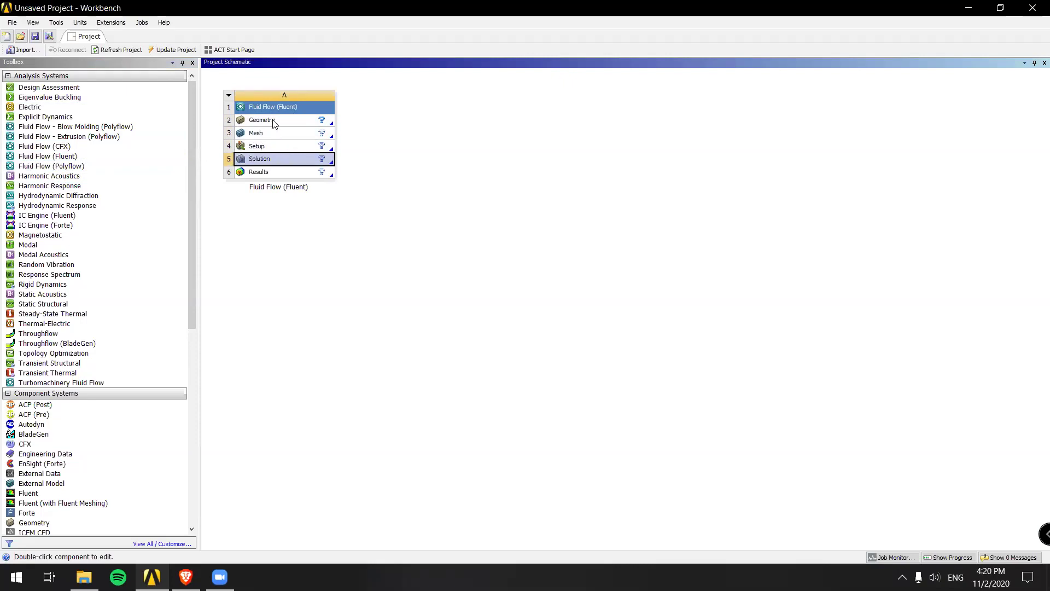
left_click(274, 122)
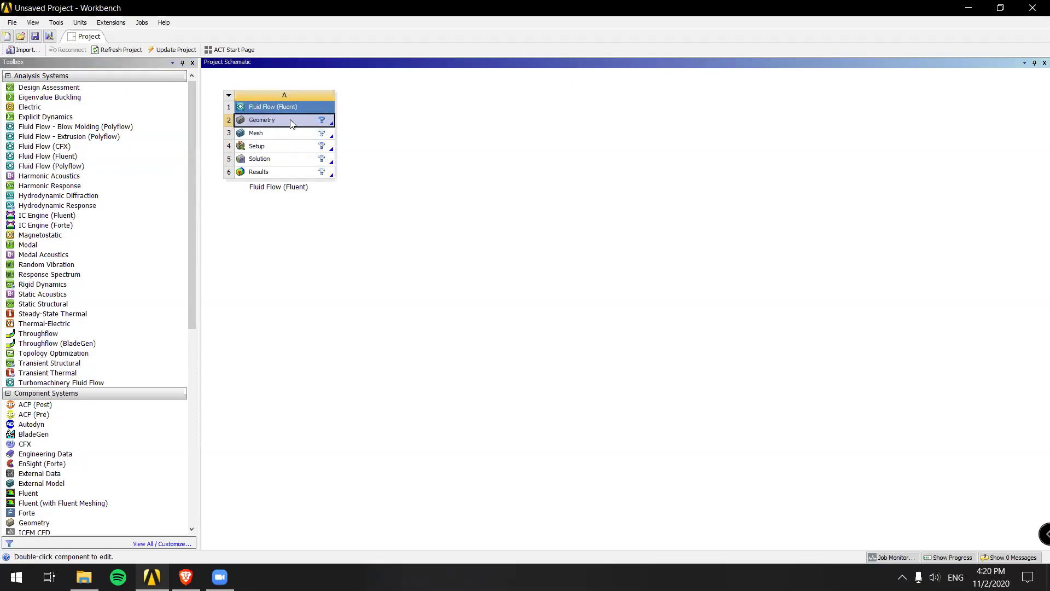
left_click(275, 138)
left_click(271, 150)
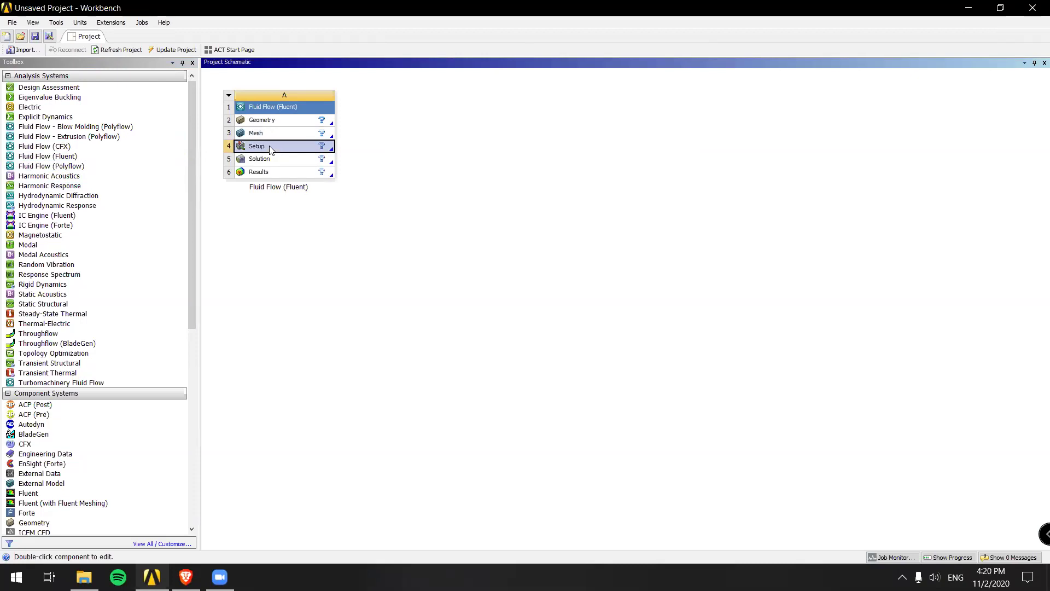
left_click(266, 159)
left_click(265, 172)
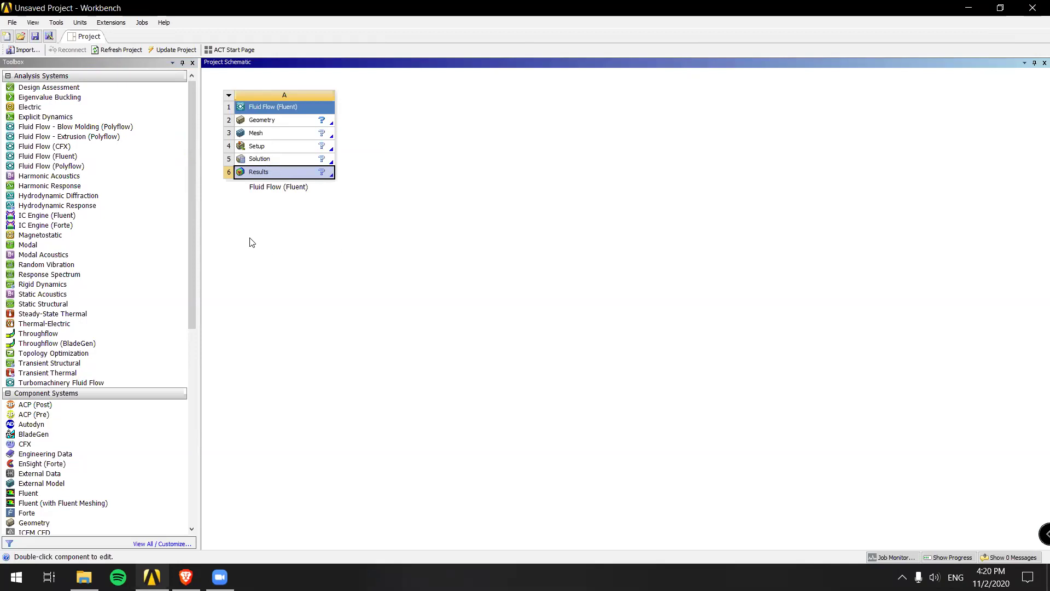
Open the geometry of the Fluid Flow (Fluent) system for editing in SpaceClaim
left_click(302, 121)
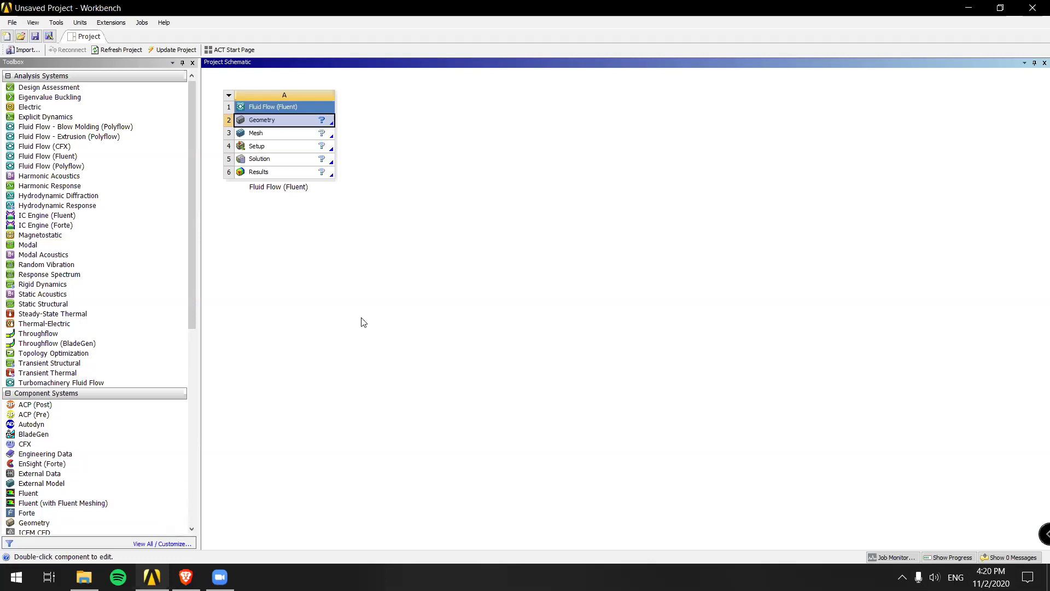
double_click(305, 125)
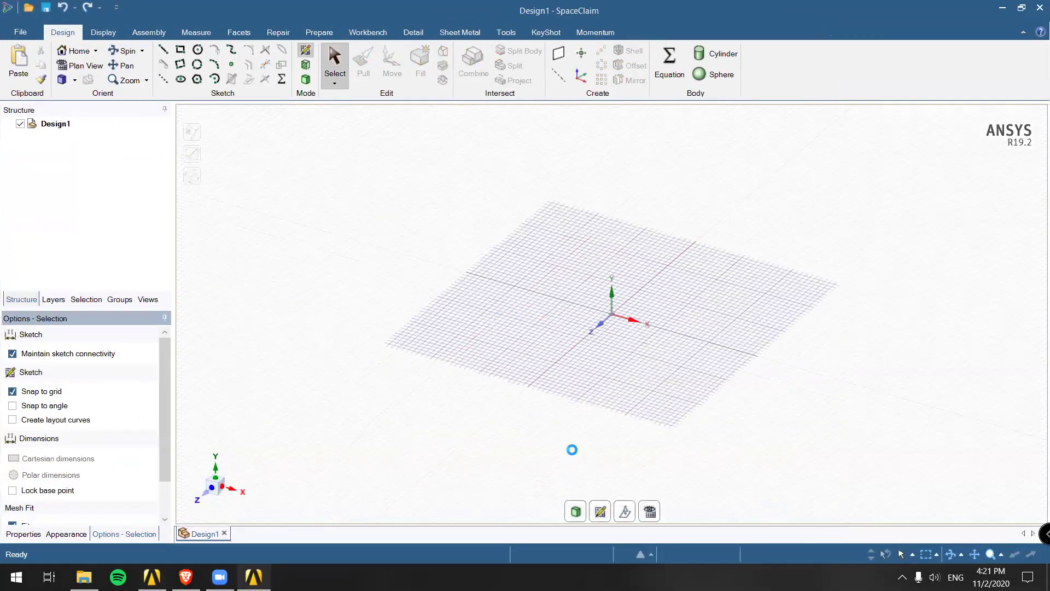
Start a sketch on the XY plane and view it face-on
left_click(600, 512)
left_click(664, 295)
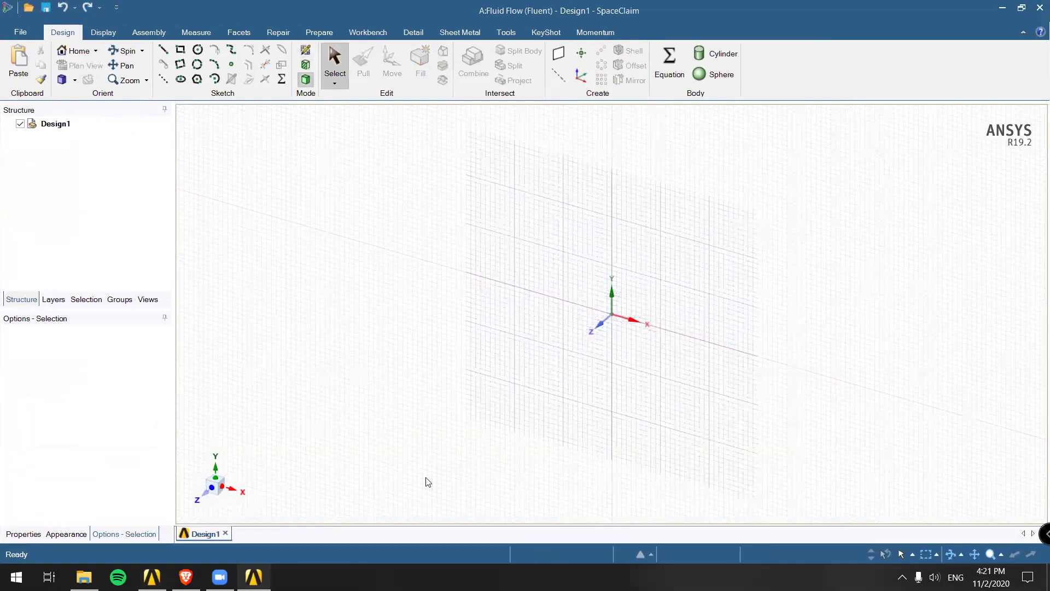
key("v")
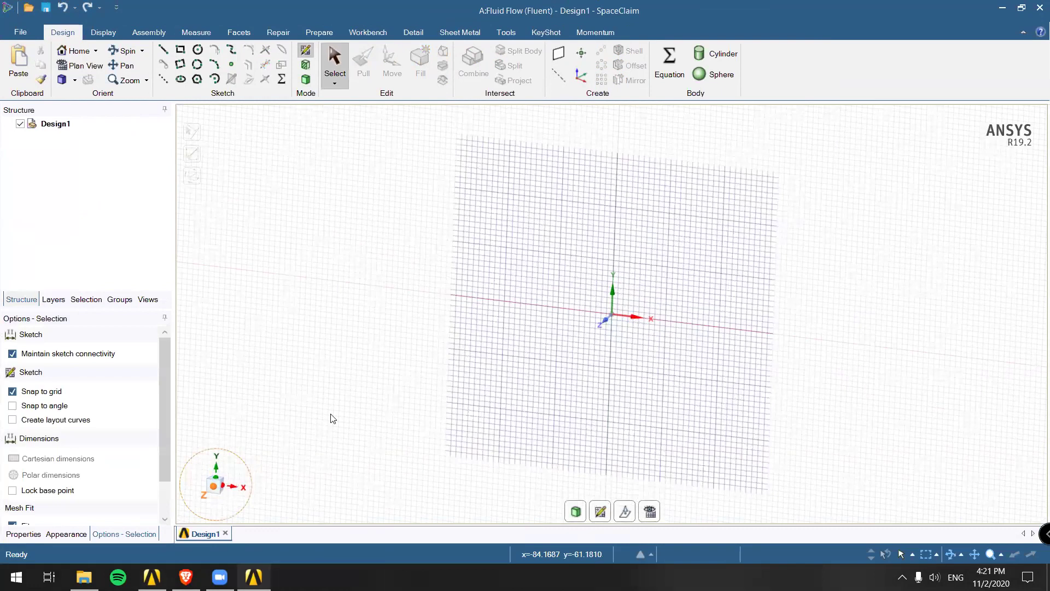
scroll(609, 307, "down", 3)
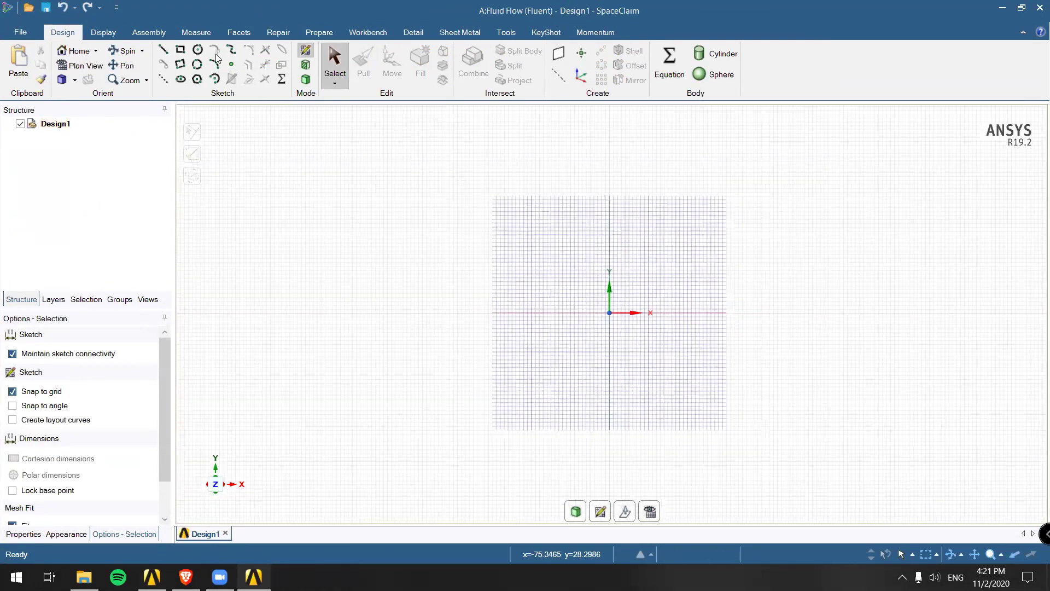
Sketch a rectangle with one corner at the origin, 200 mm wide and 200 mm high
left_click(180, 49)
left_click(610, 313)
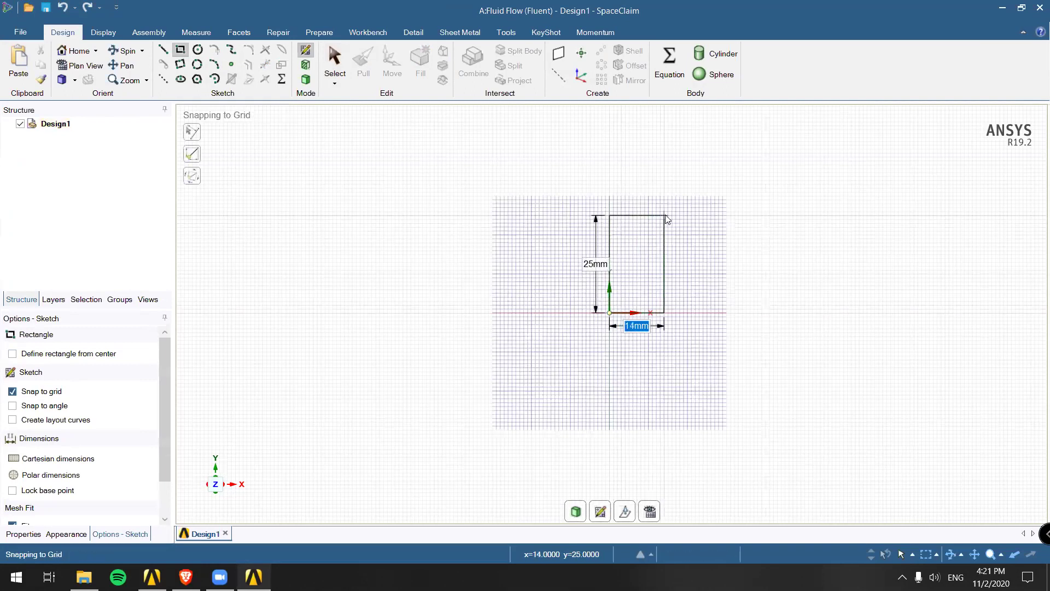
type("200")
key("Tab")
key("BackSpace")
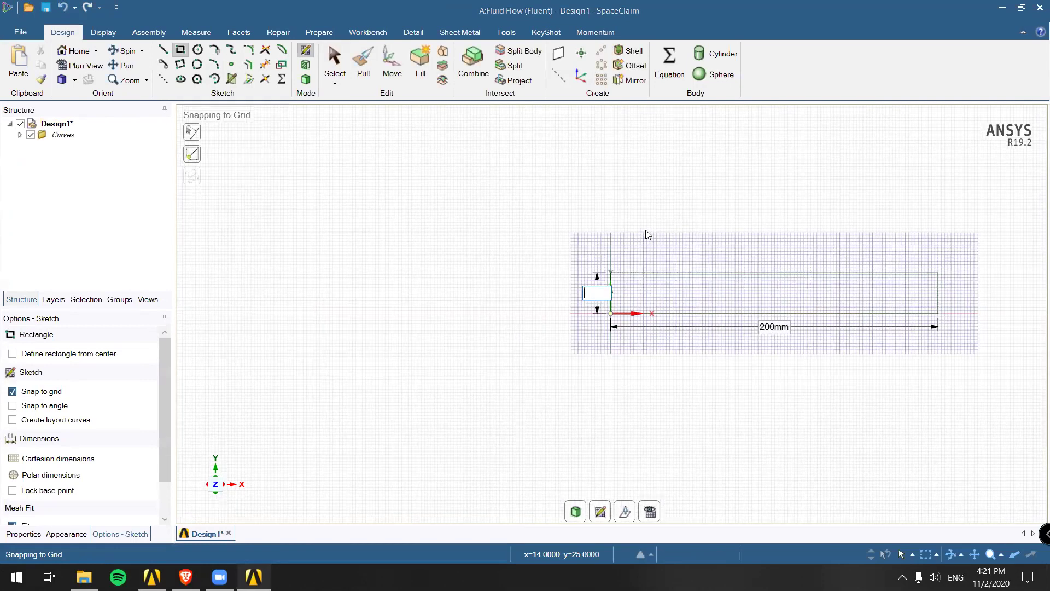
type("200")
key("Return")
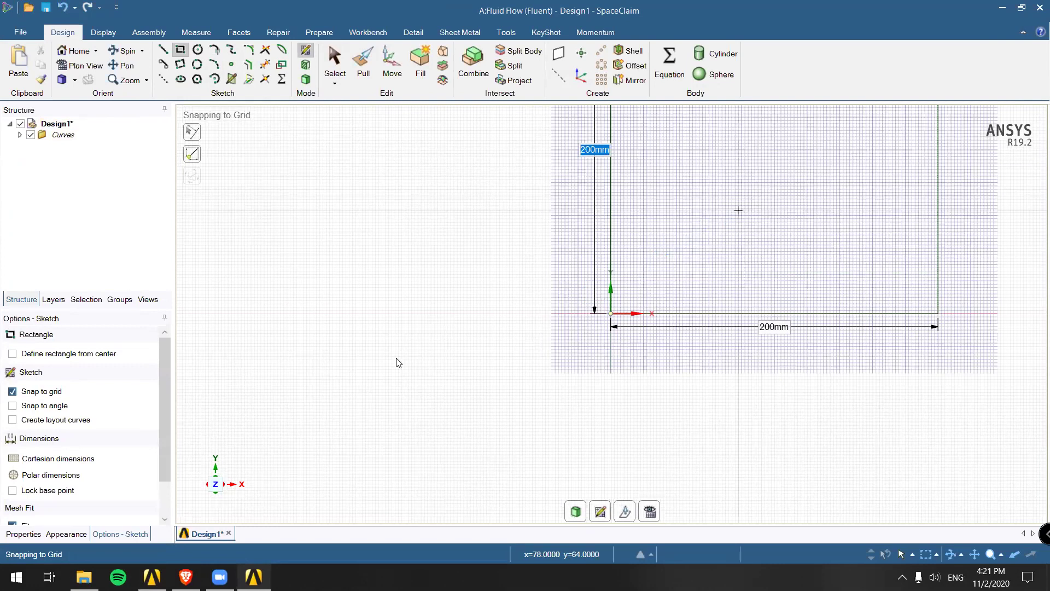
Set the rectangle's height to 100 mm
middle_click_drag(214, 494, 277, 460)
key("v")
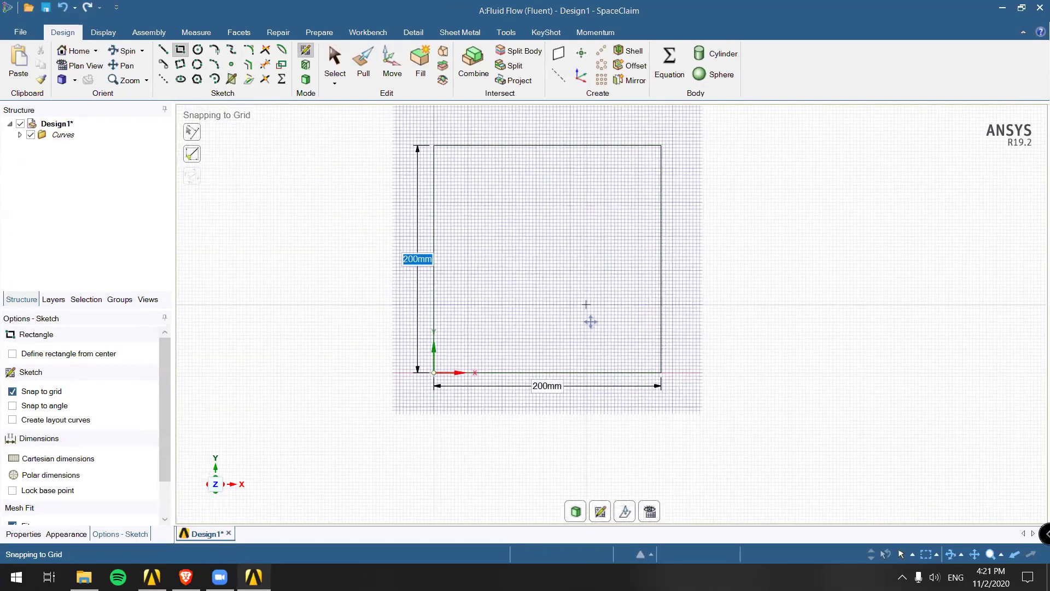
type("100")
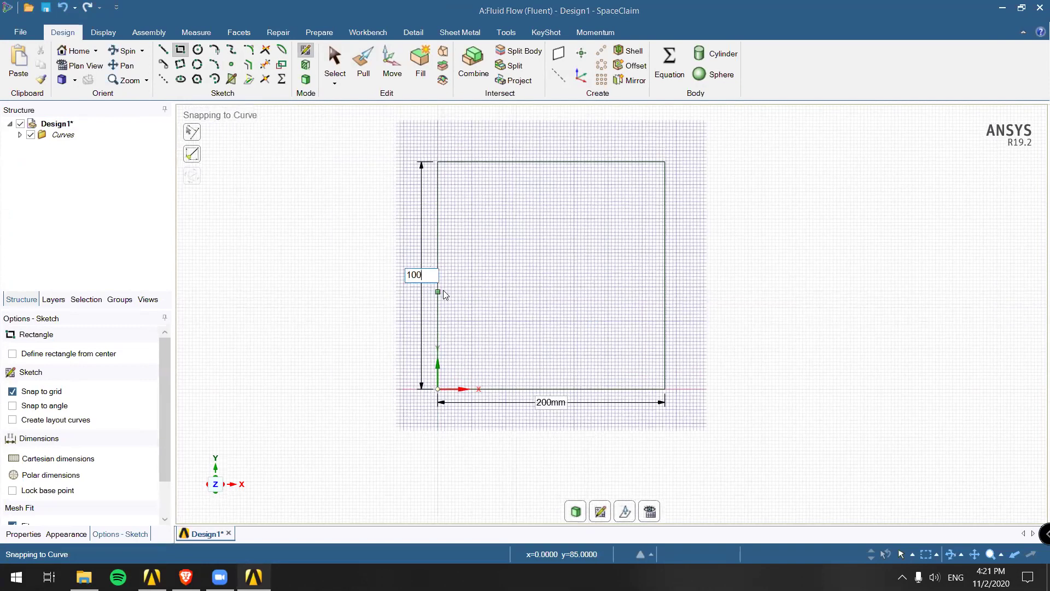
key("Return")
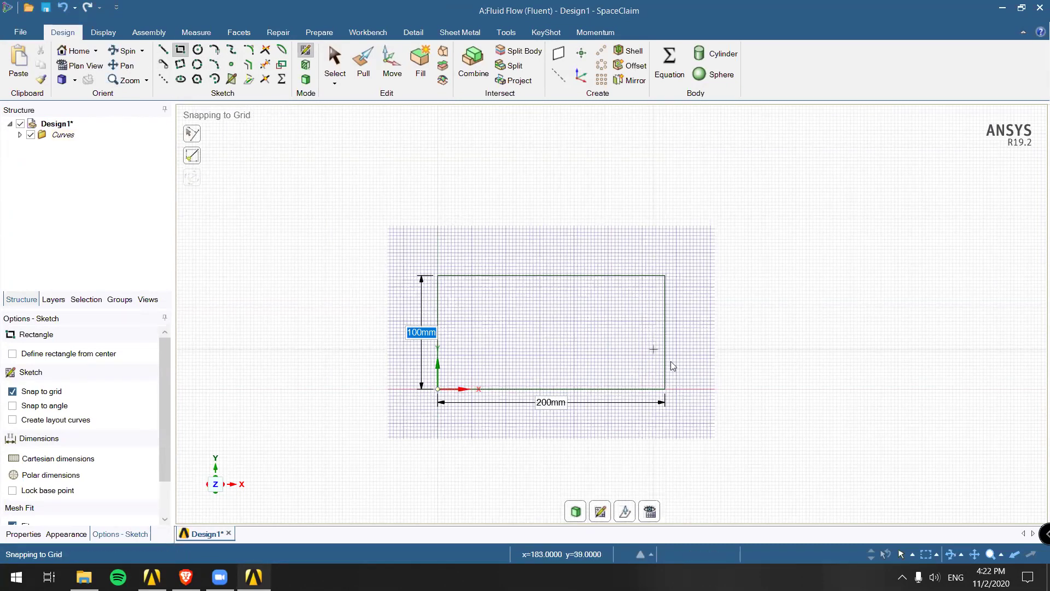
Sketch a 100 mm by 100 mm square below the rectangle, starting from the rectangle's lower-right corner
left_click(666, 389)
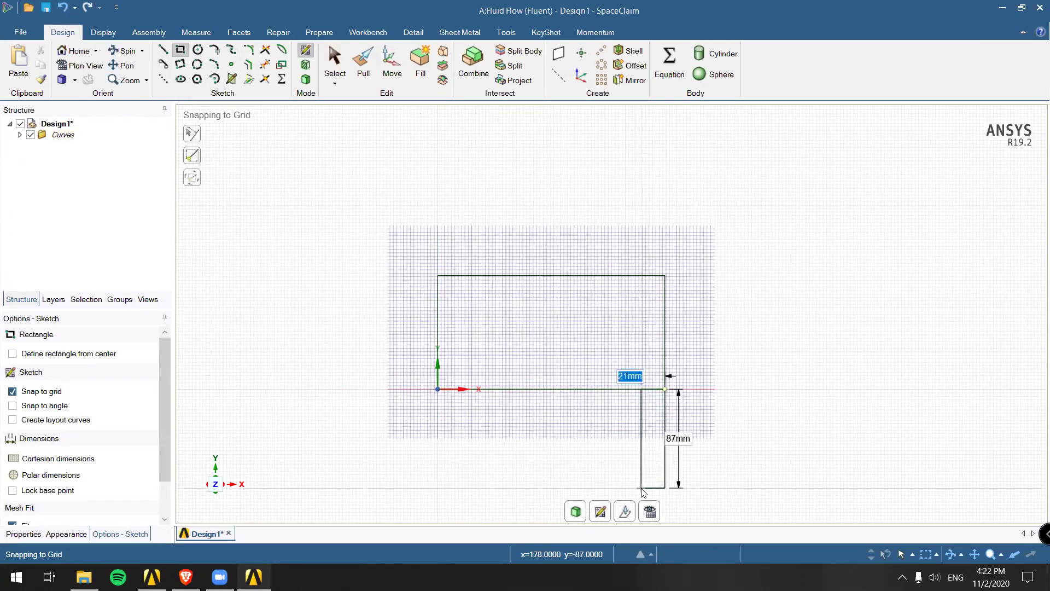
type("100")
key("Tab")
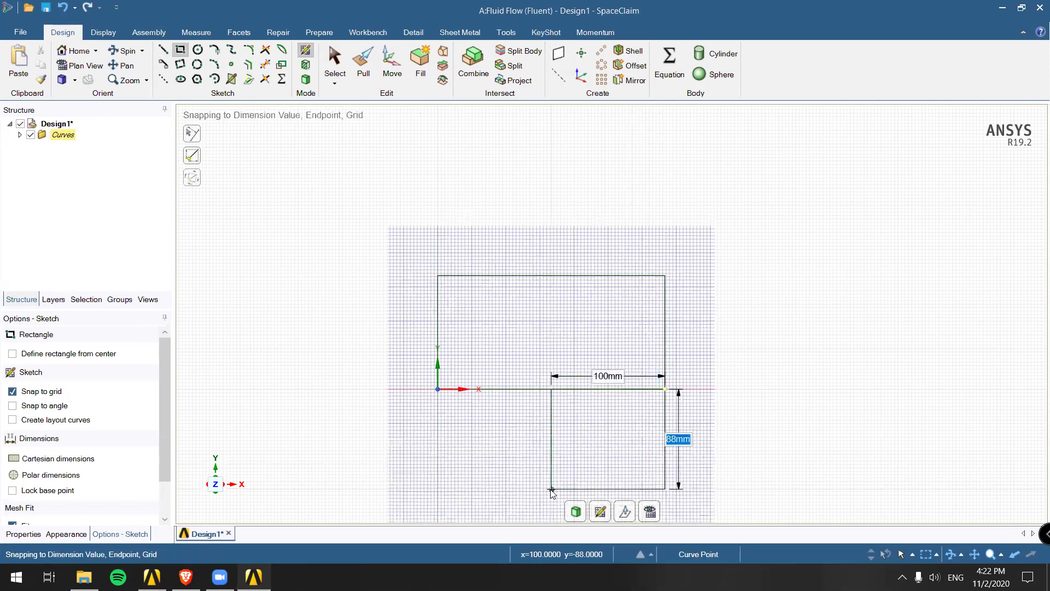
type("100")
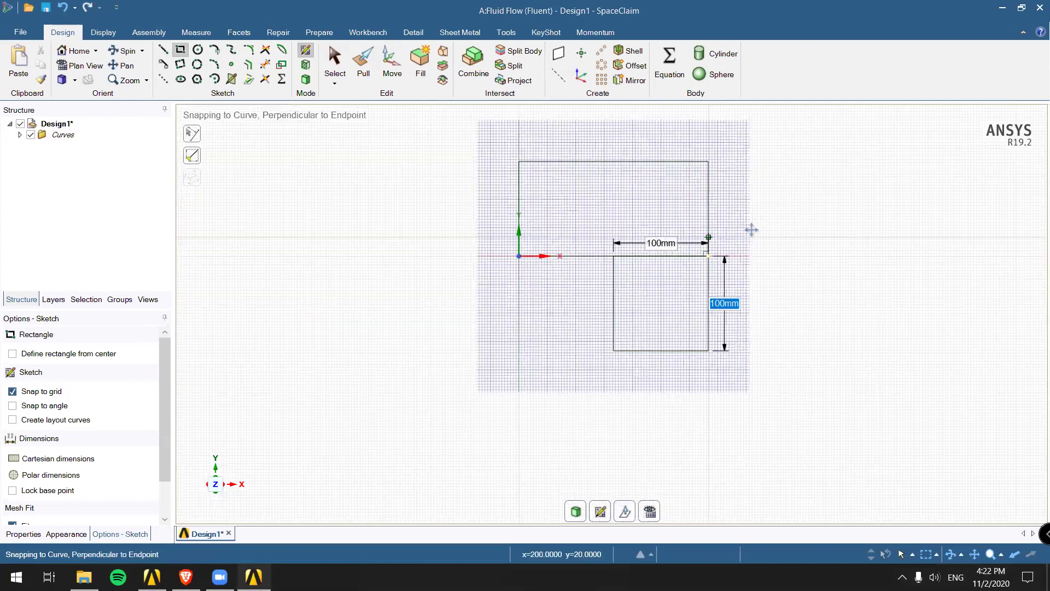
Trim away the edge shared by the rectangle and the square to leave a single L-shaped outline
left_click(265, 64)
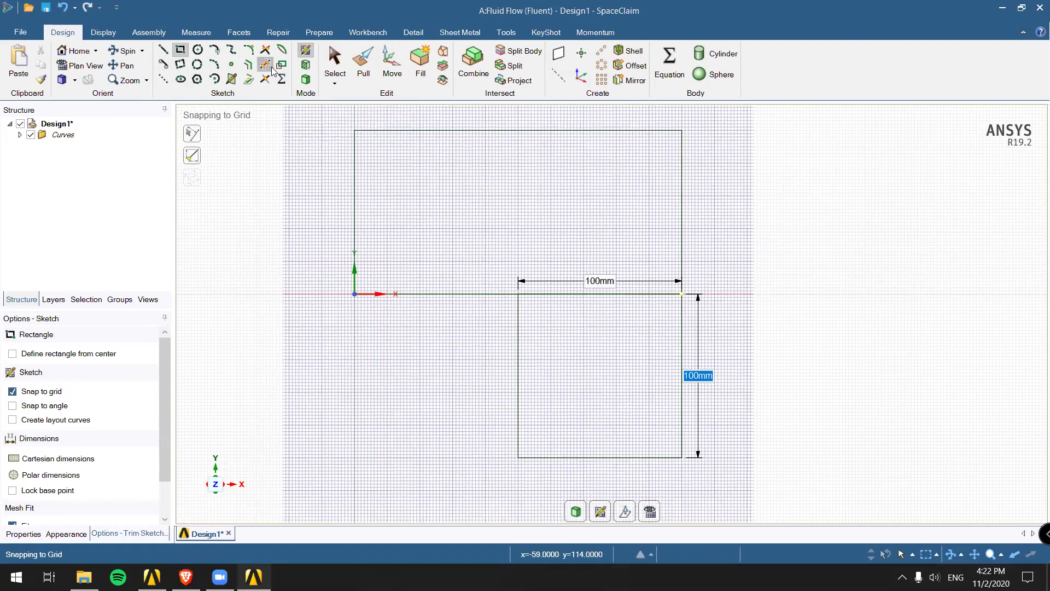
left_click(606, 295)
left_click(265, 78)
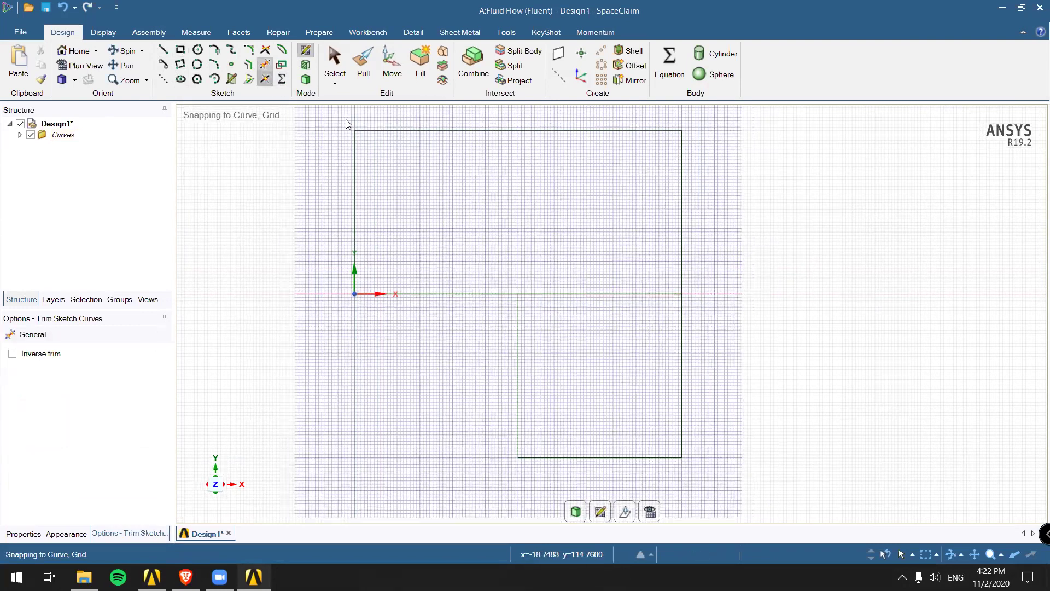
left_click(589, 296)
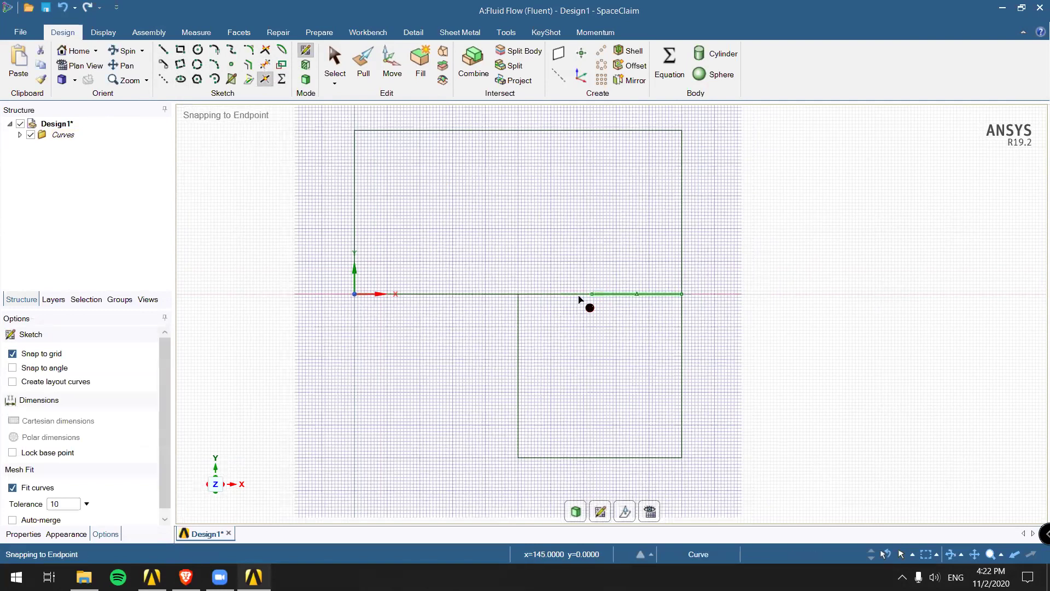
left_click(267, 67)
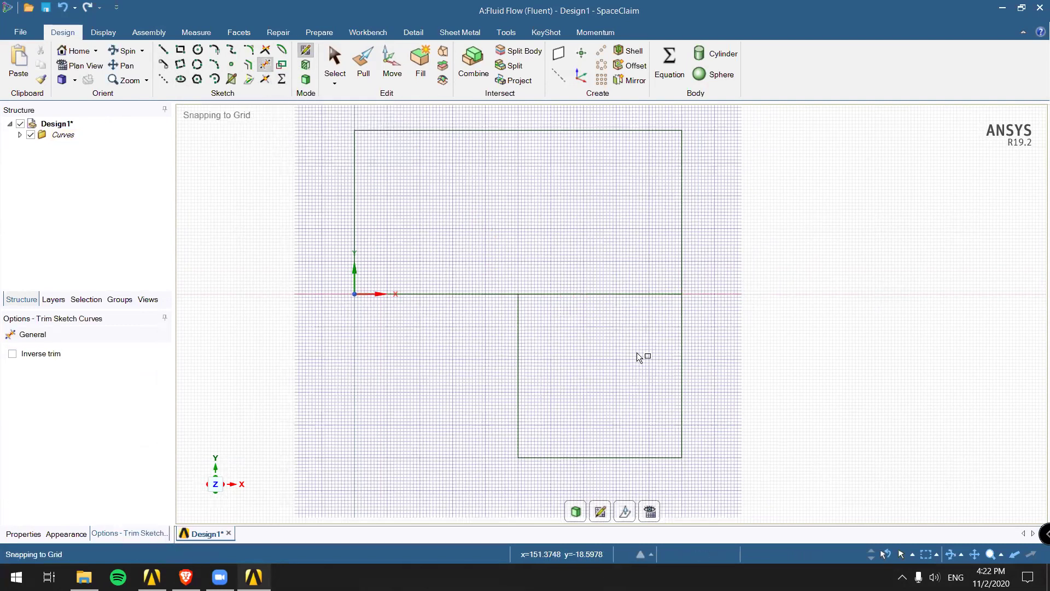
left_click(644, 297)
left_click(574, 296)
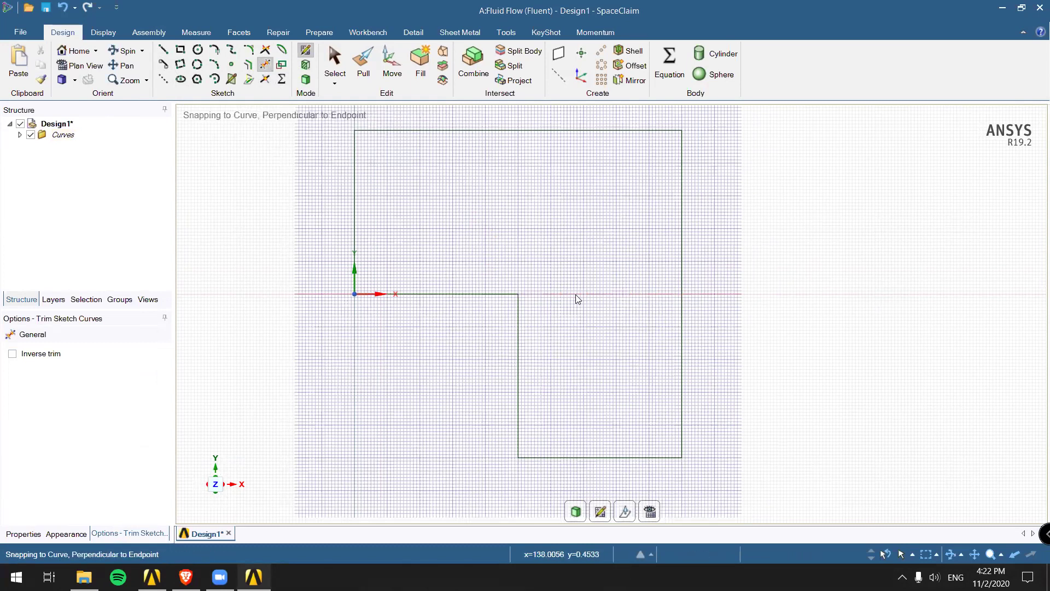
Sketch a 50 mm diameter circle inside the L-shaped outline, in the right half of its upper arm
scroll(623, 295, "down", 1)
scroll(559, 270, "up", 1)
left_click(197, 49)
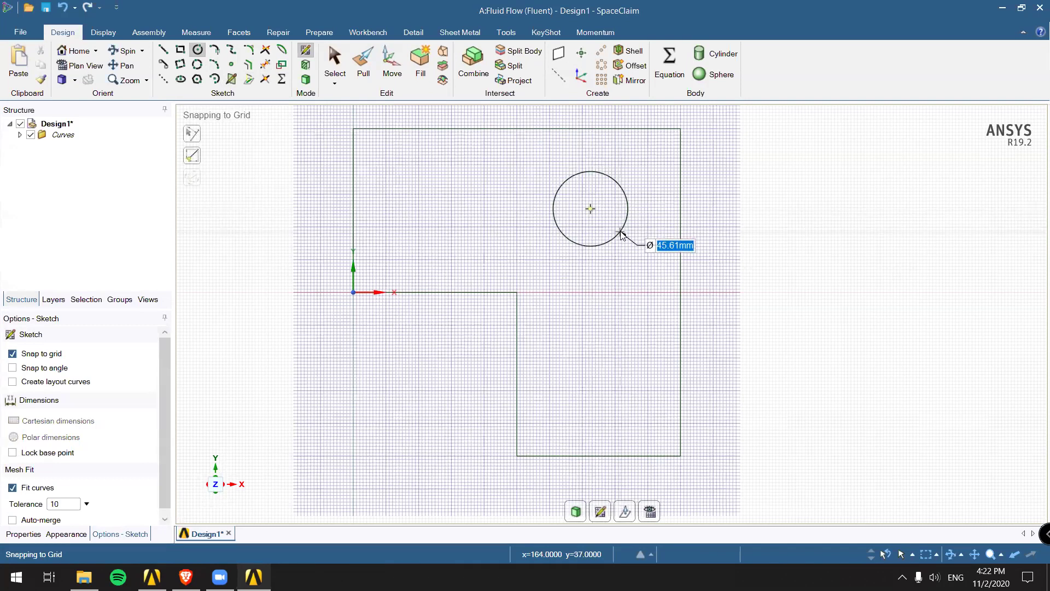
type("50")
key("Return")
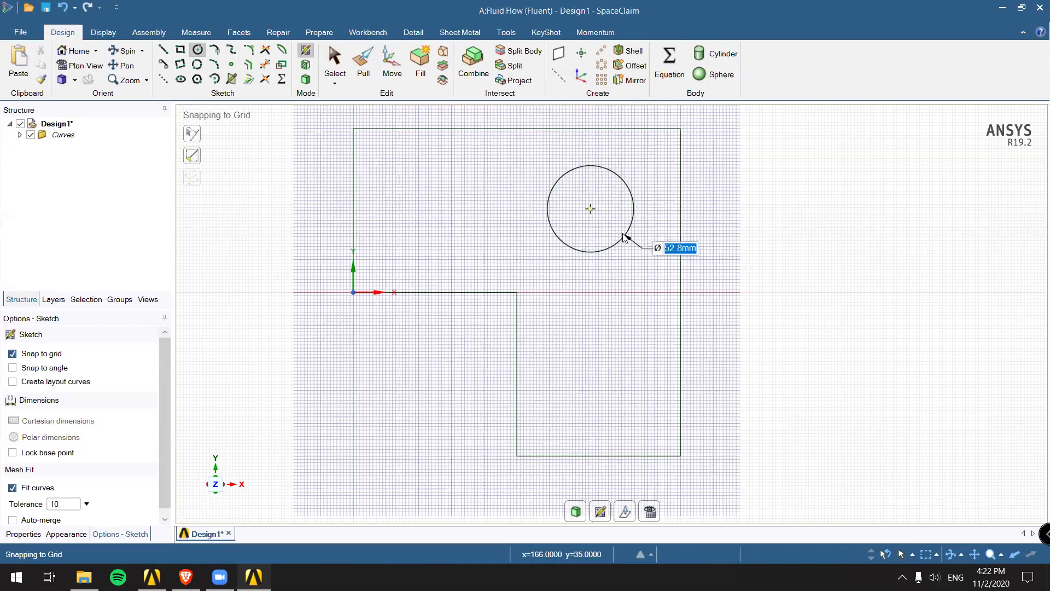
left_click(787, 241)
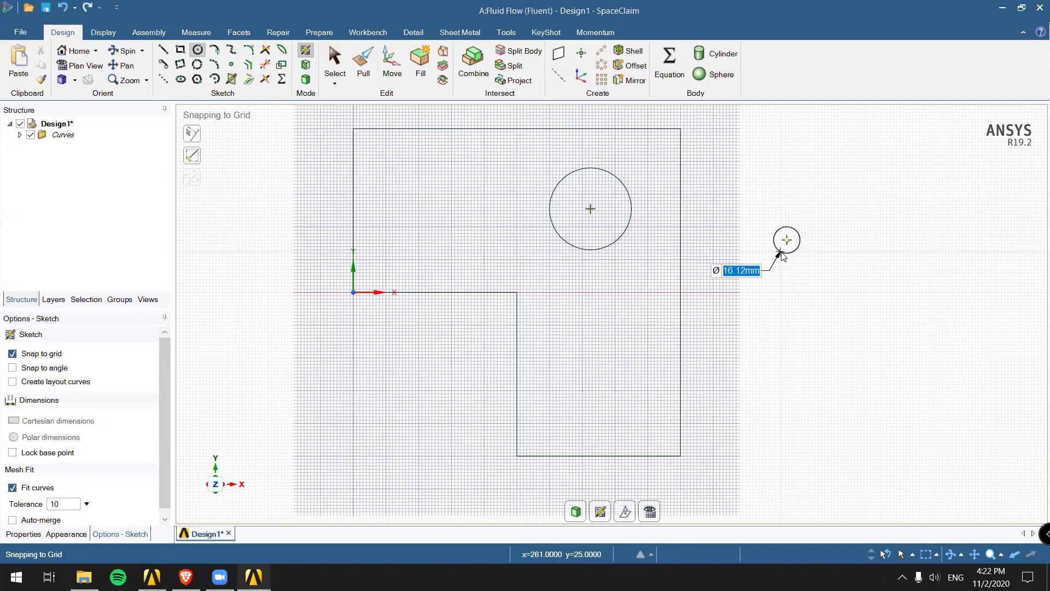
key("Escape")
scroll(665, 240, "up", 1)
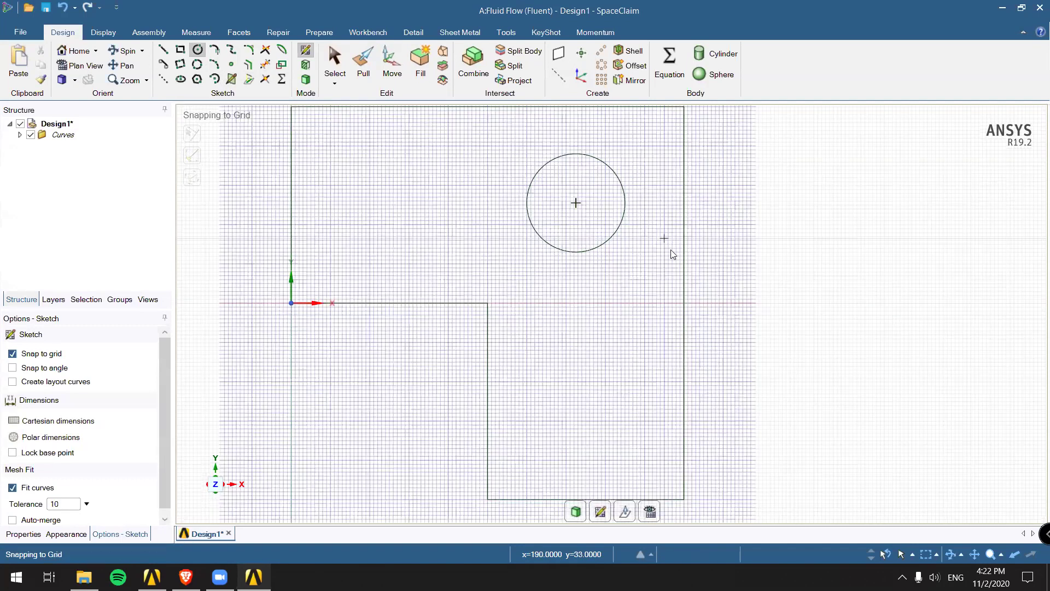
scroll(673, 253, "down", 2)
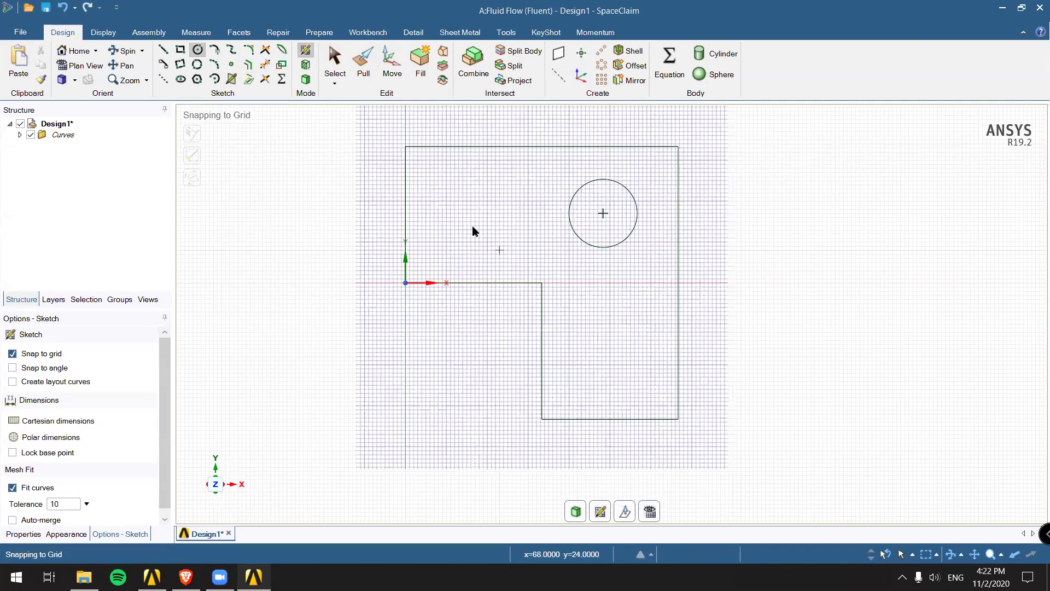
Turn the closed sketch into a surface with the Pull tool and return to the face-on view
left_click(363, 65)
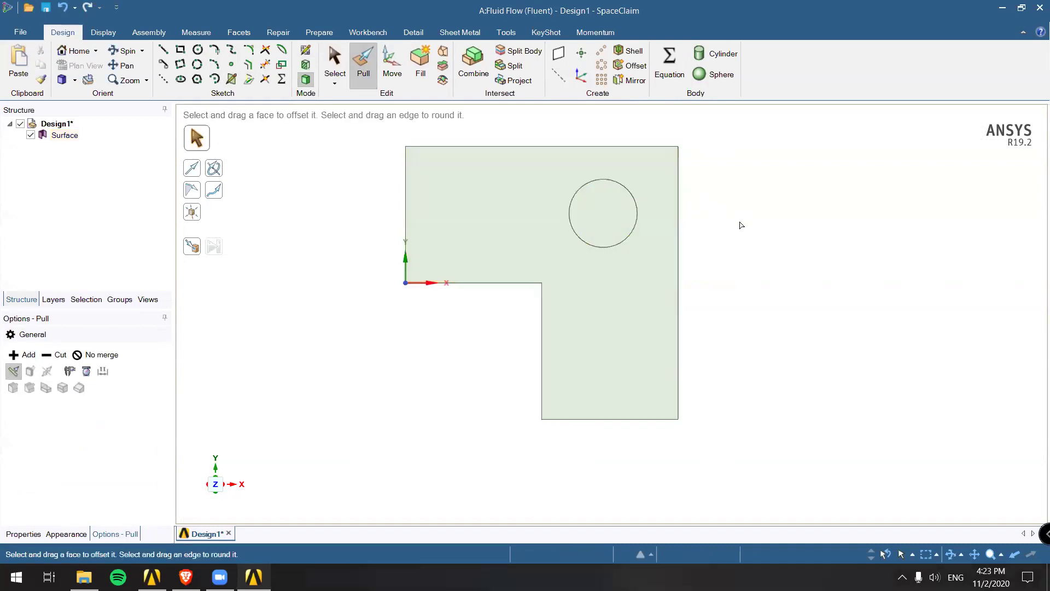
left_click_drag(656, 232, 437, 279)
middle_click_drag(668, 257, 727, 246)
key("ctrl+z")
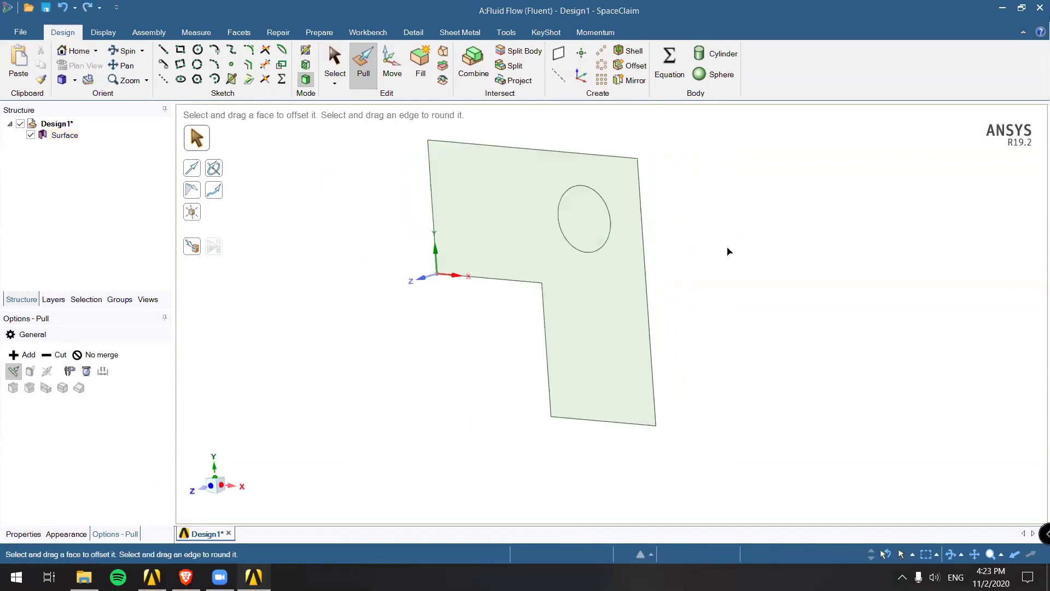
middle_click_drag(654, 258, 720, 232)
left_click(636, 237)
key("v")
left_click(677, 244)
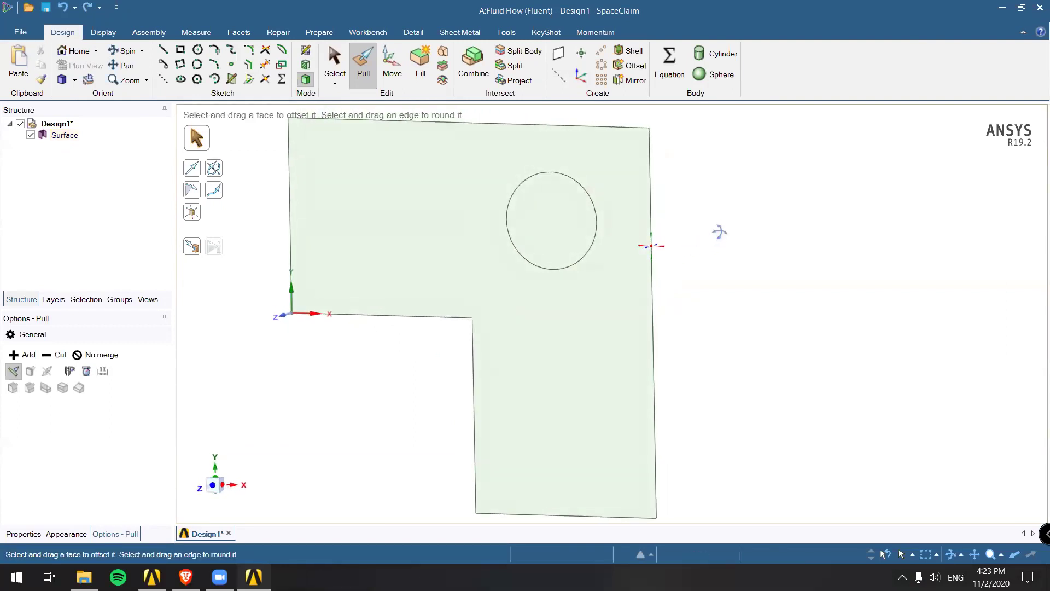
left_click(213, 485)
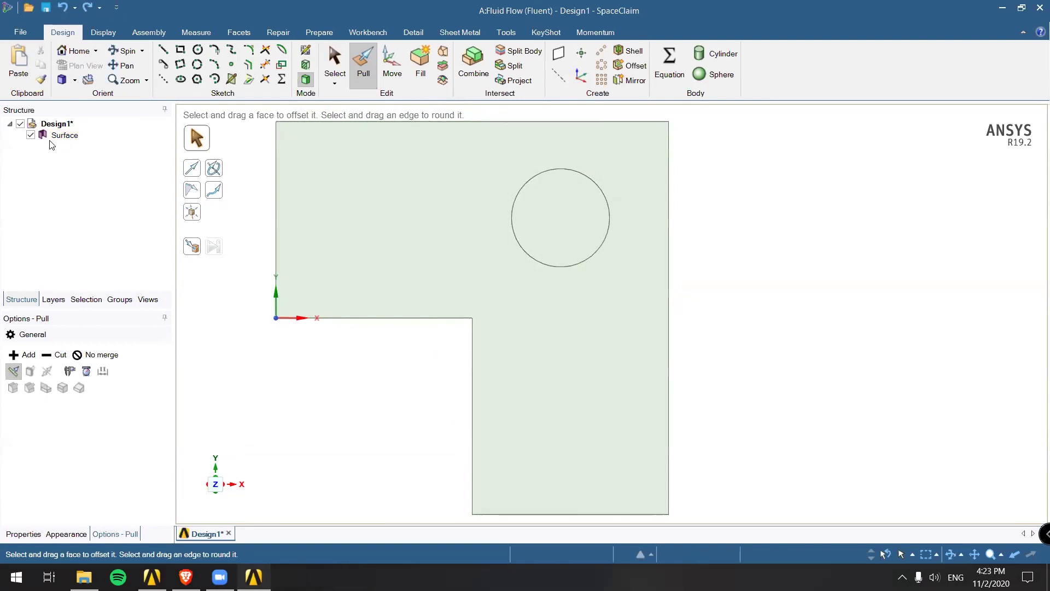
Delete the circular face so the L-shaped surface has a hole through it
right_click(580, 208)
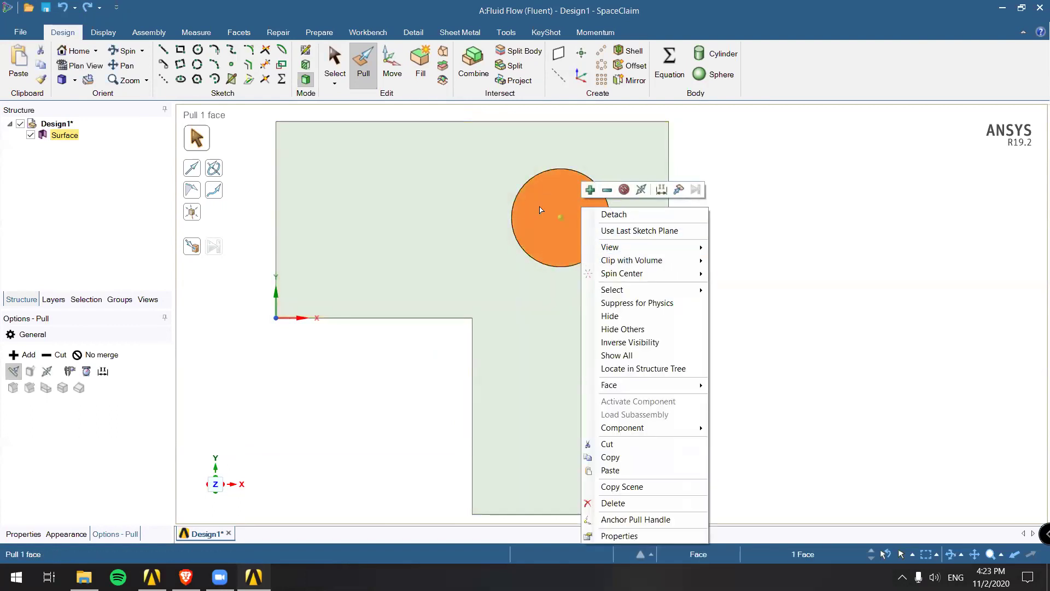
left_click(628, 502)
scroll(637, 351, "up", 2)
scroll(638, 351, "down", 4)
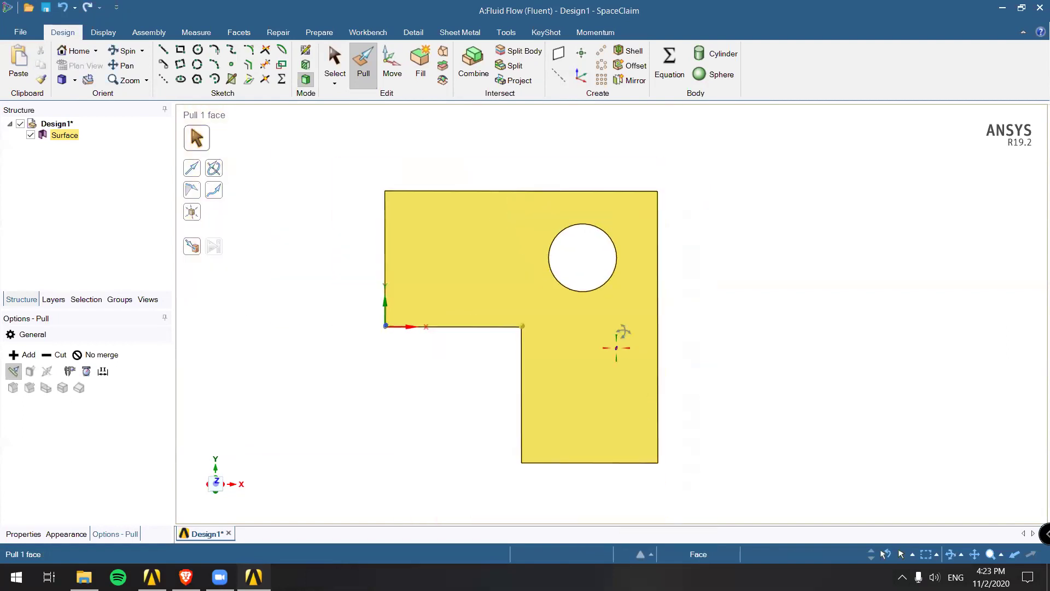
left_click(253, 485)
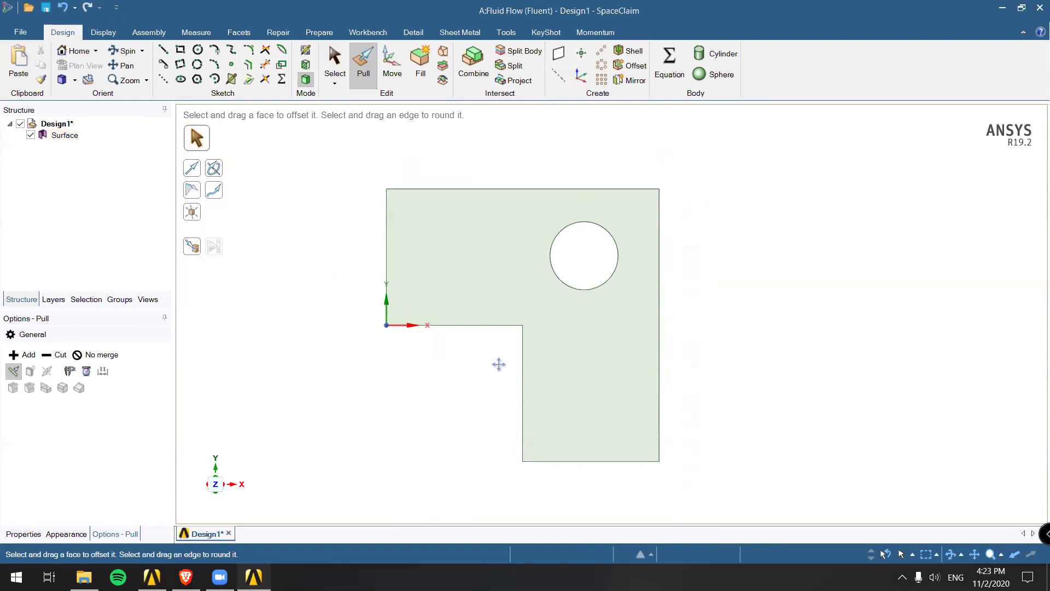
middle_click_drag(499, 365, 520, 344, "shift")
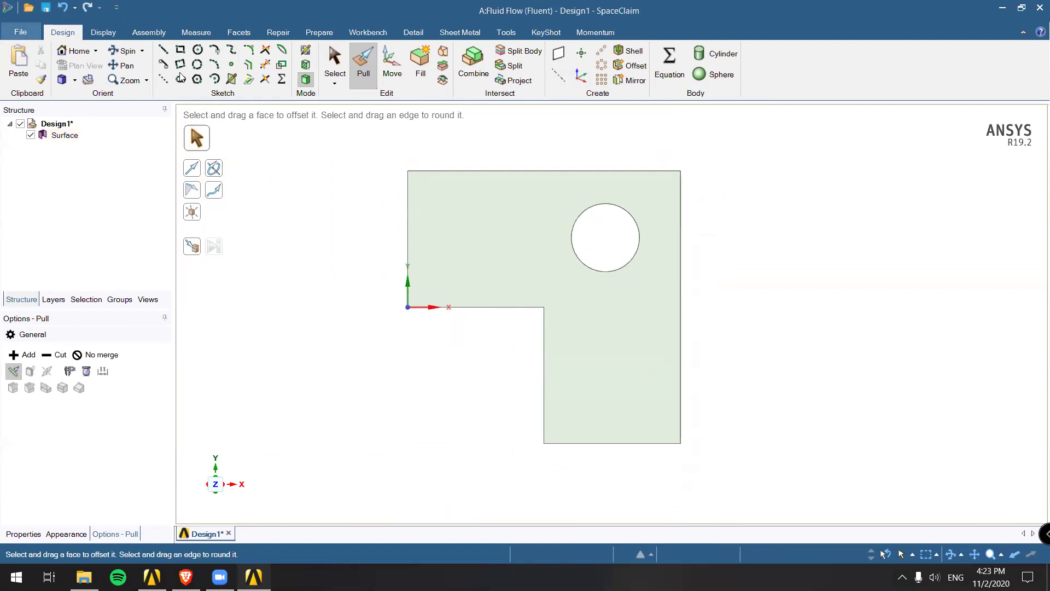
left_click(20, 31)
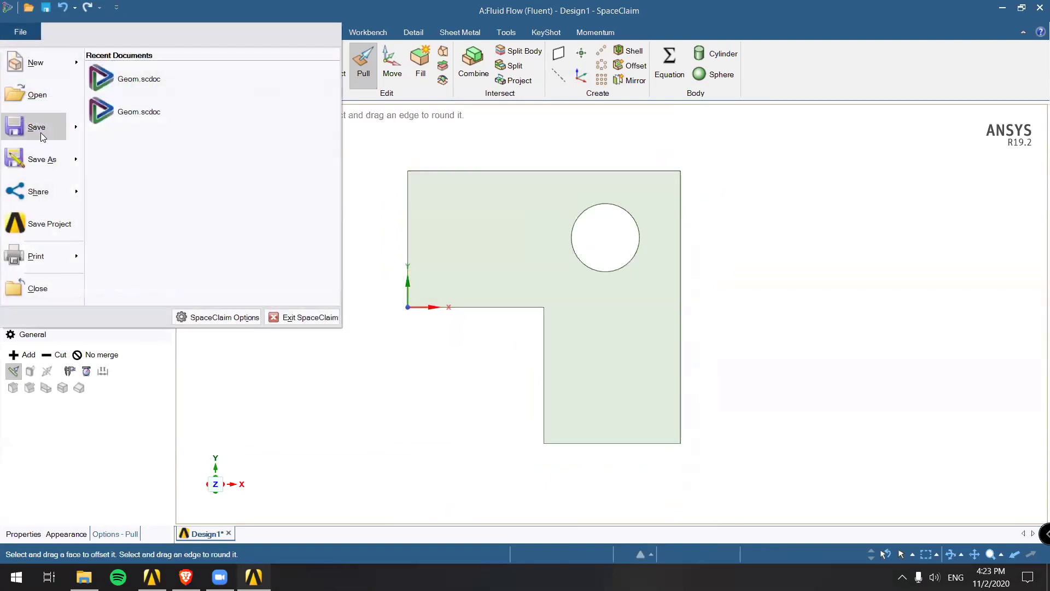
mouse_move(43, 136)
left_click(789, 94)
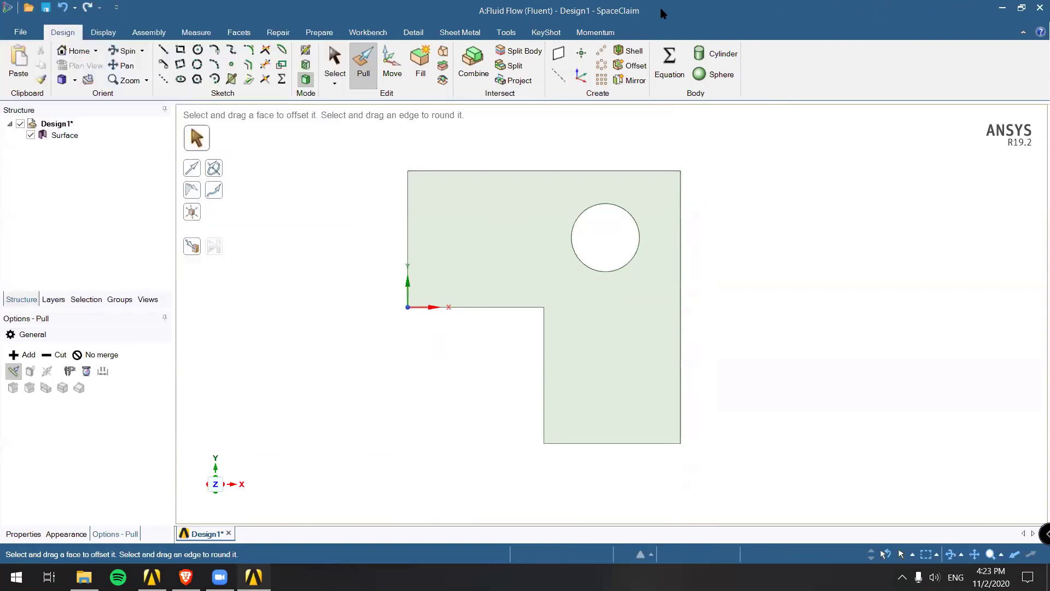
left_click(487, 180)
left_click(292, 220)
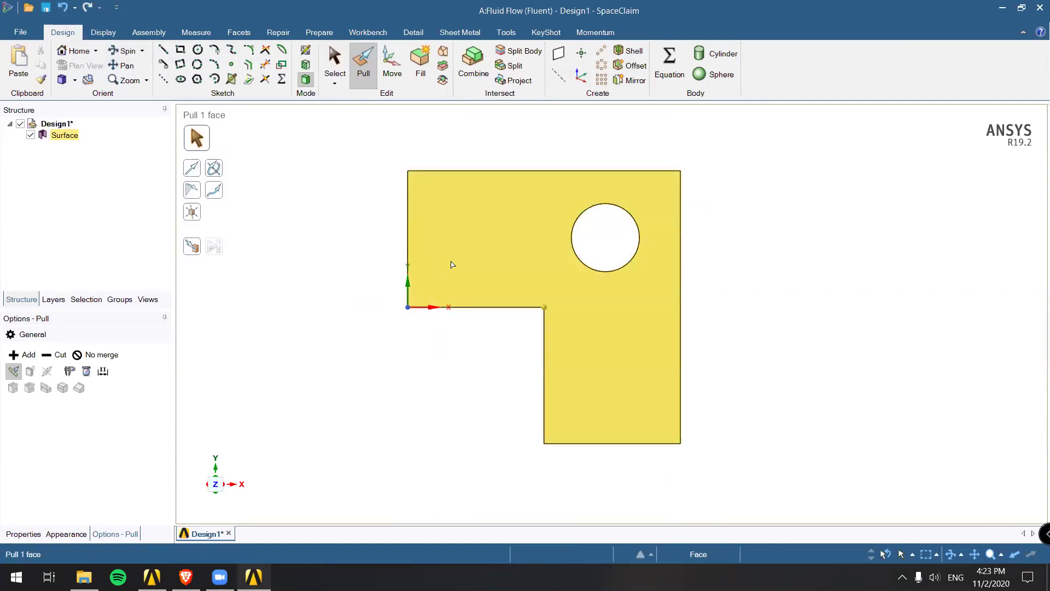
left_click(253, 296)
middle_click_drag(384, 239, 402, 236, "shift")
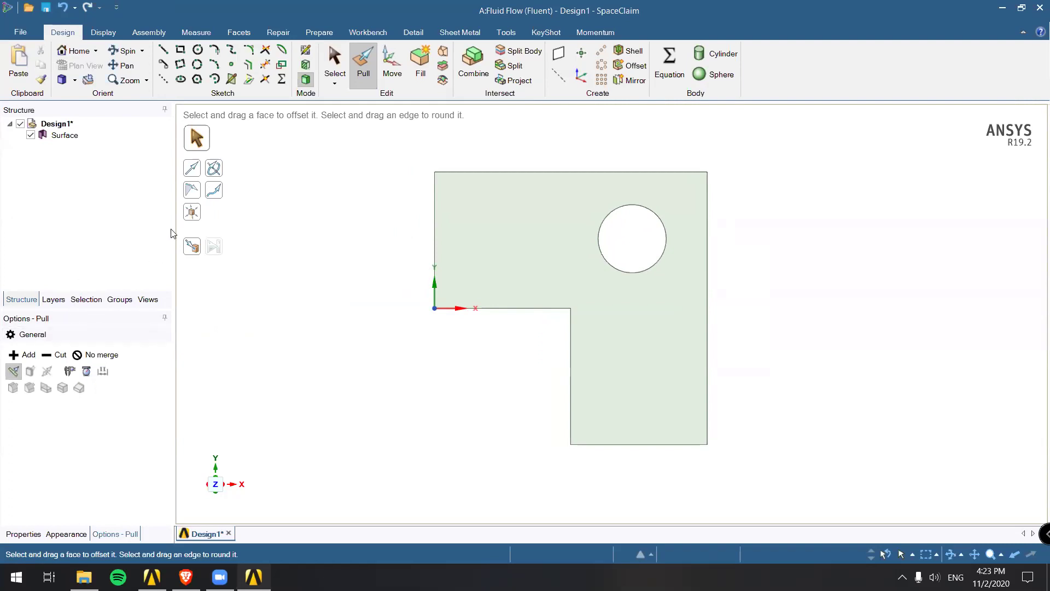
left_click(123, 299)
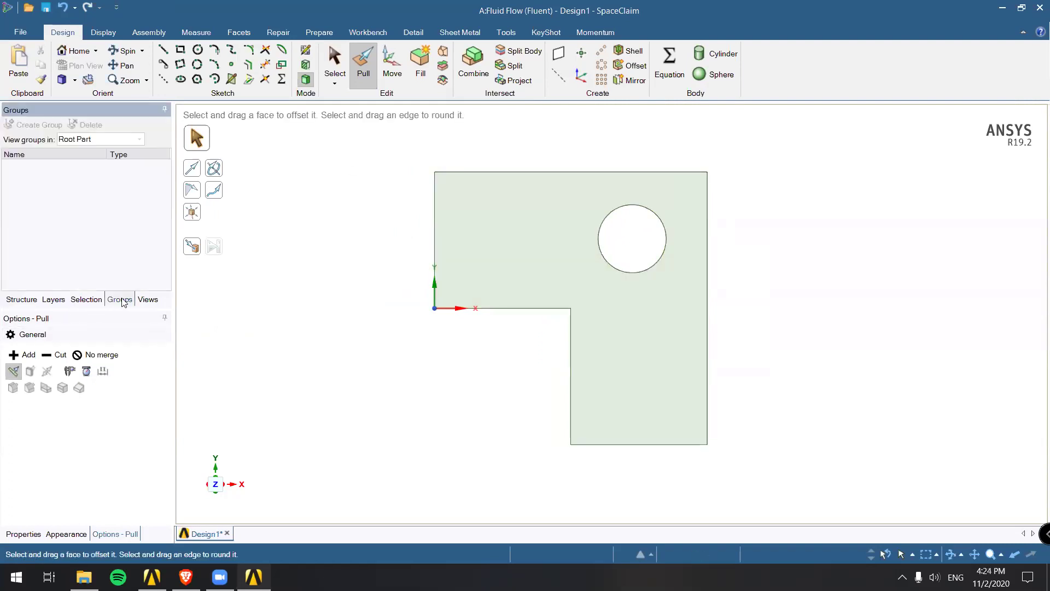
right_click(54, 182)
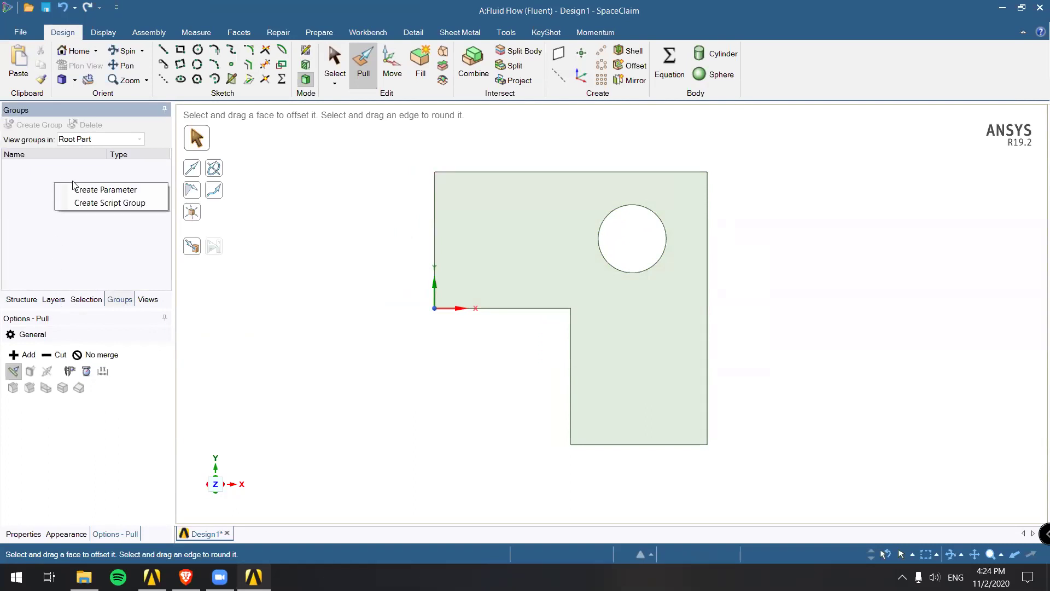
left_click(73, 167)
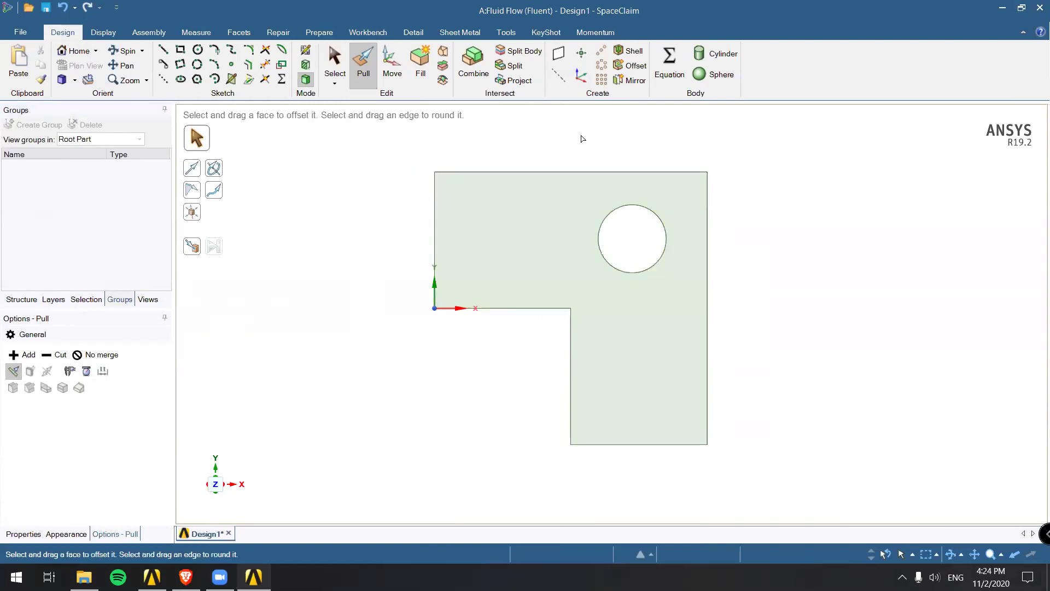
Leave the save prompt without naming a file, and close SpaceClaim to return to the Workbench project
left_click(20, 32)
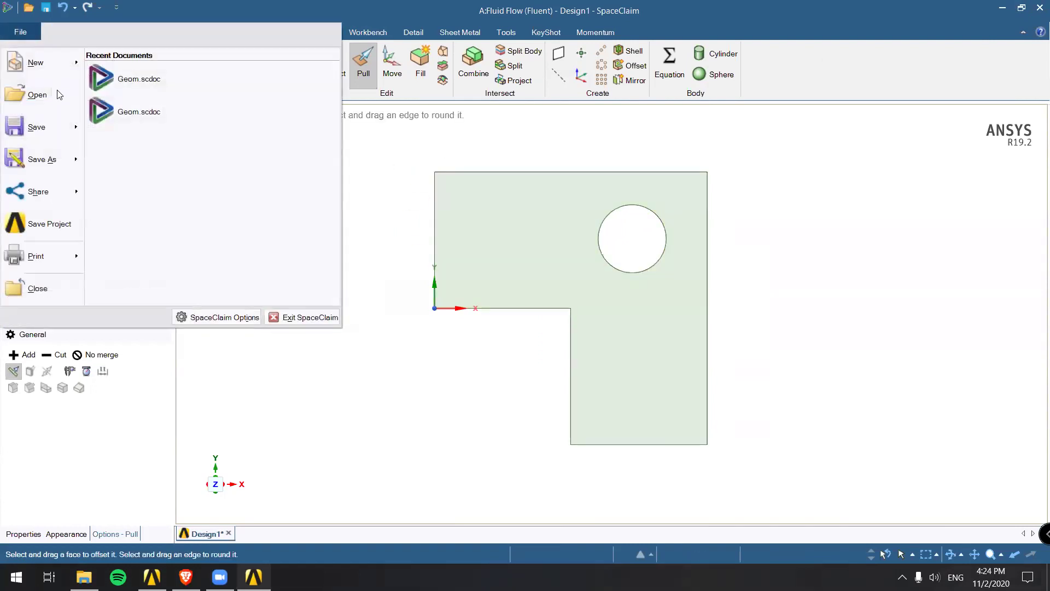
left_click(37, 135)
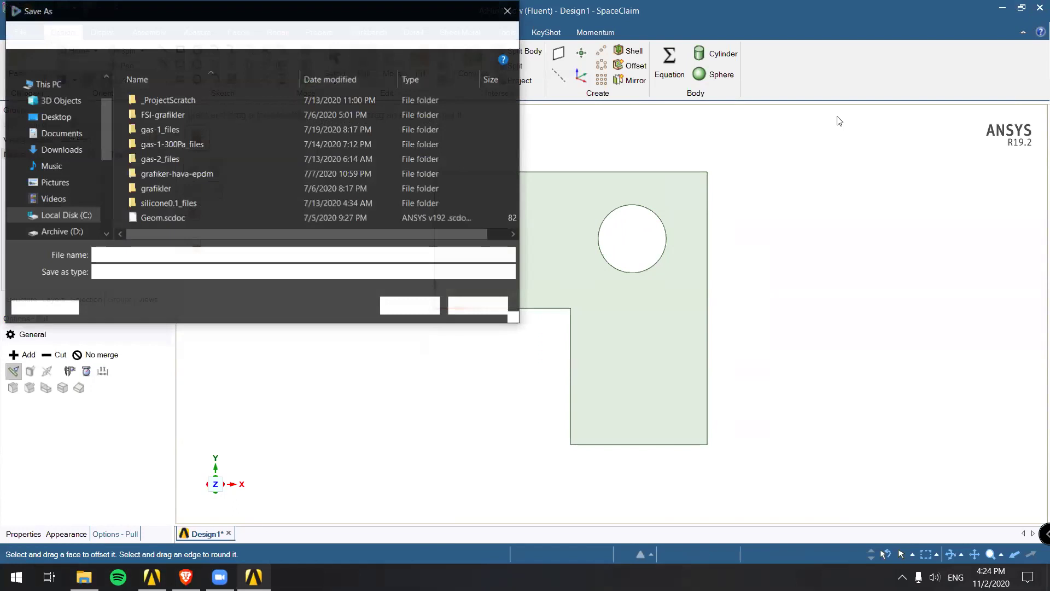
left_click(1039, 7)
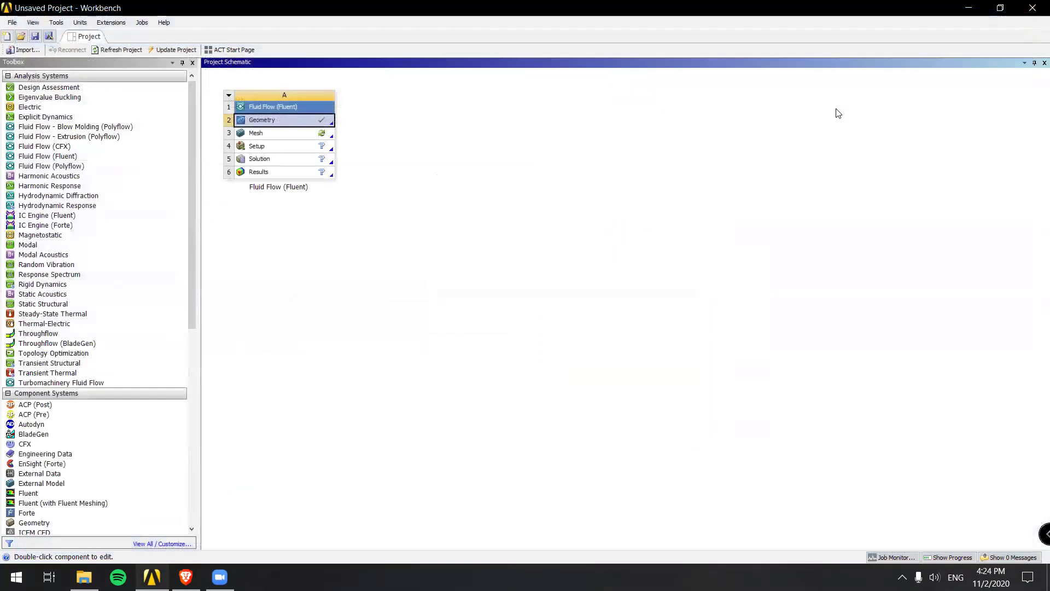
Refresh the Mesh cell of the Fluid Flow (Fluent) system and open it in the Meshing application
right_click(284, 134)
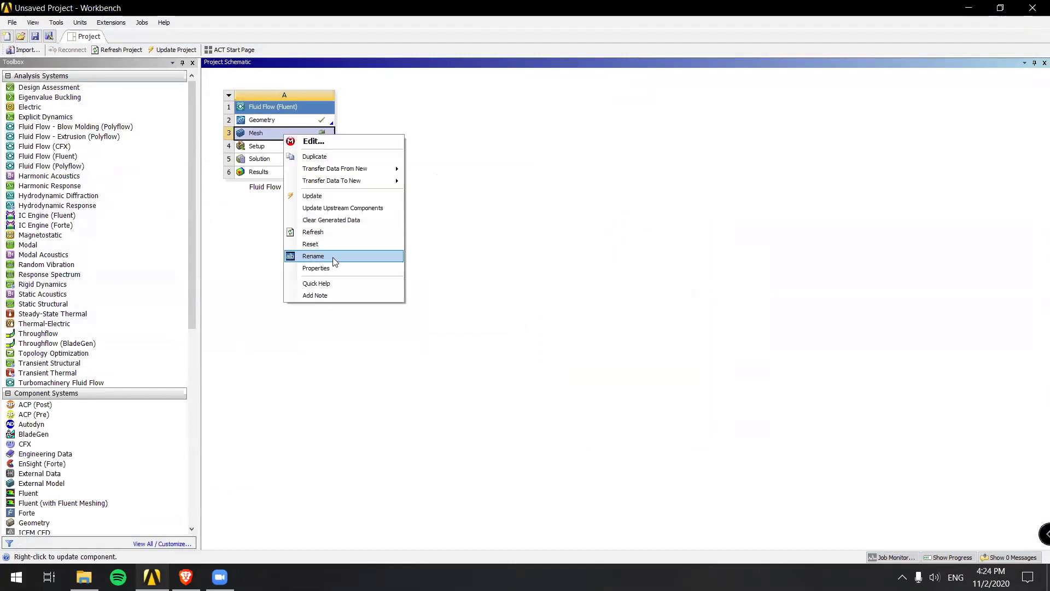
left_click(326, 234)
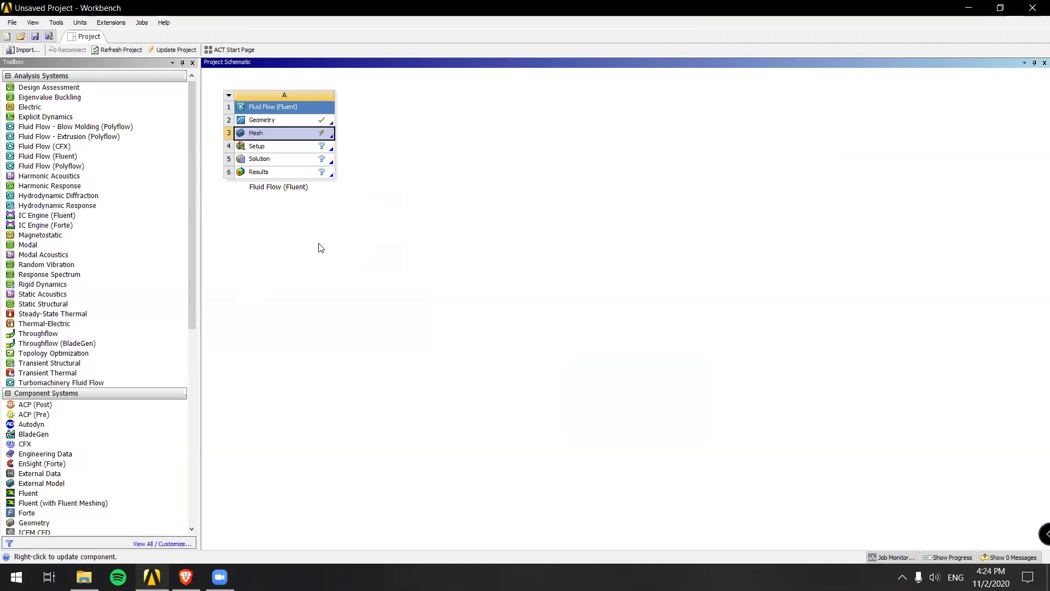
double_click(287, 133)
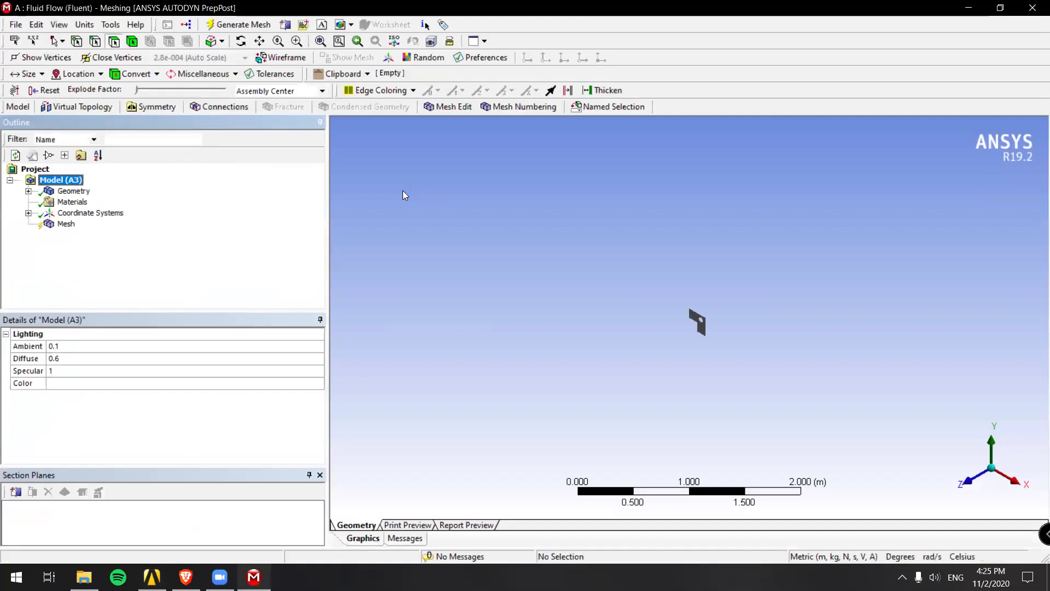
View the imported L-shaped geometry face-on along the Z axis and examine its surface body and geometry details
left_click(966, 481)
scroll(710, 307, "up", 5)
scroll(755, 318, "up", 3)
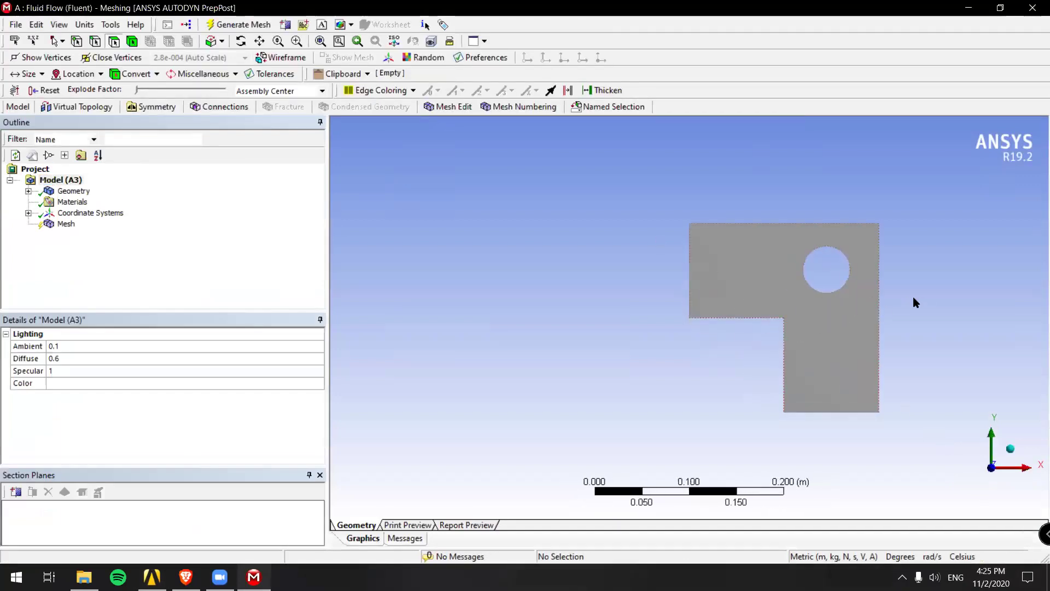
middle_click_drag(924, 305, 765, 356)
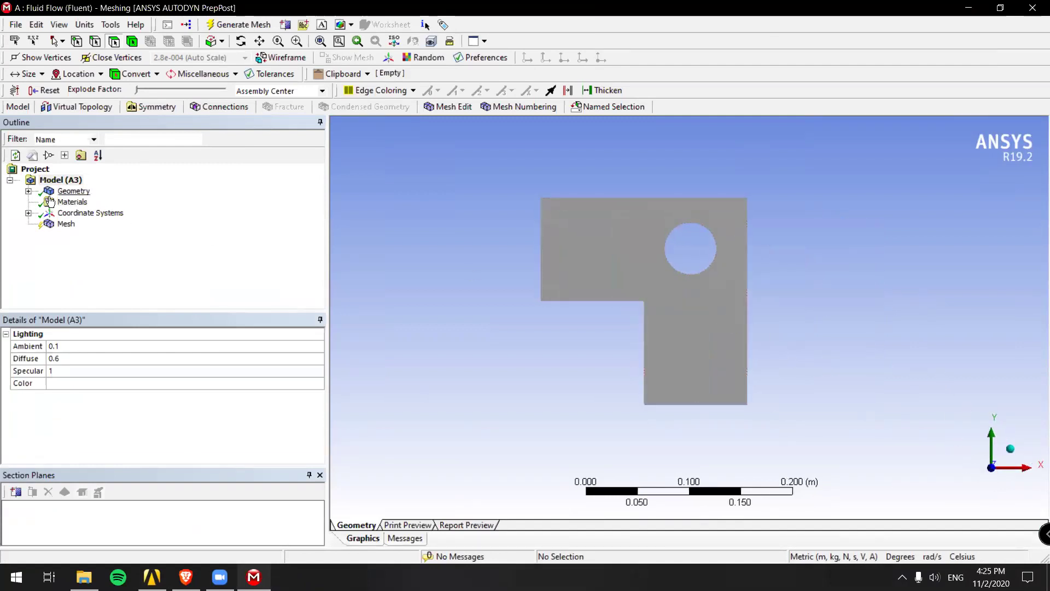
left_click(29, 191)
left_click(76, 203)
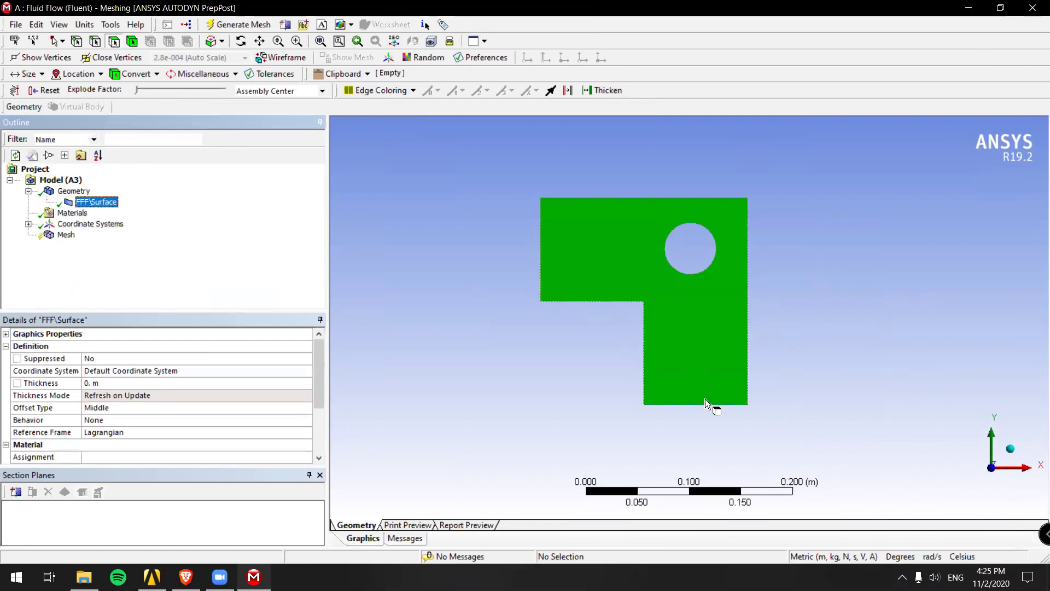
left_click(463, 222)
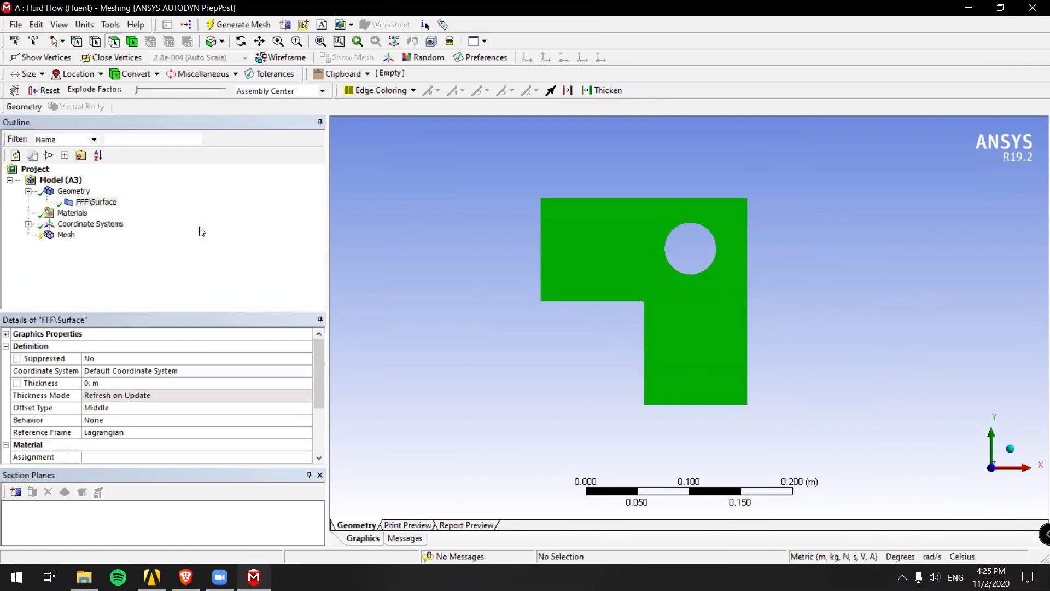
left_click(74, 191)
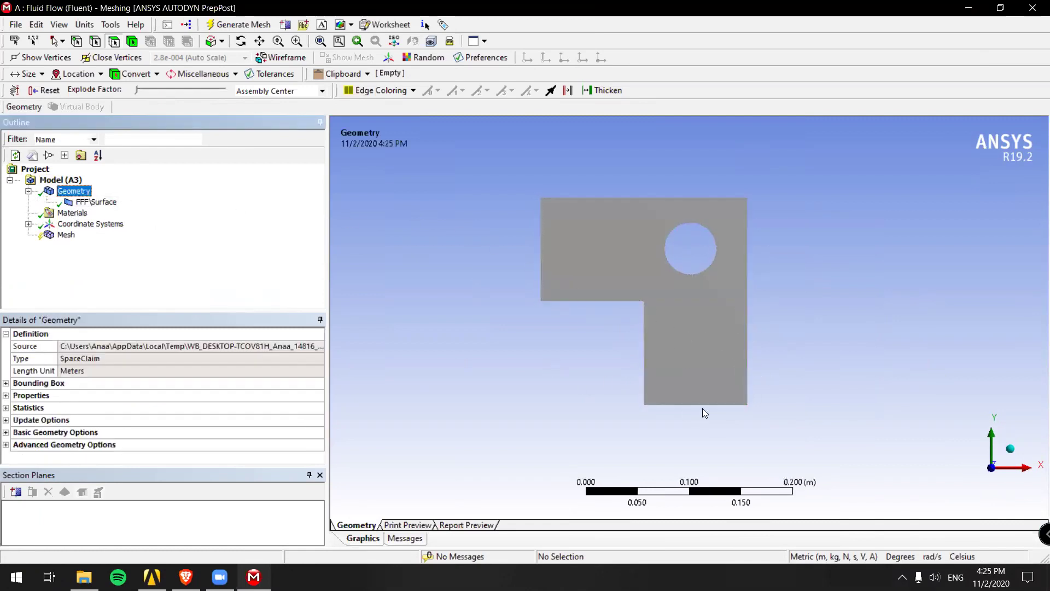
Create a named selection called "inlet" from the bottom edge of the L-shape's lower arm
left_click(95, 42)
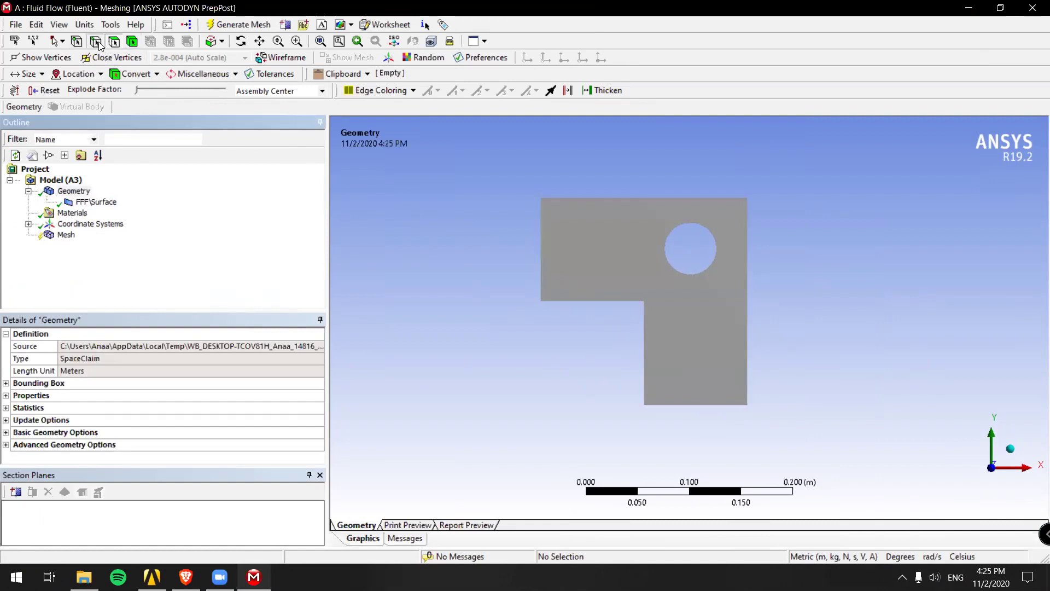
left_click(703, 403)
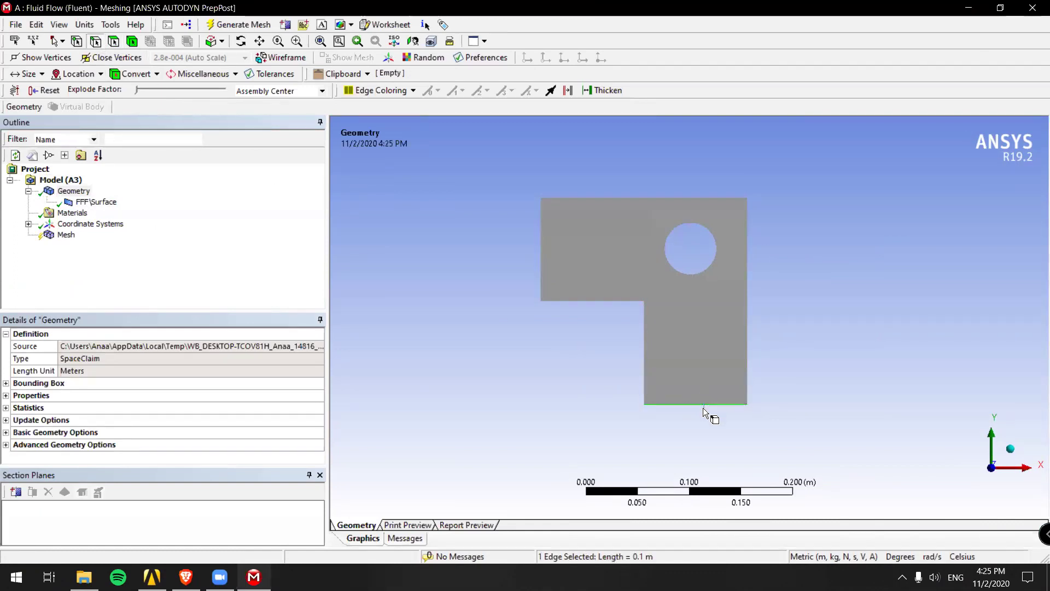
scroll(704, 407, "up", 2)
scroll(705, 410, "up", 1)
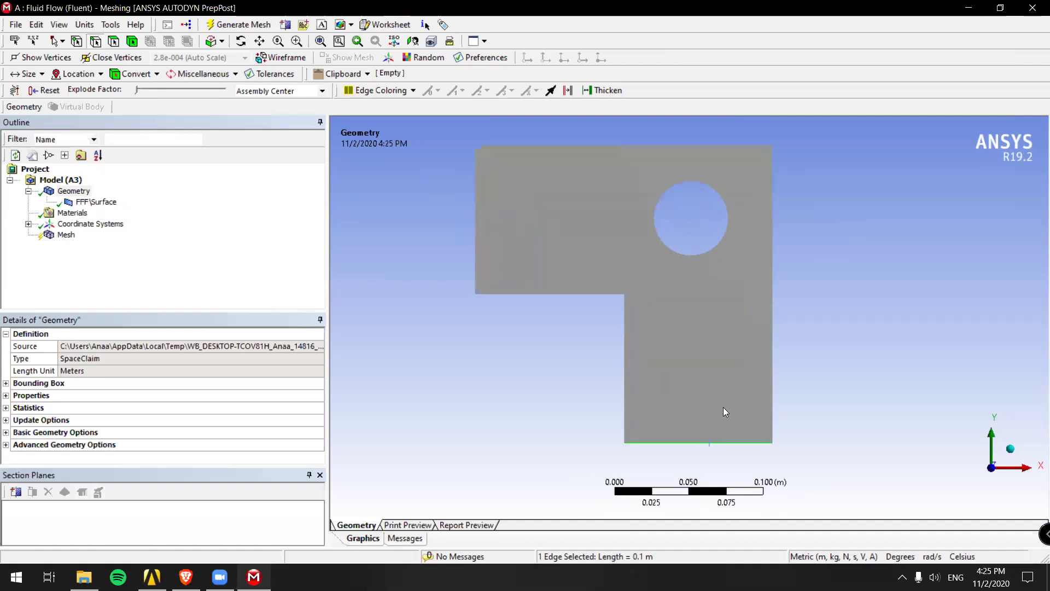
middle_click_drag(722, 407, 724, 306, "ctrl")
scroll(701, 281, "up", 4)
middle_click_drag(707, 272, 716, 330, "ctrl")
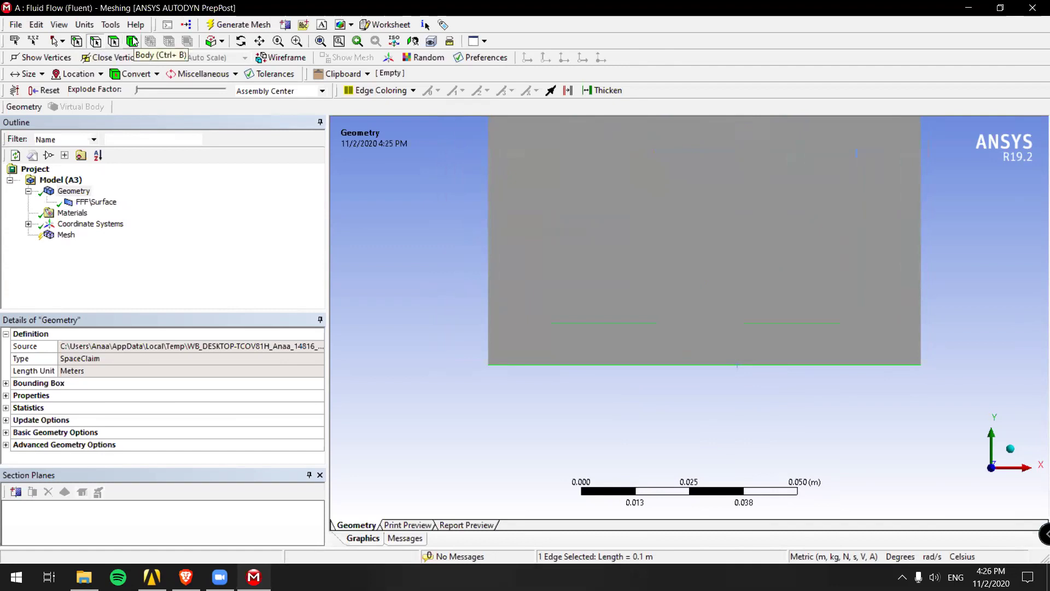
left_click(131, 42)
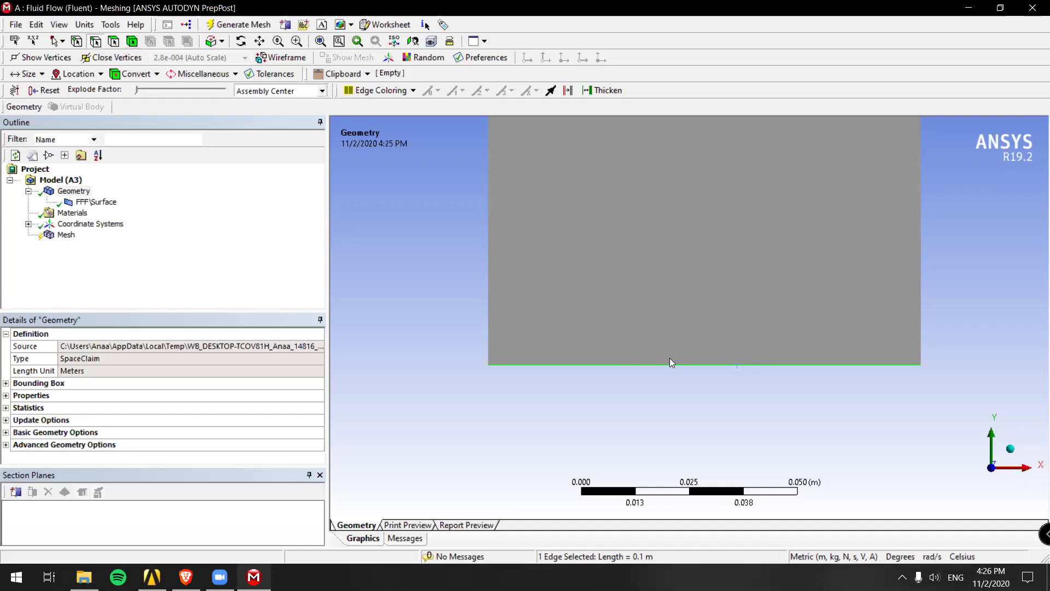
right_click(431, 310)
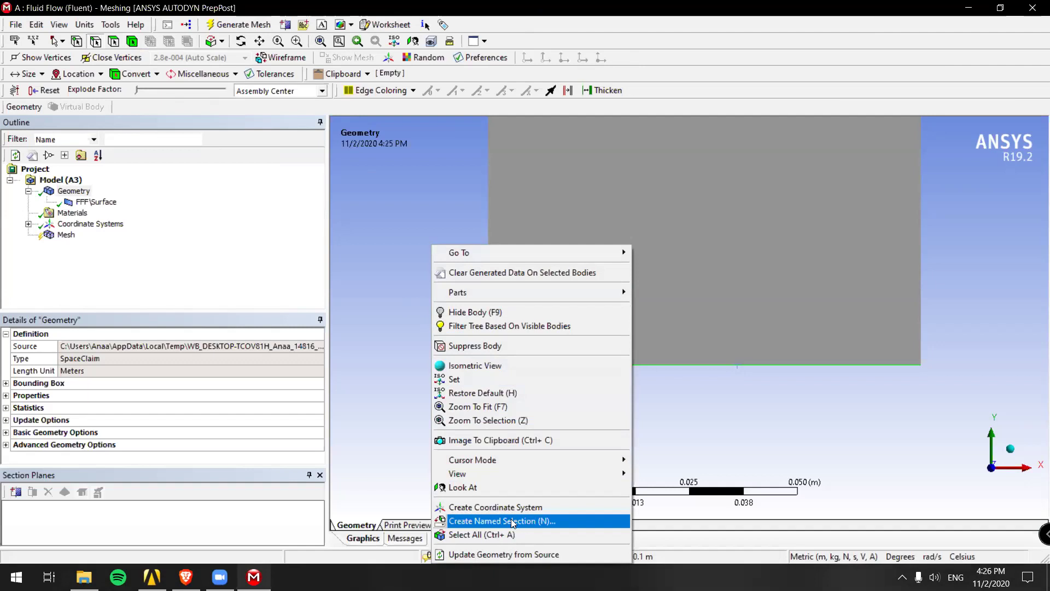
left_click(544, 521)
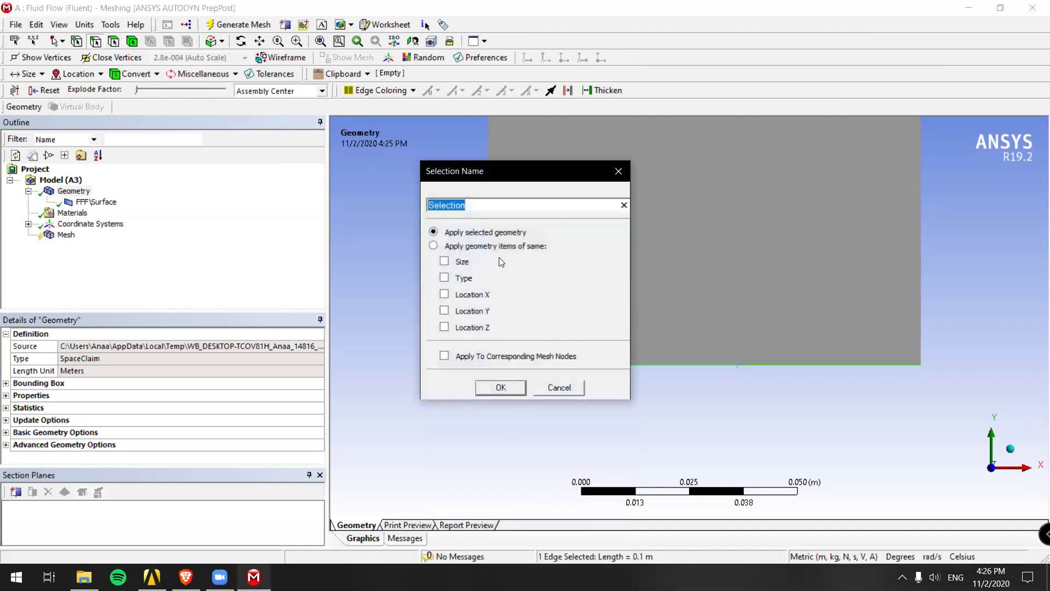
type("inlet")
left_click(505, 384)
left_click(93, 246)
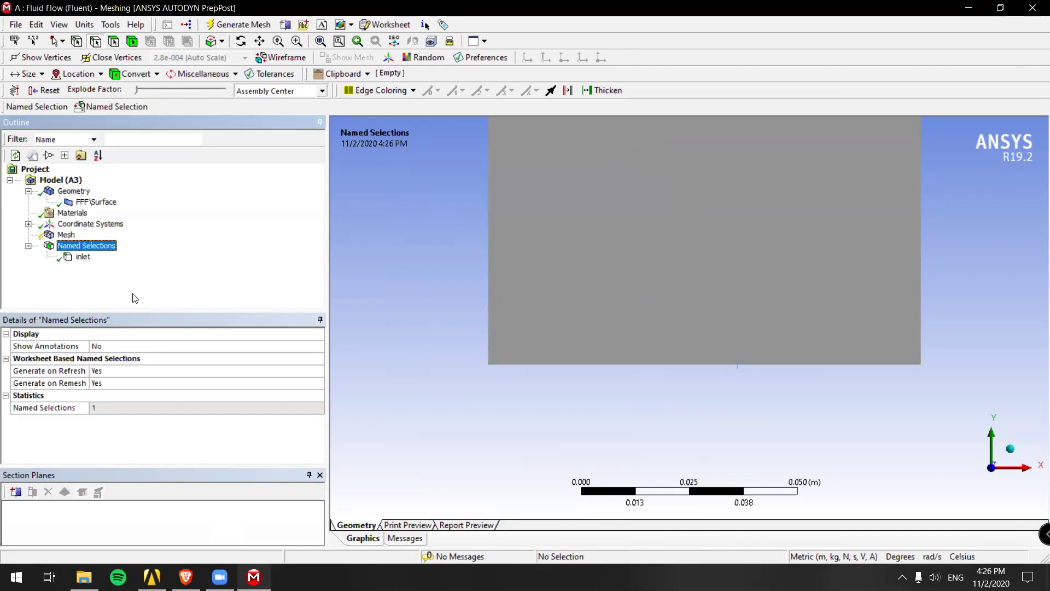
Create a named selection called "outlet" from the left vertical edge of the L-shape's upper arm
scroll(678, 298, "down", 3)
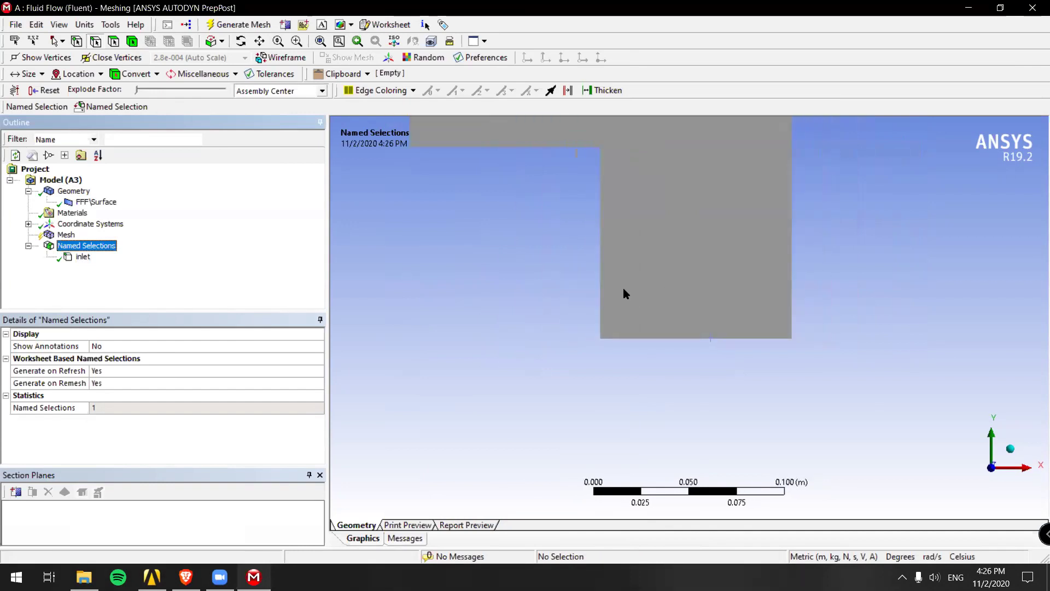
middle_click_drag(546, 226, 697, 368, "ctrl")
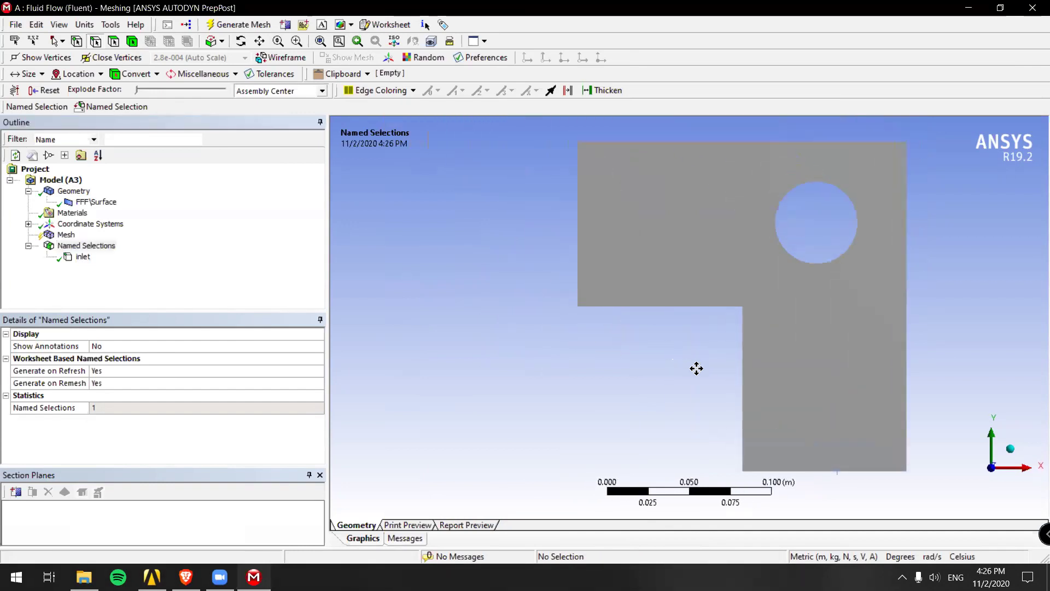
scroll(598, 237, "up", 2)
middle_click_drag(614, 284, 619, 345, "ctrl")
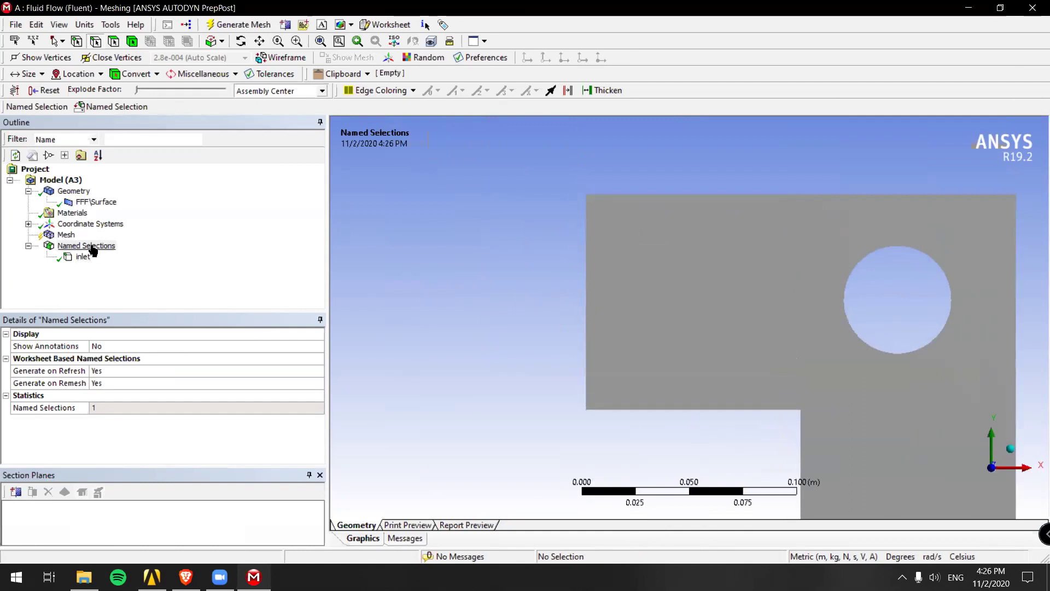
left_click(94, 44)
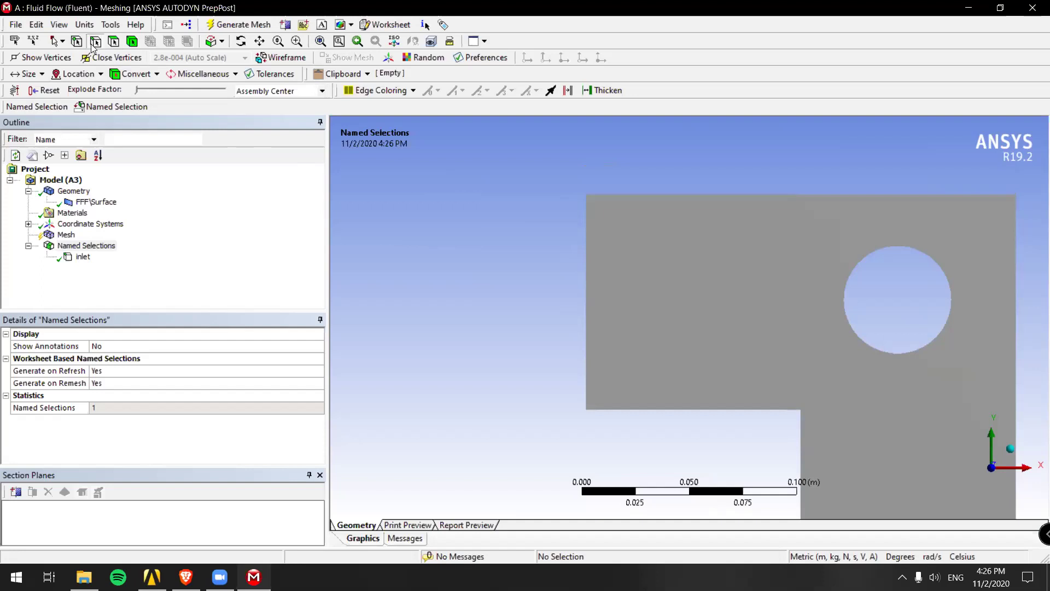
left_click(585, 257)
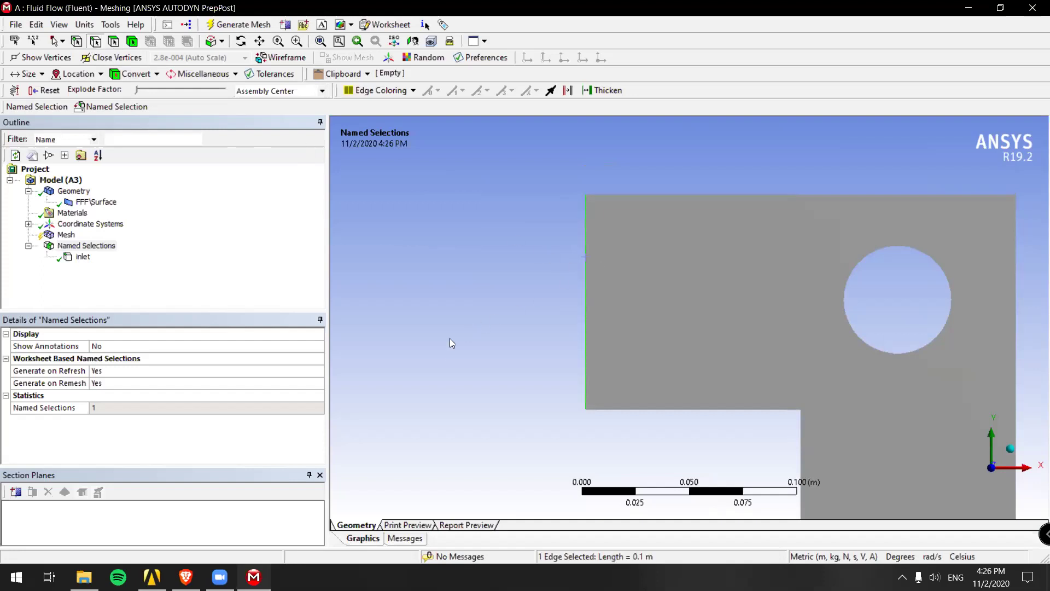
right_click(474, 238)
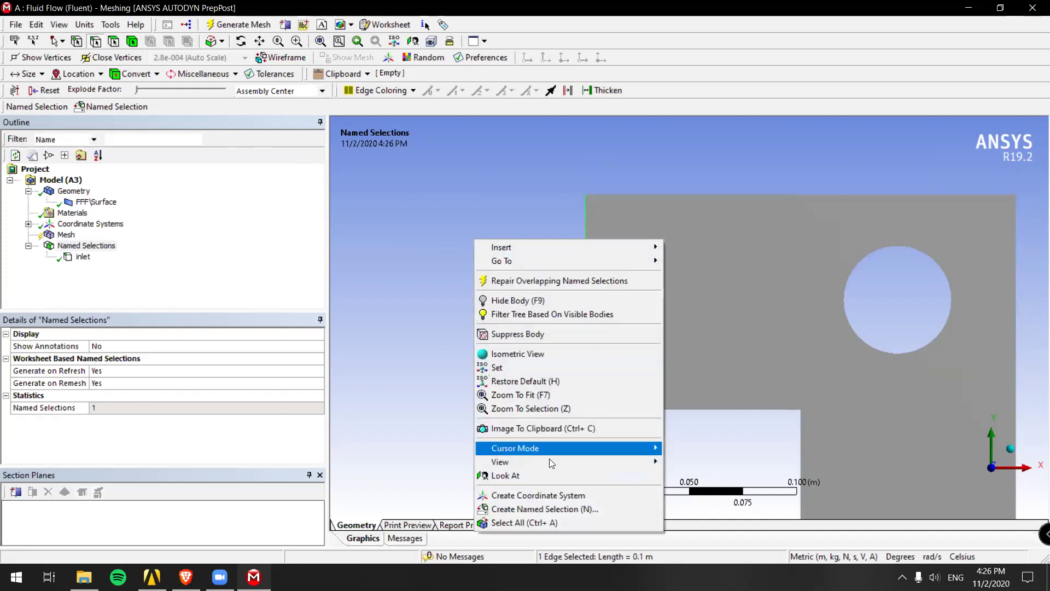
left_click(533, 509)
type("outlet")
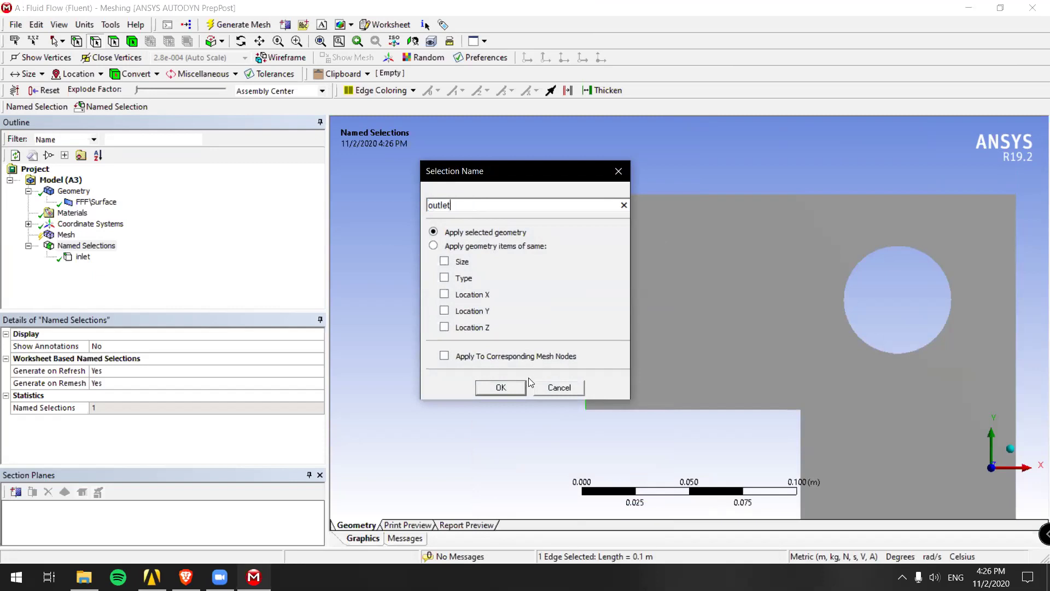
left_click(520, 386)
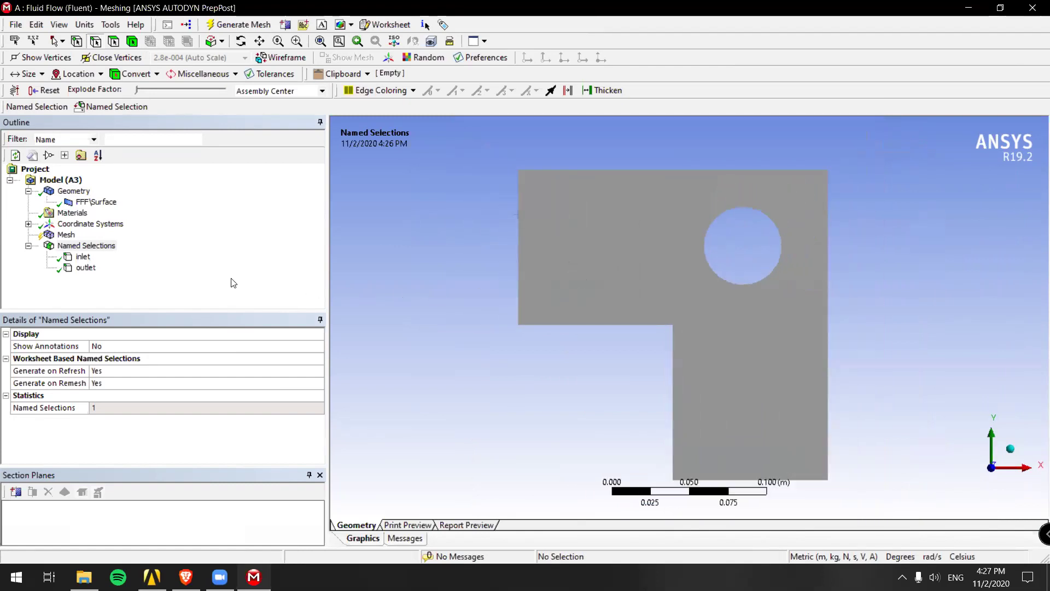
Create a named selection called "outer_wall" from the four outer edges of the L-shape that are neither inlet nor outlet
left_click(598, 323)
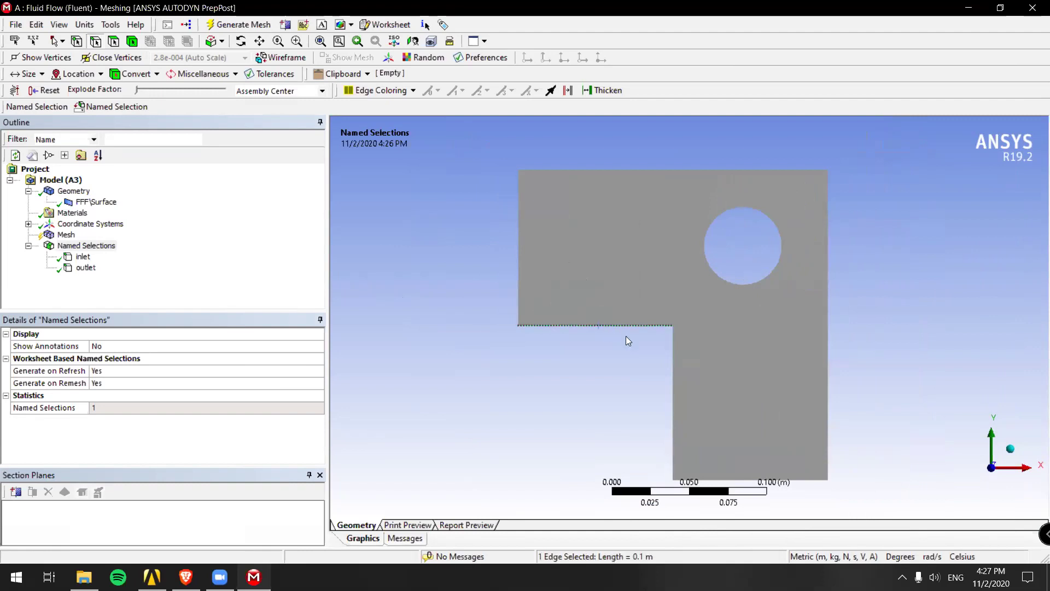
left_click(672, 331, "ctrl")
left_click(716, 219, "ctrl")
left_click(701, 170, "ctrl")
left_click(824, 219, "ctrl")
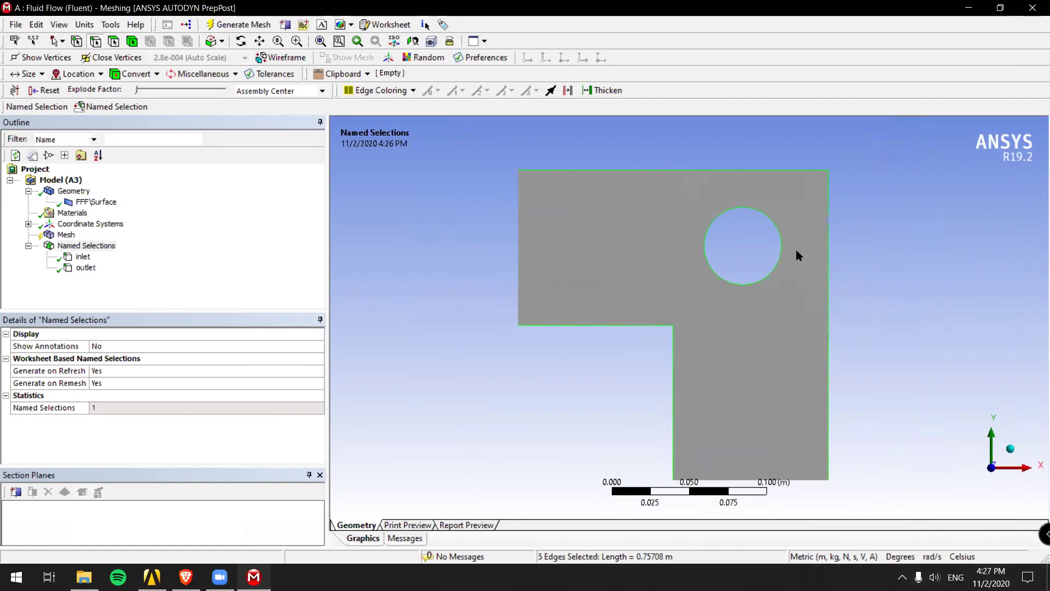
left_click(782, 235, "ctrl")
right_click(900, 317)
left_click(919, 537)
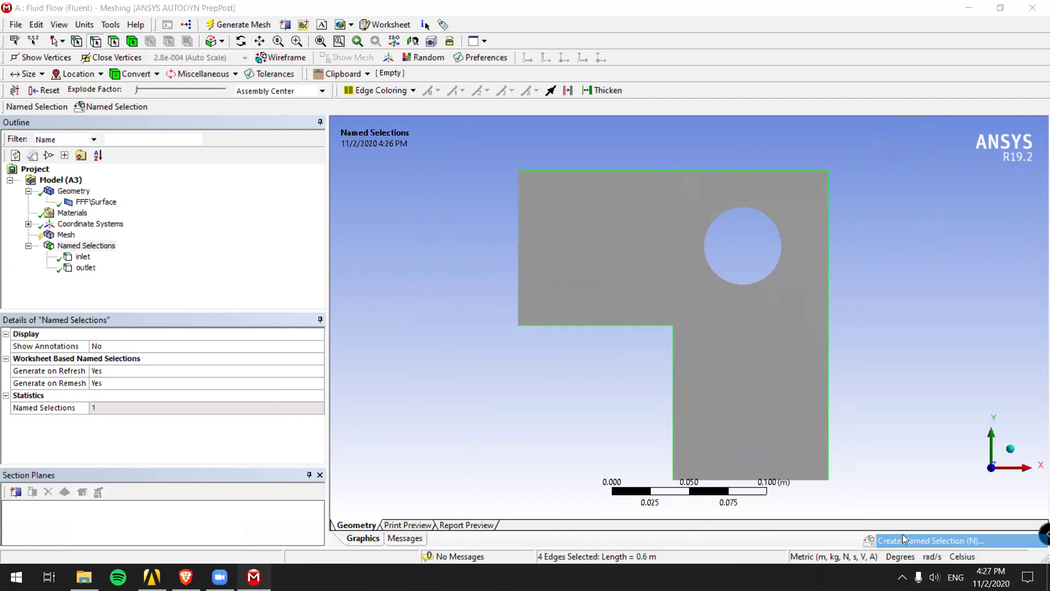
type("dış")
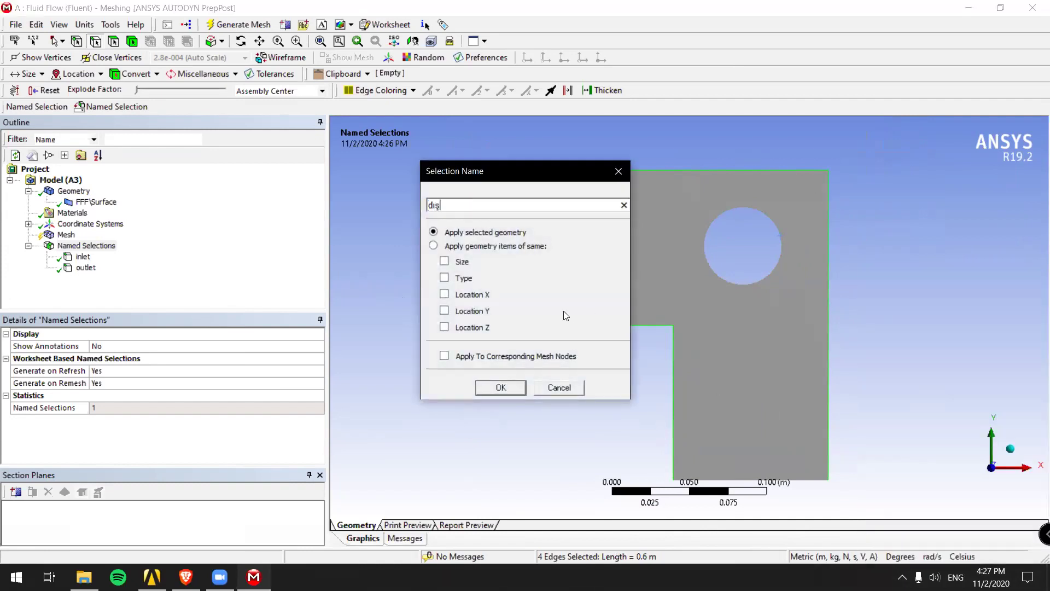
type("s_duvar")
left_click_drag(478, 205, 438, 205)
left_click(449, 206)
double_click(432, 209)
type("outer?wall")
key("BackSpace")
key("BackSpace")
key("BackSpace")
key("BackSpace")
key("BackSpace")
key("BackSpace")
type("r_was")
key("BackSpace")
type("ll")
left_click(499, 387)
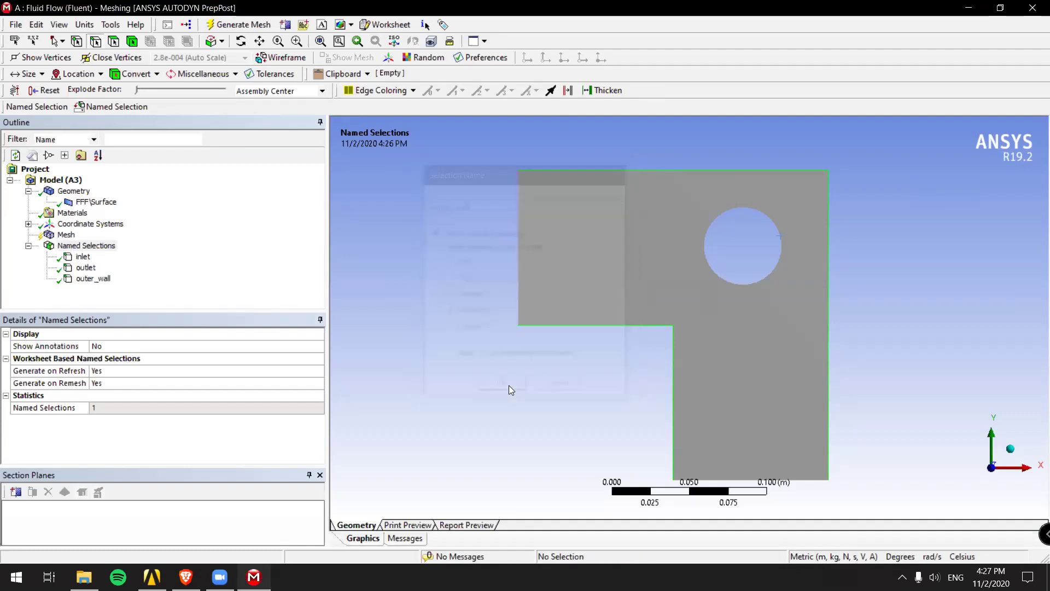
Create a named selection called "inner_wall" from the circular hole's edge
left_click(711, 219)
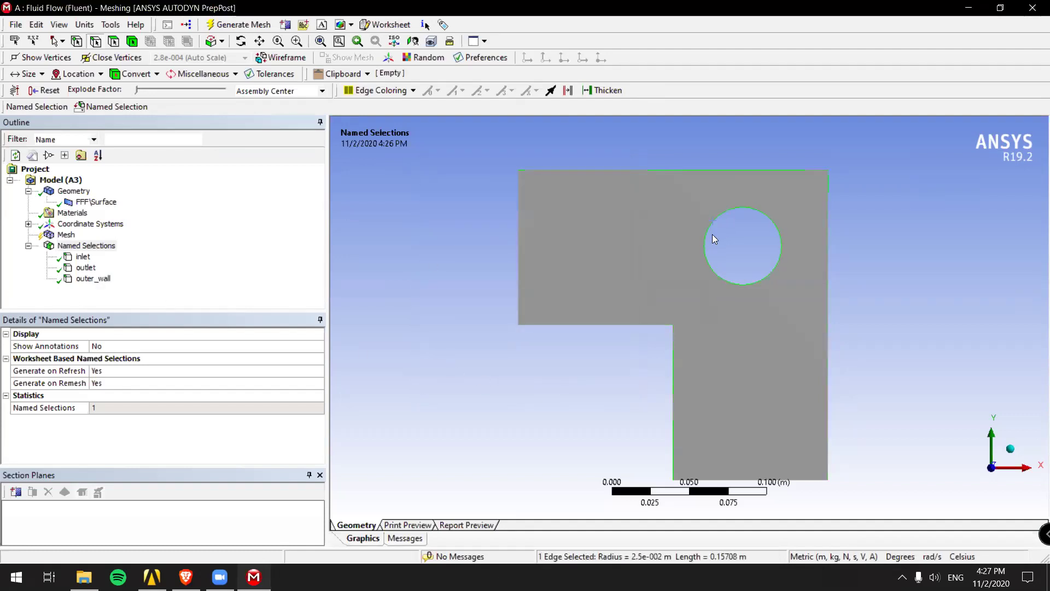
right_click(734, 236)
left_click(796, 514)
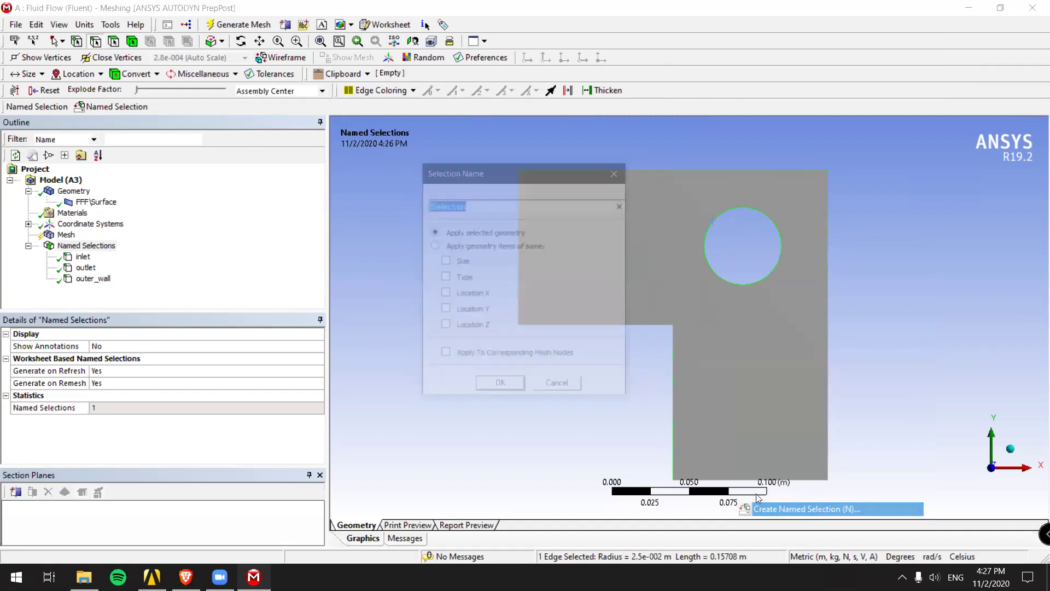
type("inner")
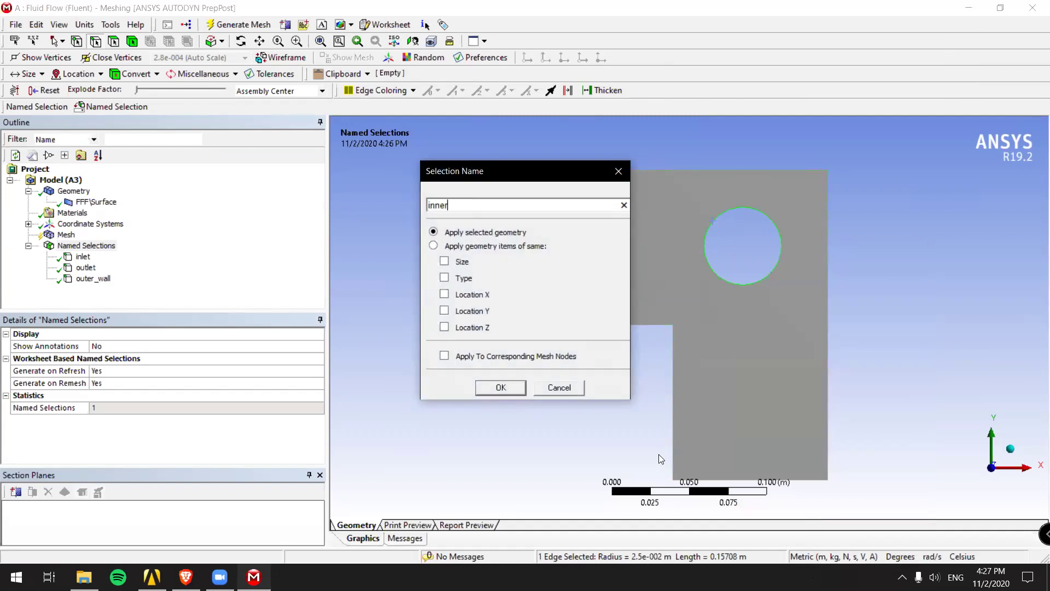
type("_wall")
left_click(515, 389)
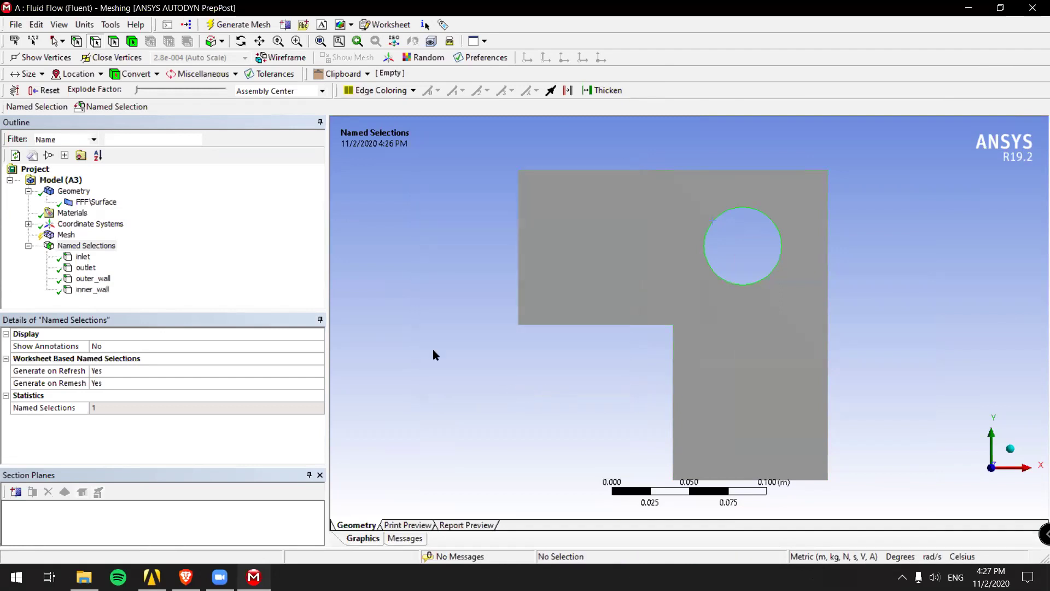
Review which edges belong to the inlet, outlet, outer_wall and inner_wall named selections, and collapse their group in the model tree
left_click(93, 279)
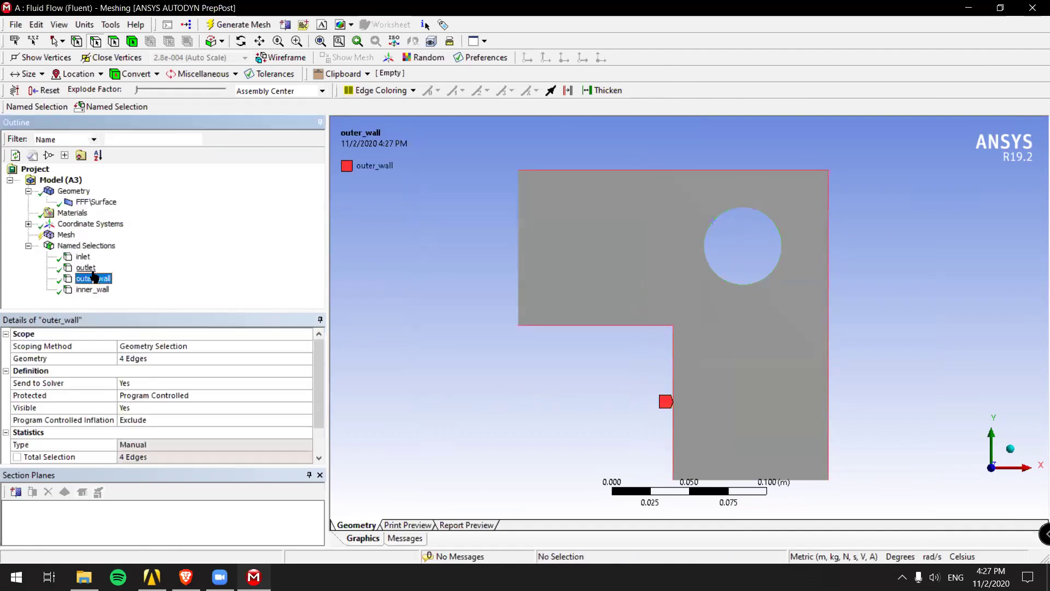
left_click(92, 289)
left_click(86, 257)
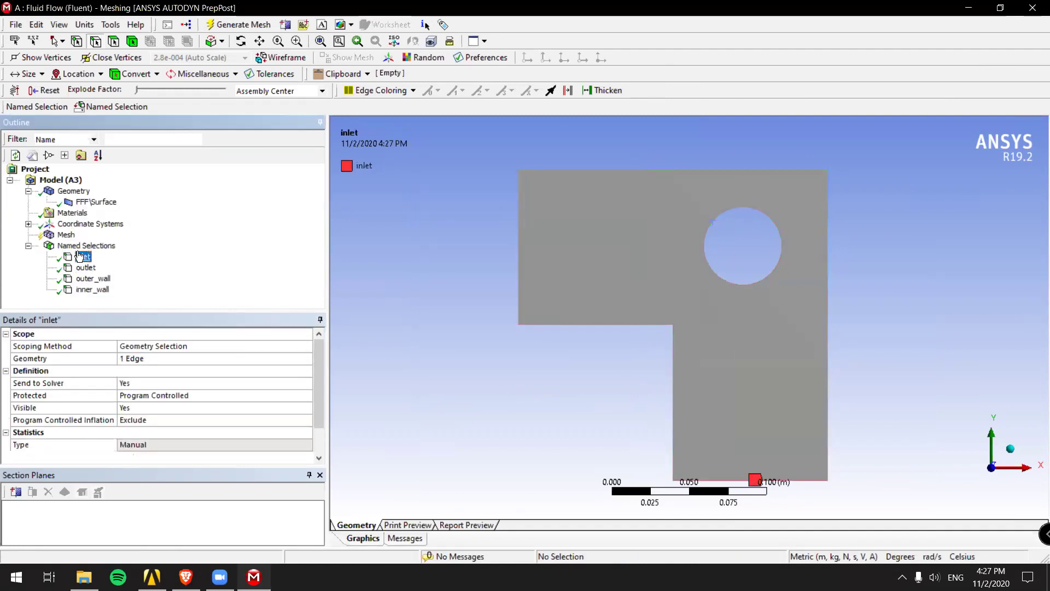
left_click(88, 267)
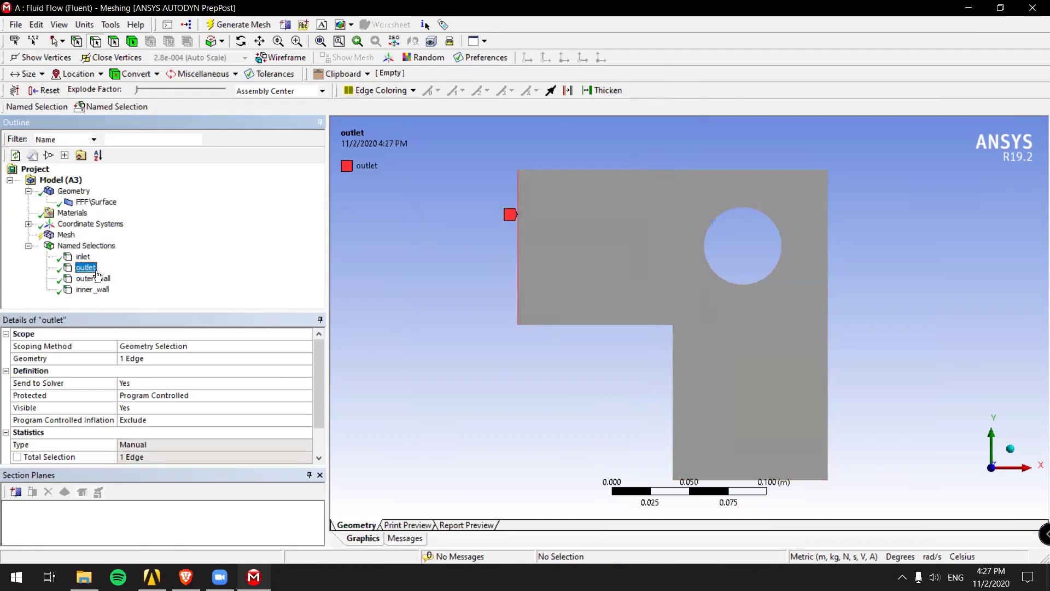
left_click(100, 279)
left_click(93, 290)
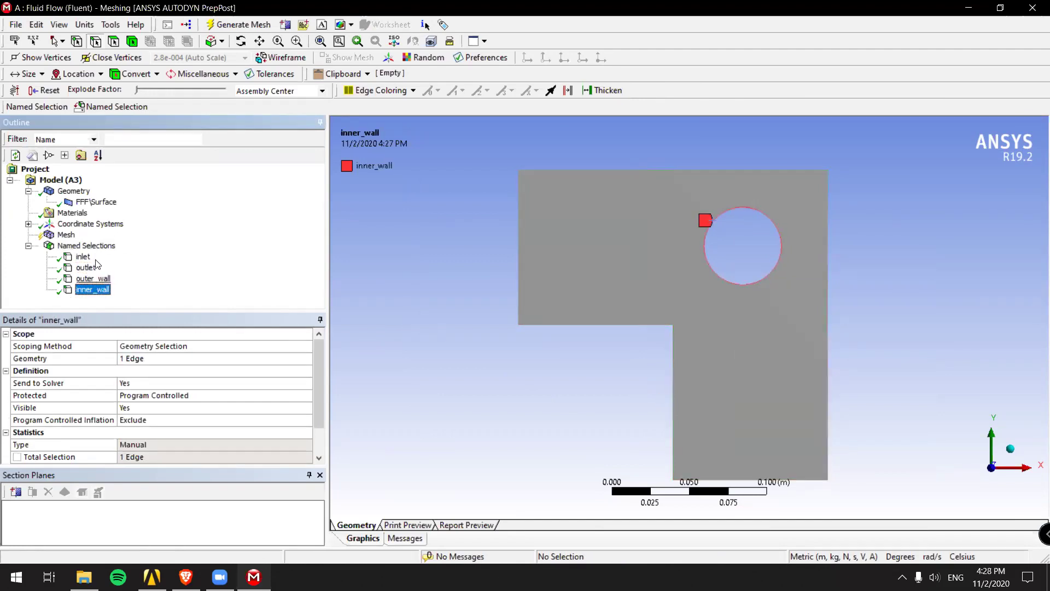
left_click(28, 245)
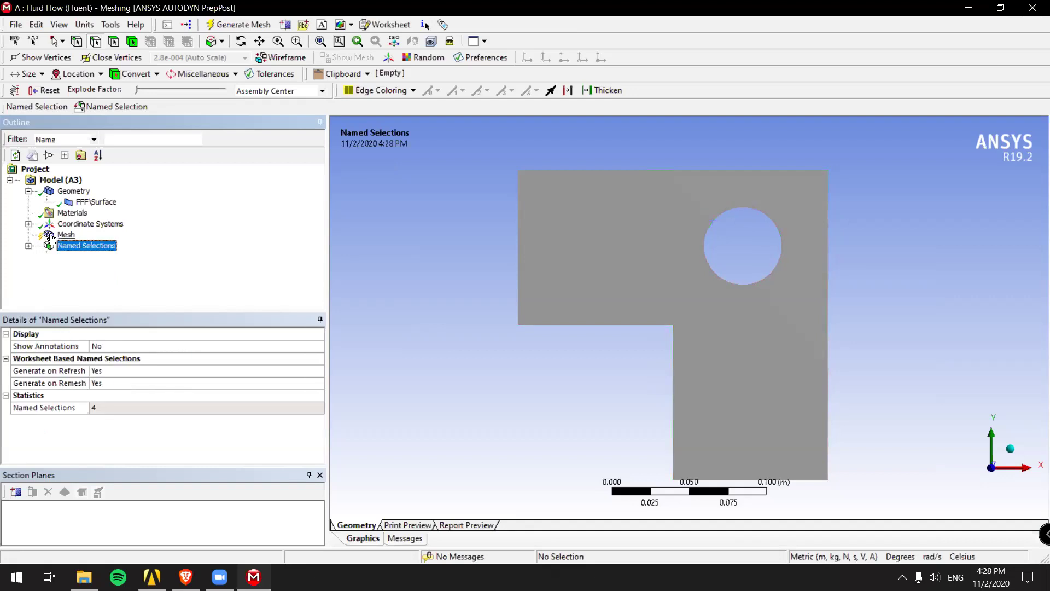
Update the mesh with the default settings and examine the elements around the circular hole
left_click(51, 236)
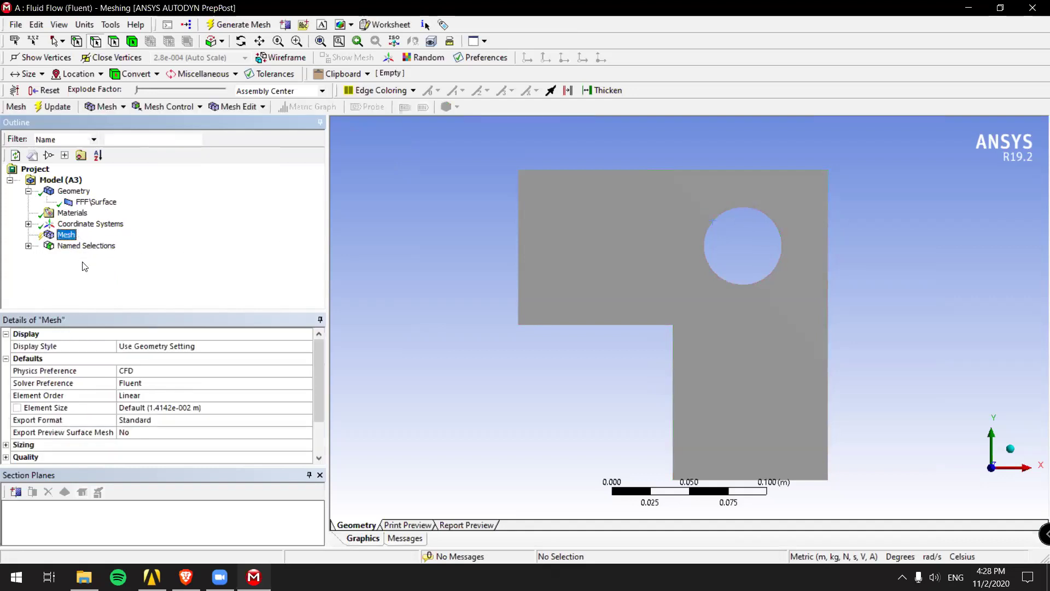
left_click(58, 110)
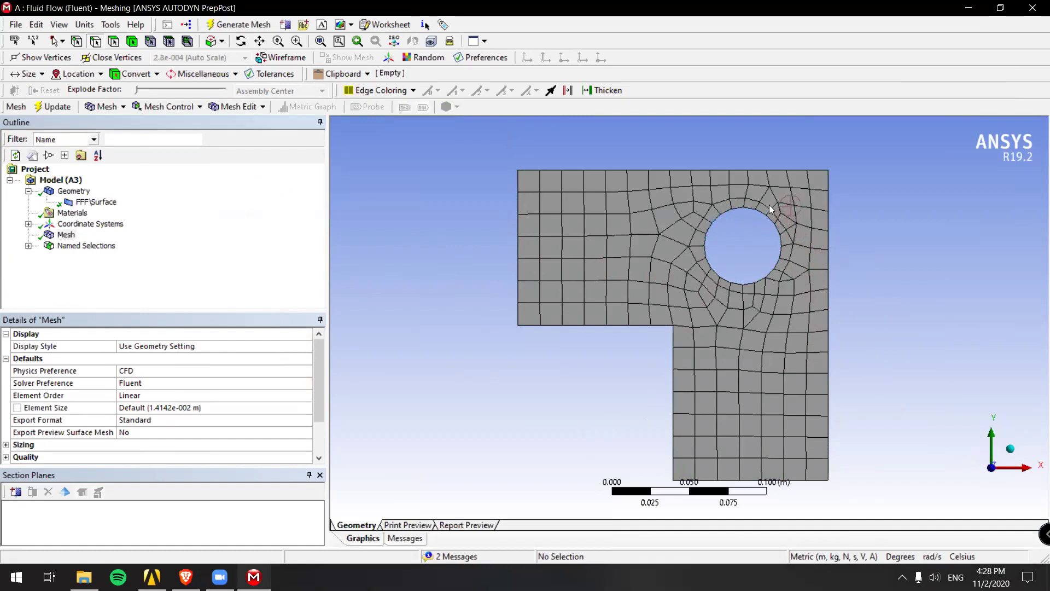
scroll(769, 208, "up", 3)
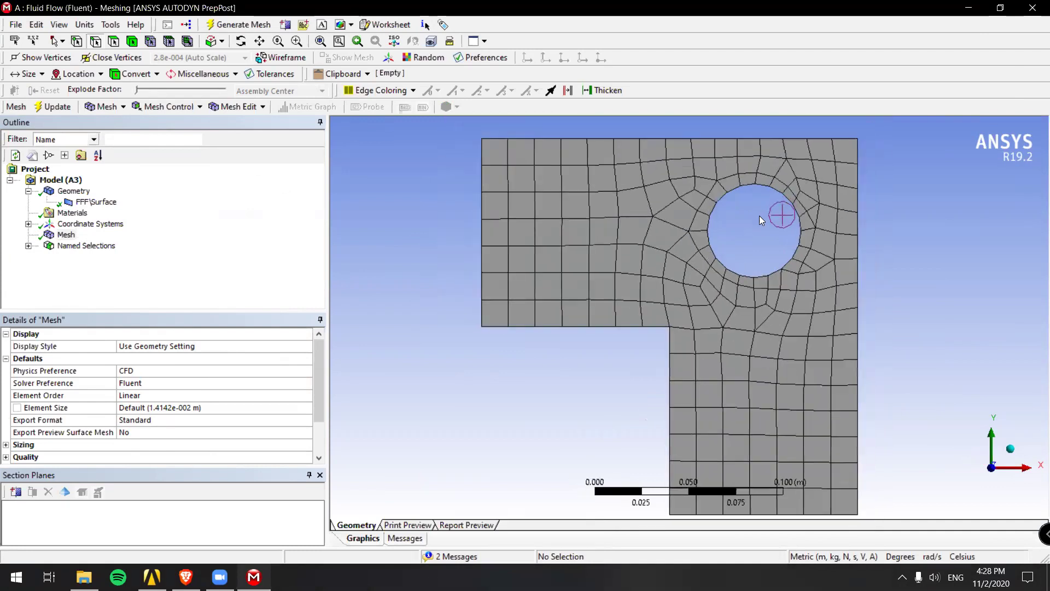
scroll(734, 222, "down", 2)
middle_click_drag(734, 222, 767, 230, "ctrl")
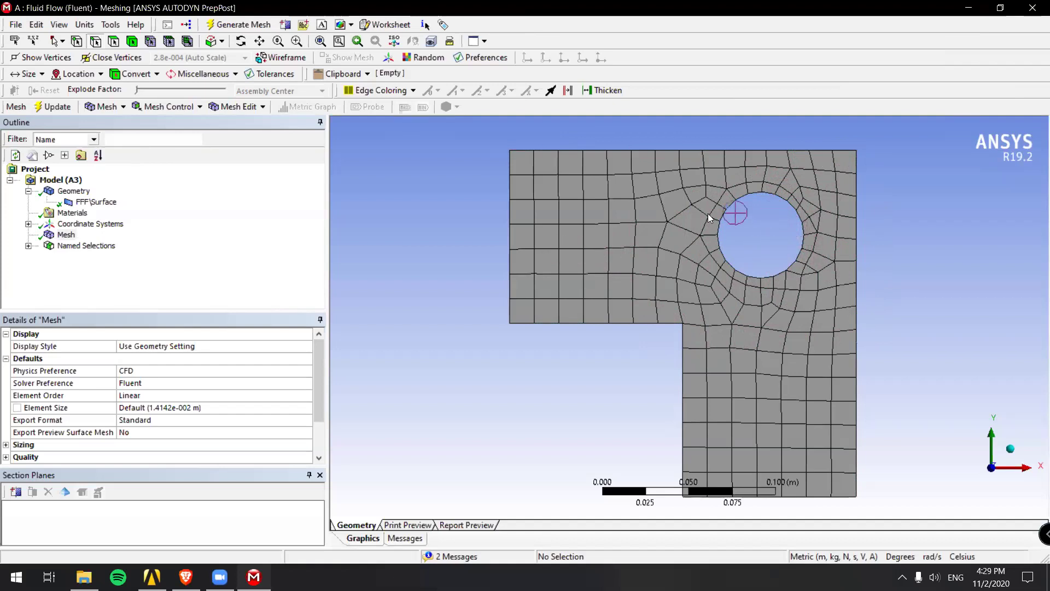
right_click(73, 236)
mouse_move(185, 236)
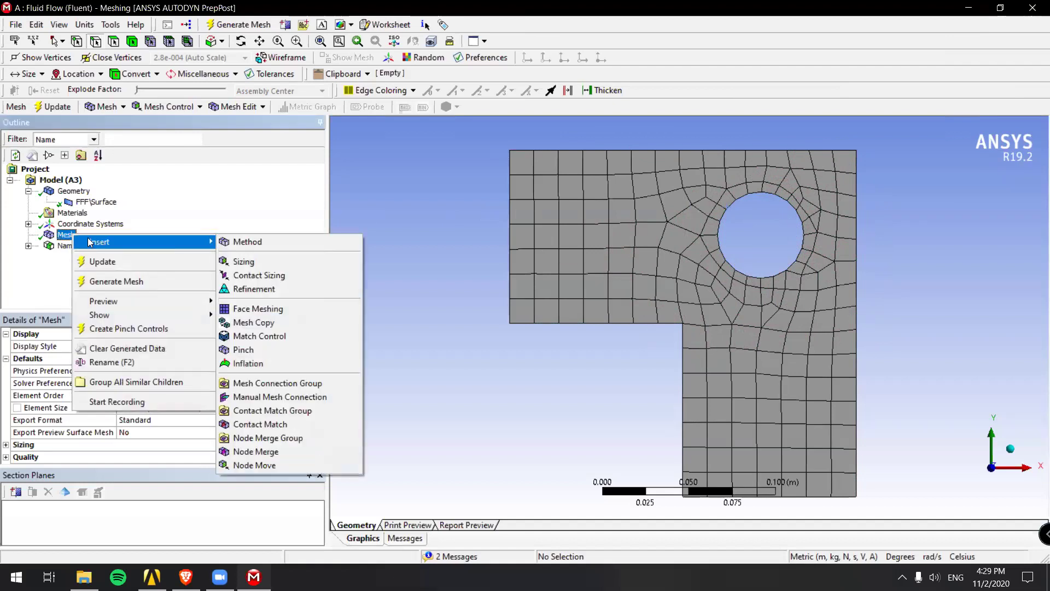
left_click(26, 280)
Insert an Inflation control under the mesh and scope its geometry to the L-shaped face
right_click(68, 241)
mouse_move(89, 243)
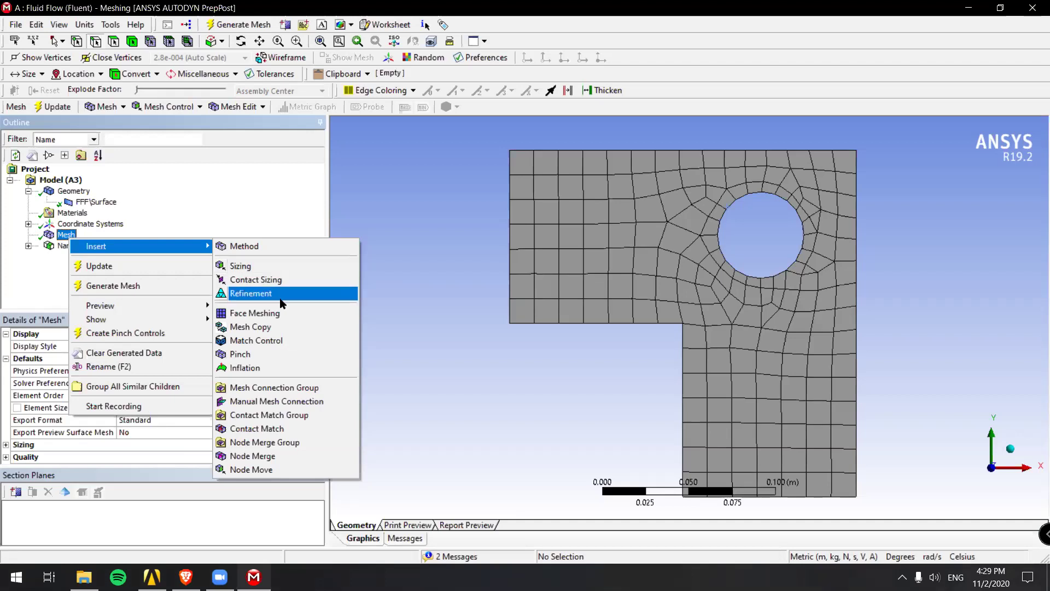
left_click(258, 371)
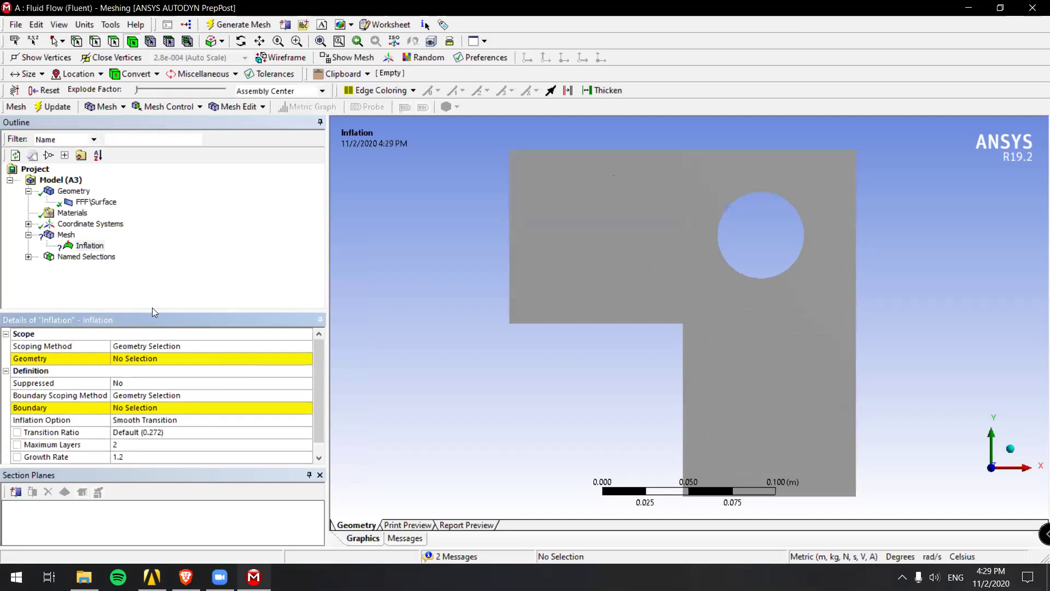
left_click(138, 359)
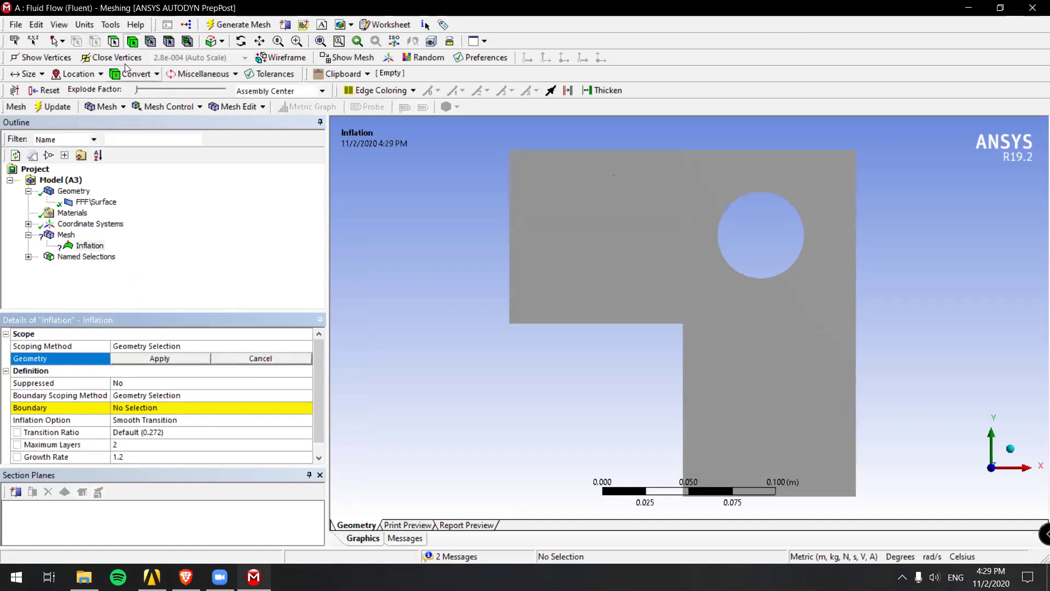
left_click(598, 235)
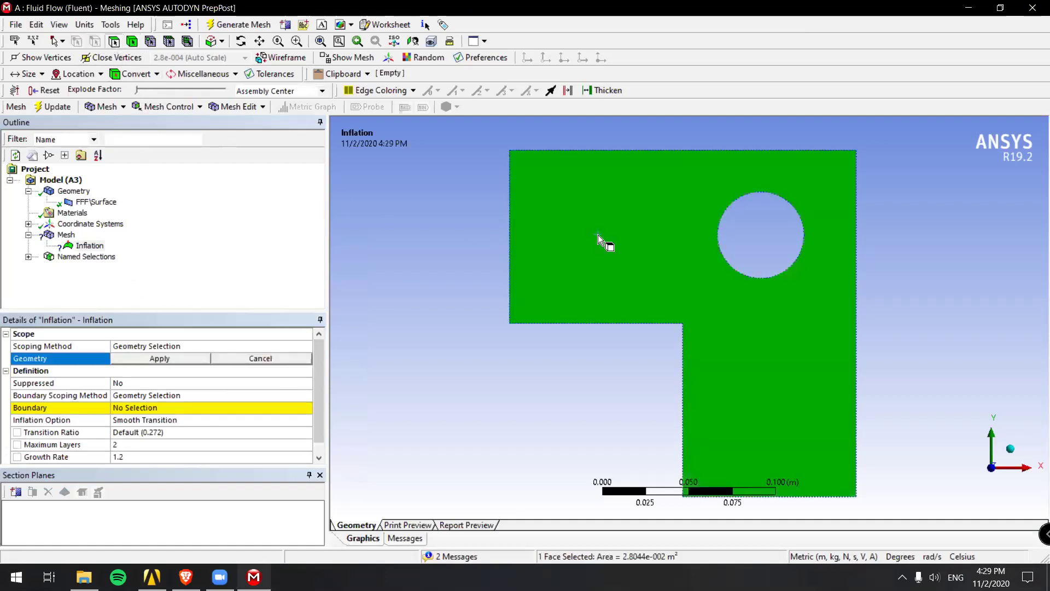
left_click(192, 358)
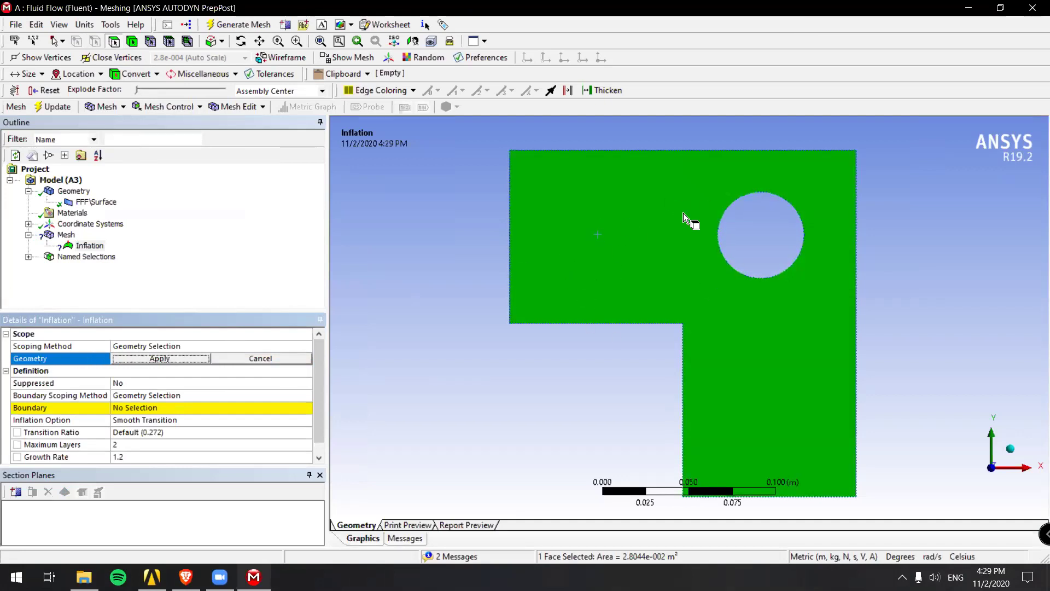
left_click(171, 360)
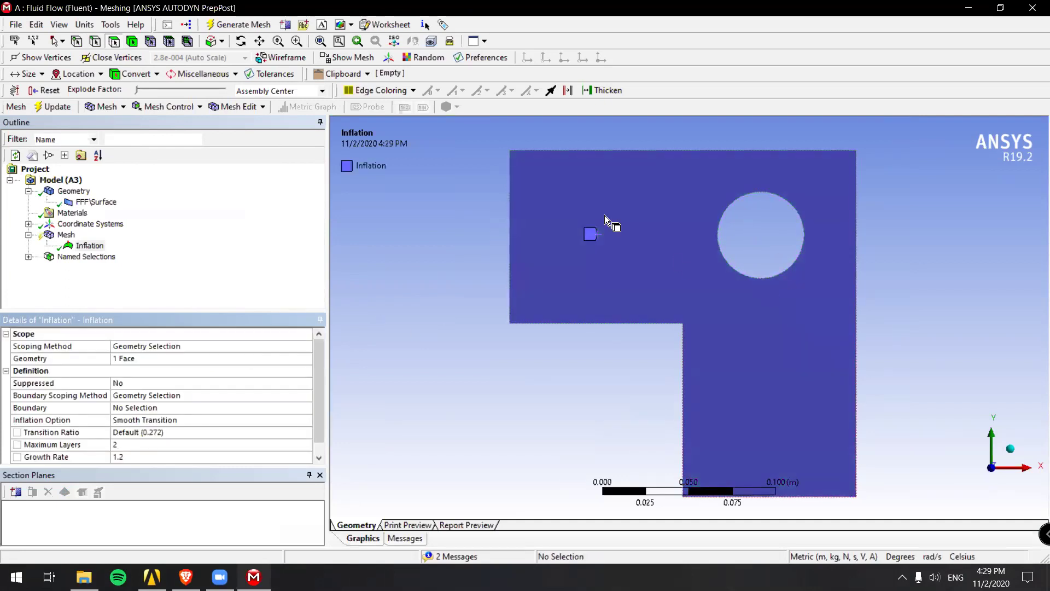
Set the inflation boundary to the four outer wall edges of the L-shape, excluding the inlet and outlet
left_click(124, 412)
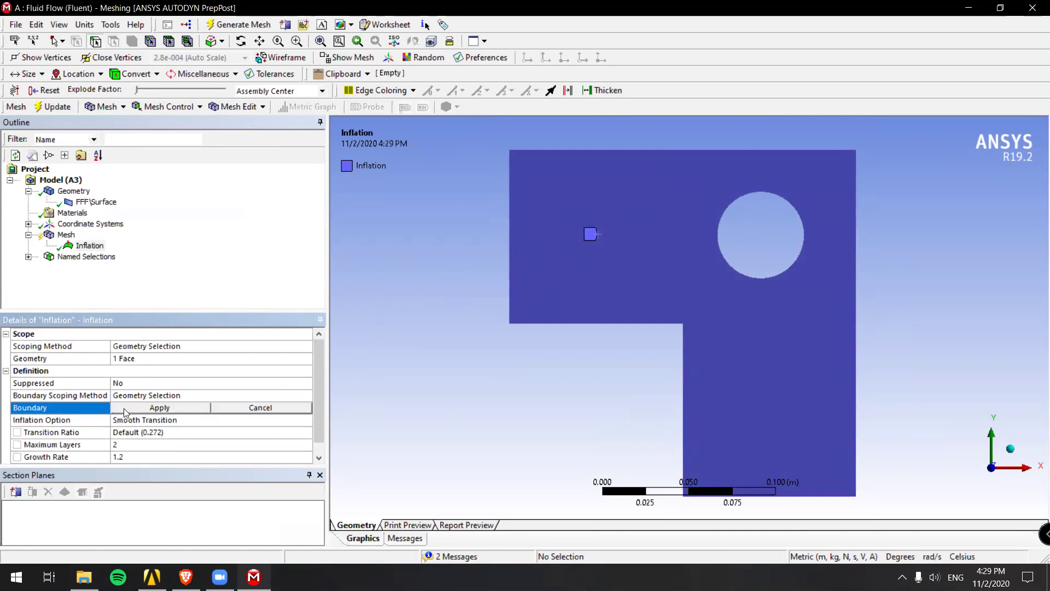
left_click(667, 321)
left_click(680, 339, "ctrl")
left_click(856, 260, "ctrl")
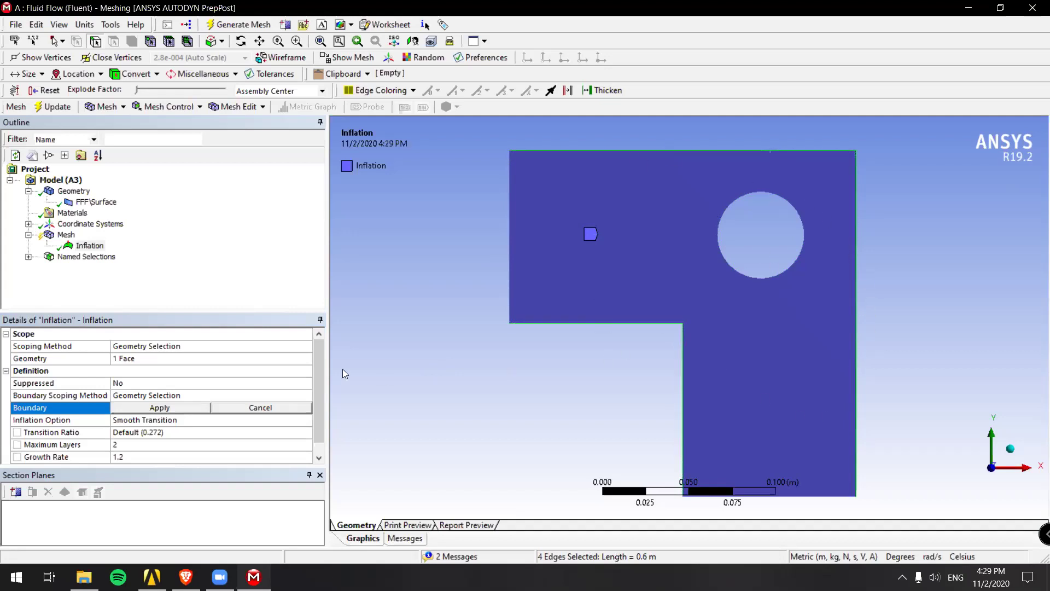
left_click(183, 409)
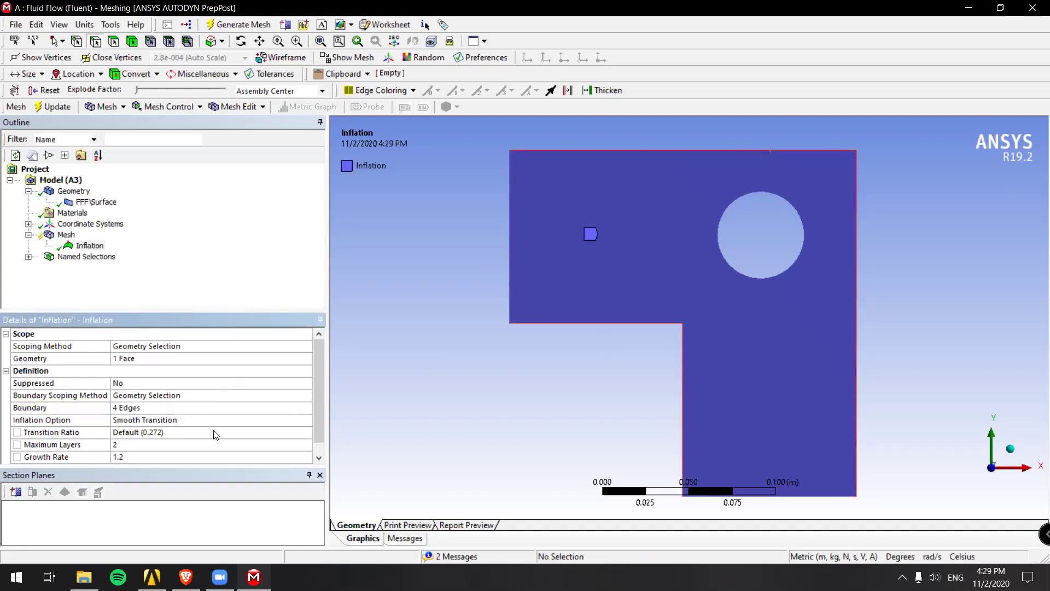
Update the mesh with the inflation control and examine the layers along the right vertical wall of the L-shape
scroll(216, 434, "down", 1)
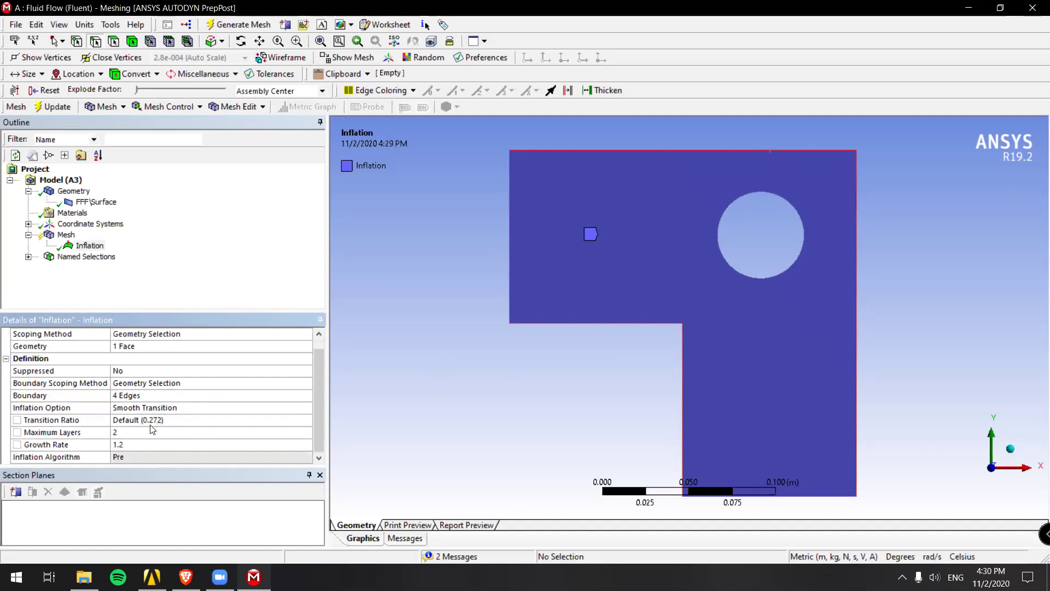
left_click(122, 434)
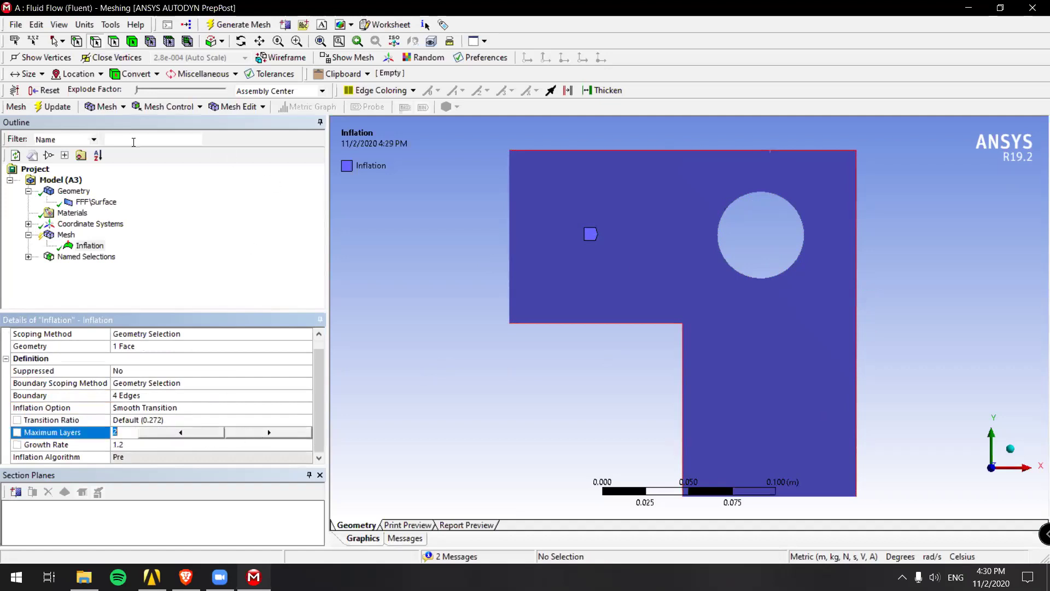
left_click(53, 107)
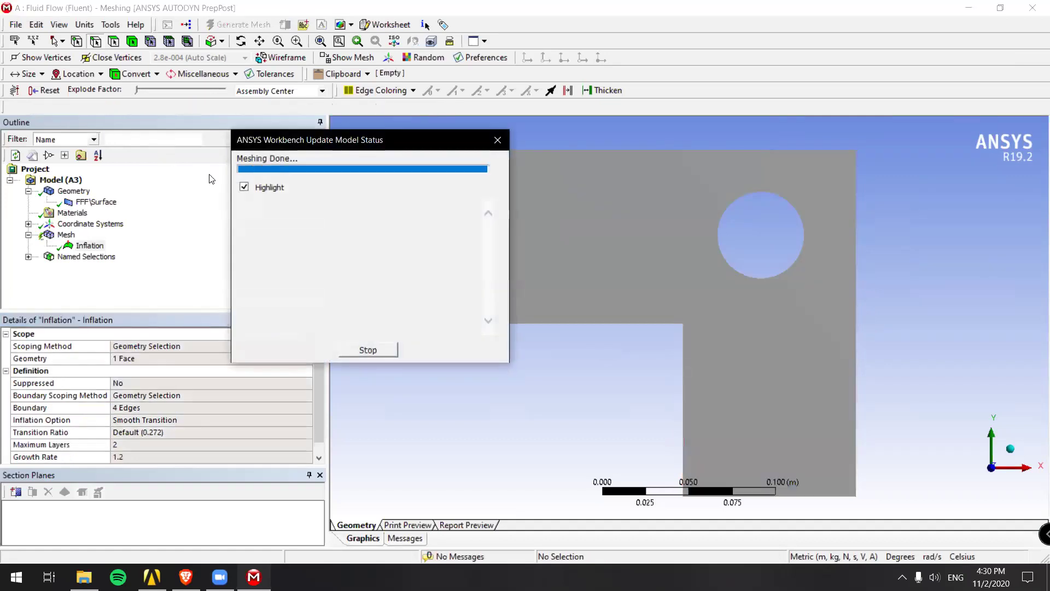
left_click(65, 234)
scroll(722, 312, "up", 3)
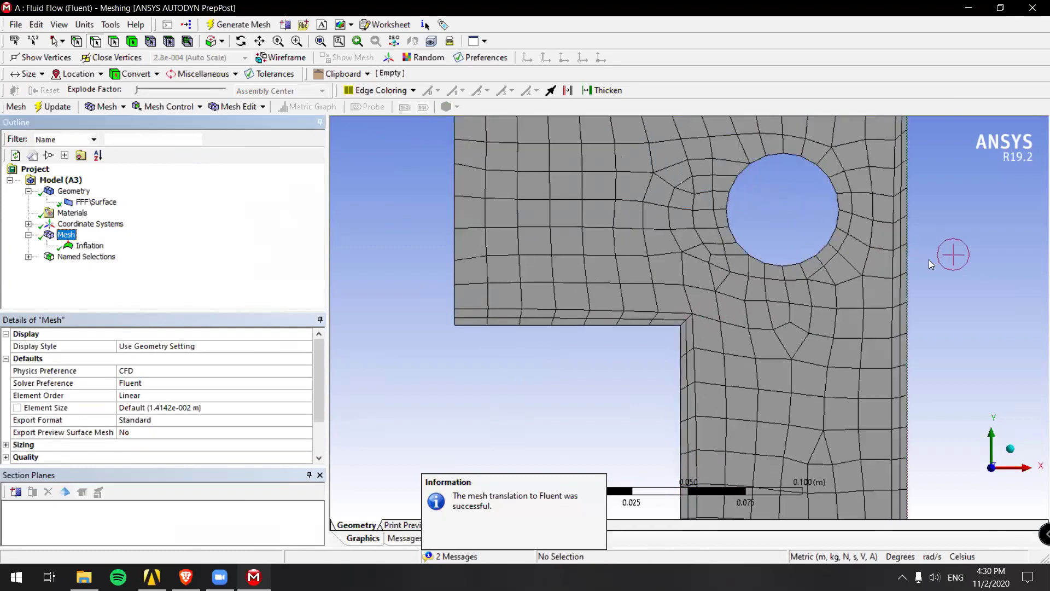
scroll(924, 266, "up", 5)
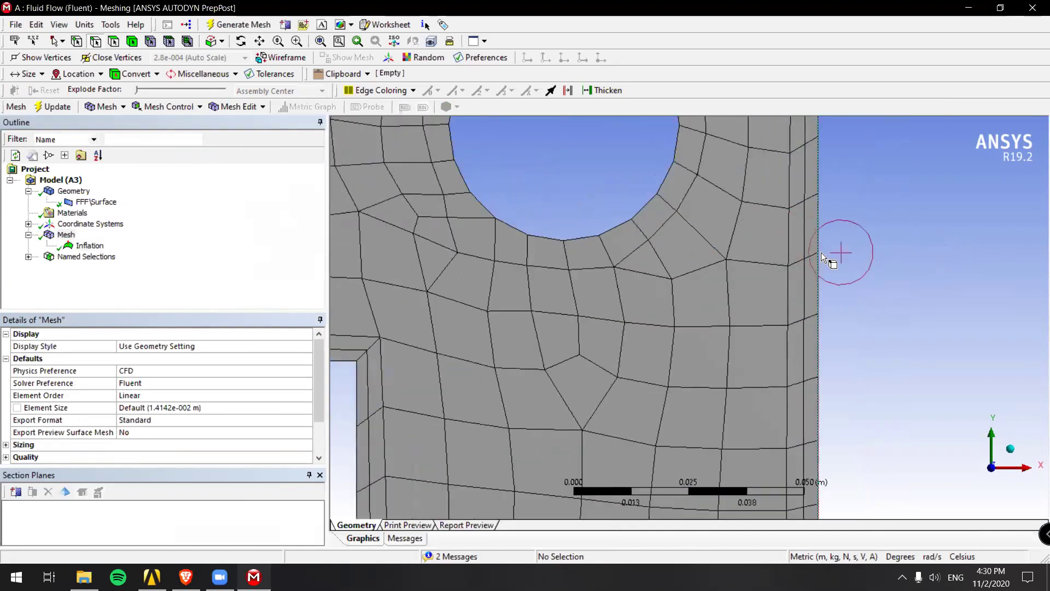
middle_click_drag(899, 247, 629, 268, "ctrl")
scroll(607, 262, "up", 2)
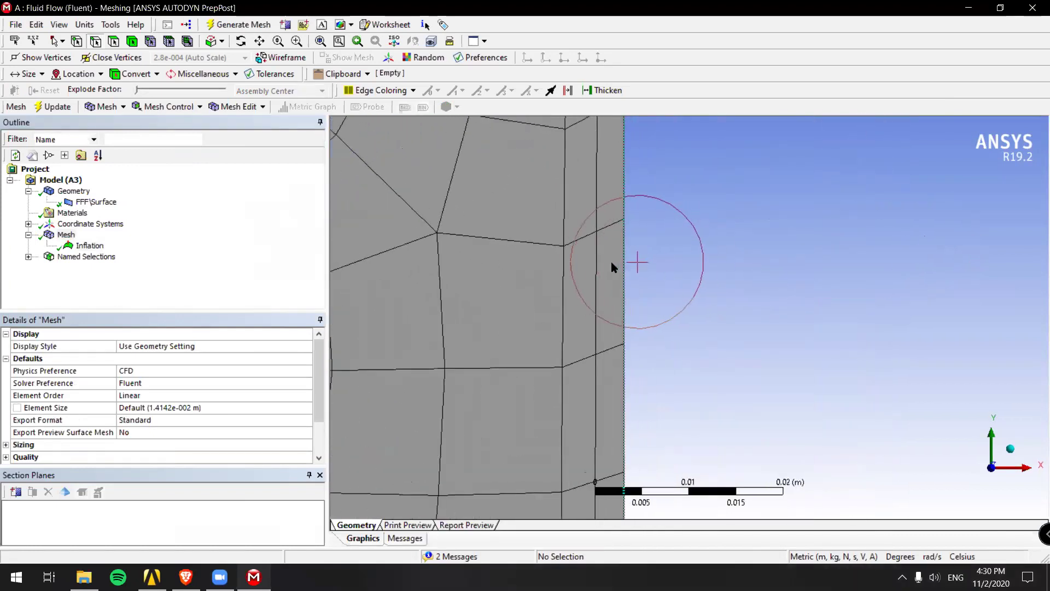
scroll(540, 283, "down", 2)
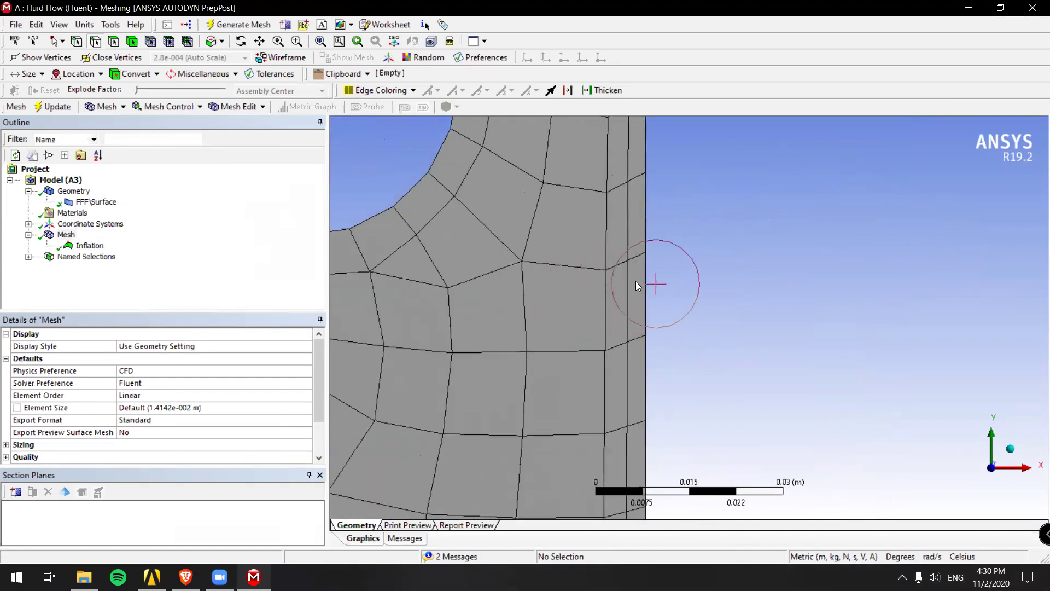
Set the maximum layers of the inflation control to 9
scroll(635, 289, "down", 4)
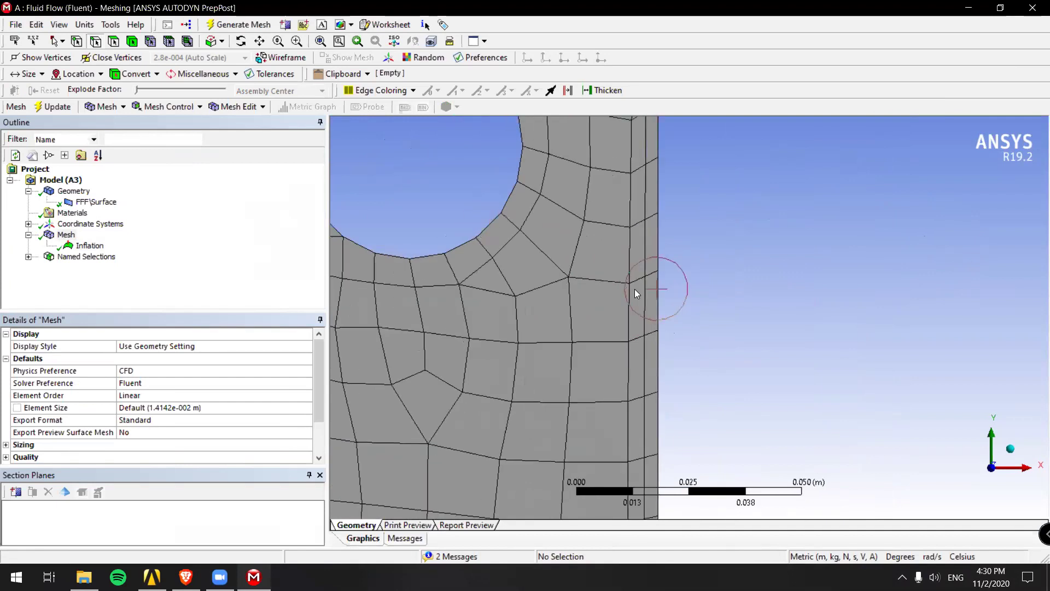
scroll(667, 294, "down", 1)
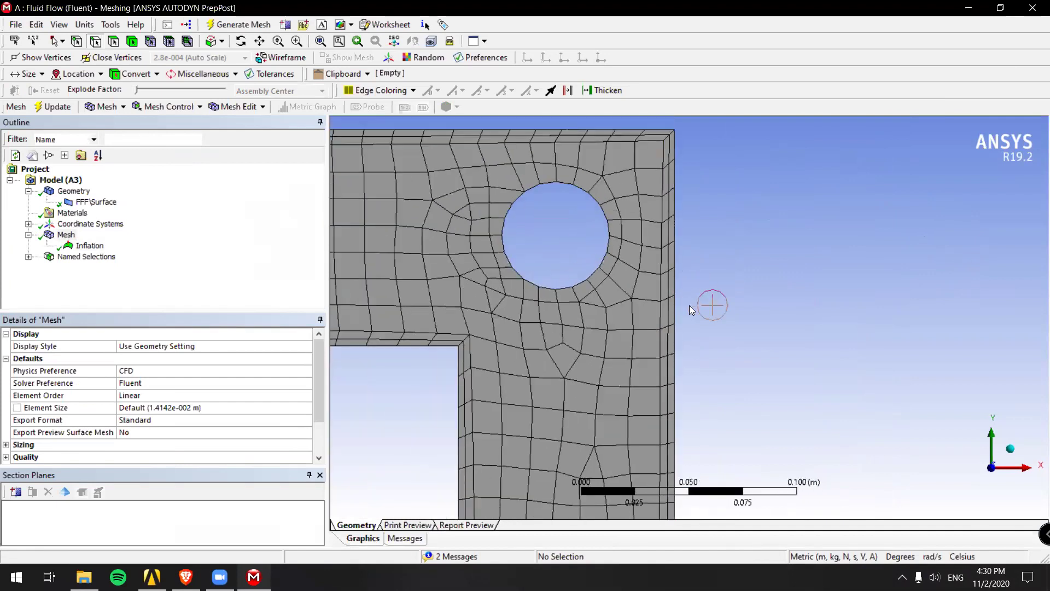
scroll(692, 304, "down", 1)
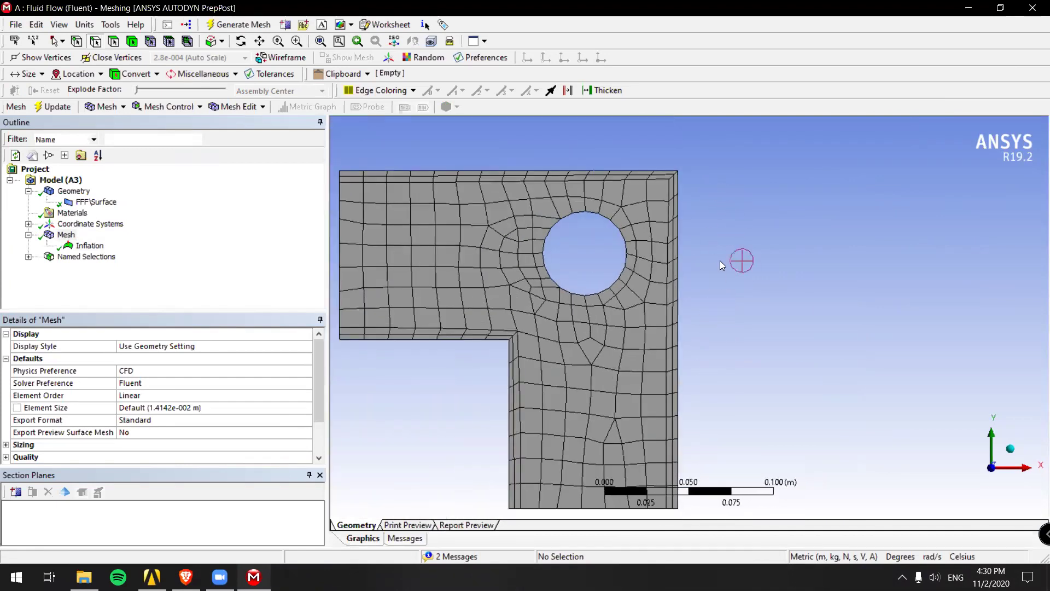
middle_click_drag(681, 294, 782, 291, "ctrl")
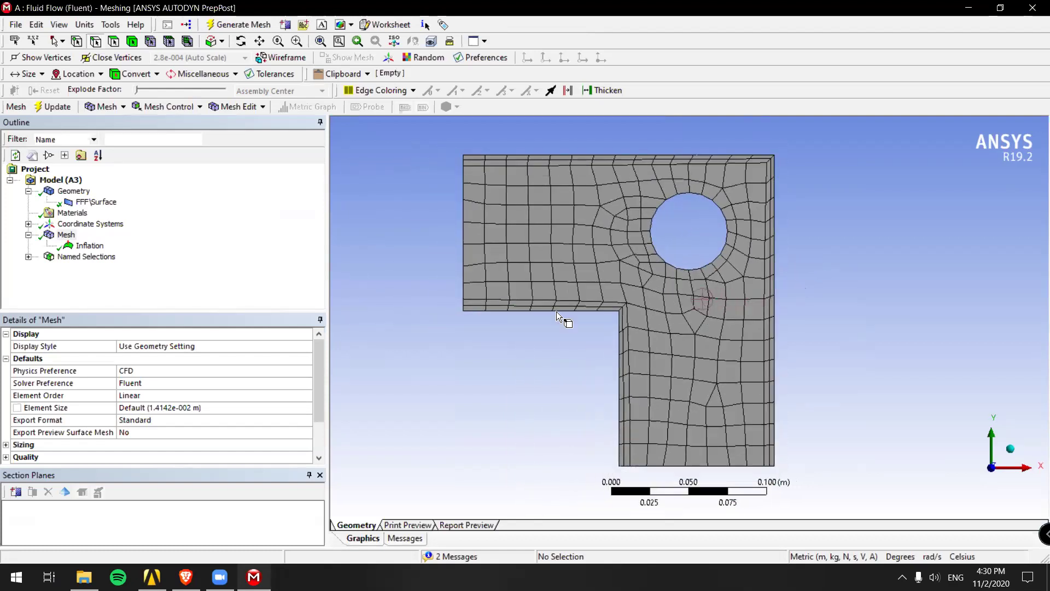
left_click(90, 245)
left_click(248, 445)
type("5")
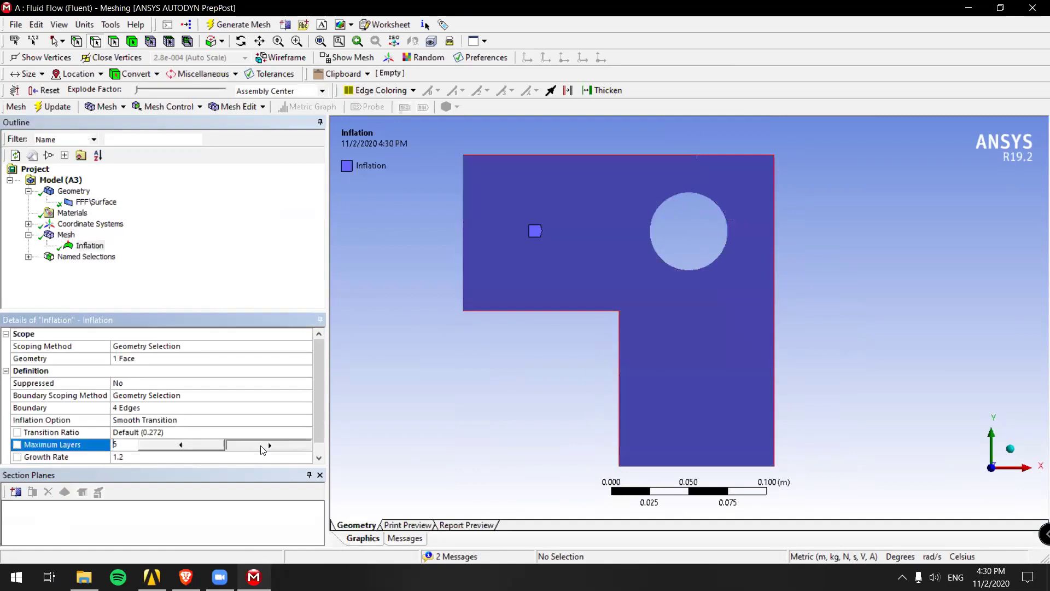
left_click(262, 446)
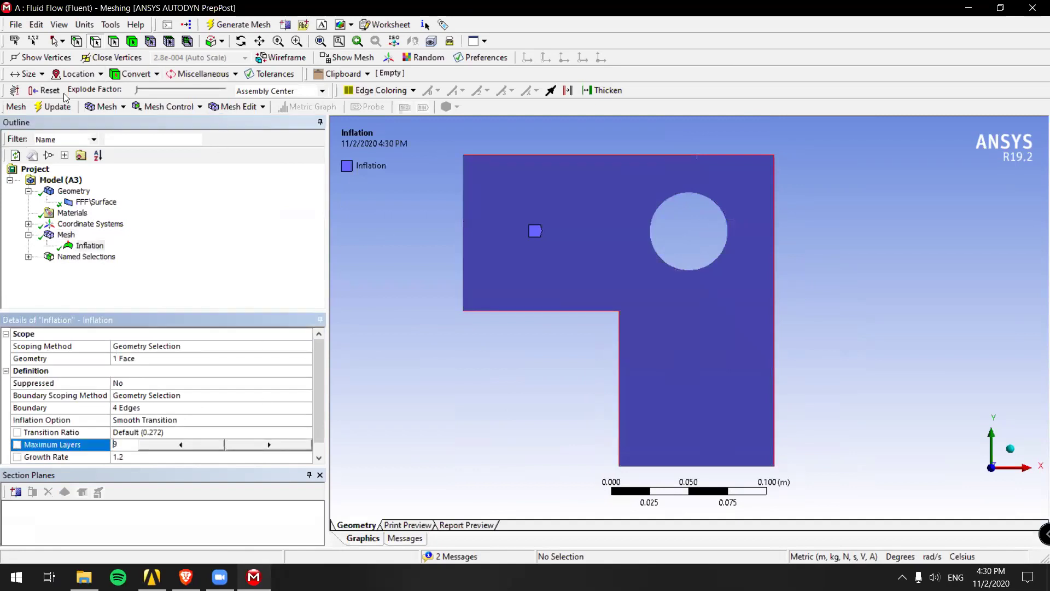
Update the mesh and examine the inflation layers along the vertical wall beside the circular hole
left_click(50, 107)
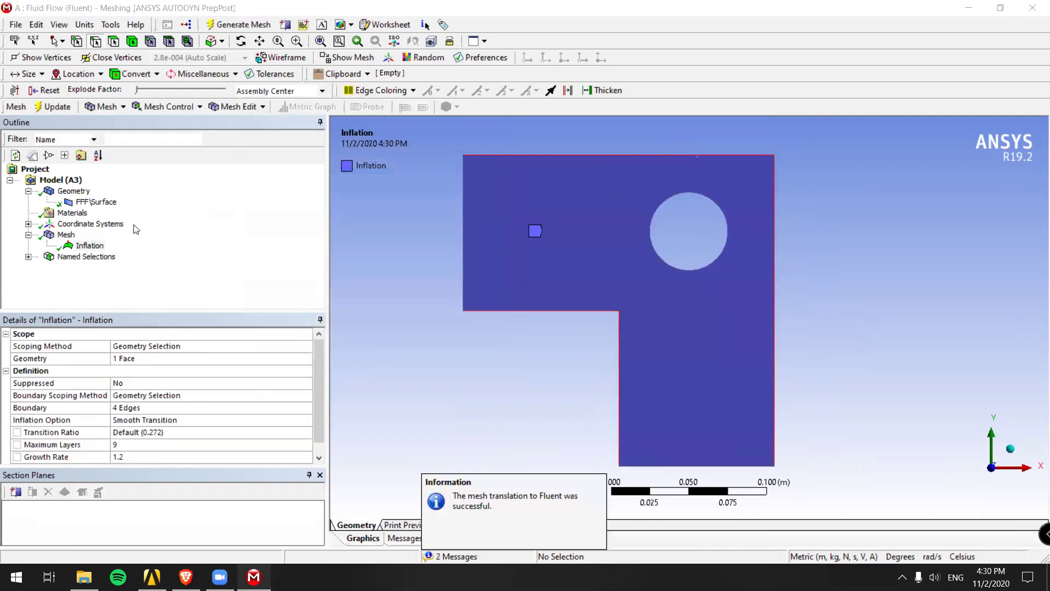
left_click(67, 236)
scroll(792, 233, "up", 4)
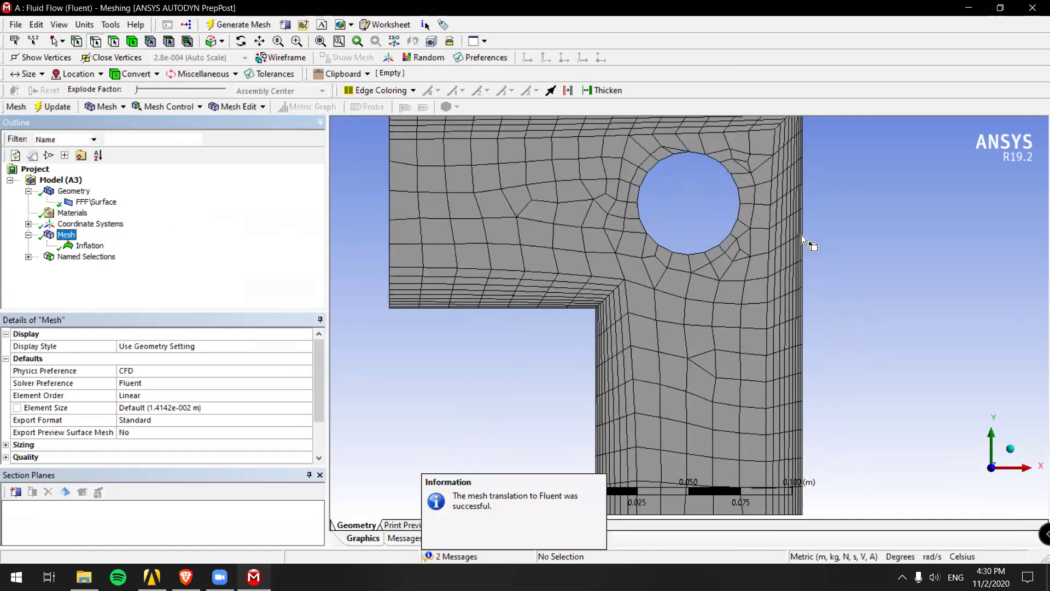
scroll(841, 251, "up", 5)
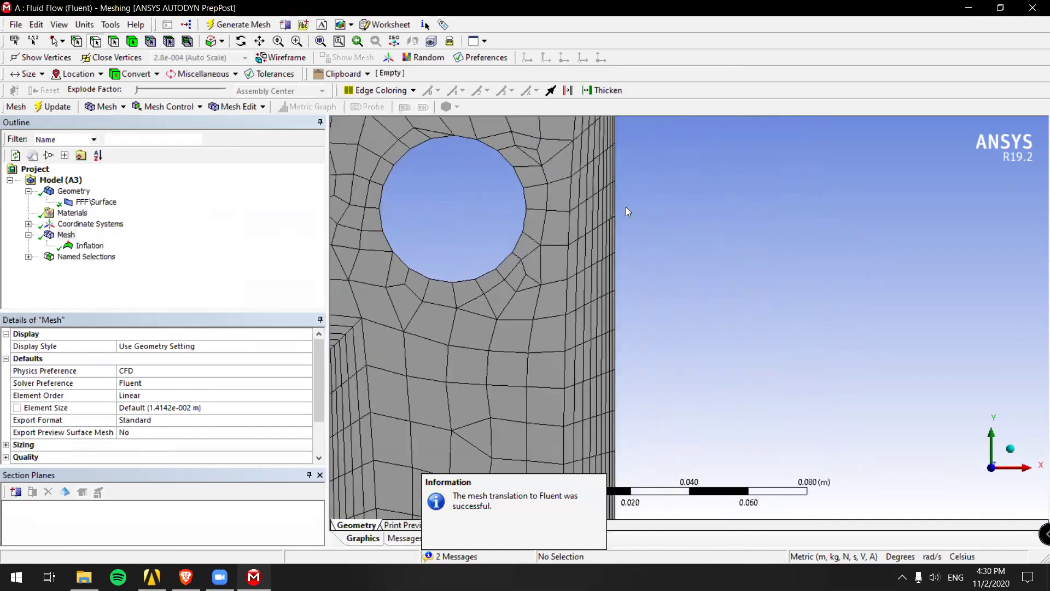
scroll(654, 227, "down", 5)
middle_click_drag(695, 287, 765, 202, "ctrl")
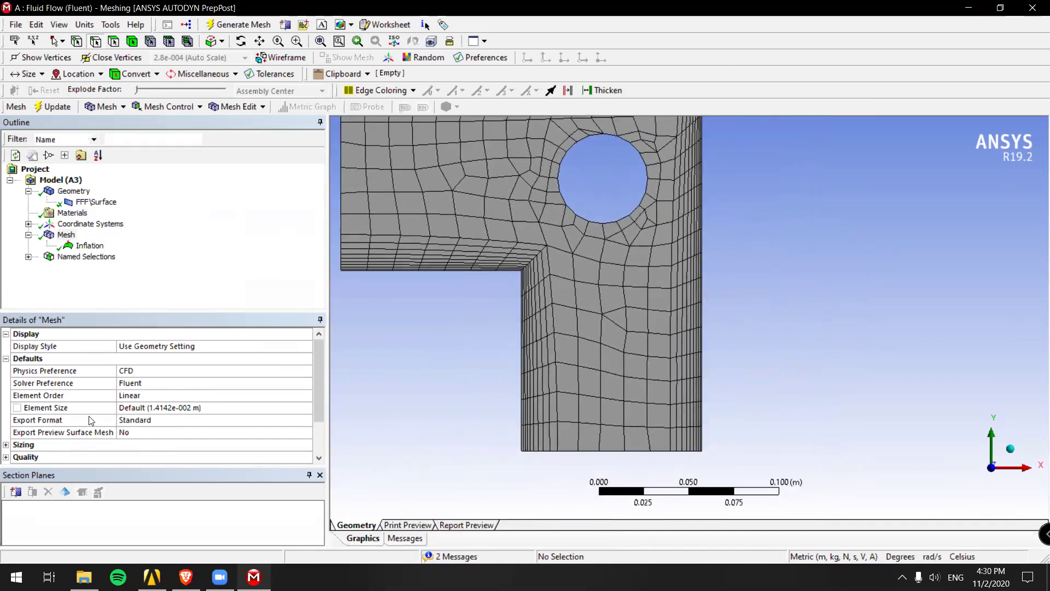
Set the inflation control's transition ratio to 0.5 and update the mesh
left_click(90, 246)
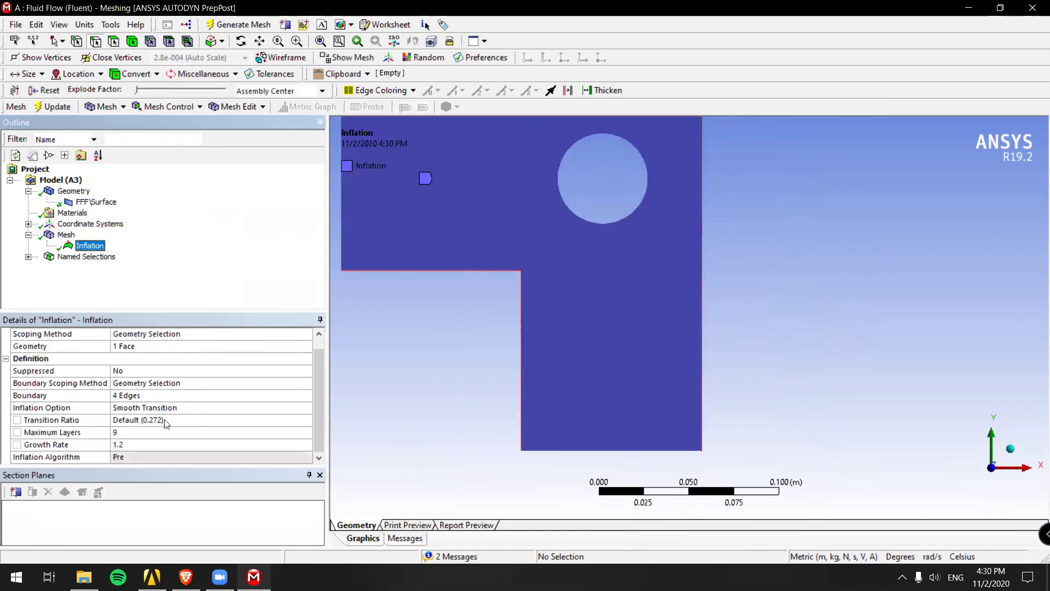
left_click(164, 420)
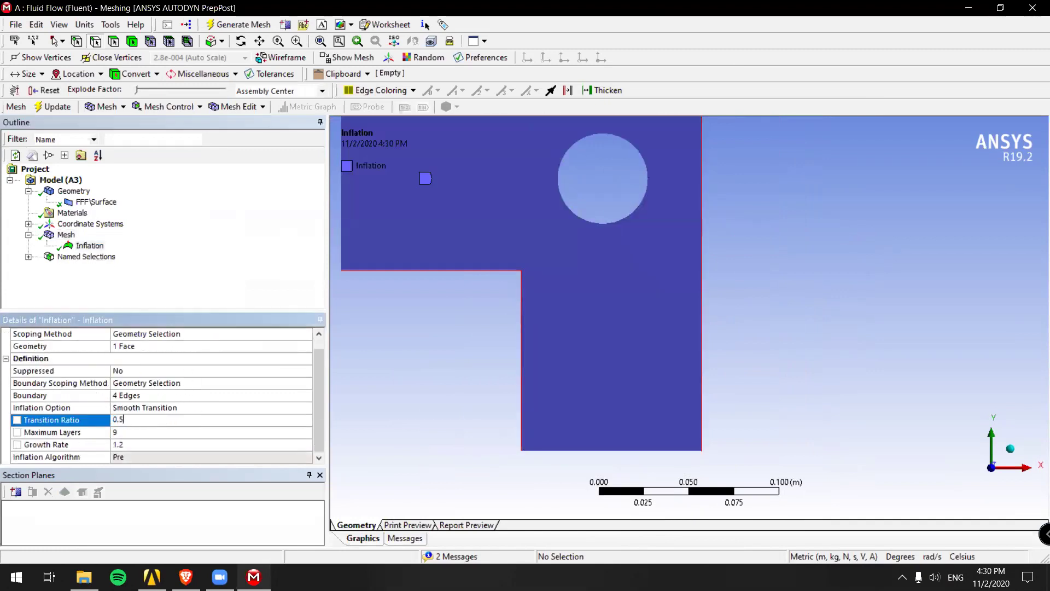
left_click(53, 107)
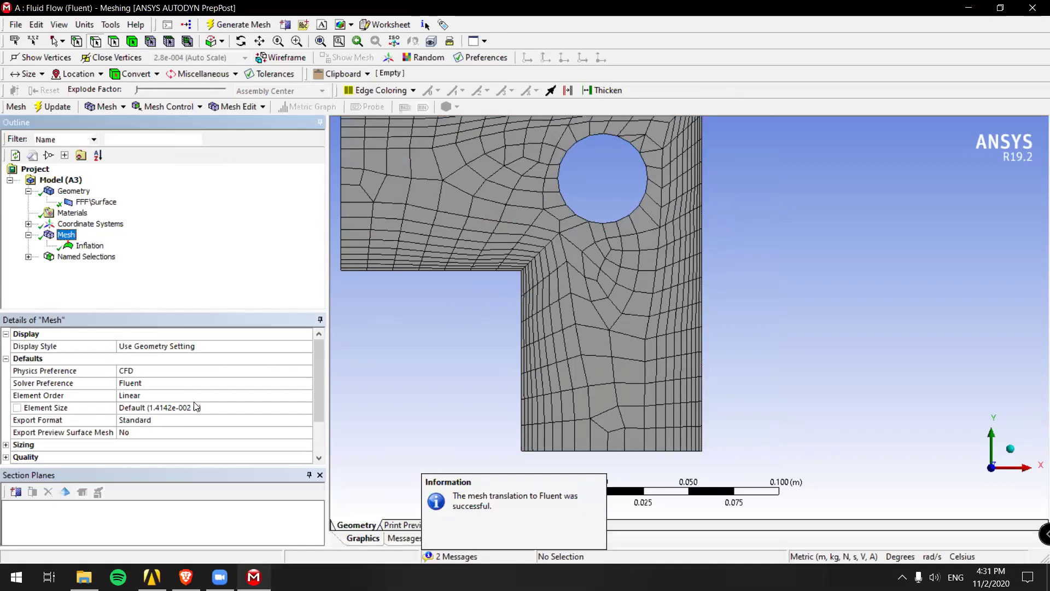
Review the mesh element size and the inflation's layer and transition settings, and check the wall layers over the whole L-shape
left_click(218, 407)
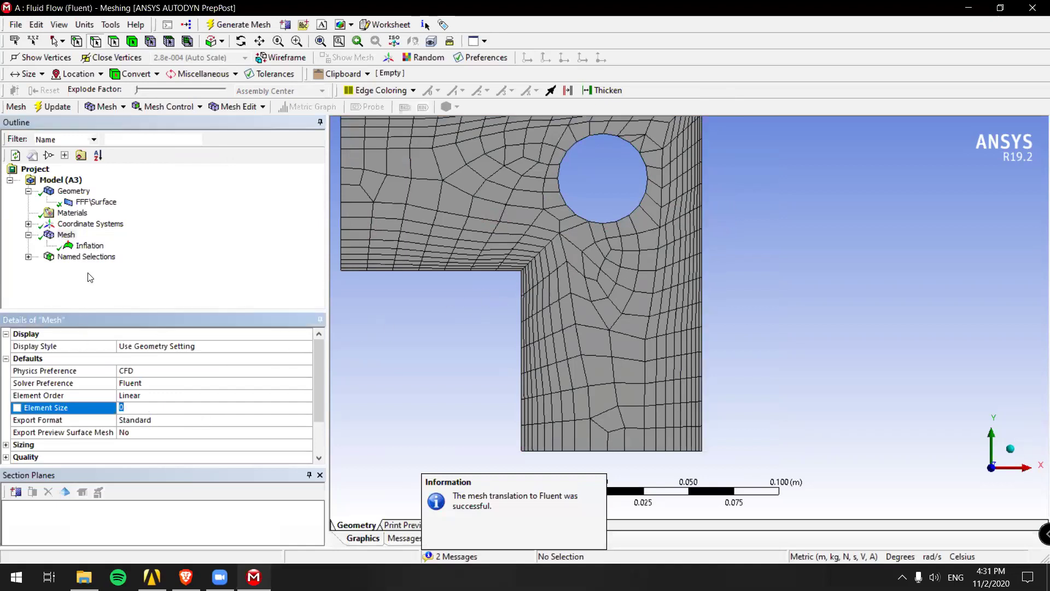
left_click(89, 246)
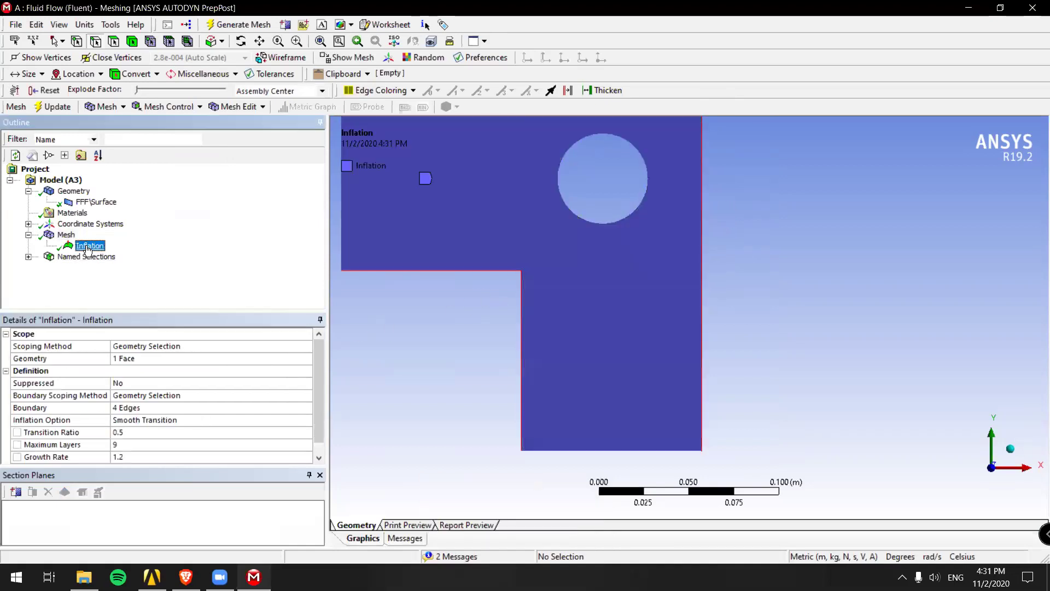
left_click(172, 445)
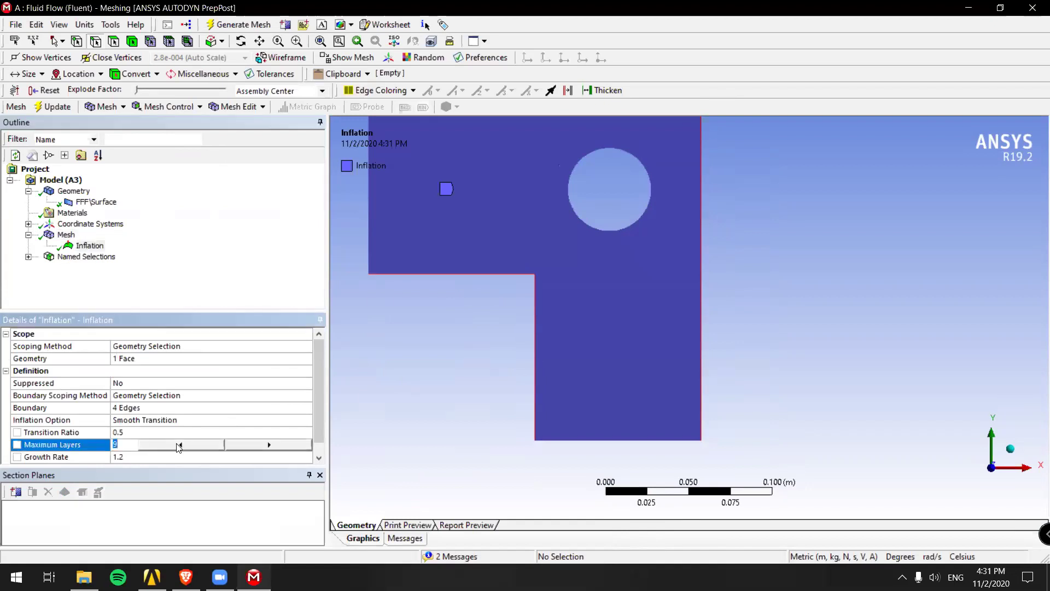
left_click(155, 431)
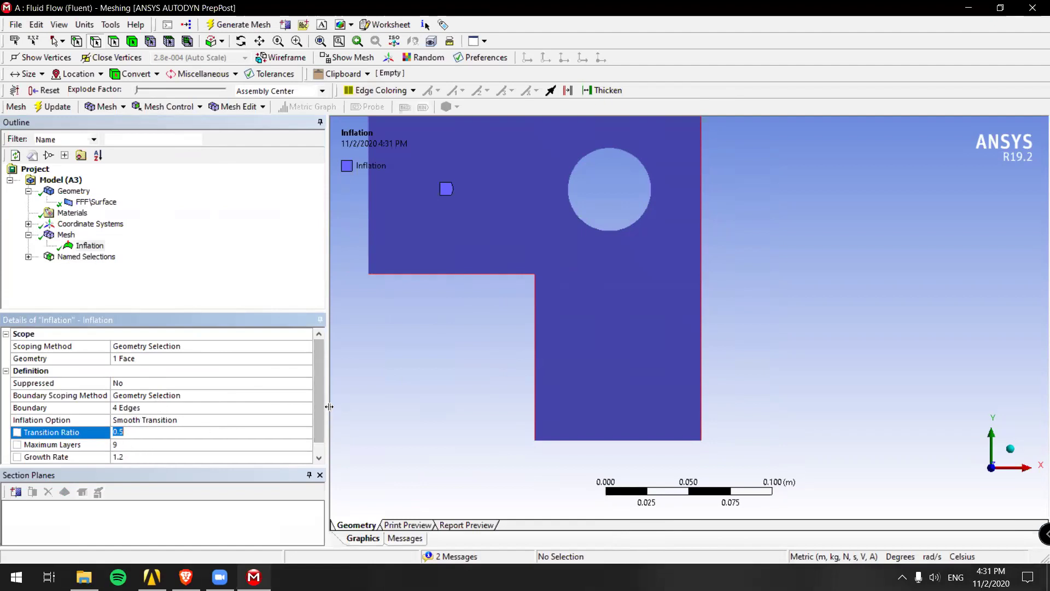
left_click(406, 321)
left_click(66, 234)
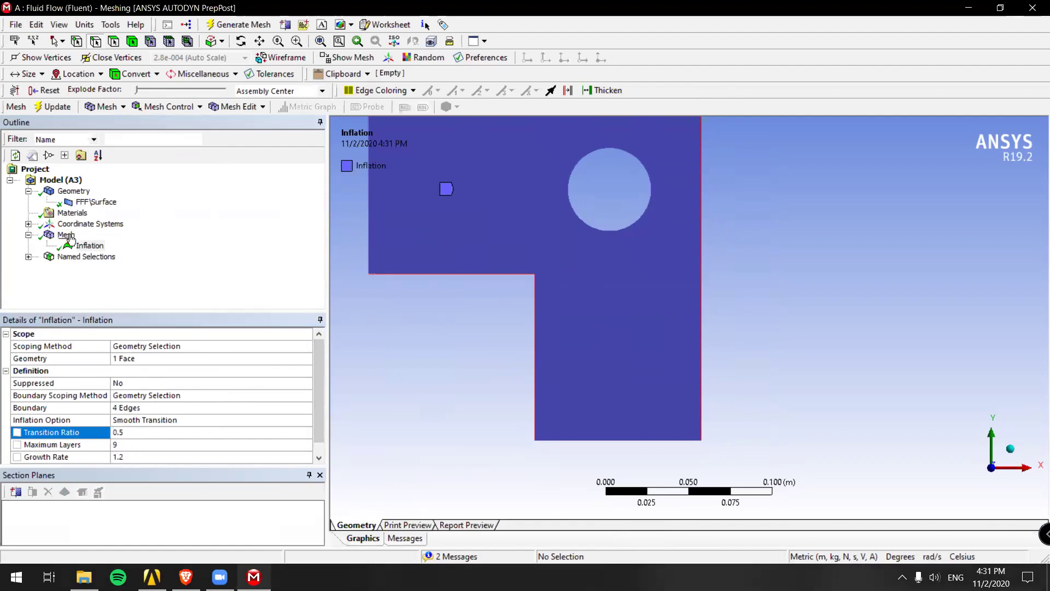
middle_click_drag(717, 277, 773, 338, "ctrl")
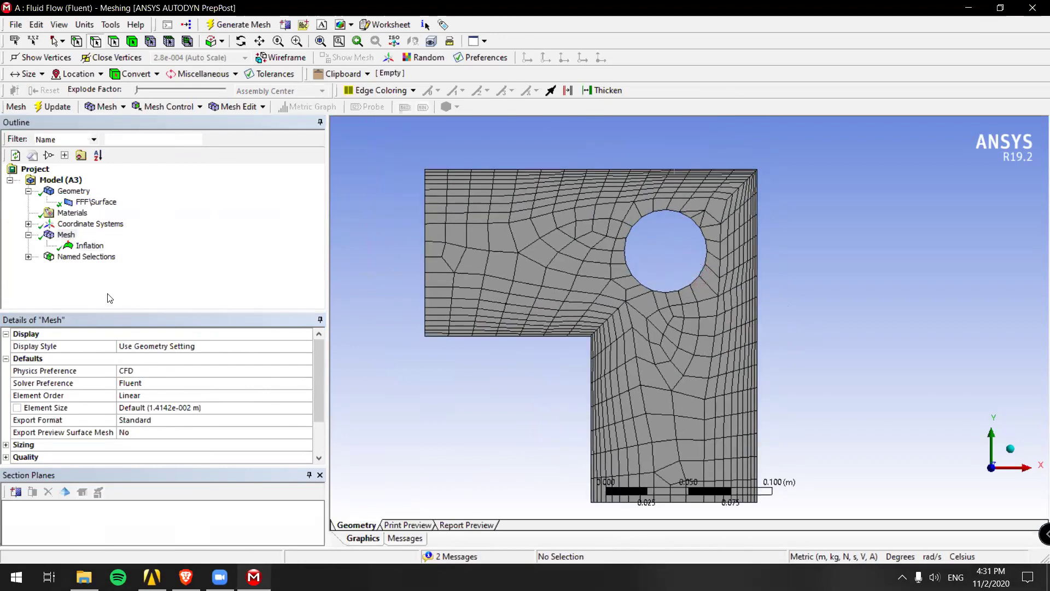
Reduce the inflation control's maximum layers to 4 and update the mesh
left_click(90, 246)
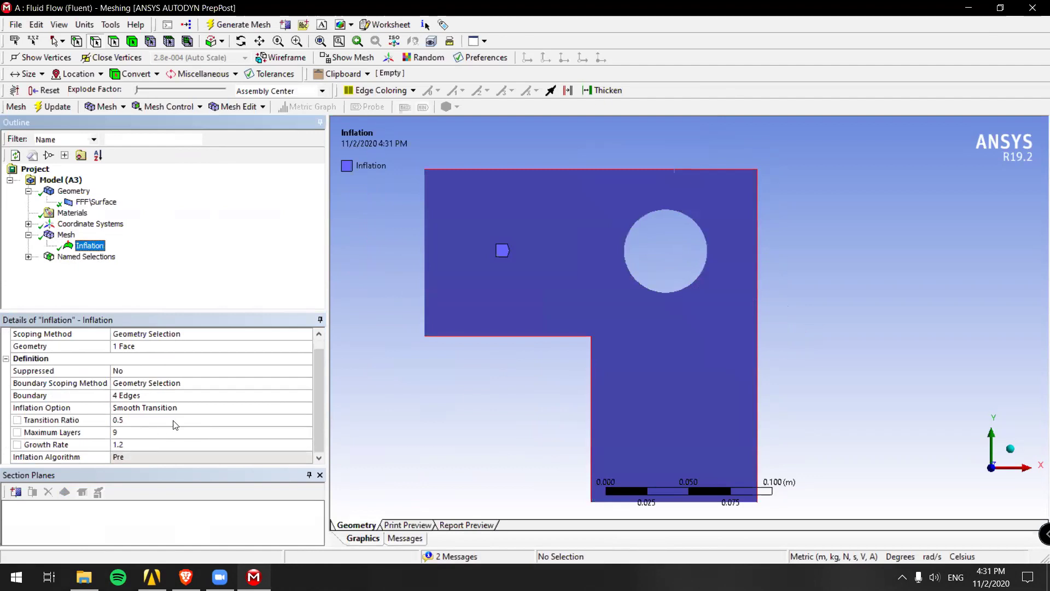
left_click(313, 361)
left_click(148, 432)
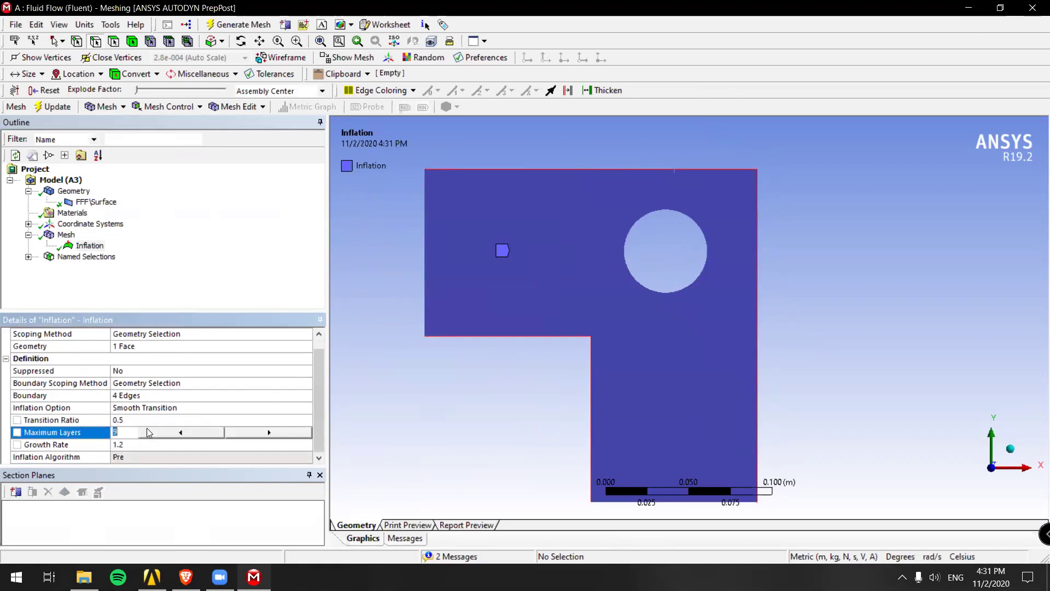
left_click(178, 433)
left_click(271, 436)
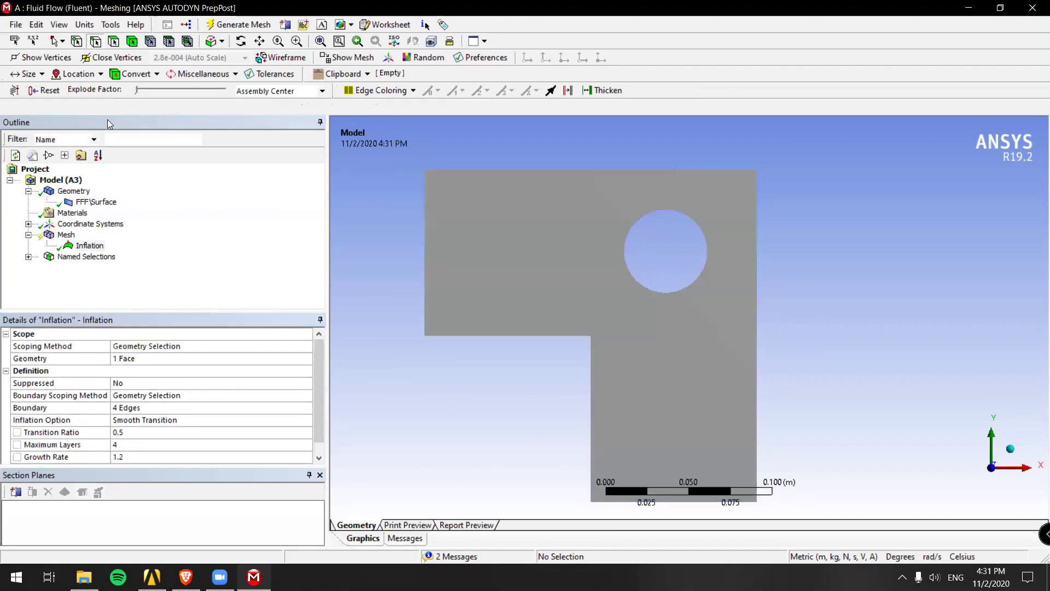
left_click(66, 235)
Examine the updated mesh around the circular hole, at the outer and inner corners and in the vertical leg of the L-shape
middle_click_drag(676, 238, 647, 184, "ctrl")
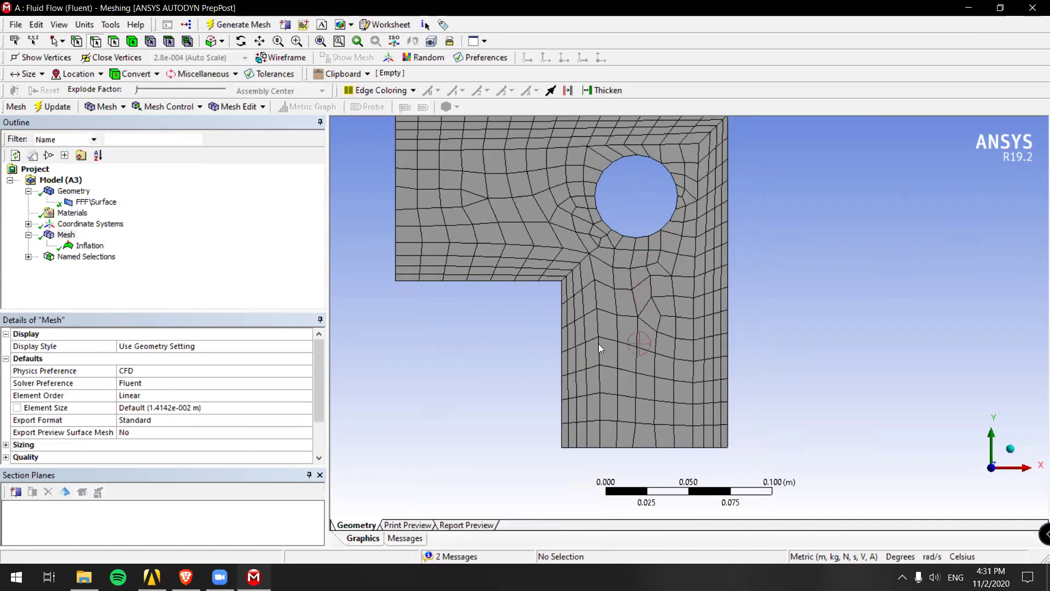
scroll(569, 354, "up", 5)
middle_click_drag(617, 343, 519, 315, "ctrl")
scroll(581, 328, "down", 5)
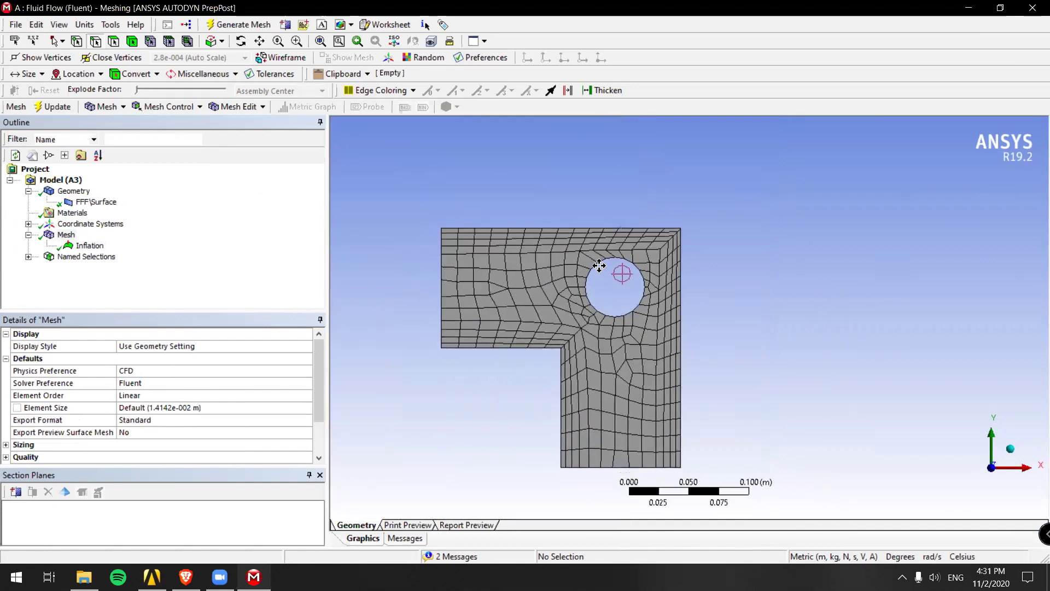
scroll(570, 250, "up", 3)
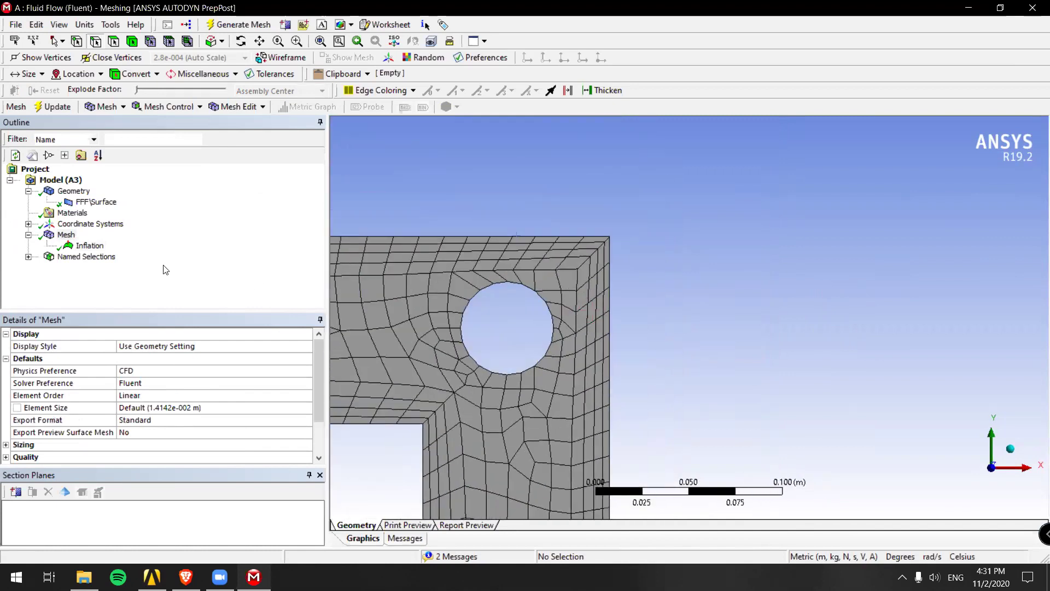
scroll(617, 281, "up", 2)
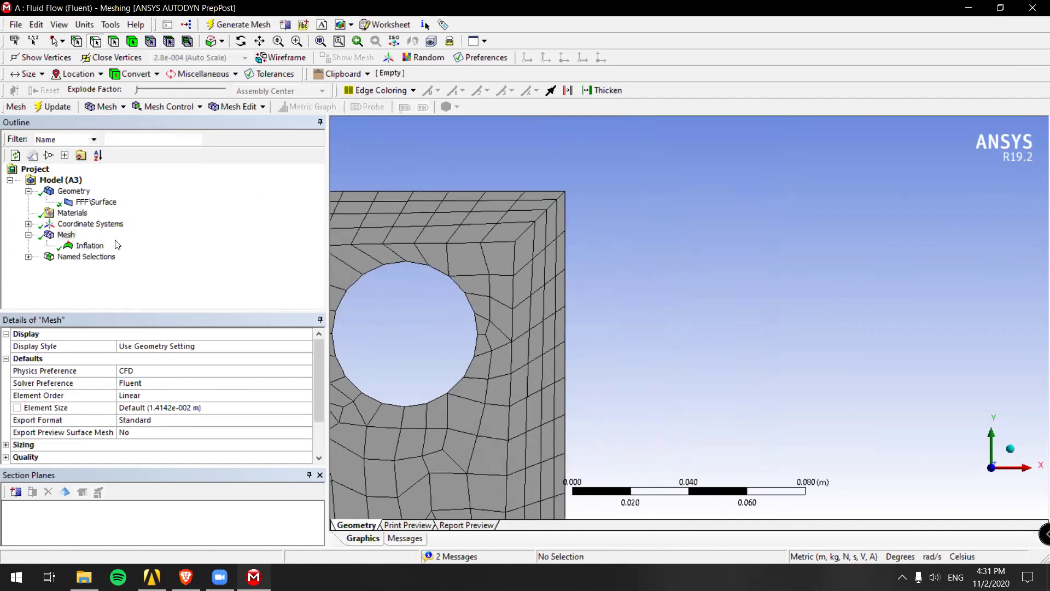
left_click(66, 236)
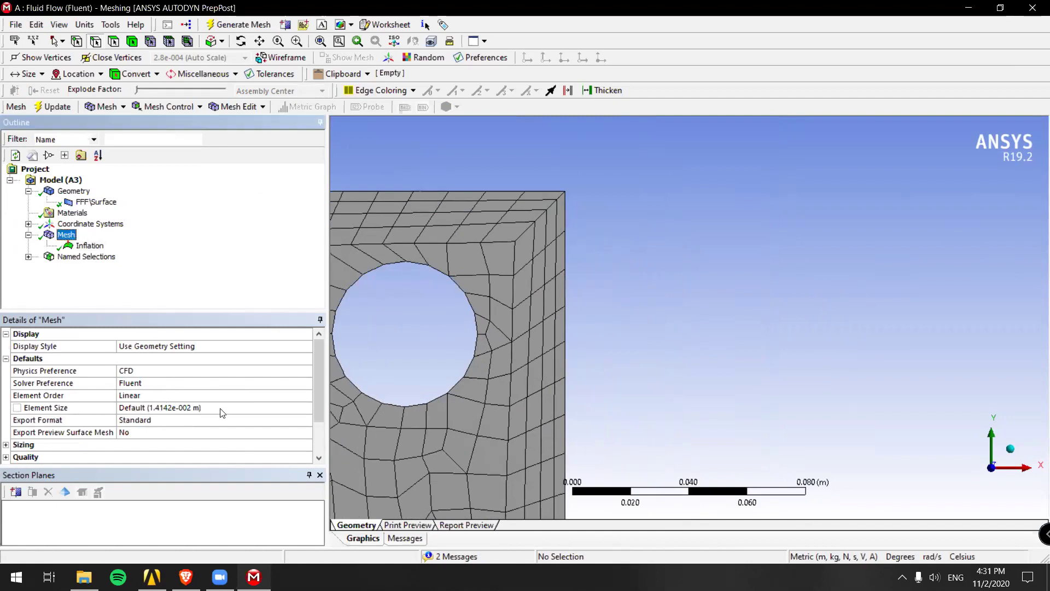
scroll(614, 264, "up", 5)
scroll(561, 210, "down", 5)
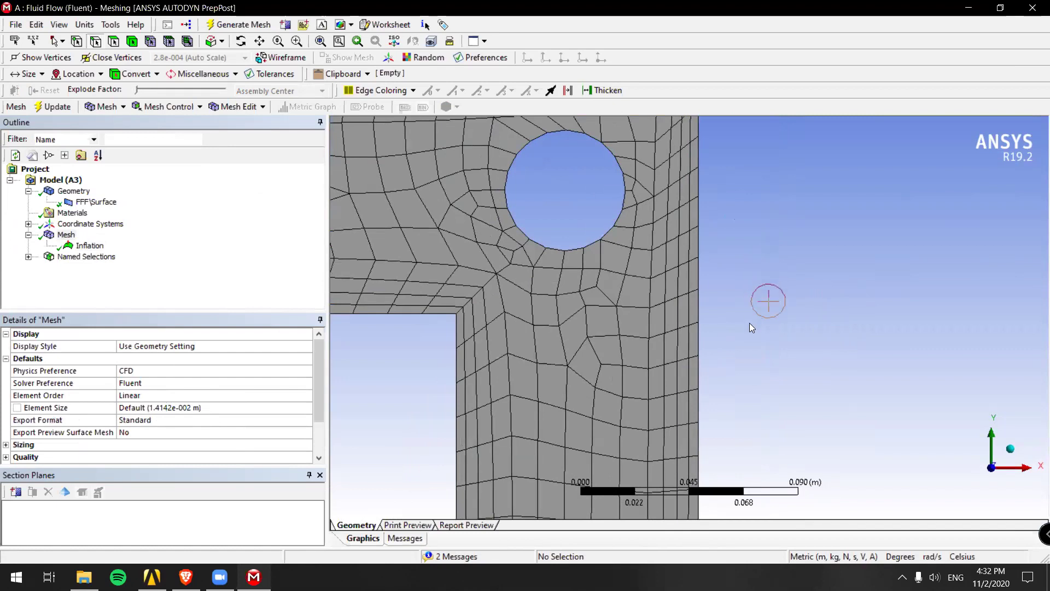
scroll(749, 326, "down", 2)
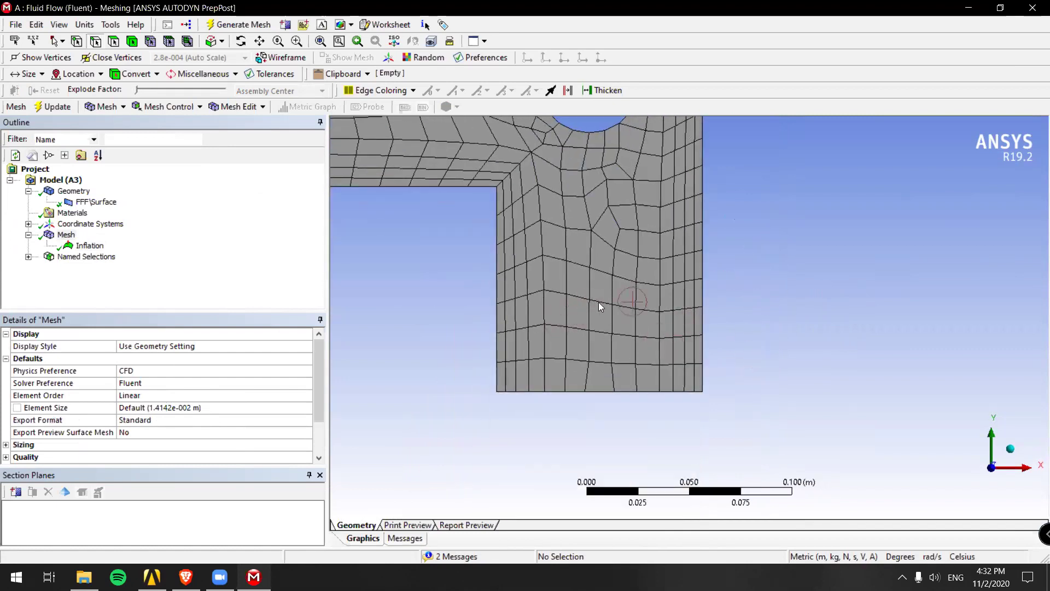
scroll(709, 285, "down", 2)
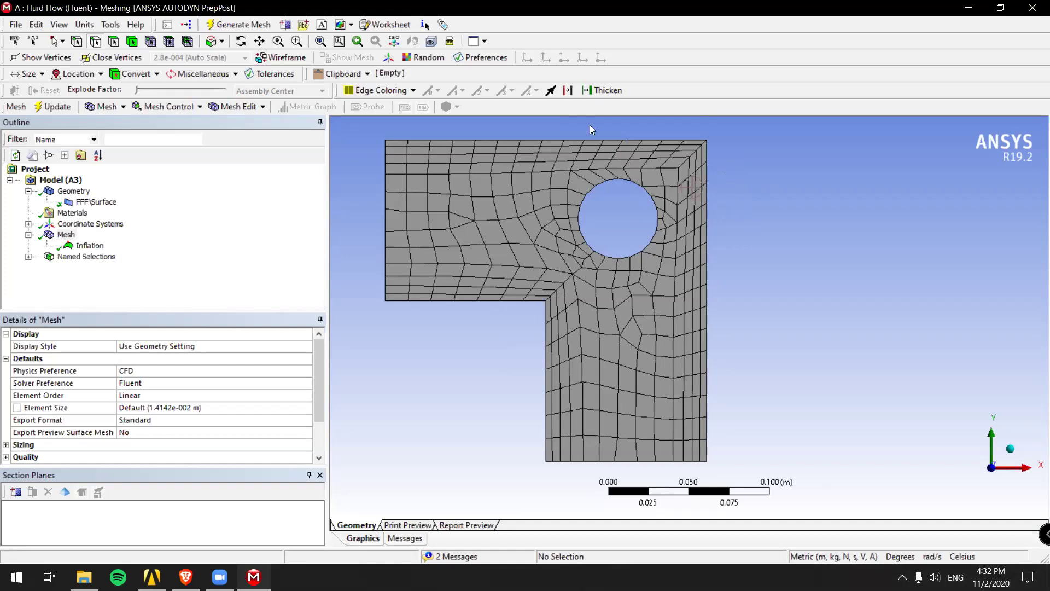
Insert a Sizing control under the mesh and scope it to the four outer wall edges, leaving out the inlet and outlet
right_click(70, 235)
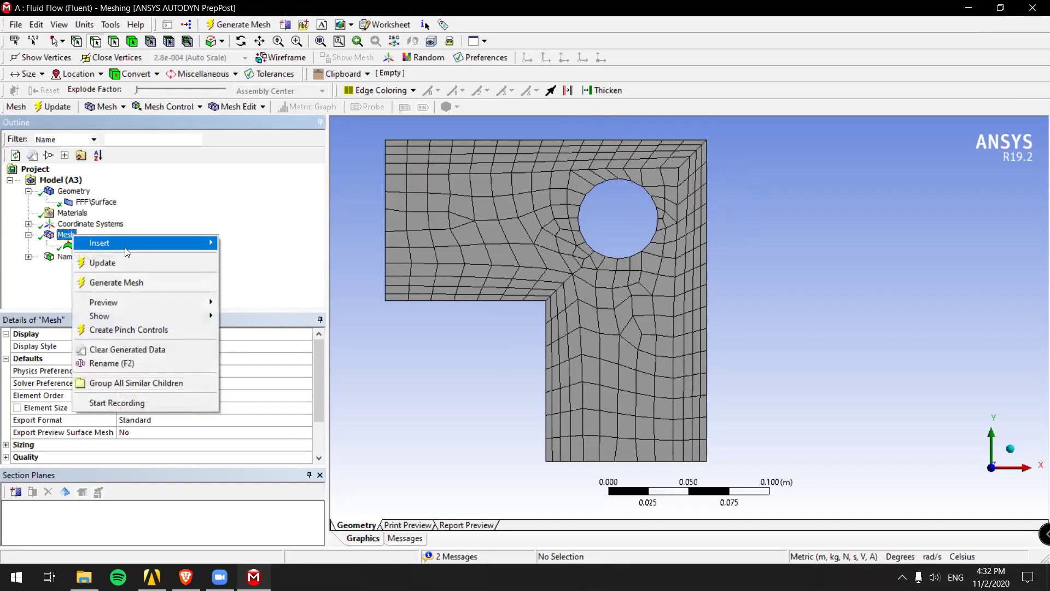
mouse_move(133, 243)
left_click(271, 263)
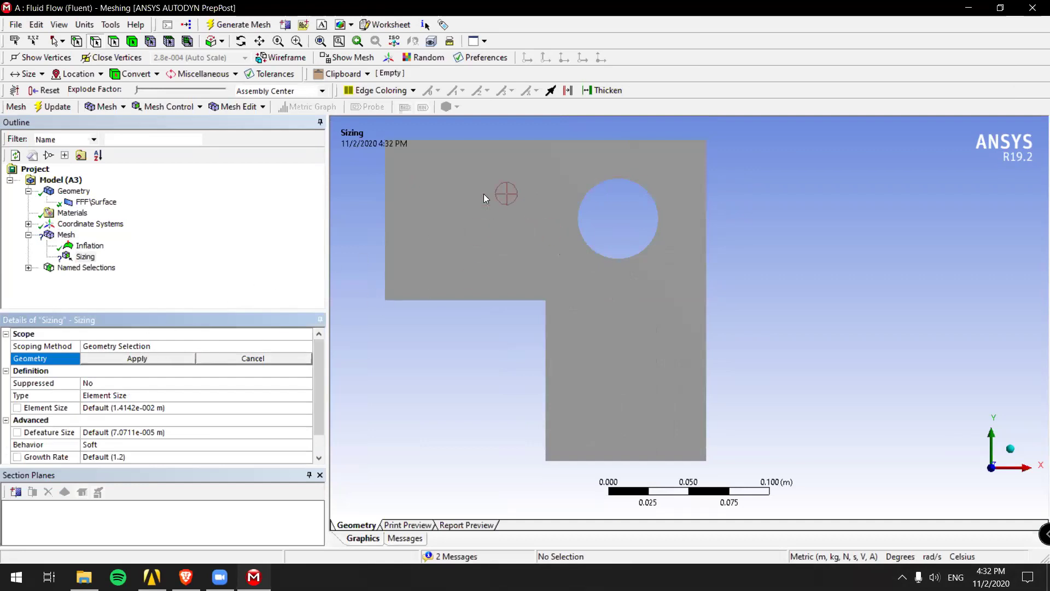
left_click(527, 300)
left_click(546, 313, "ctrl")
left_click(708, 271, "ctrl")
left_click(668, 141, "ctrl")
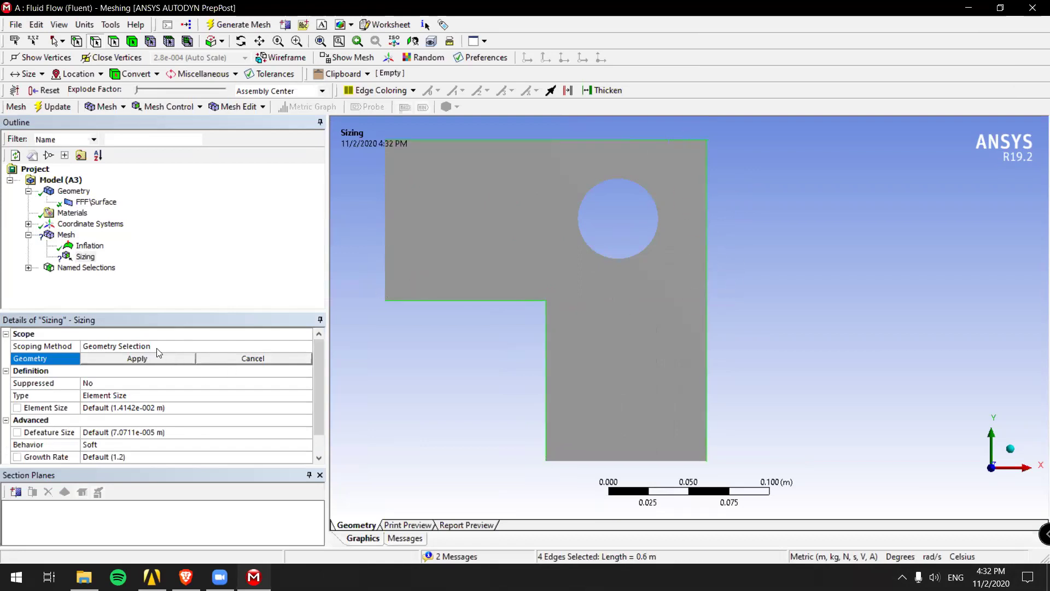
left_click(137, 359)
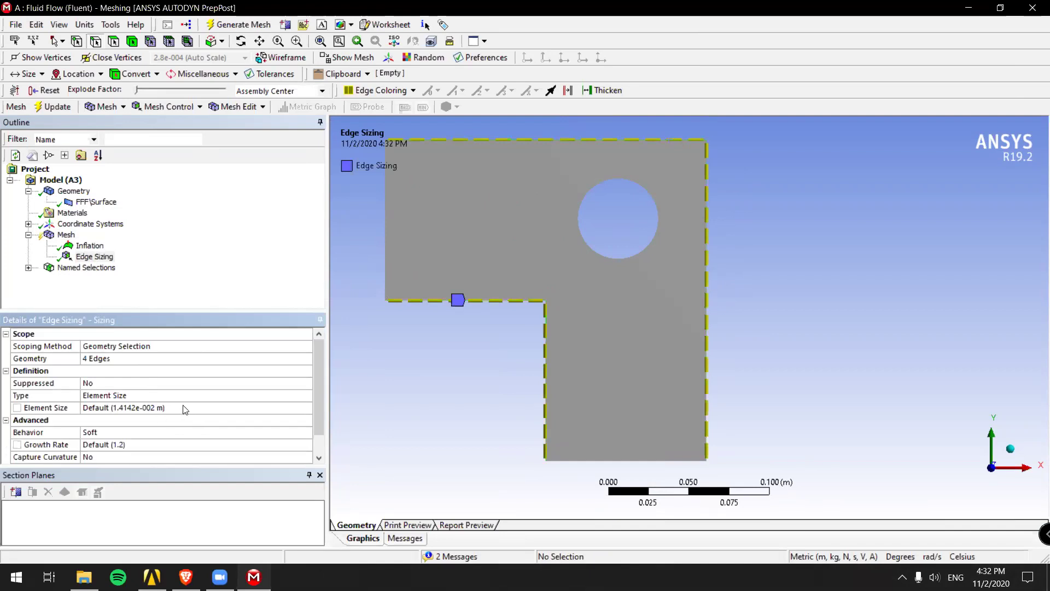
scroll(519, 309, "up", 4)
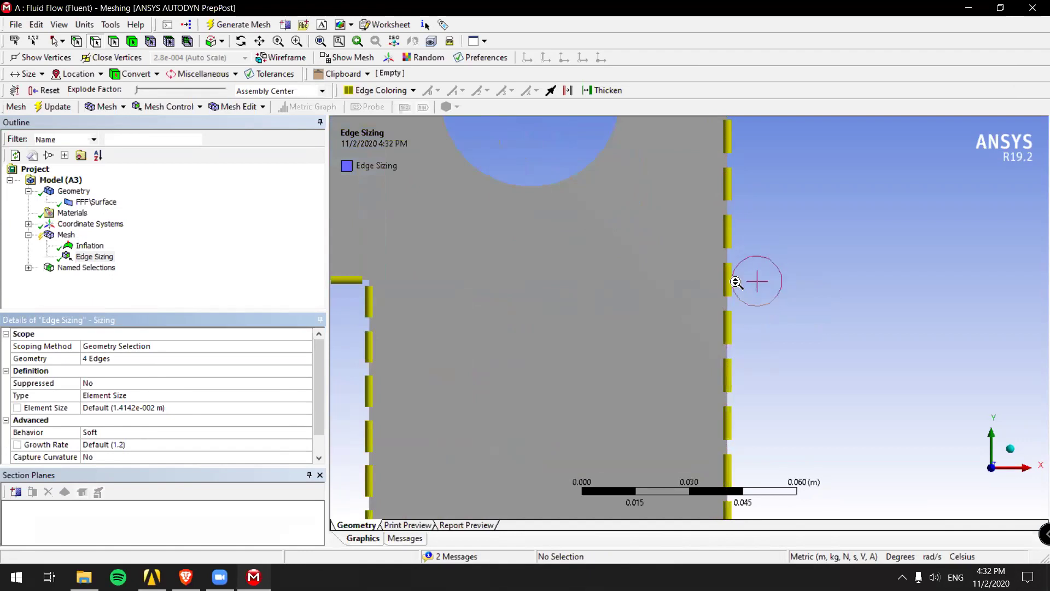
Set the outer wall edge sizing to the Number of Divisions type with 100 divisions, and check the edge divisions
scroll(728, 295, "down", 1)
scroll(729, 295, "down", 2)
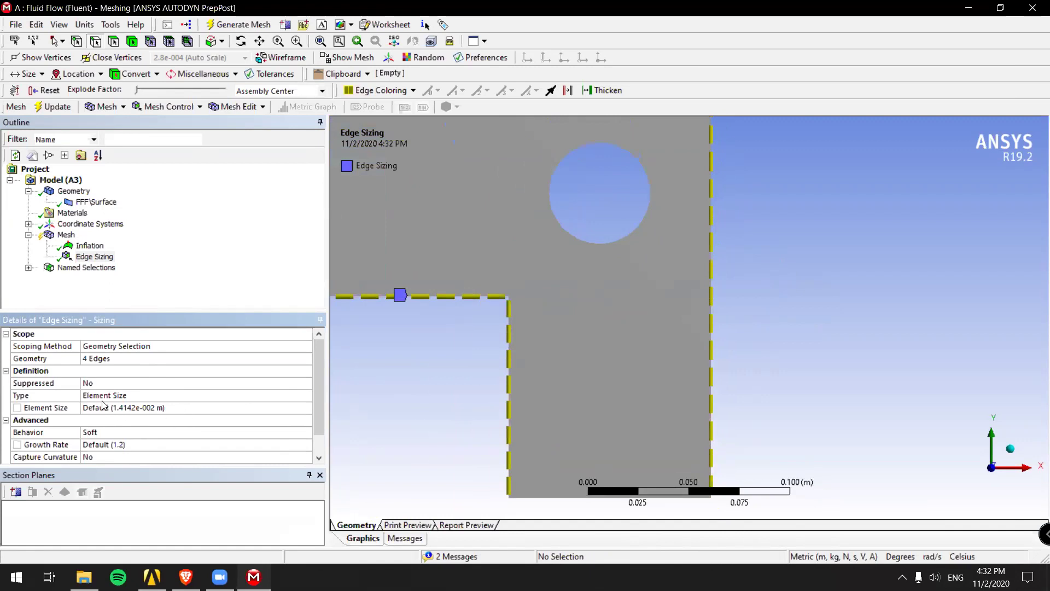
left_click(136, 397)
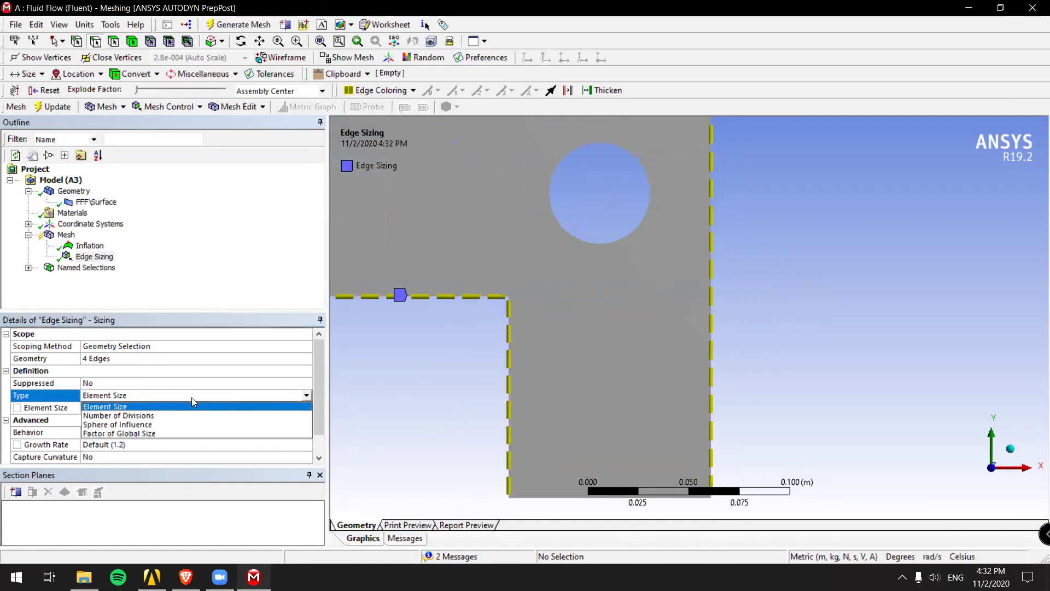
left_click(131, 414)
left_click(263, 408)
type("7100")
key("Return")
scroll(750, 259, "up", 5)
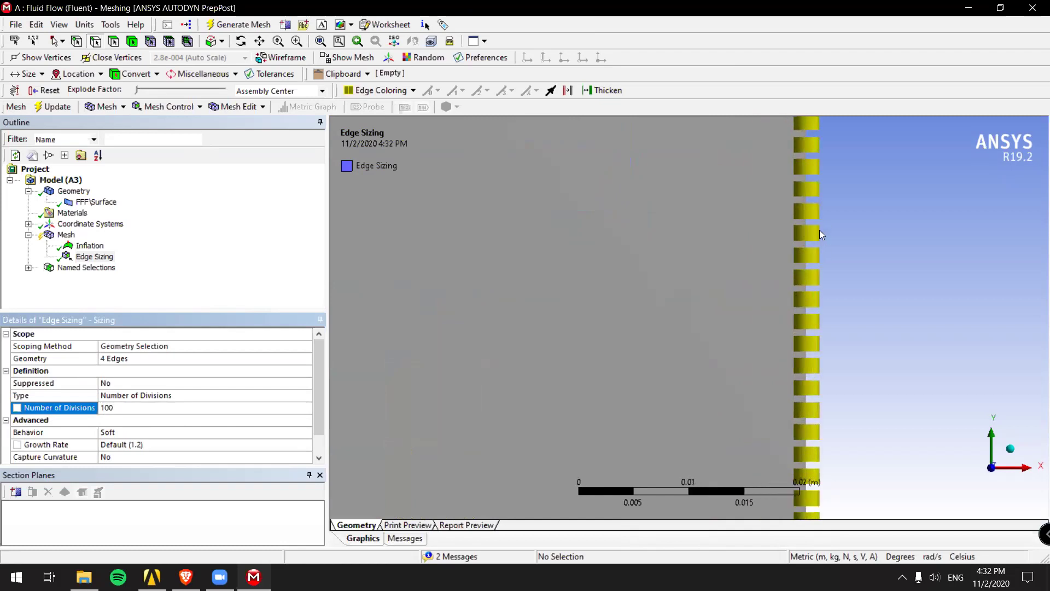
scroll(808, 230, "down", 5)
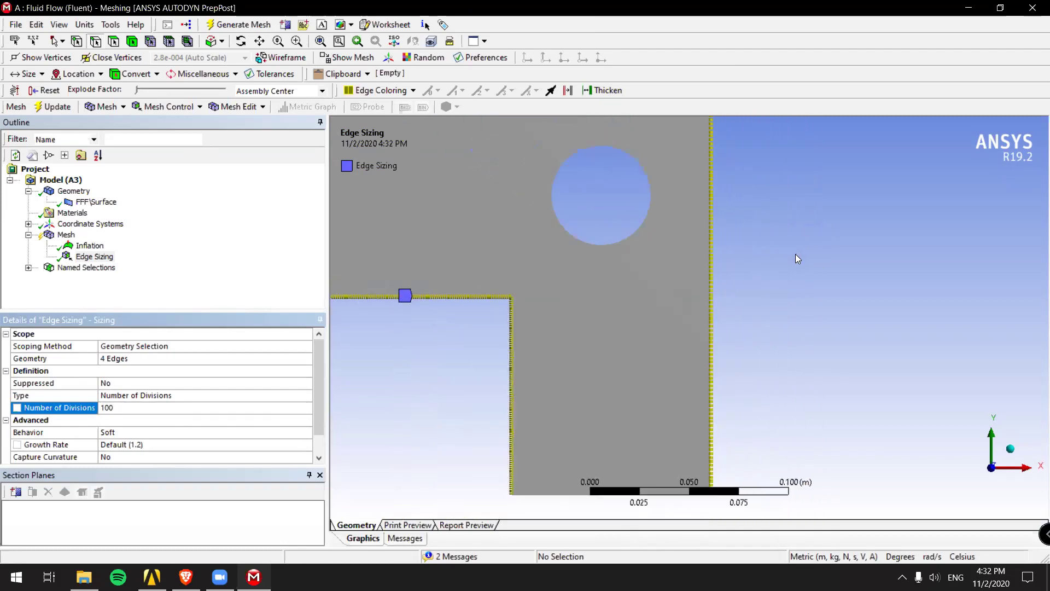
scroll(764, 284, "down", 1)
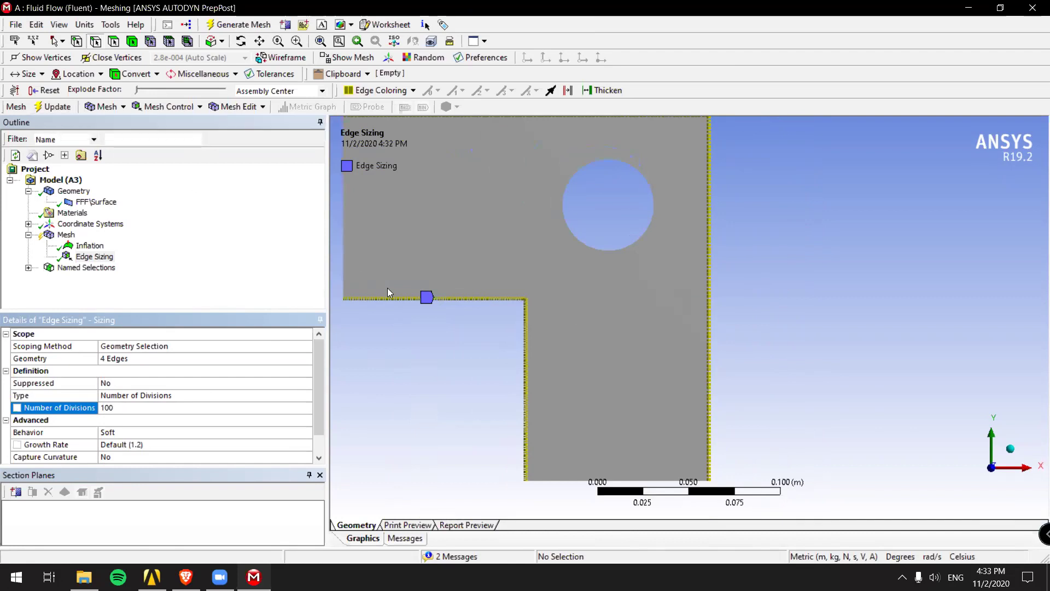
scroll(542, 296, "down", 1)
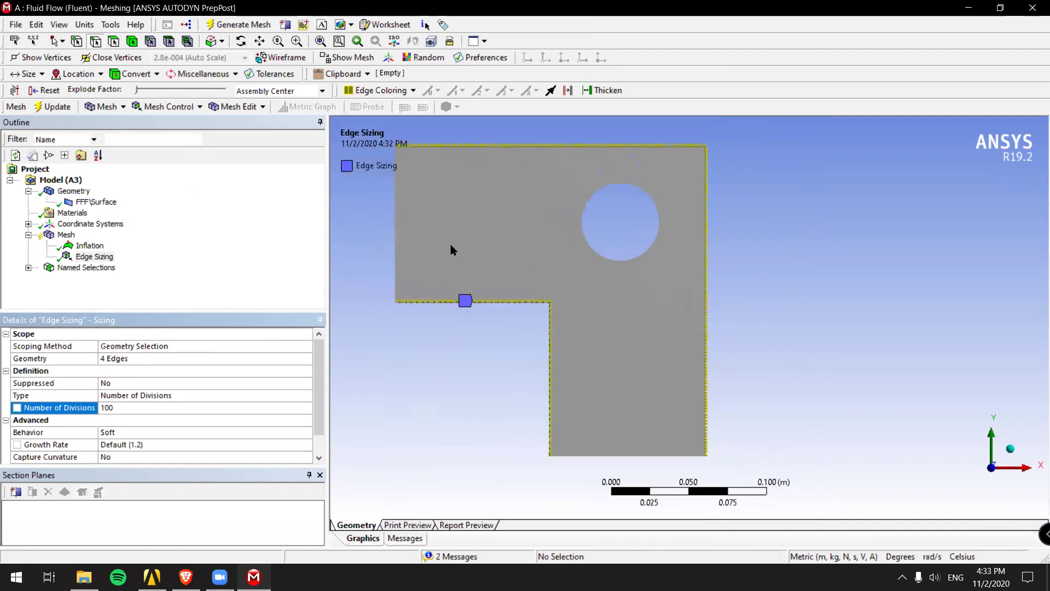
Update the mesh and inspect the refined cells along the outer walls and below the circular hole
left_click(64, 107)
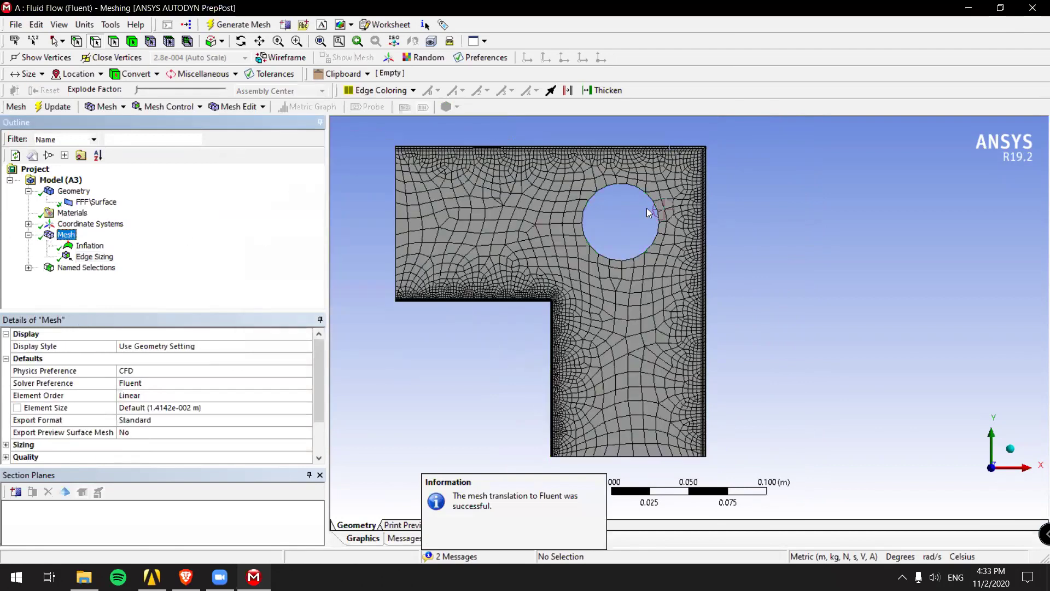
scroll(647, 212, "up", 5)
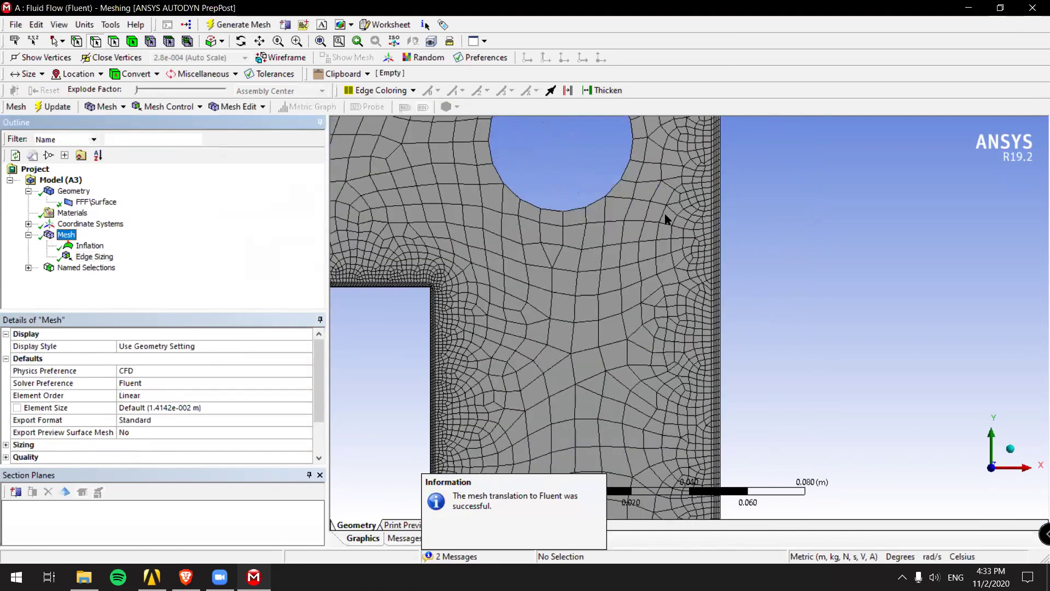
scroll(665, 216, "up", 3)
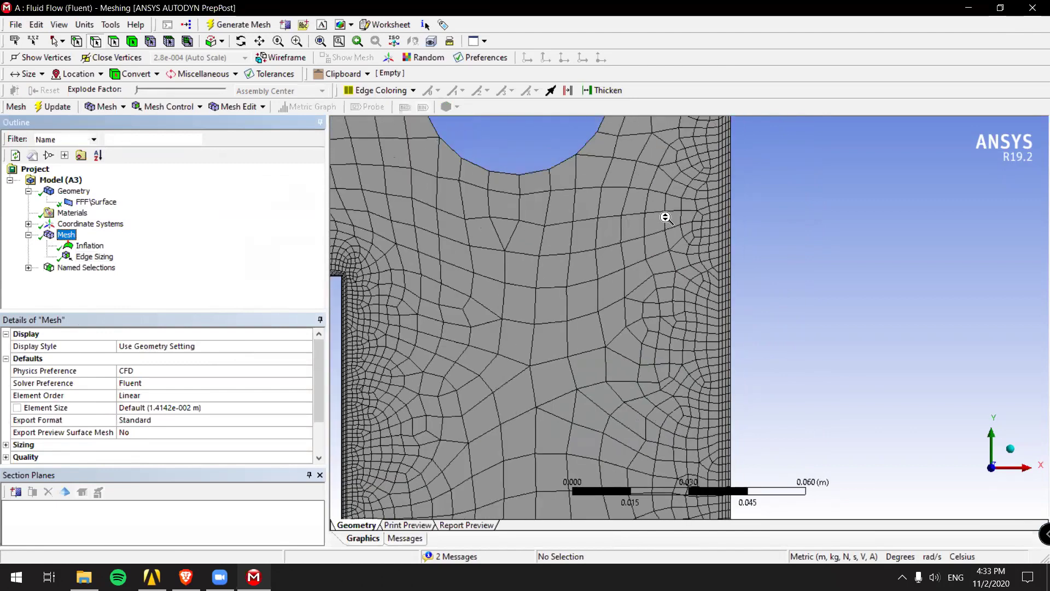
scroll(665, 218, "down", 5)
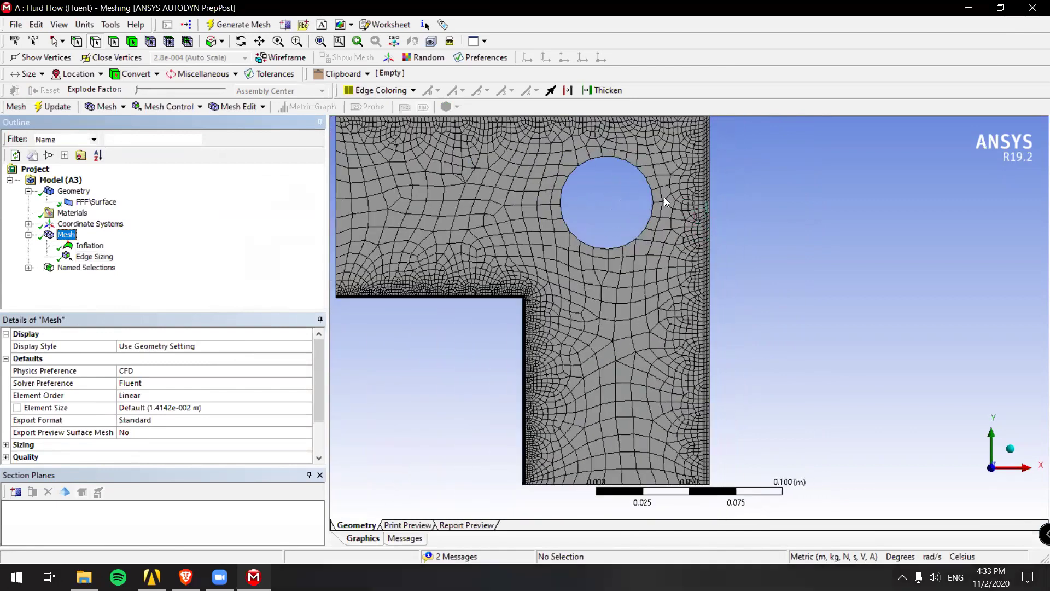
Insert a second Sizing control under the mesh and scope it to the edge of the circular hole
right_click(76, 235)
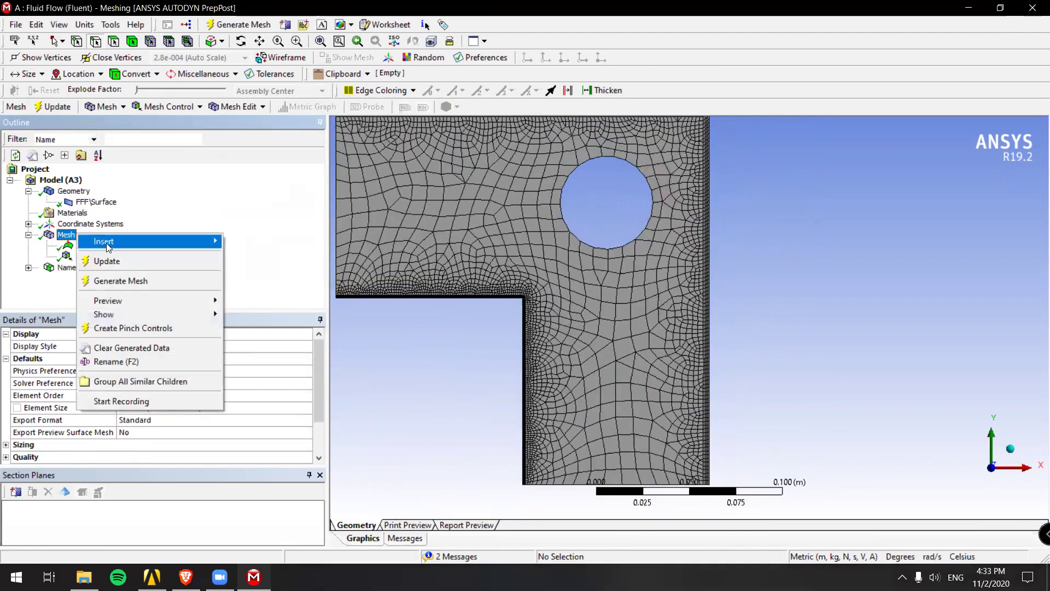
mouse_move(125, 247)
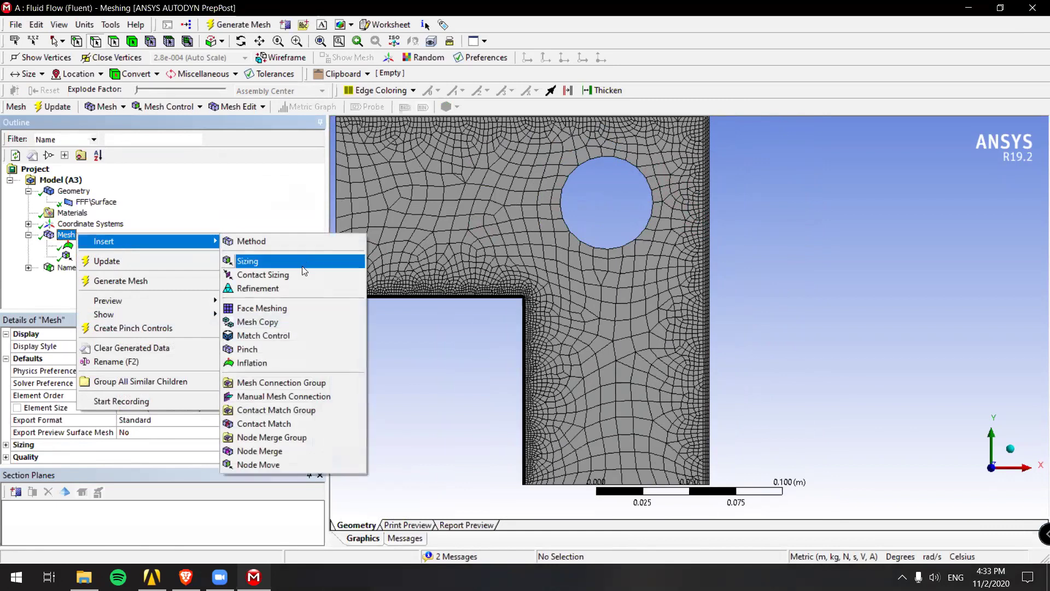
left_click(284, 264)
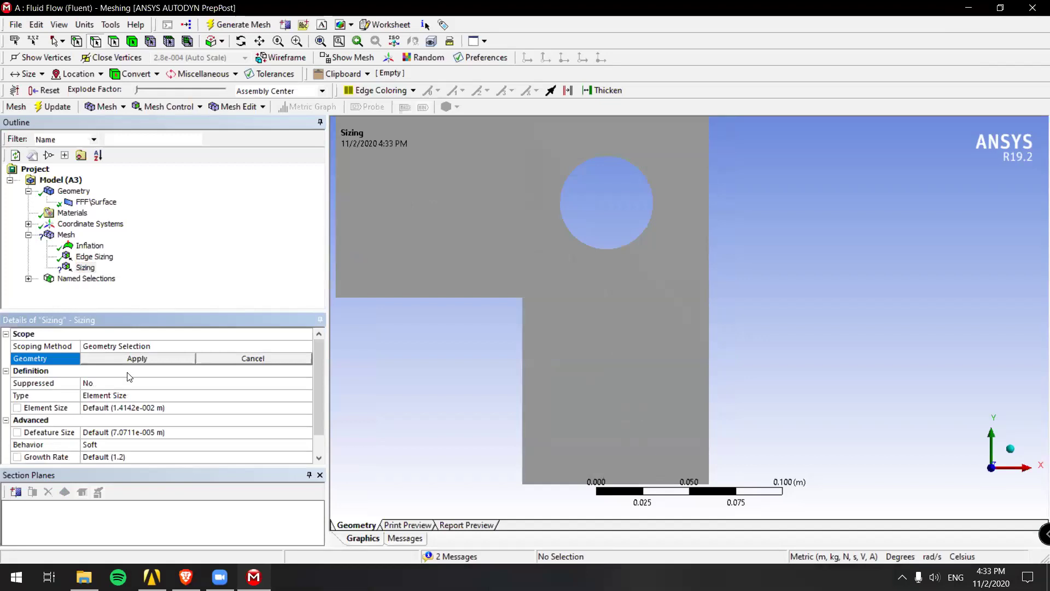
left_click(593, 159)
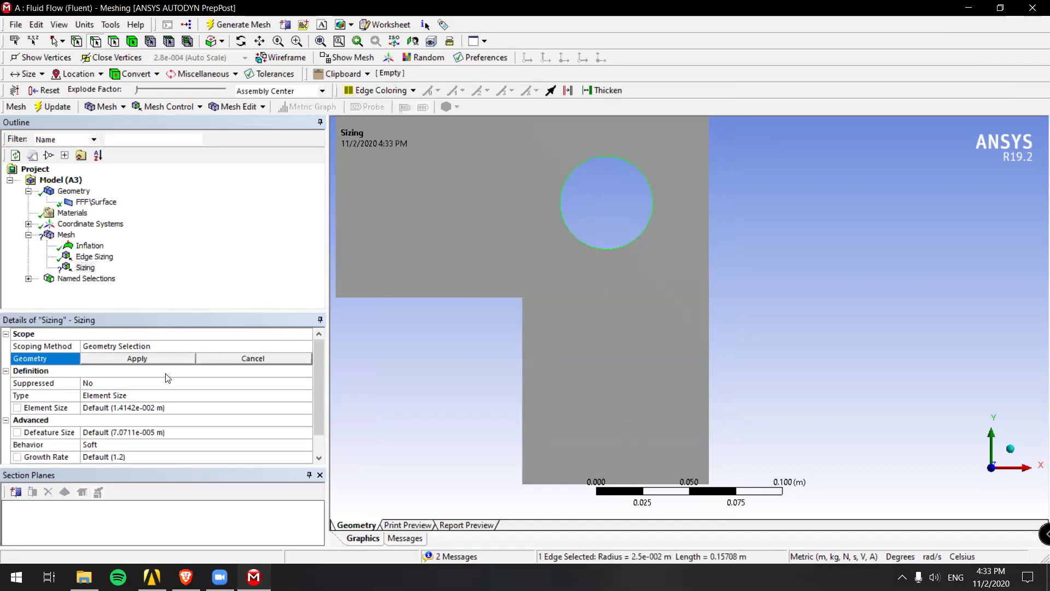
left_click(137, 358)
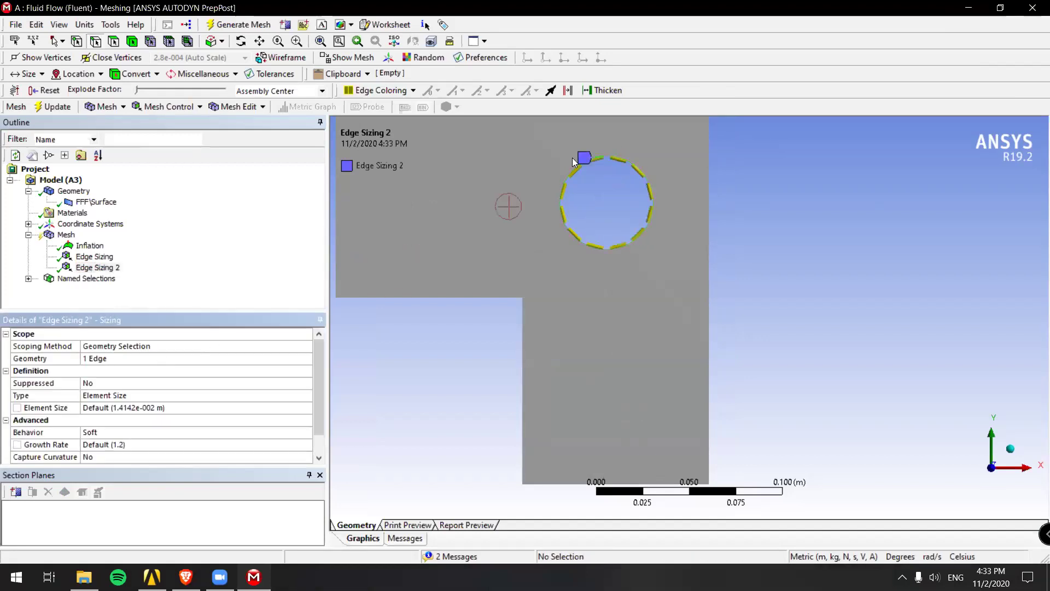
Set the circular hole's edge sizing to the Number of Divisions type with 100 divisions
double_click(135, 396)
left_click(207, 411)
type("13")
double_click(124, 408)
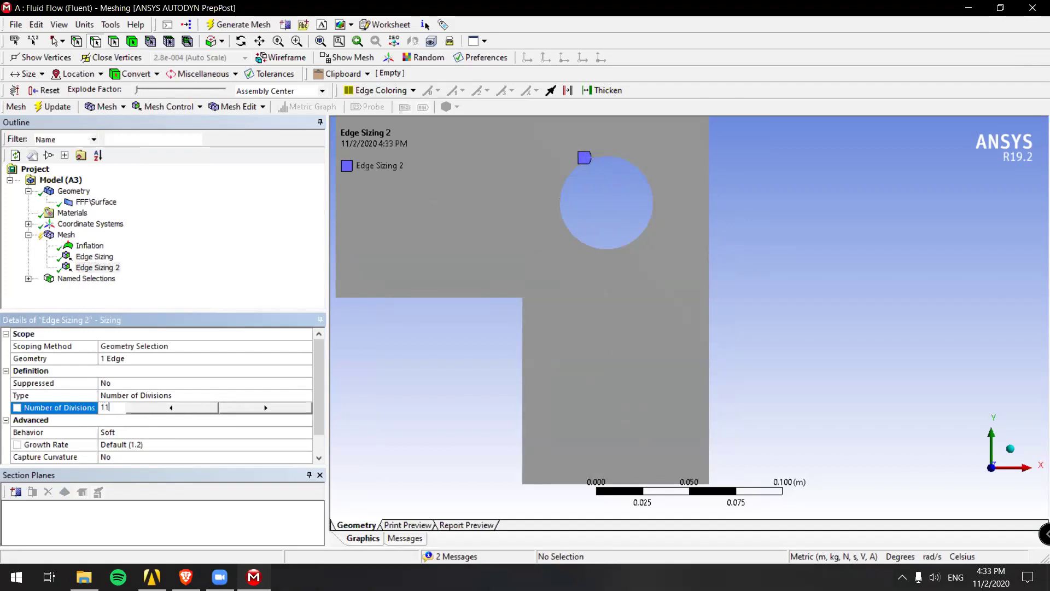
type("100")
key("Return")
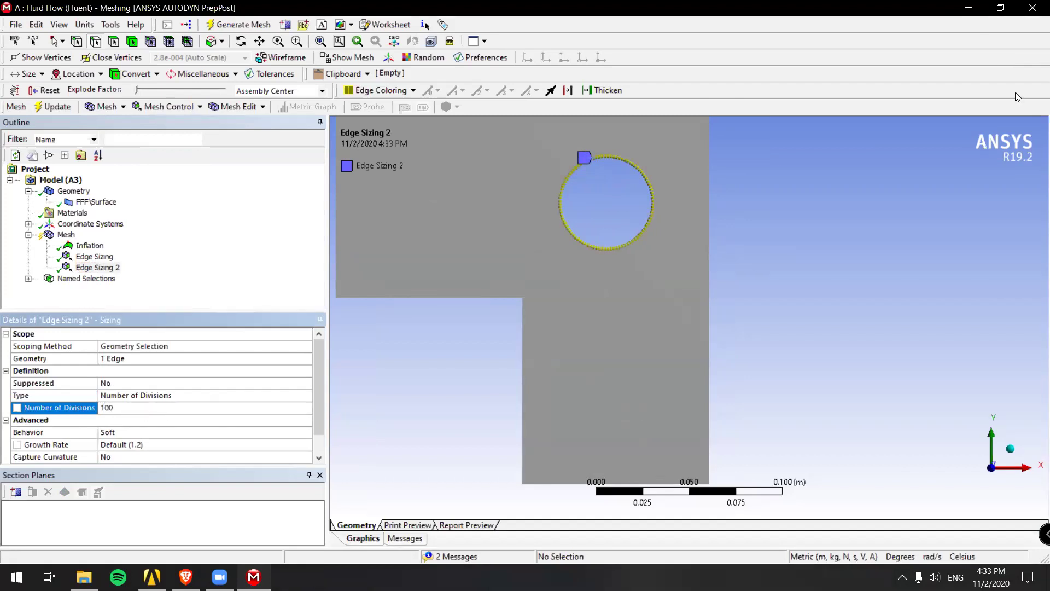
Update the mesh, checking the computer's performance in Task Manager while it runs, and display the new mesh
left_click(57, 108)
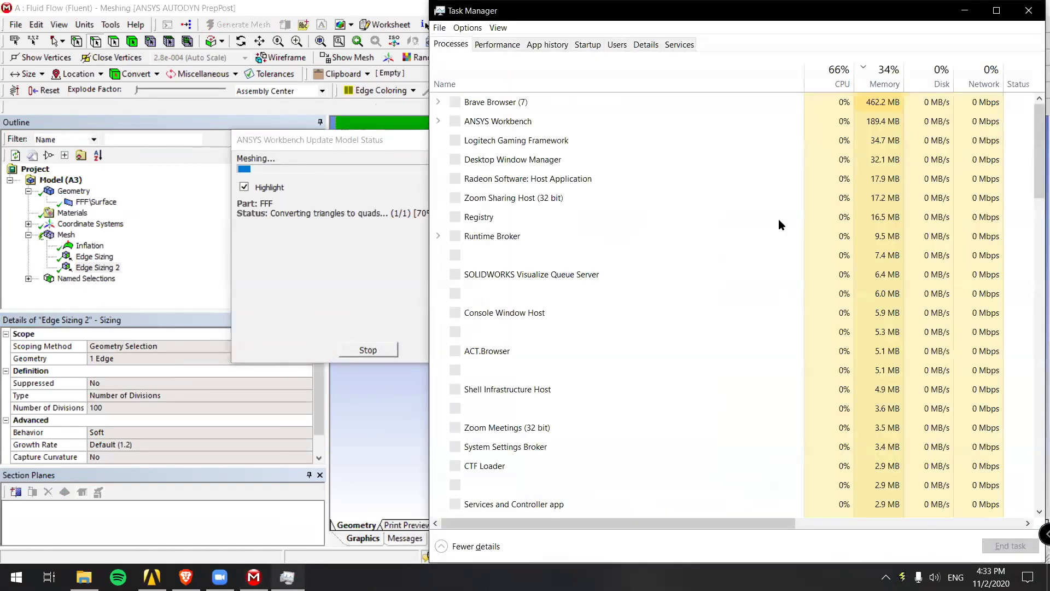
left_click(497, 44)
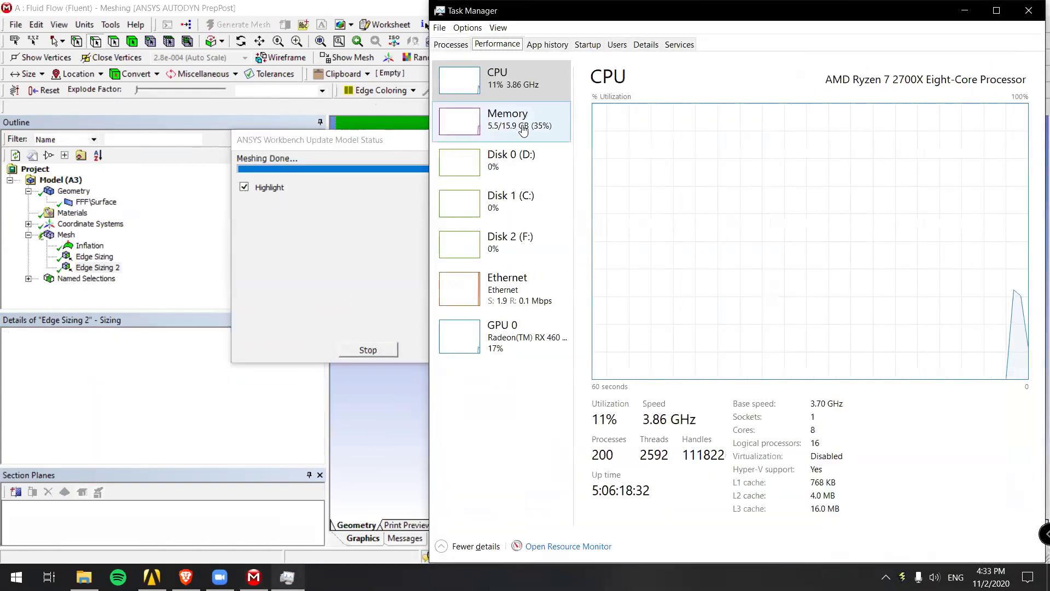
left_click_drag(656, 13, 355, 32)
left_click(695, 32)
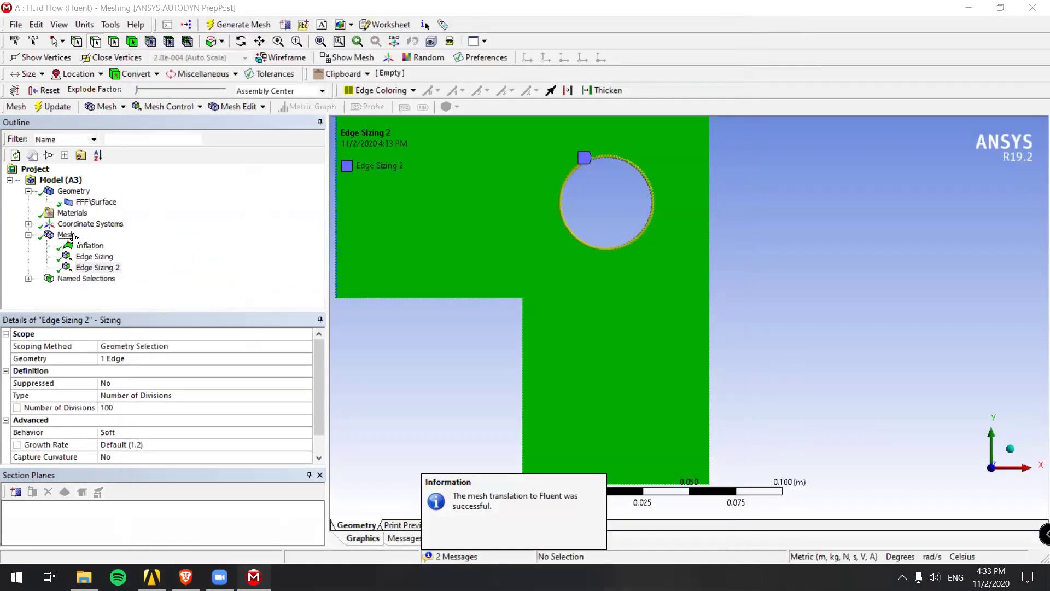
left_click(66, 235)
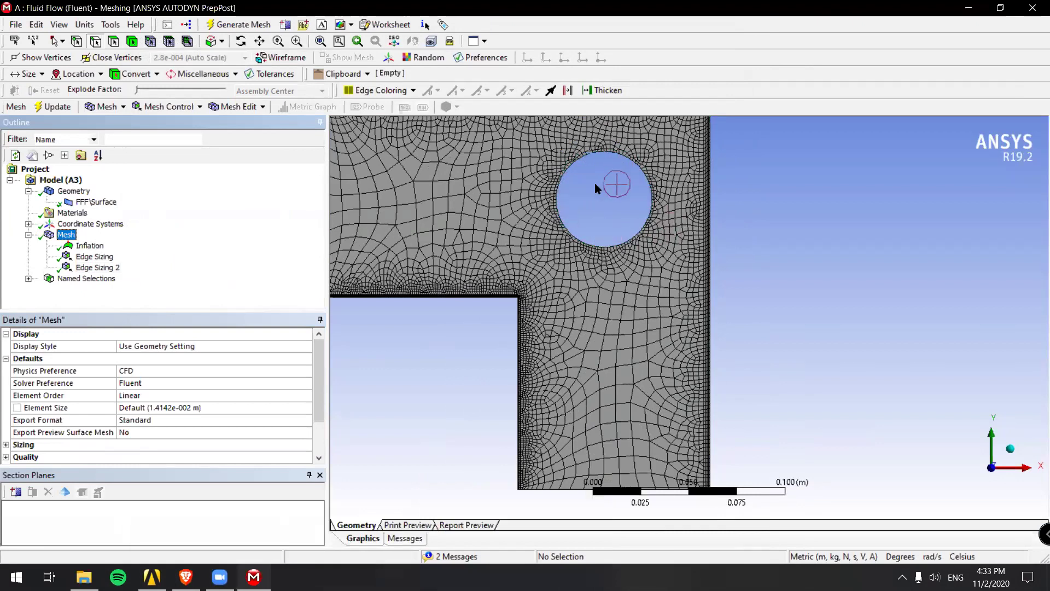
Examine the mesh around the circular hole and the inflation layers along the outer vertical wall
left_click_drag(608, 190, 777, 207)
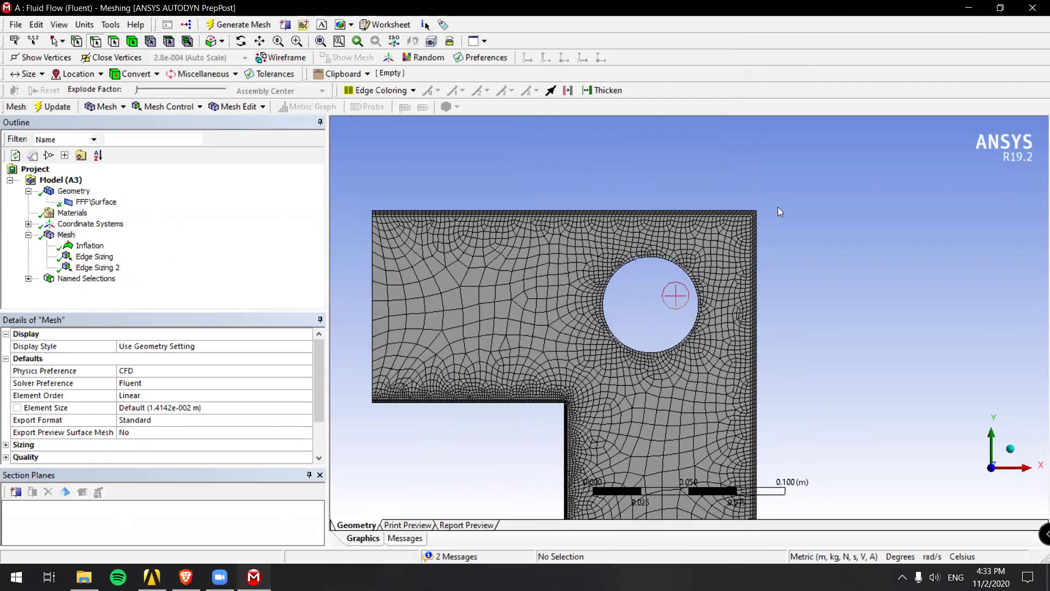
scroll(850, 248, "up", 5)
scroll(530, 302, "up", 3)
left_click_drag(529, 302, 710, 278)
scroll(697, 267, "up", 3)
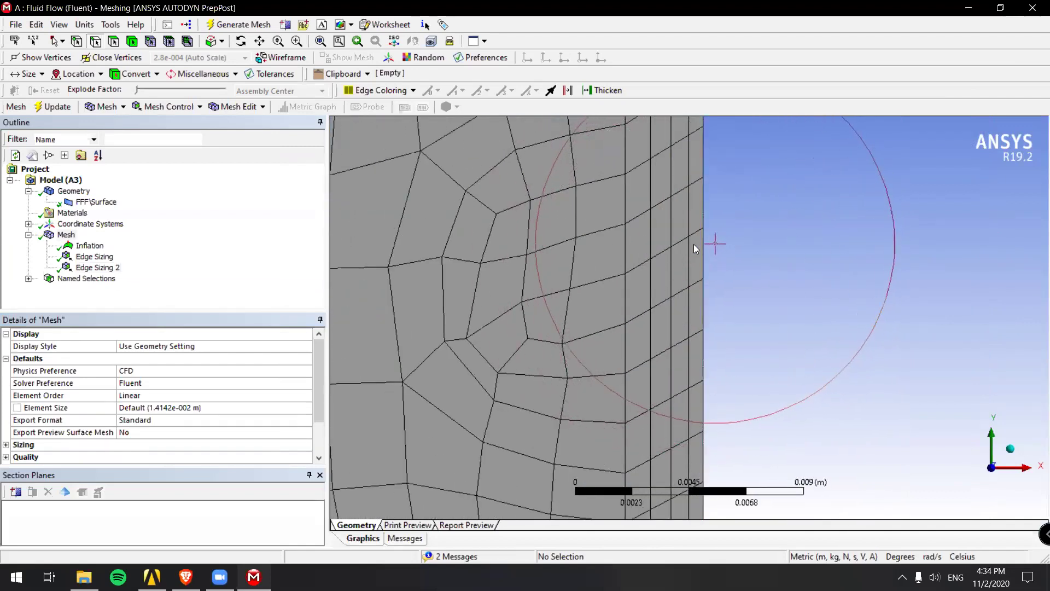
scroll(701, 245, "down", 2)
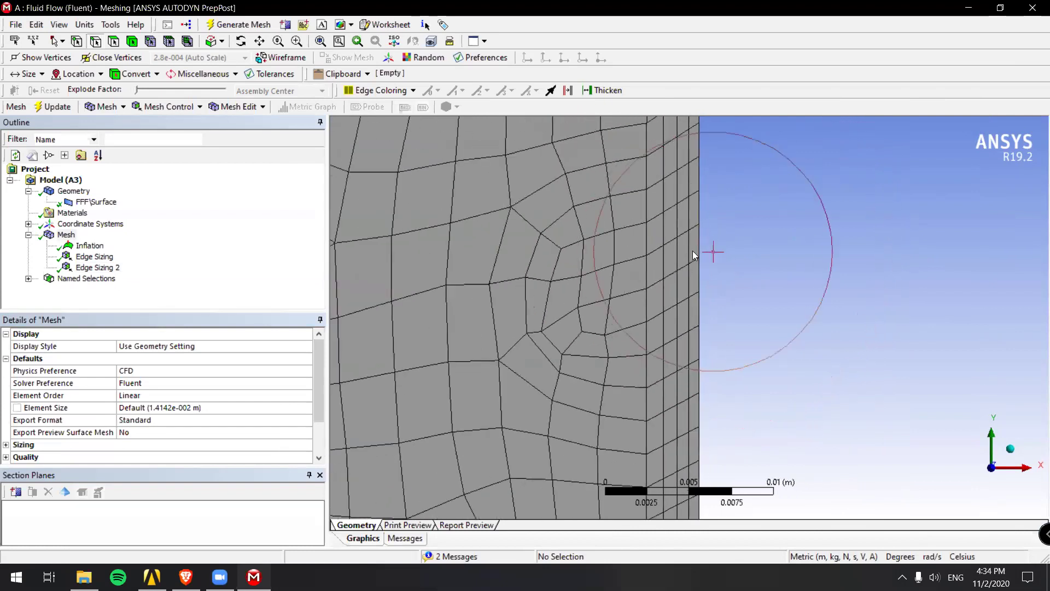
scroll(655, 253, "up", 5)
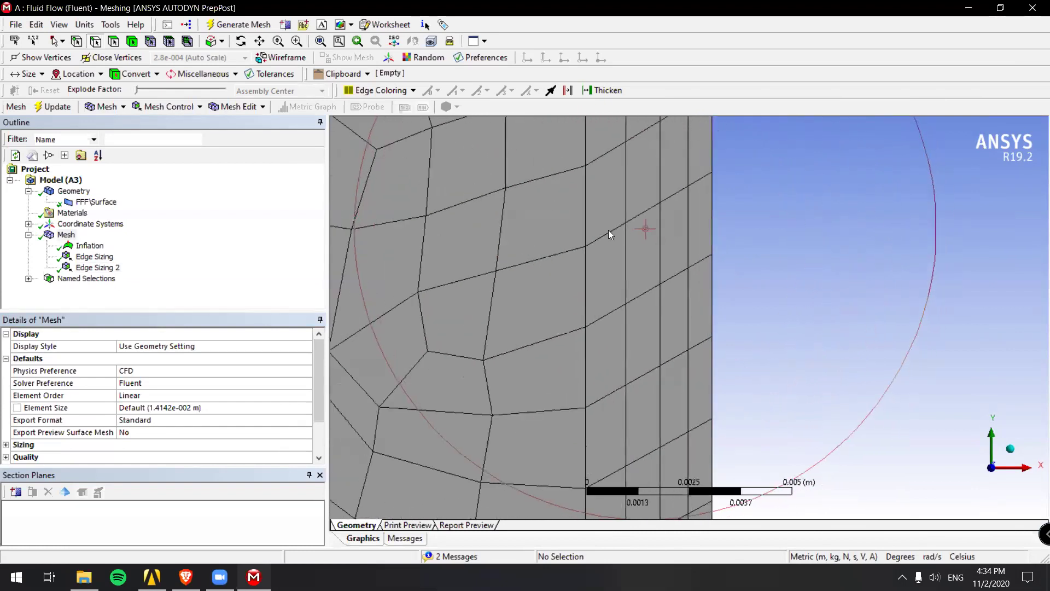
Set the inflation control's maximum layers to 10, update the mesh and display it
left_click(89, 246)
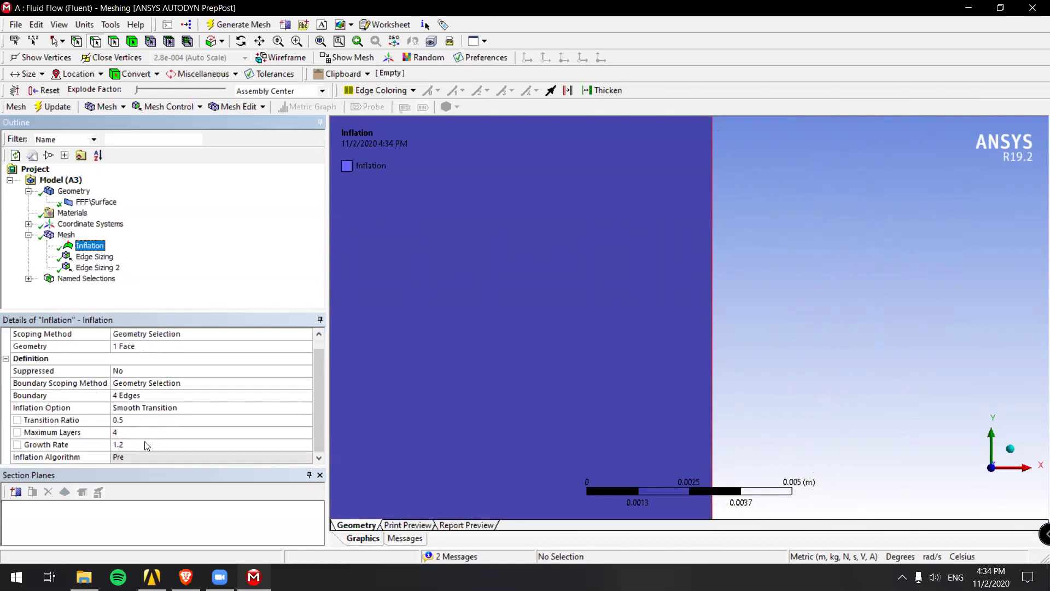
left_click(255, 432)
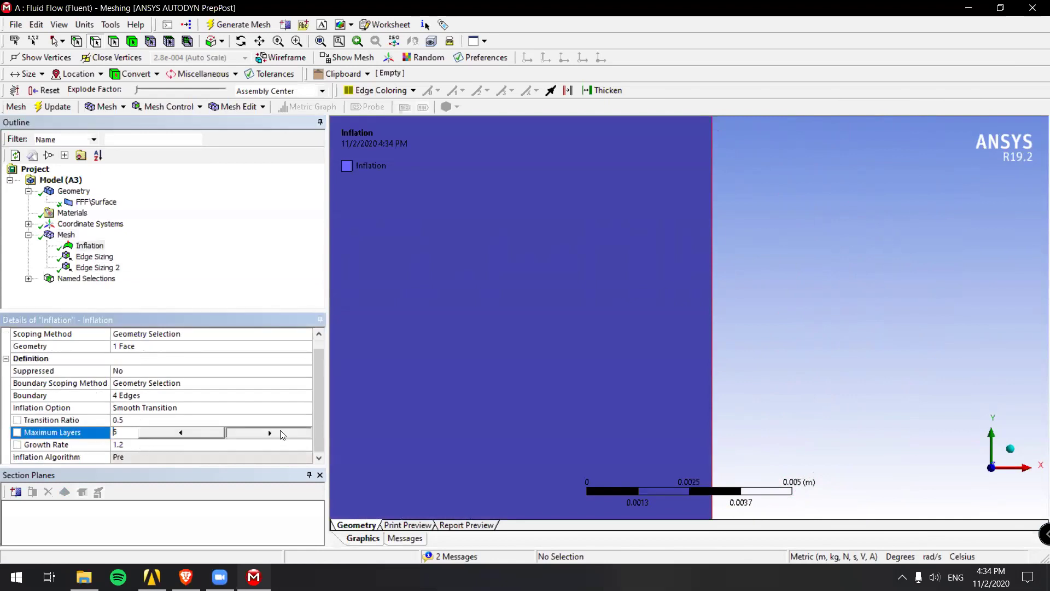
type("10")
key("Return")
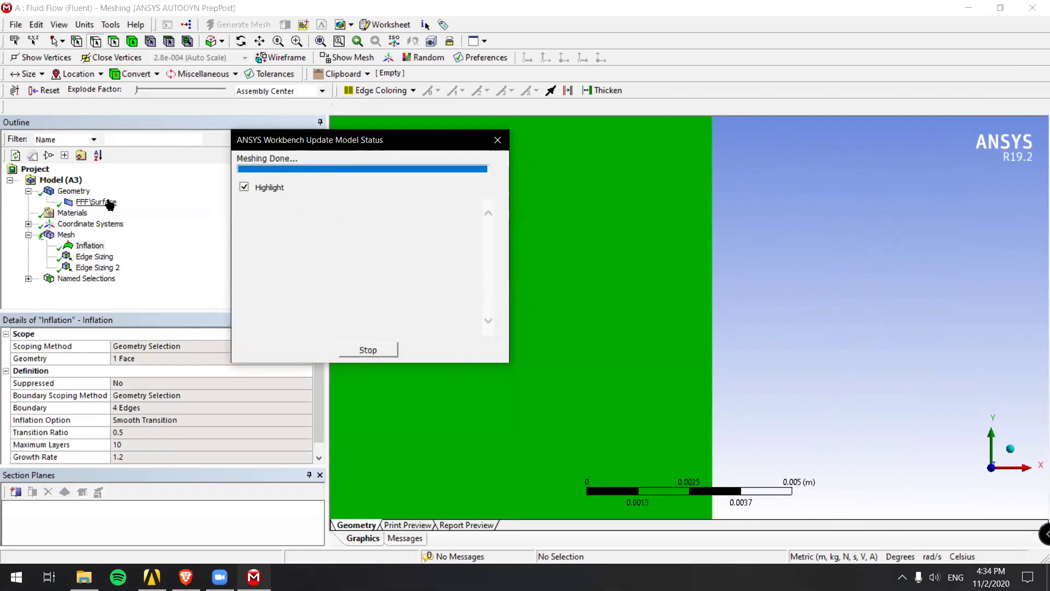
left_click(66, 235)
Inspect the transition from the ten wall inflation layers to the interior cells along the outer vertical wall
scroll(681, 221, "up", 5)
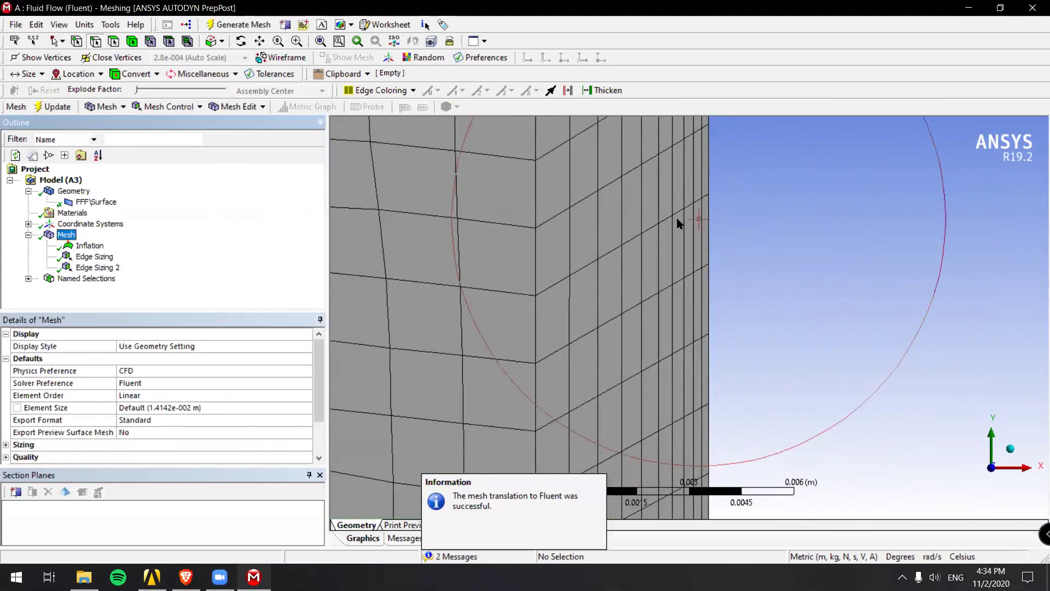
scroll(470, 279, "down", 3)
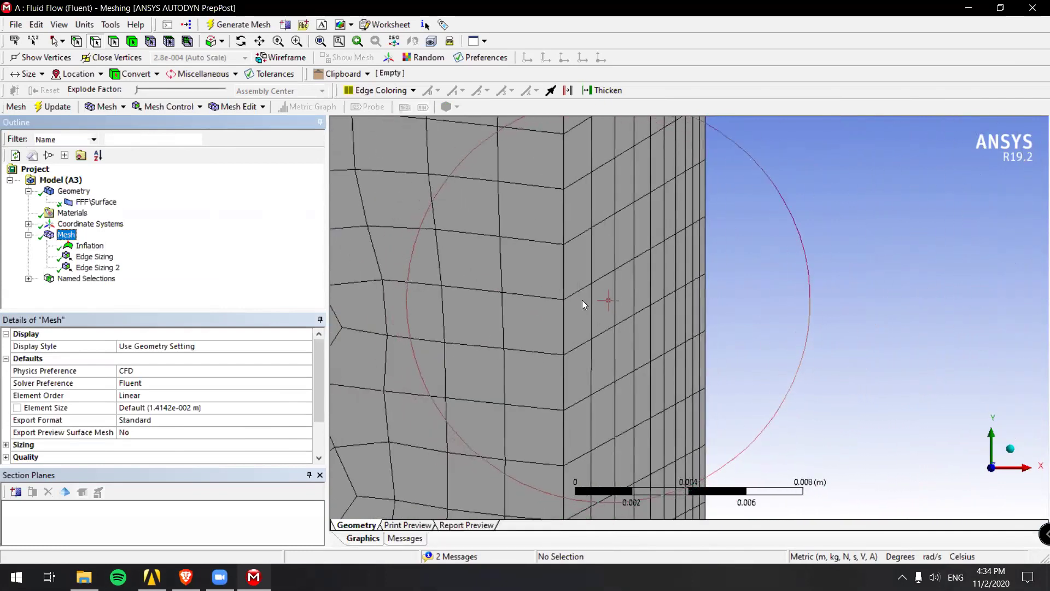
scroll(553, 281, "up", 2)
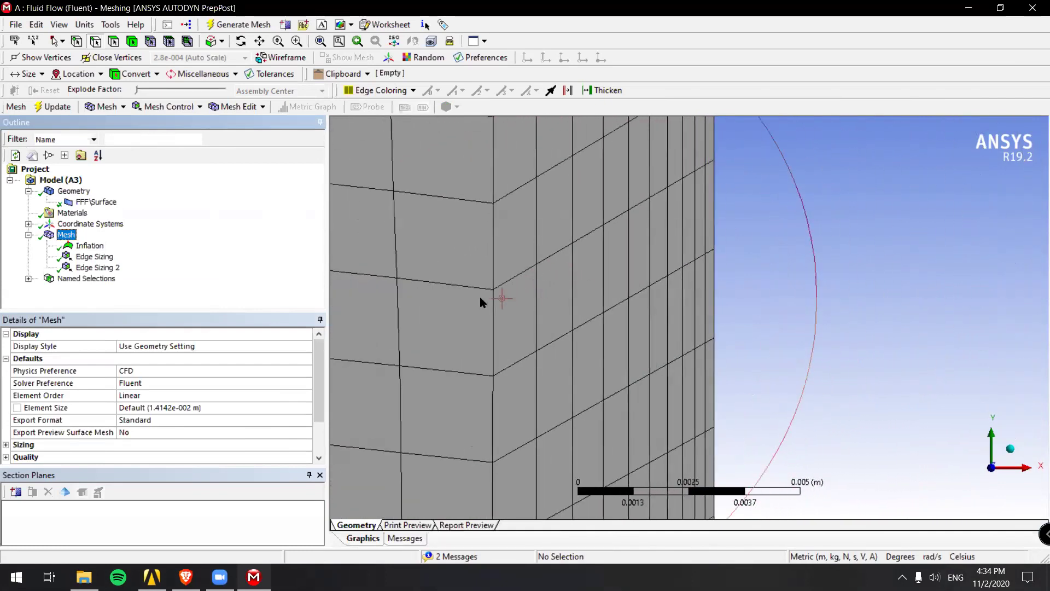
middle_click_drag(510, 299, 634, 298, "ctrl")
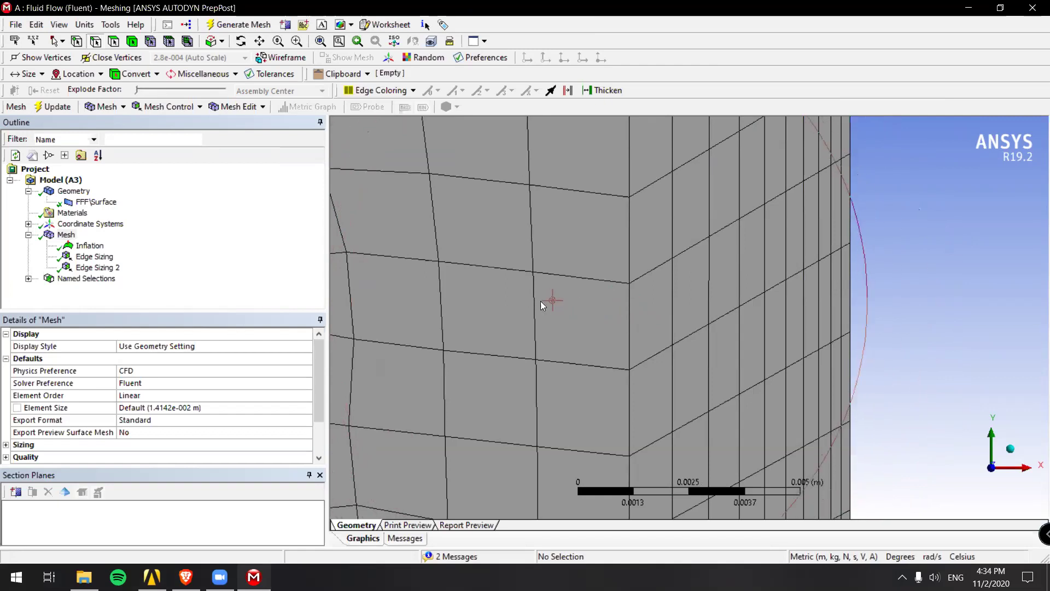
scroll(670, 285, "down", 1)
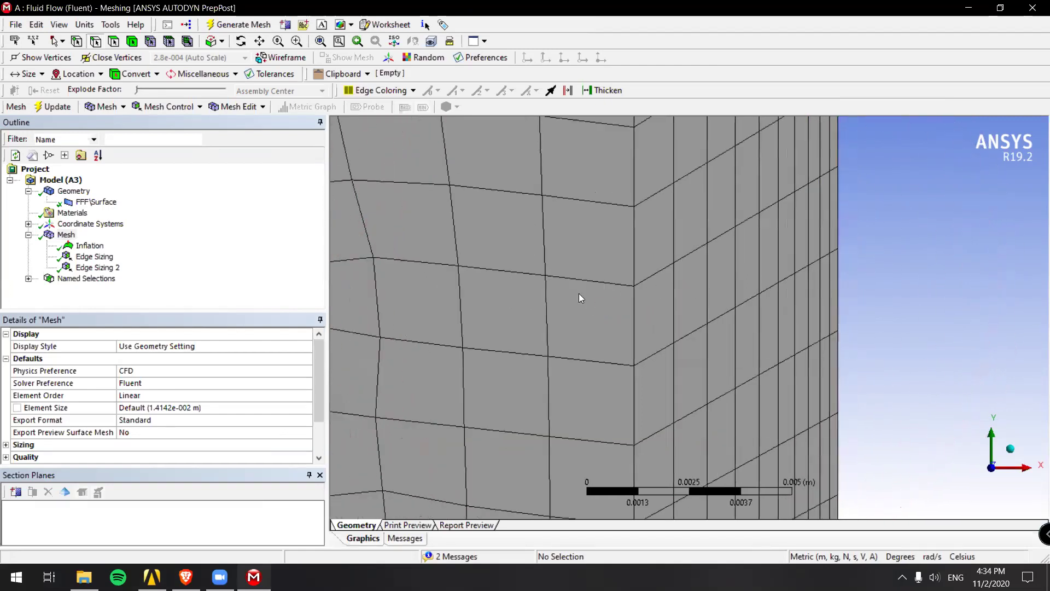
Set the wall inflation control's maximum layers to 14, update the mesh and display it
left_click(89, 246)
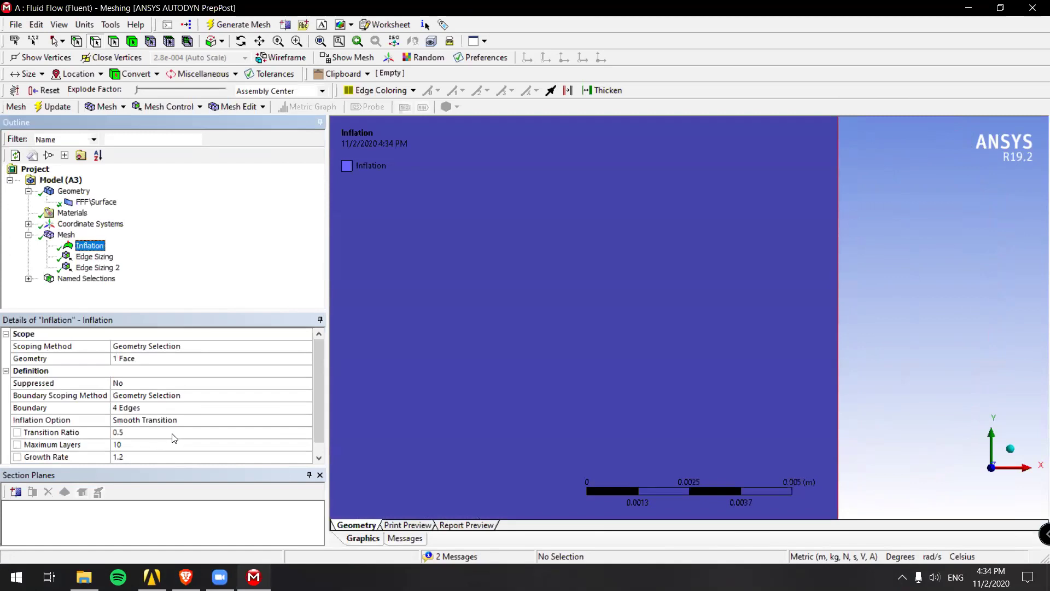
left_click(144, 444)
type("14")
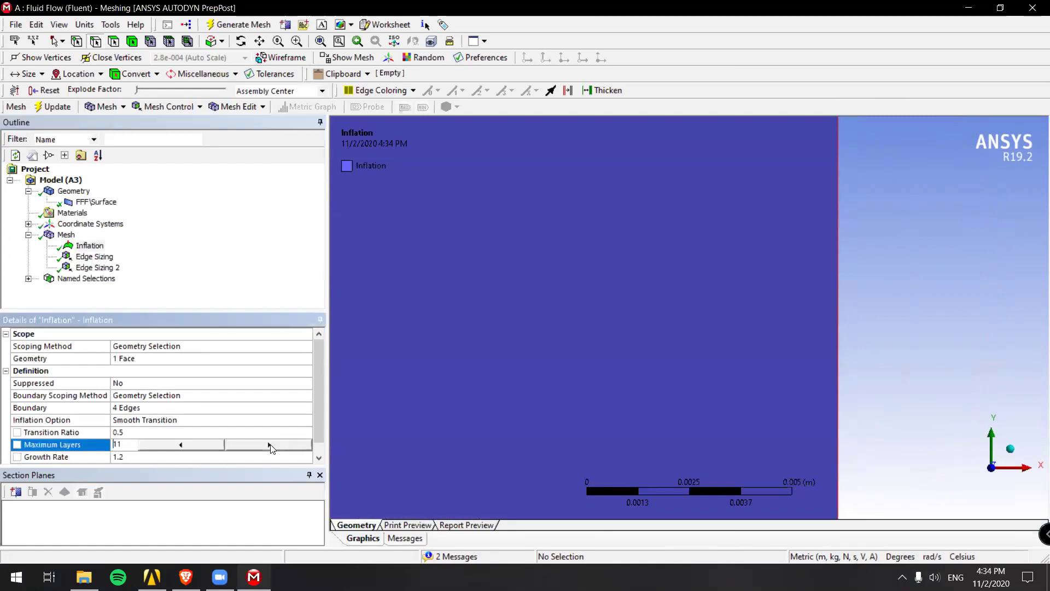
left_click(65, 109)
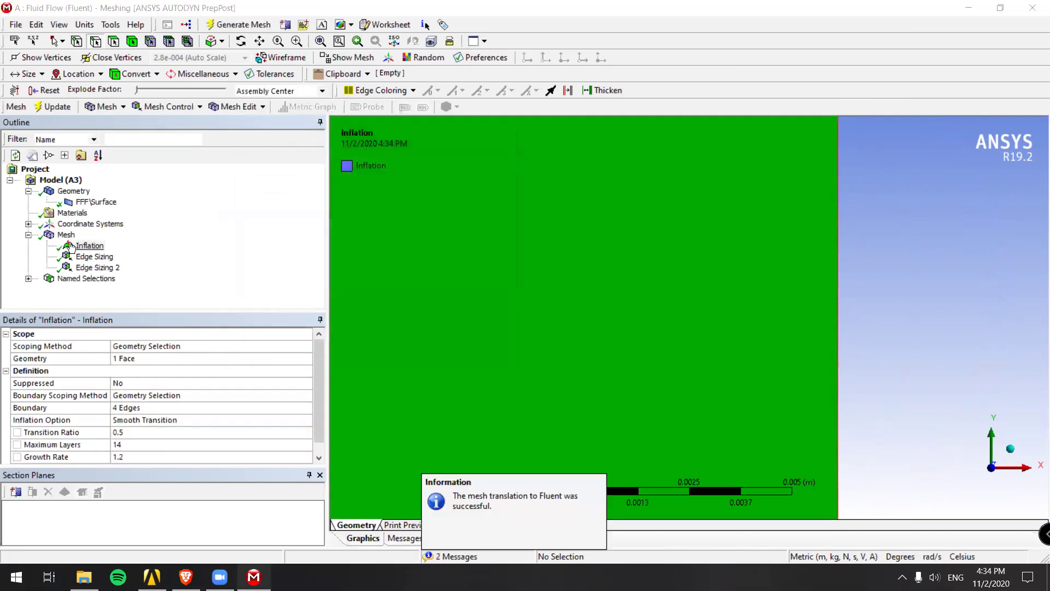
scroll(653, 240, "down", 2)
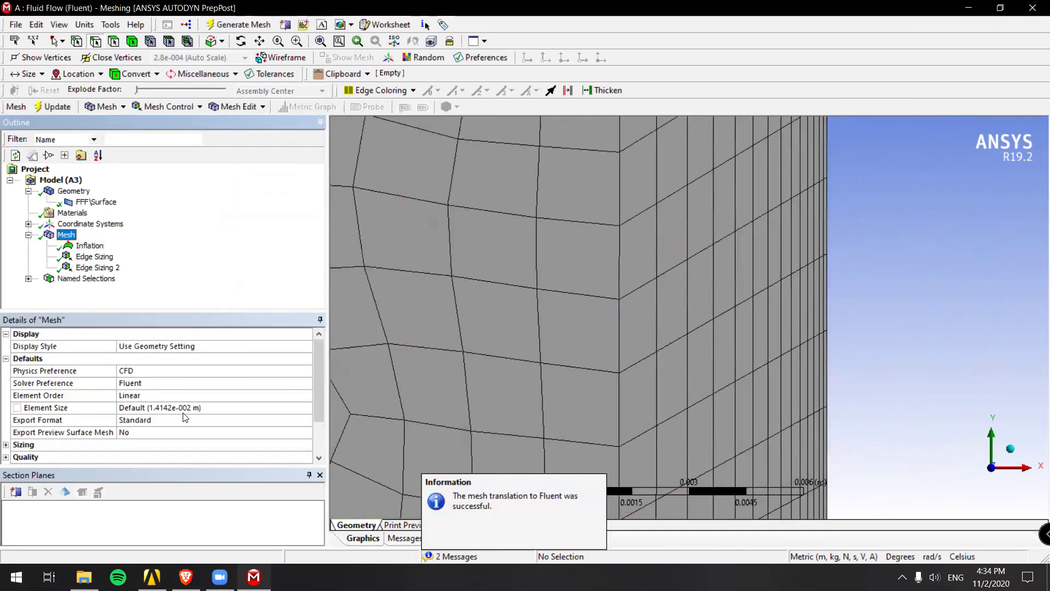
Change the wall inflation control's transition ratio and update the mesh
left_click(89, 245)
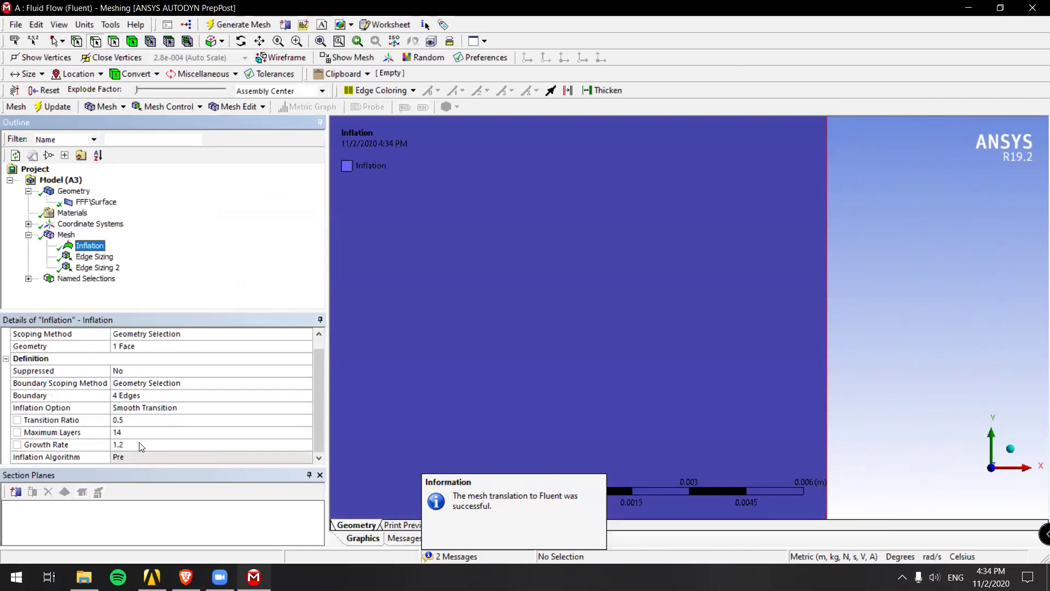
left_click(134, 419)
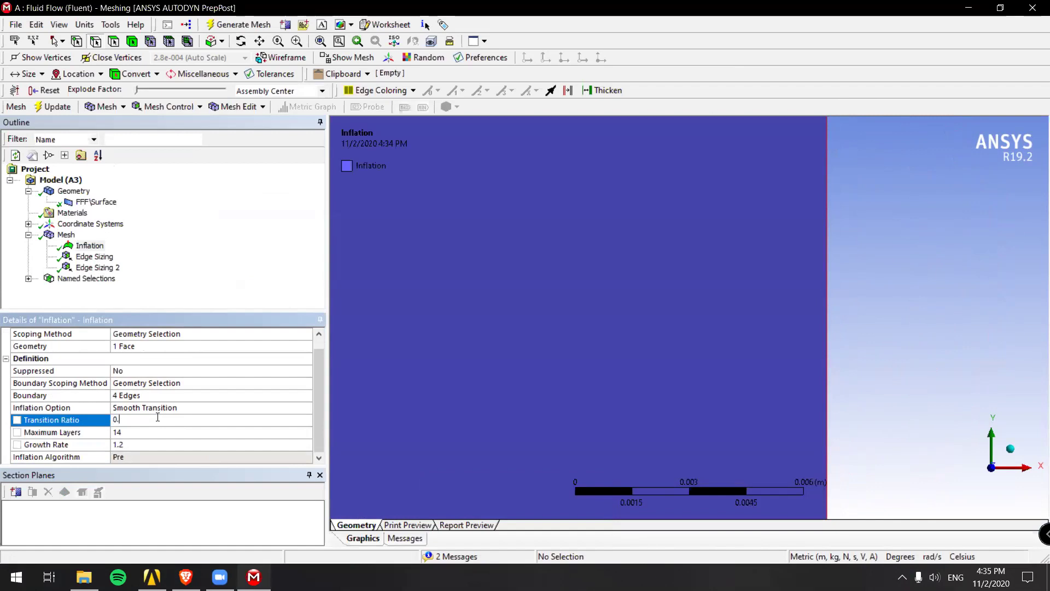
left_click(53, 106)
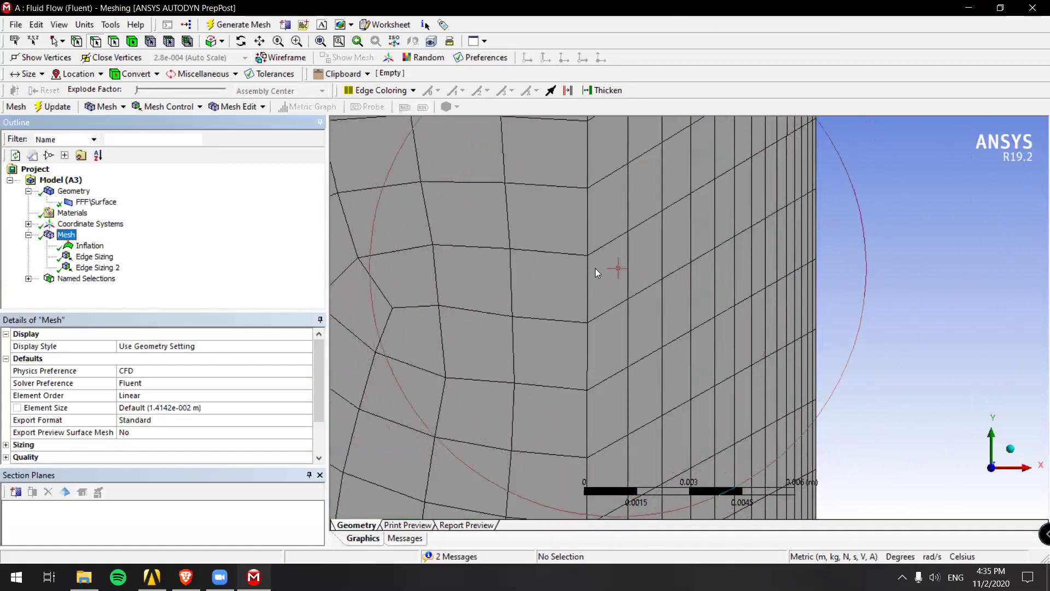
Inspect the inflation layers along the outer vertical wall and the mesh across the whole L-shaped domain
scroll(592, 260, "down", 1)
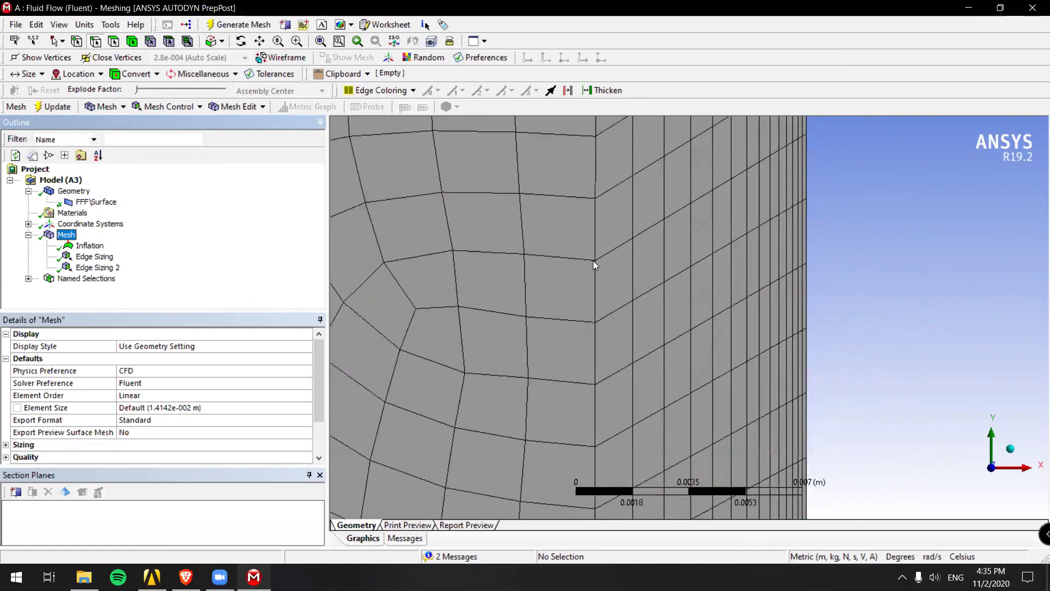
scroll(620, 252, "down", 2)
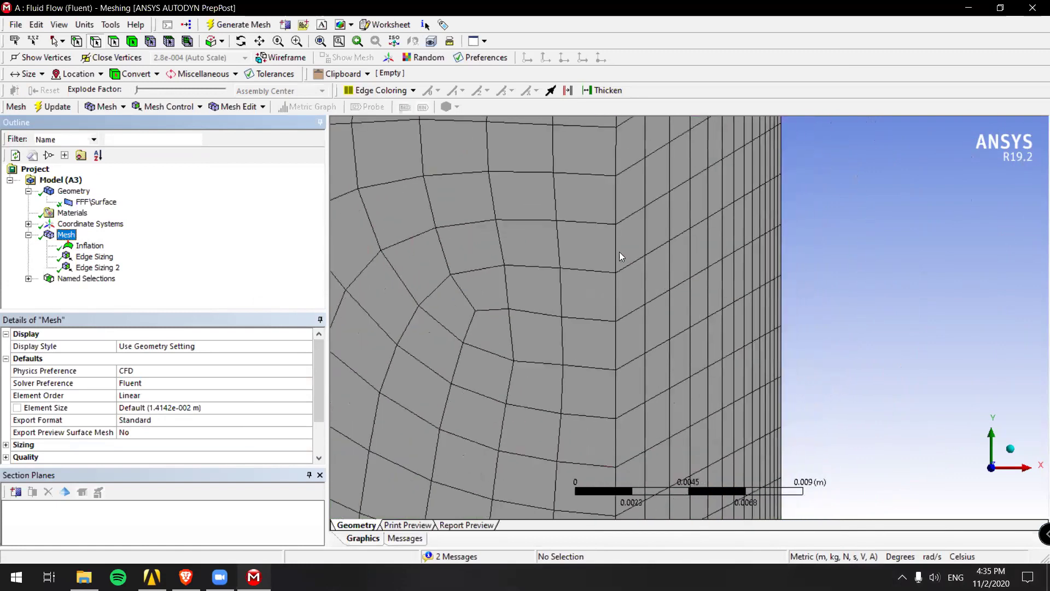
scroll(619, 252, "down", 3)
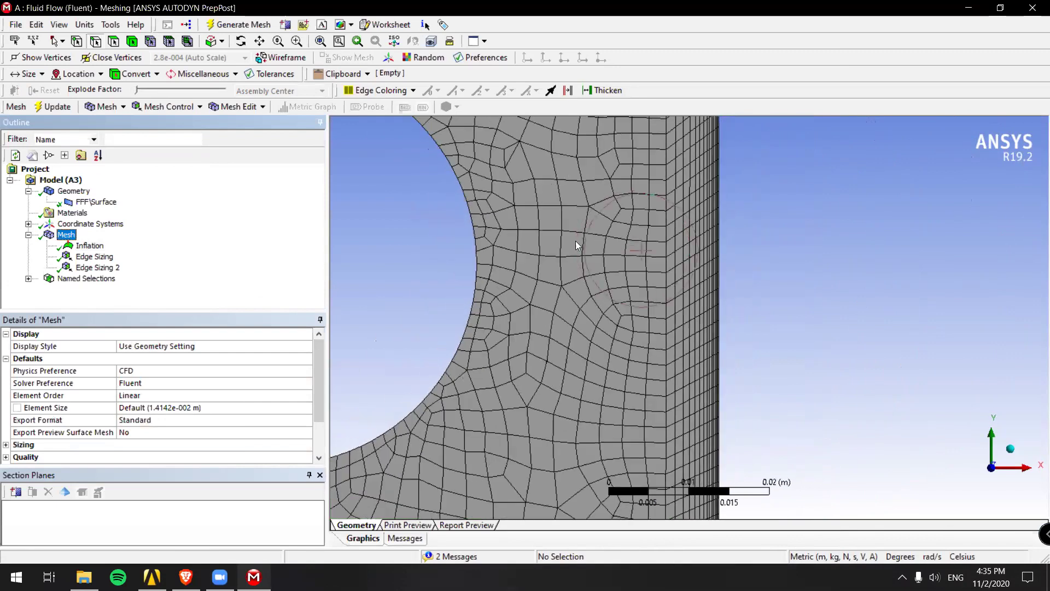
scroll(674, 255, "down", 5)
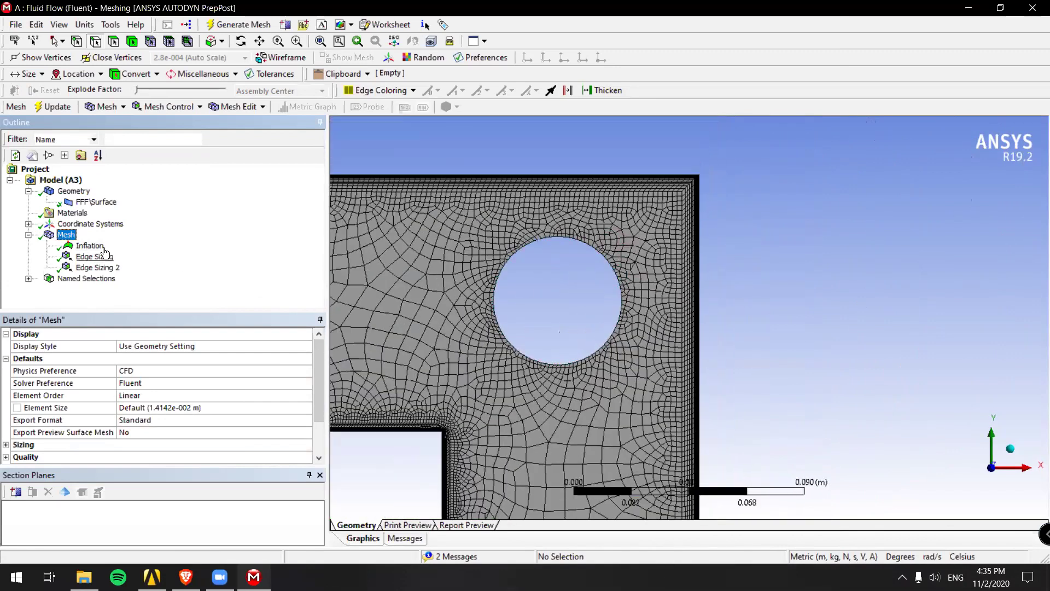
scroll(605, 301, "down", 5)
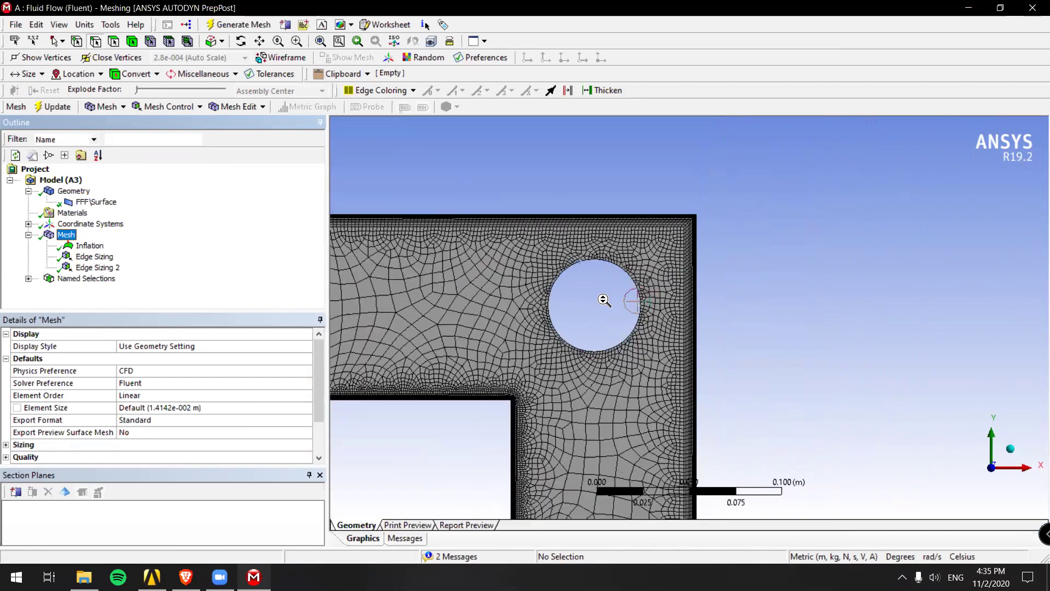
middle_click_drag(634, 261, 768, 204, "ctrl")
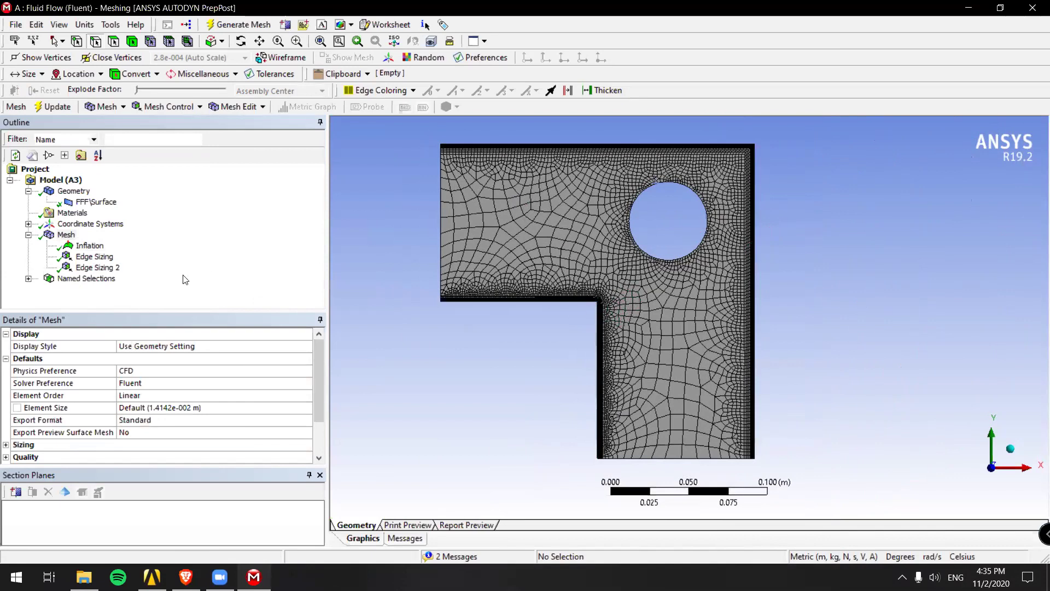
Insert a second inflation control on the domain face, with the circular hole's edge as its boundary
right_click(66, 234)
mouse_move(106, 242)
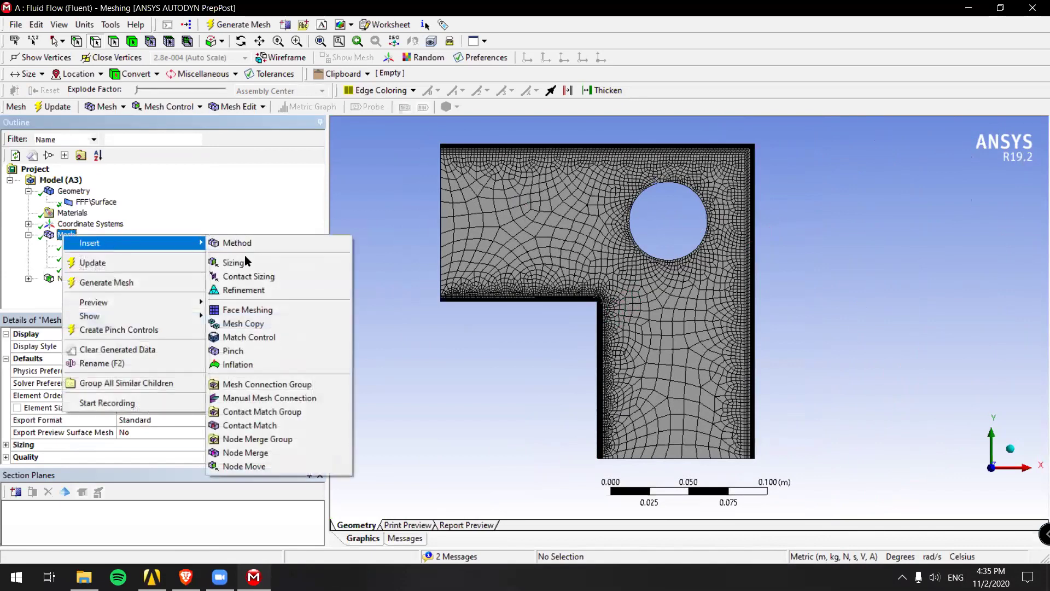
left_click(238, 365)
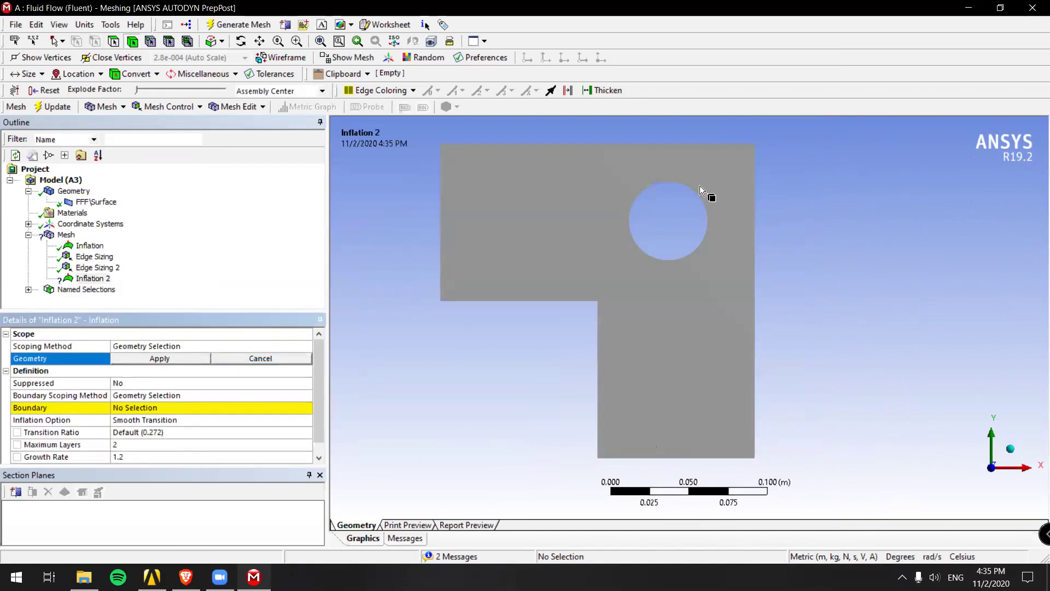
left_click(582, 186)
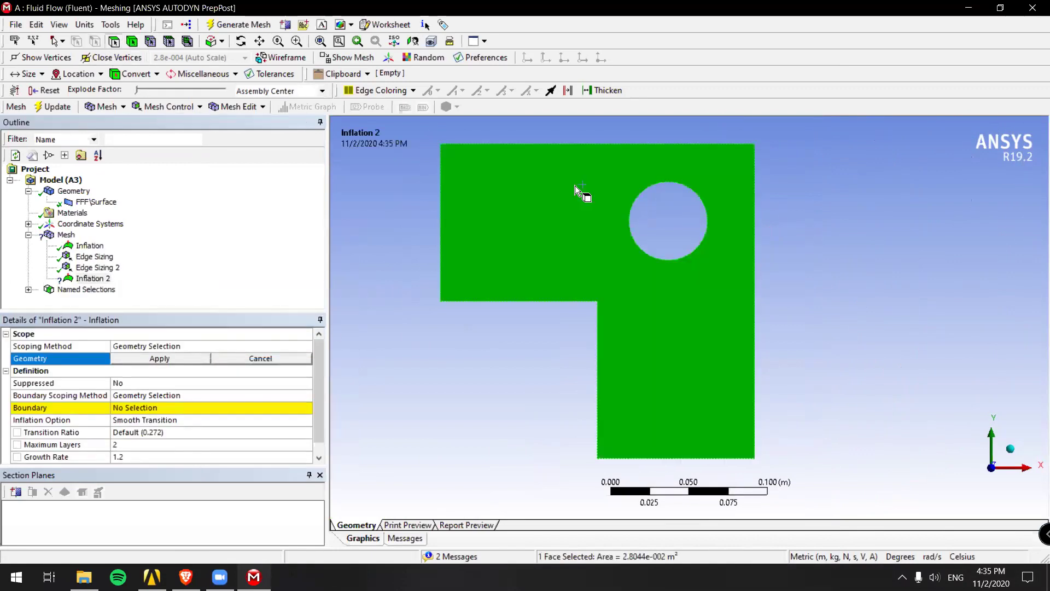
left_click(143, 359)
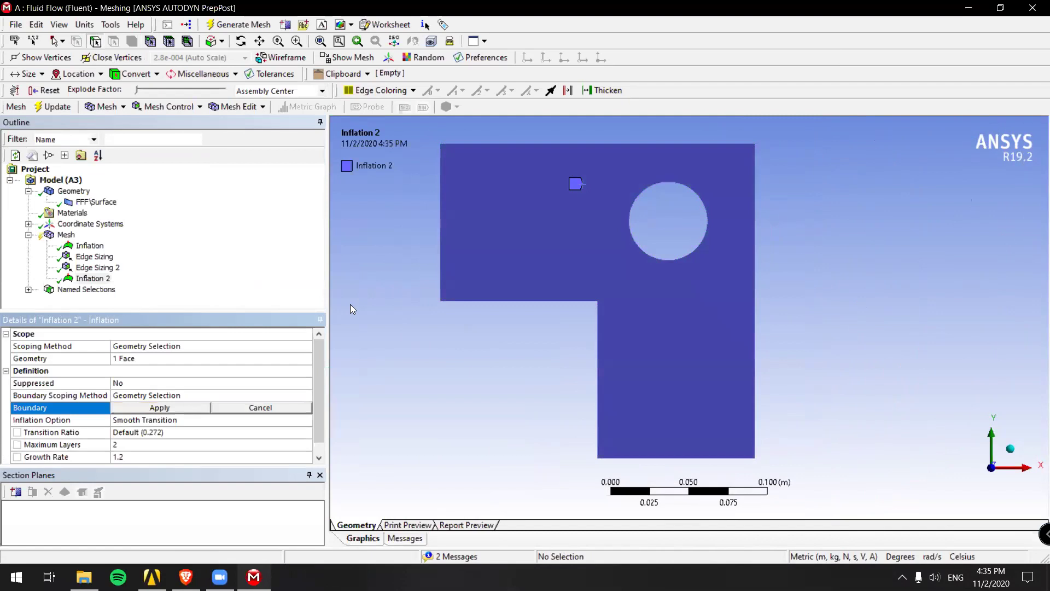
left_click(650, 189)
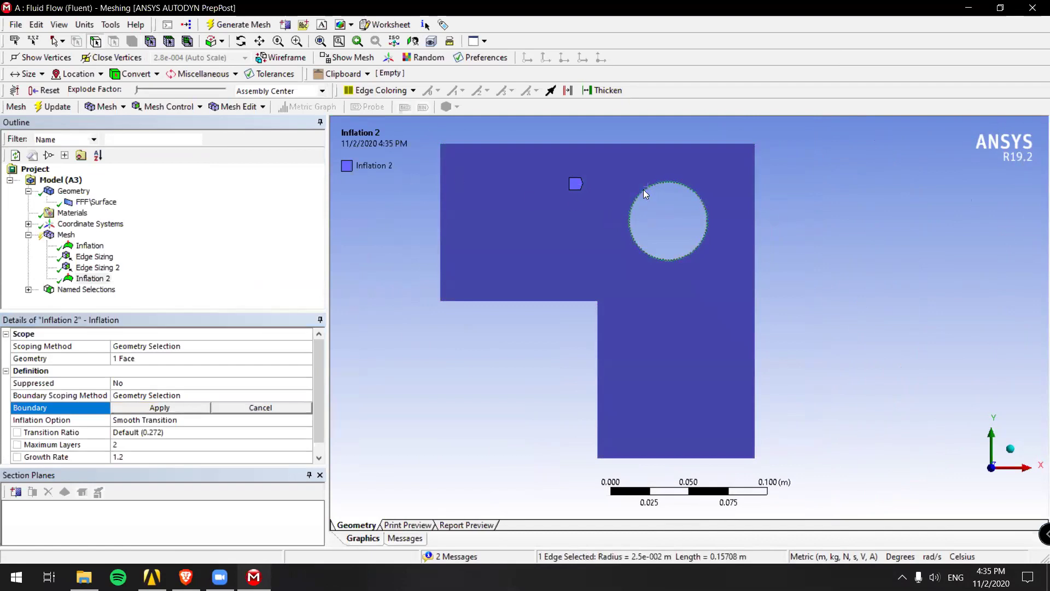
left_click(157, 409)
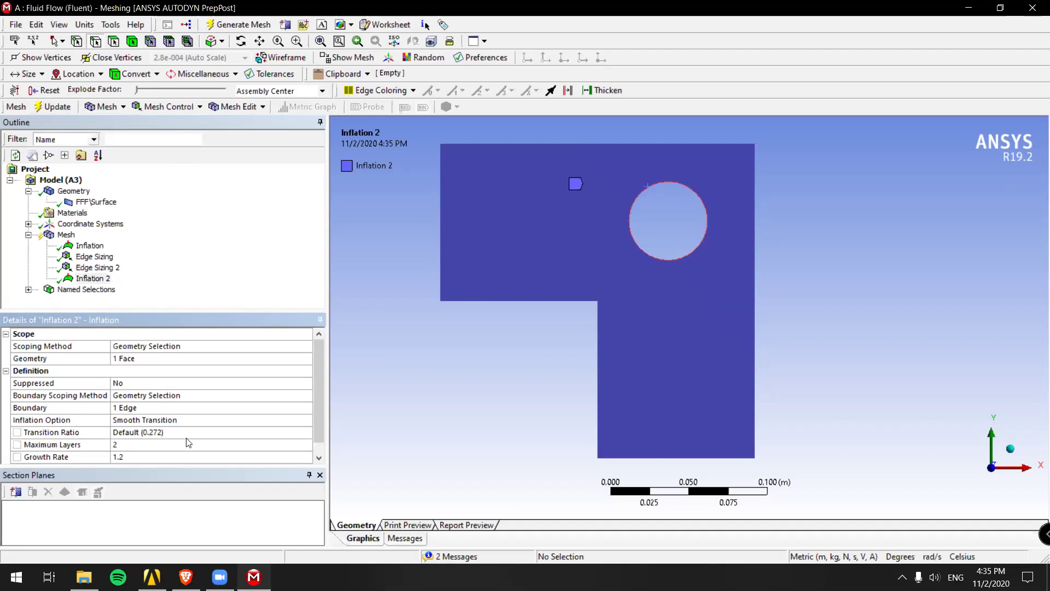
Set the hole inflation's maximum layers to 10, update the mesh and display it
left_click(262, 444)
left_click(271, 446)
left_click(270, 446)
left_click(34, 120)
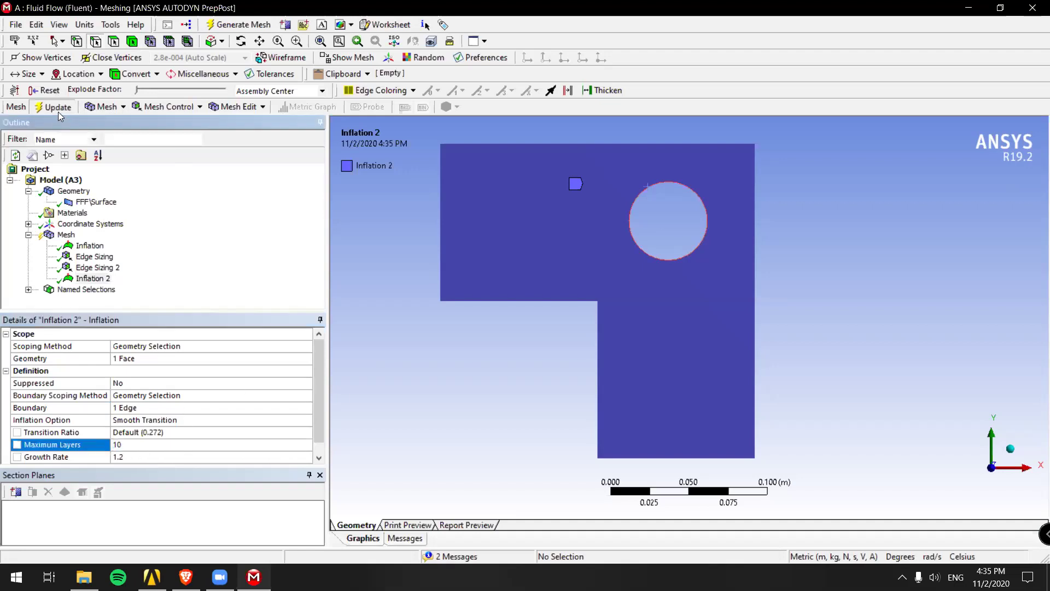
key("ctrl+g")
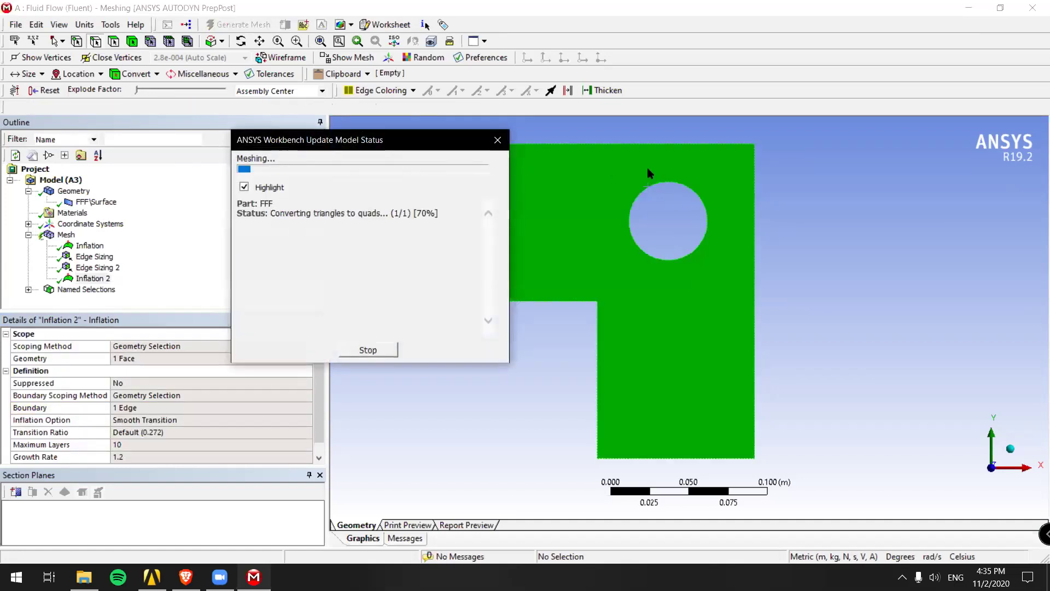
left_click(66, 235)
Examine the inflation layers around the circular hole and their transition to the surrounding cells
scroll(681, 214, "up", 5)
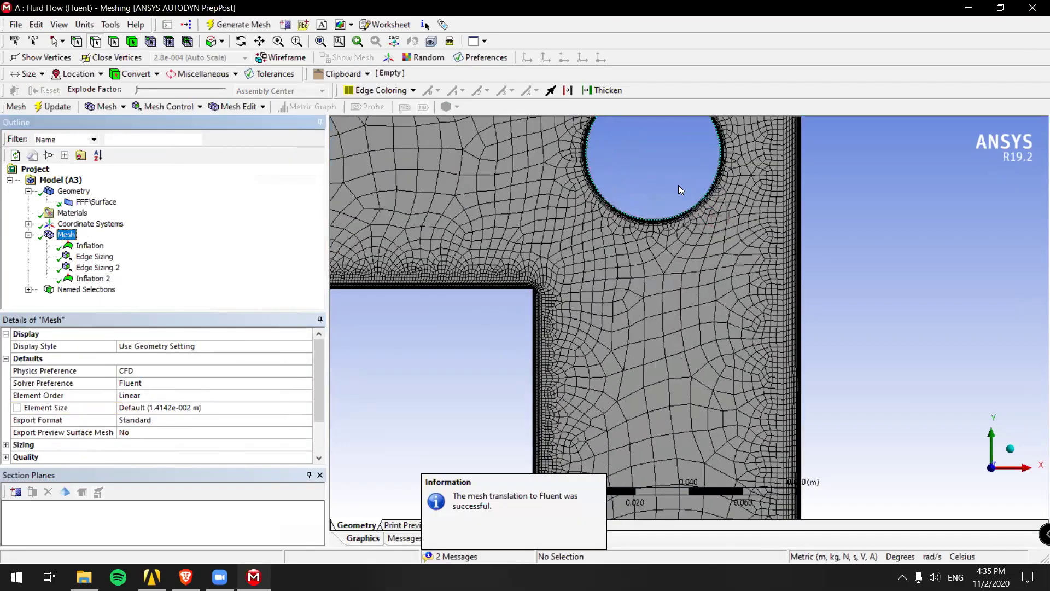
scroll(670, 355, "up", 6)
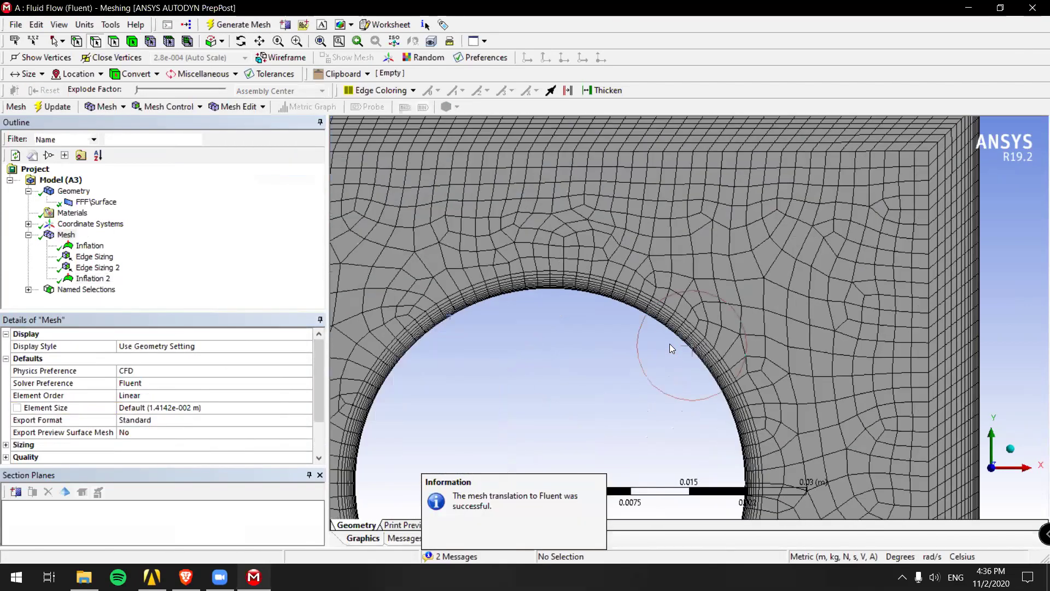
scroll(669, 343, "up", 8)
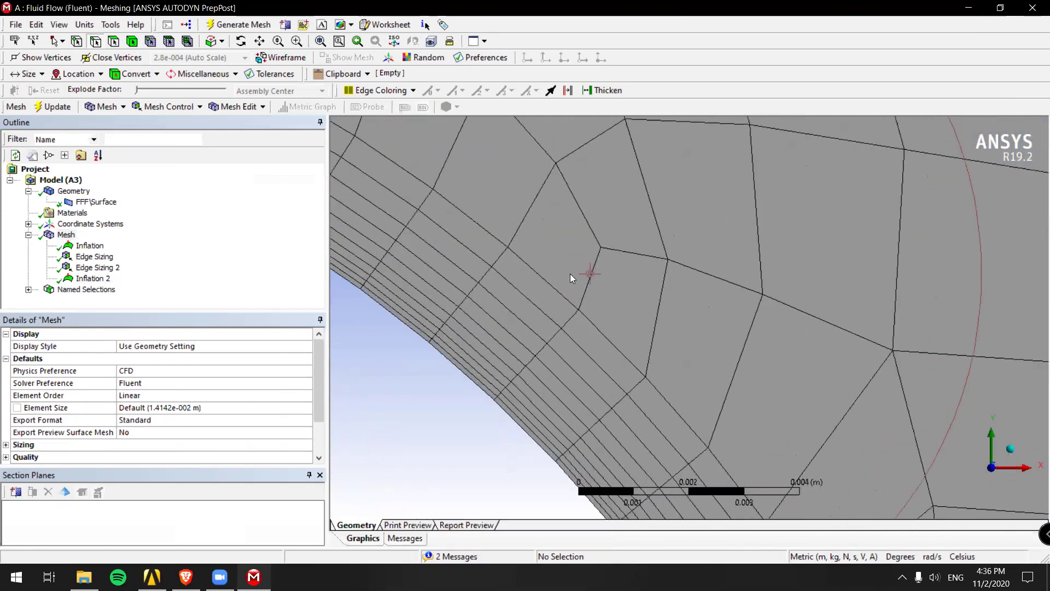
scroll(603, 338, "down", 1)
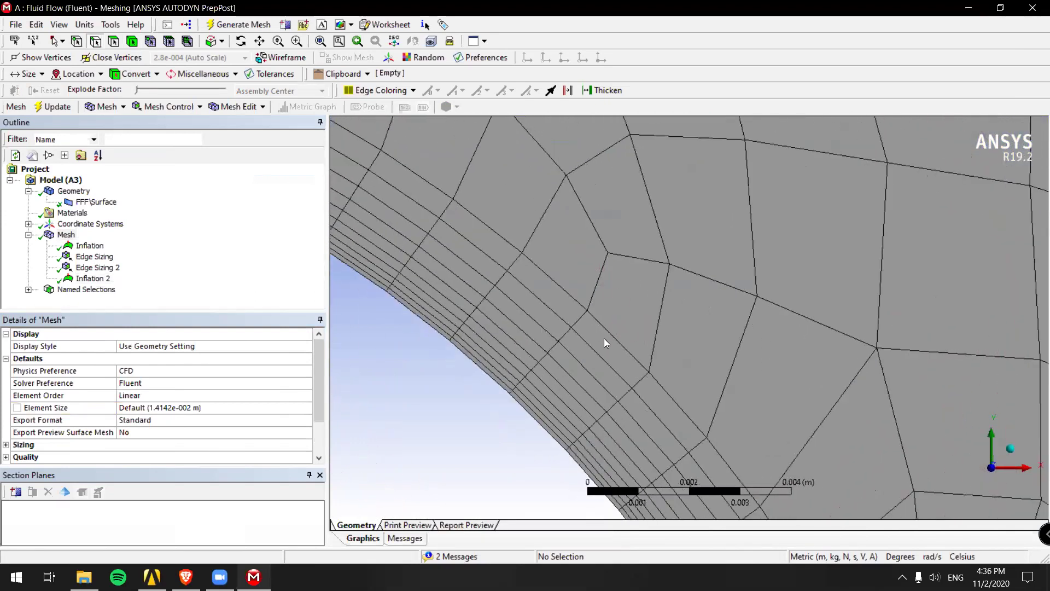
scroll(604, 338, "down", 10)
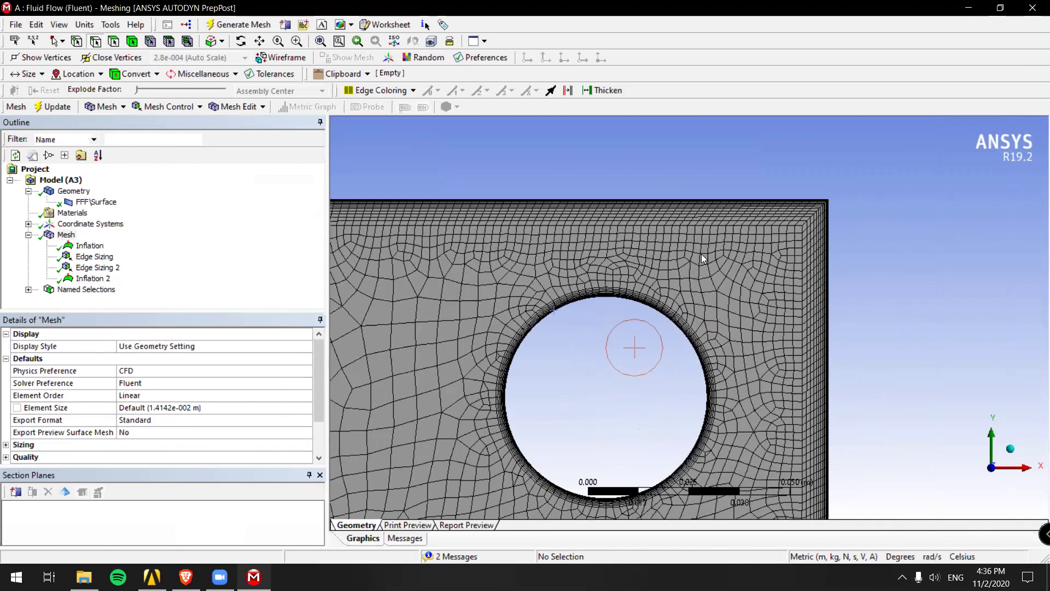
scroll(700, 257, "down", 6)
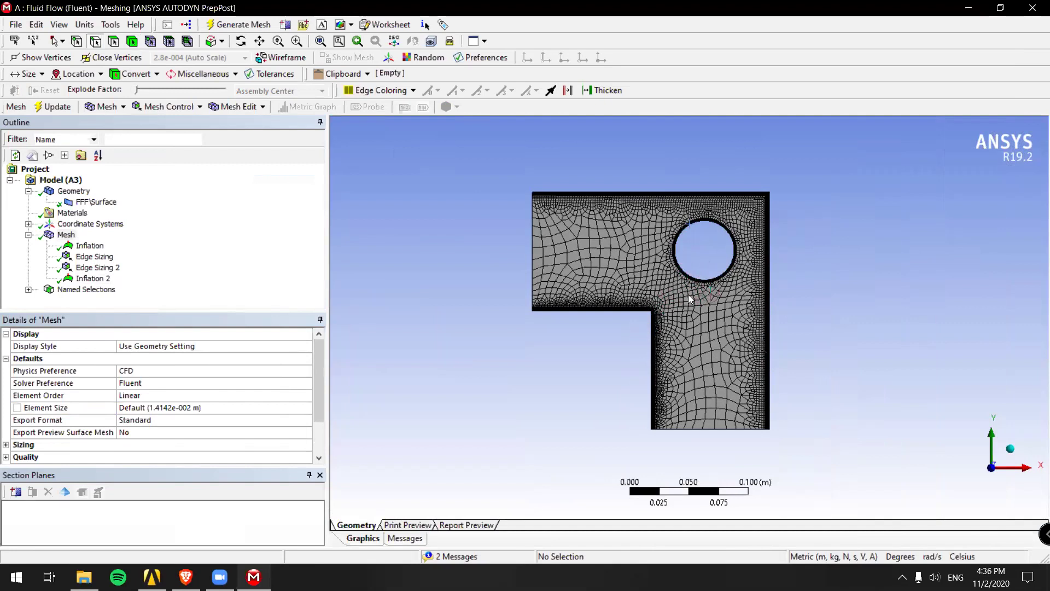
scroll(689, 298, "up", 8)
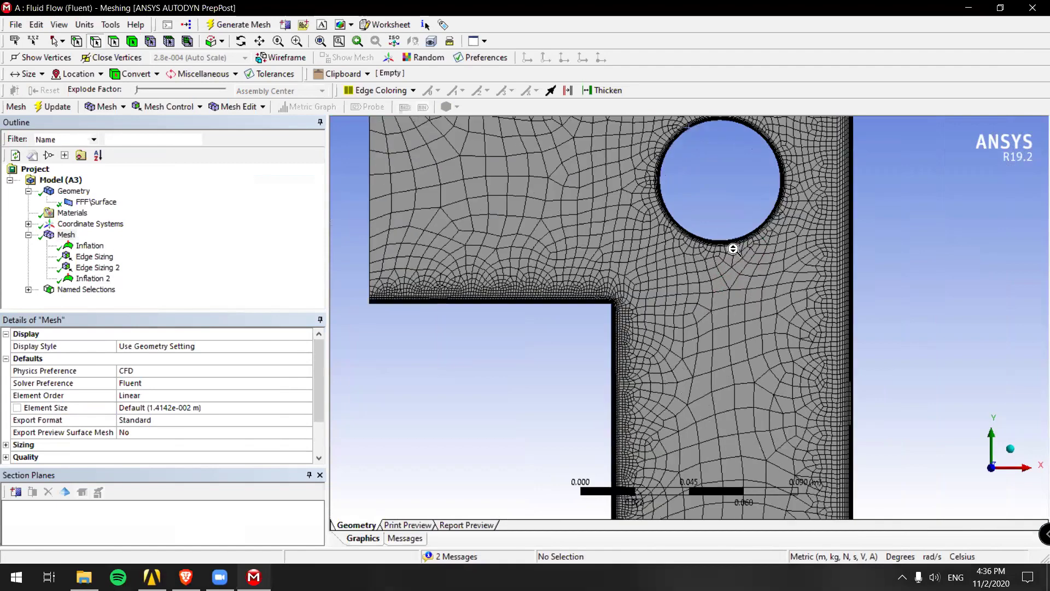
scroll(734, 298, "down", 4)
scroll(733, 291, "up", 6)
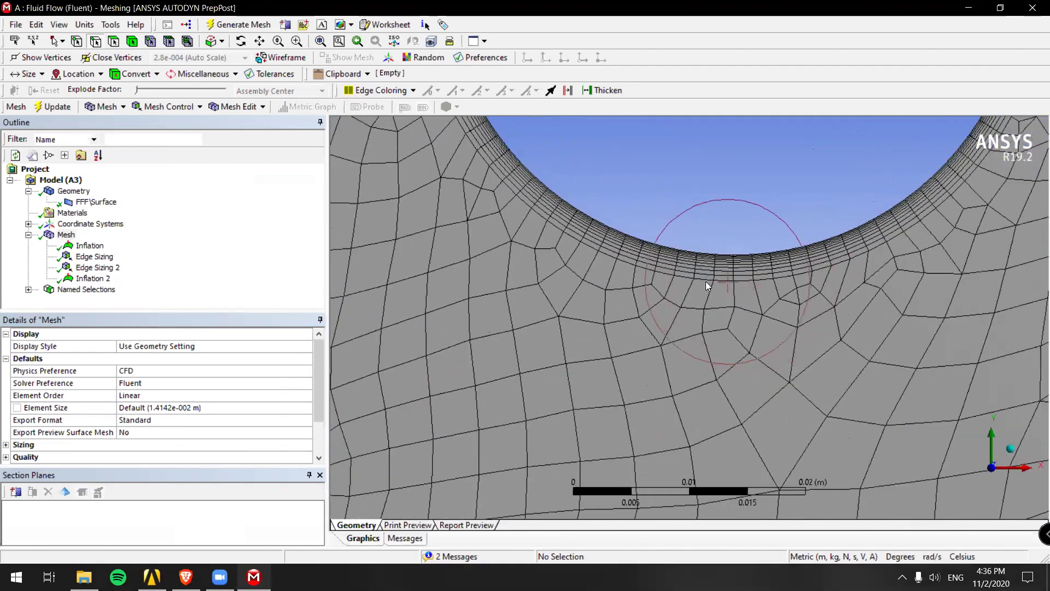
scroll(694, 287, "down", 2)
Expand the mesh statistics to read the node and element counts
scroll(66, 427, "down", 2)
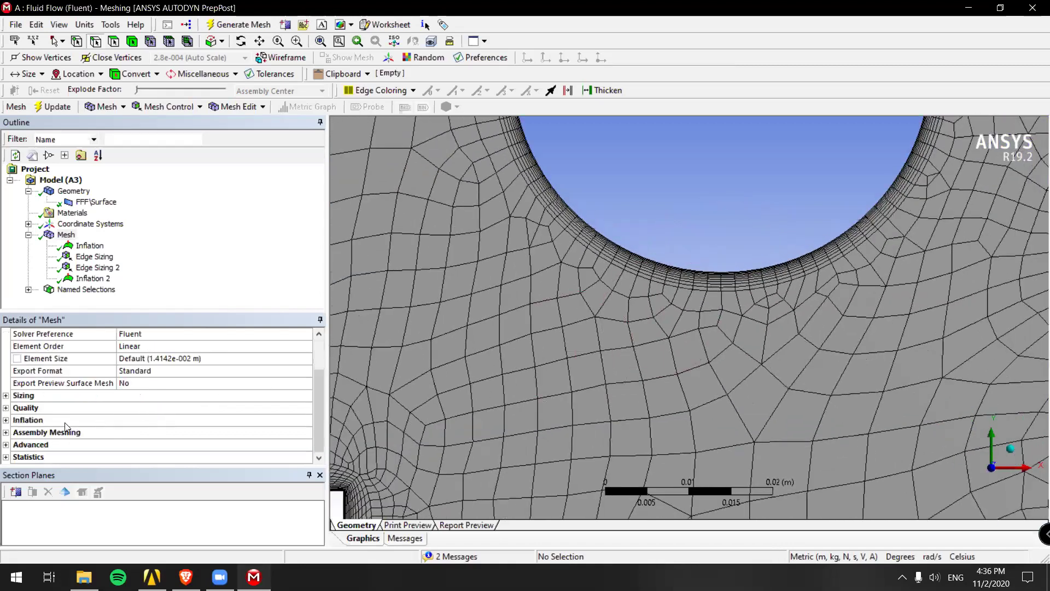
left_click(7, 456)
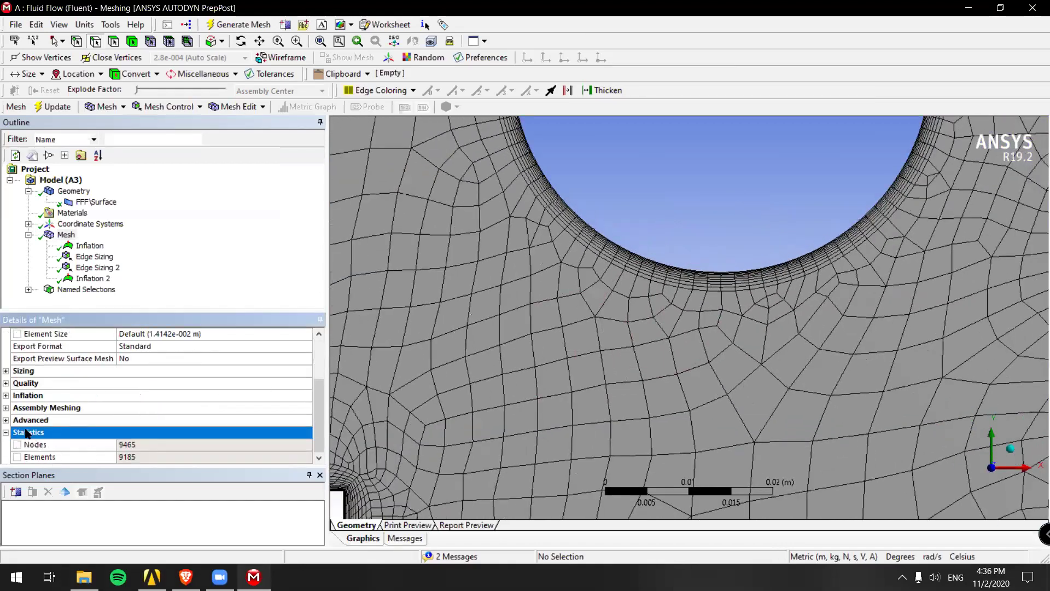
left_click(4, 420)
left_click(6, 420)
left_click(5, 420)
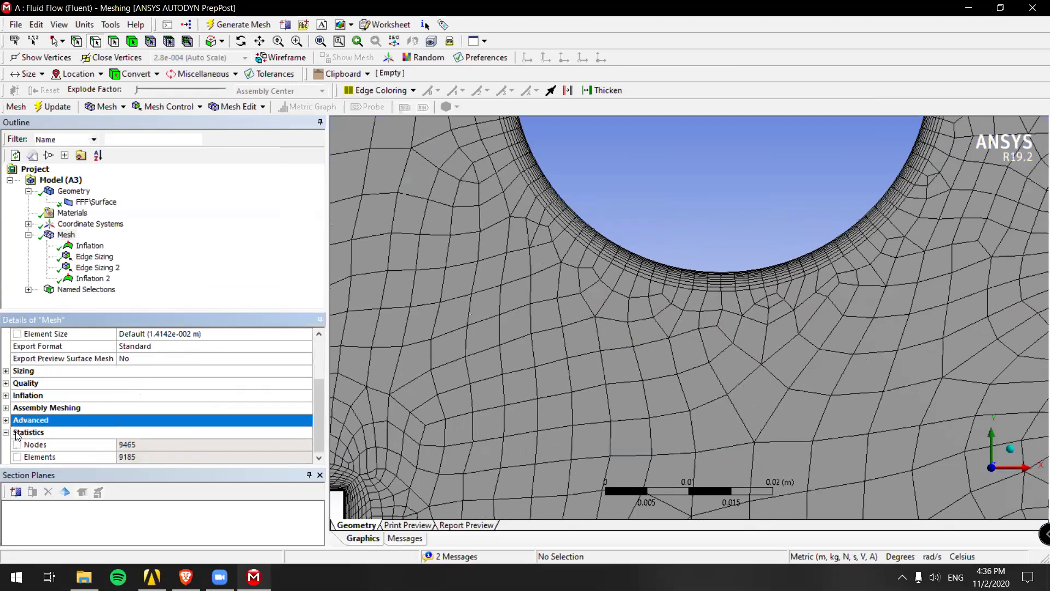
Expand the mesh quality settings and review the Check Mesh Quality and Target Skewness options
left_click(6, 383)
scroll(82, 408, "down", 2)
scroll(66, 408, "up", 3)
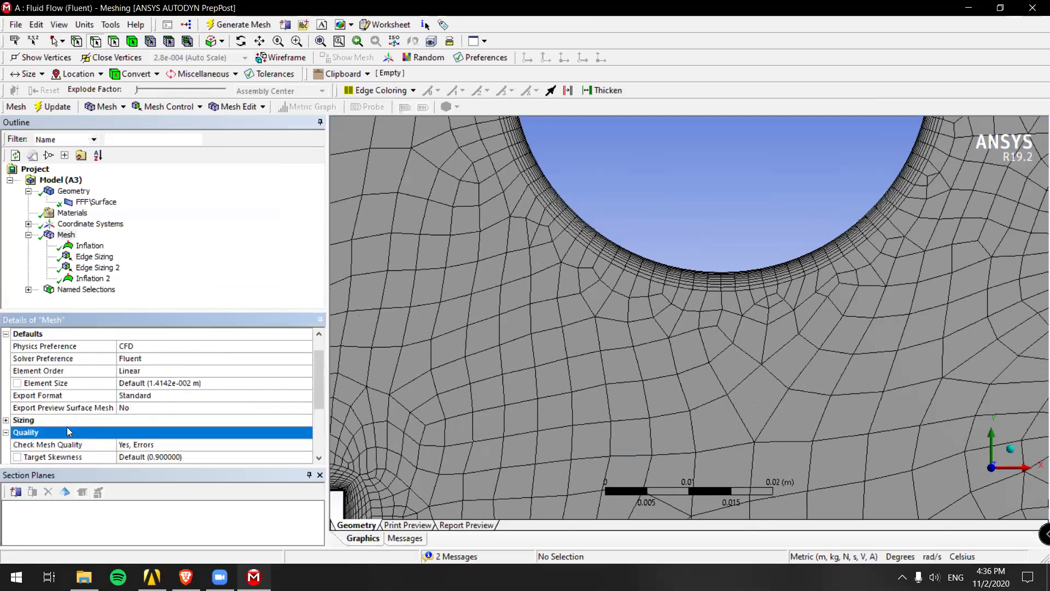
left_click(158, 456)
left_click_drag(315, 368, 314, 391)
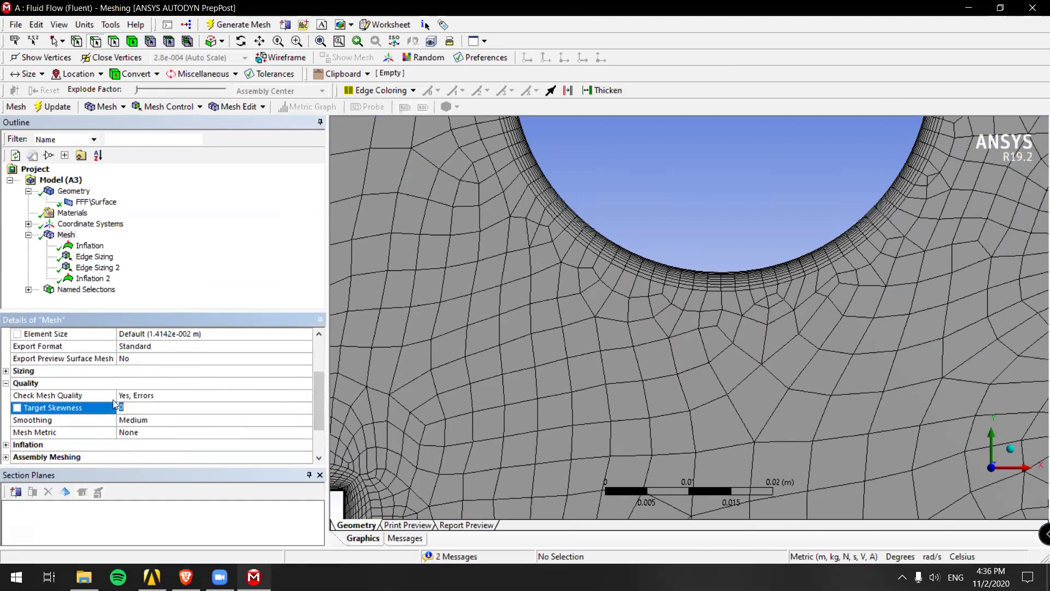
left_click(171, 395)
left_click(237, 408)
left_click(45, 384)
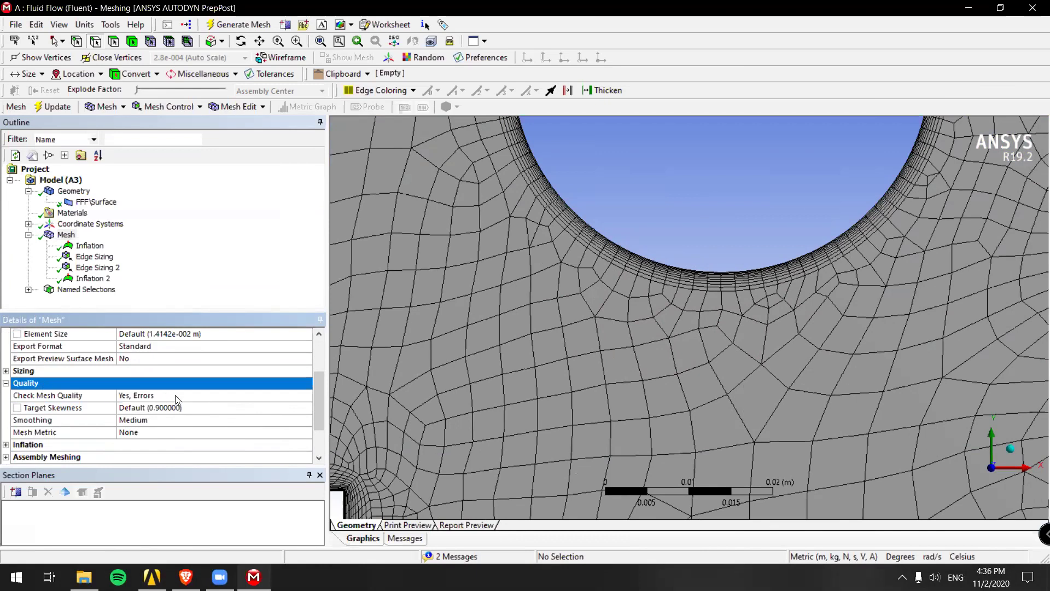
Review the mesh's Smoothing setting and browse the available Mesh Metric options
left_click(286, 395)
left_click_drag(313, 383, 317, 392)
left_click(277, 392)
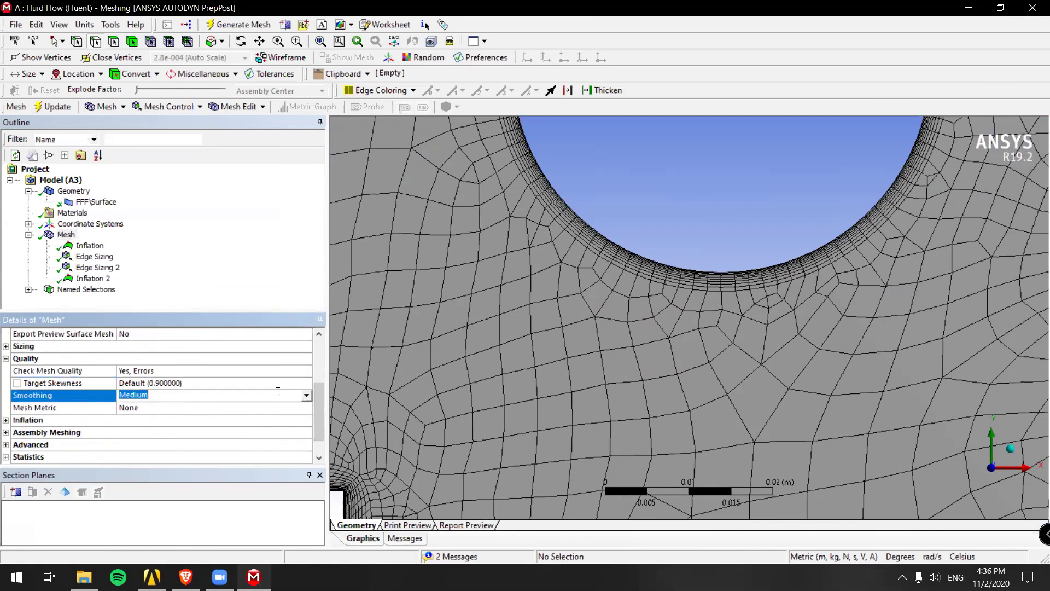
left_click(296, 407)
left_click(306, 407)
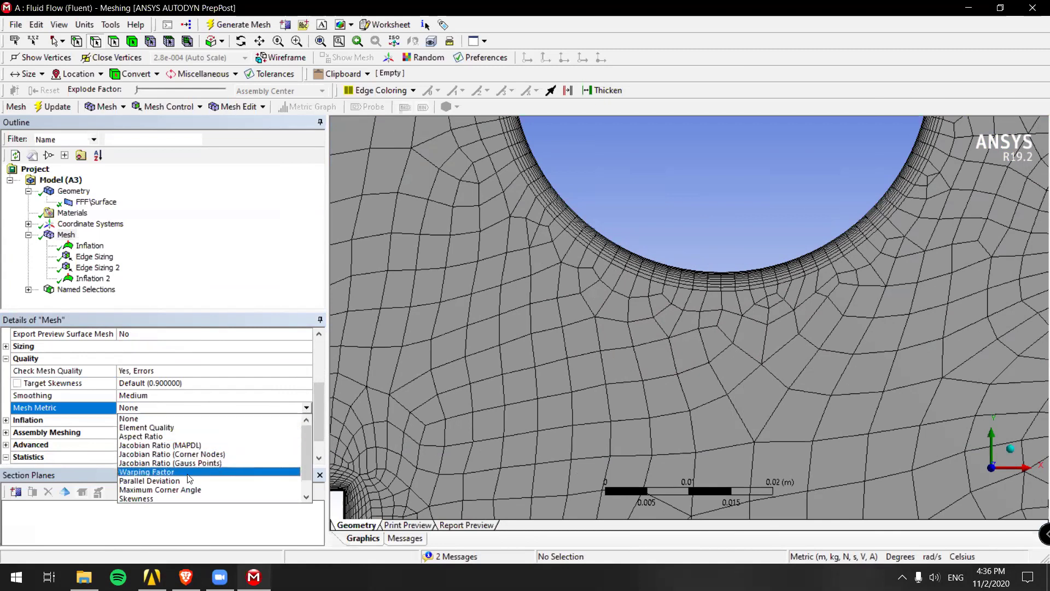
scroll(172, 481, "down", 1)
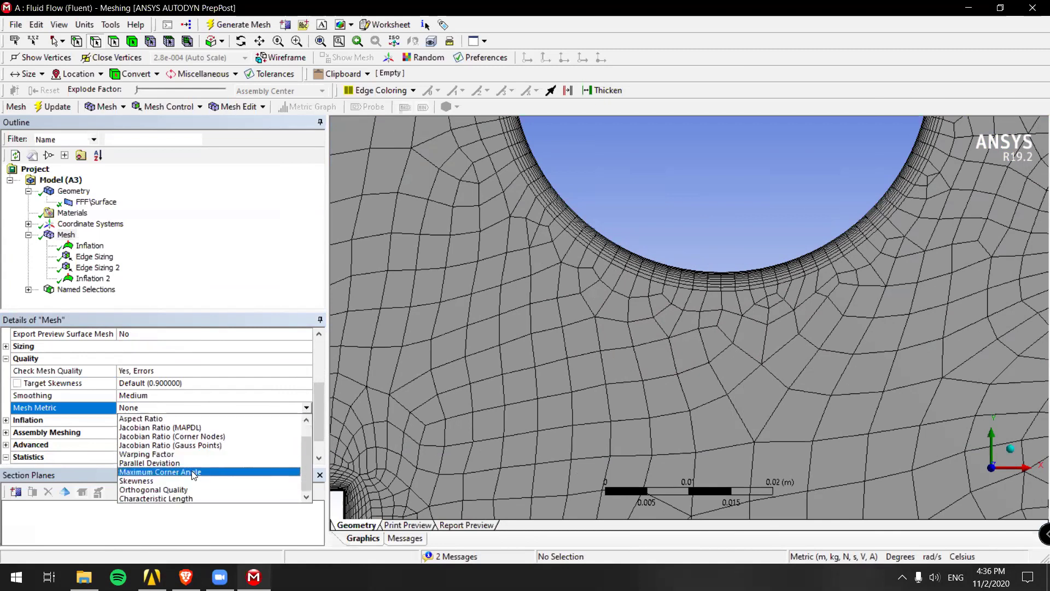
scroll(189, 464, "up", 1)
Check the node and element counts in the mesh statistics
left_click(76, 446)
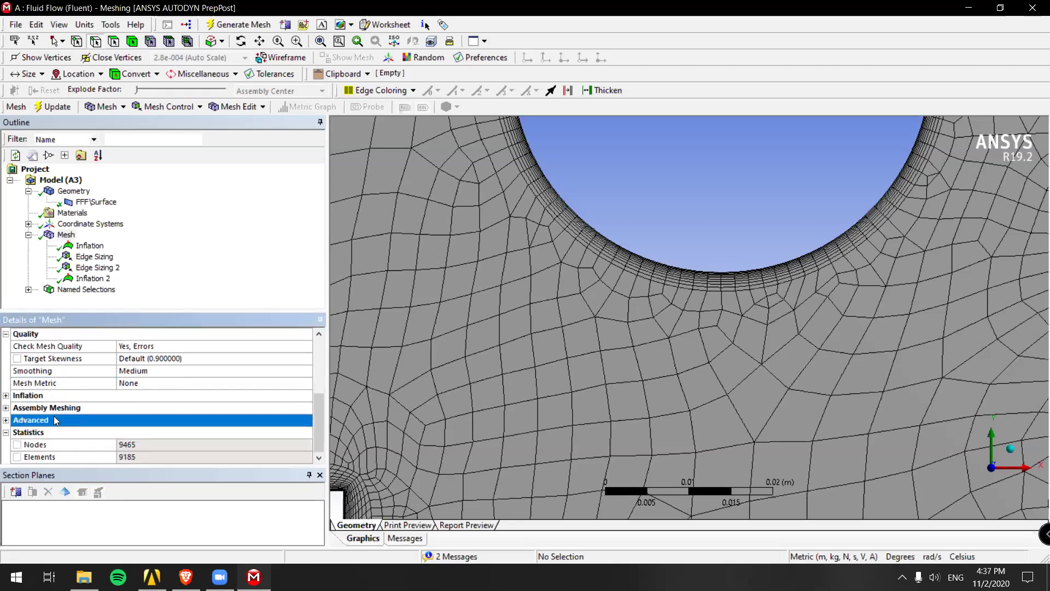
scroll(55, 415, "up", 3)
scroll(59, 418, "down", 3)
left_click(132, 446)
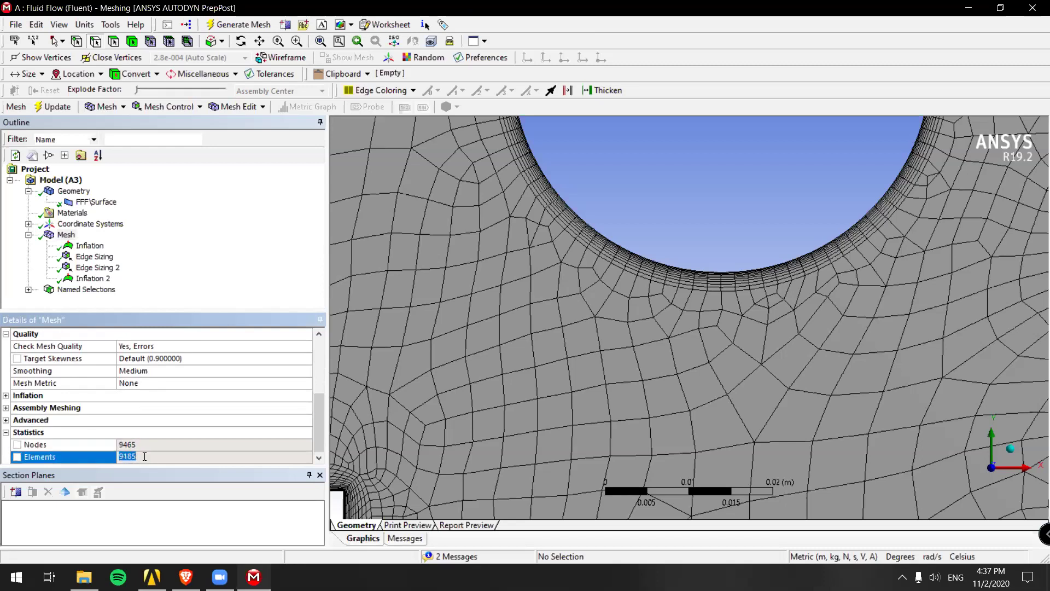
Set the mesh metric to Element Quality and isolate the Quad4 elements in the lowest-quality bar, near 0.13
left_click(199, 383)
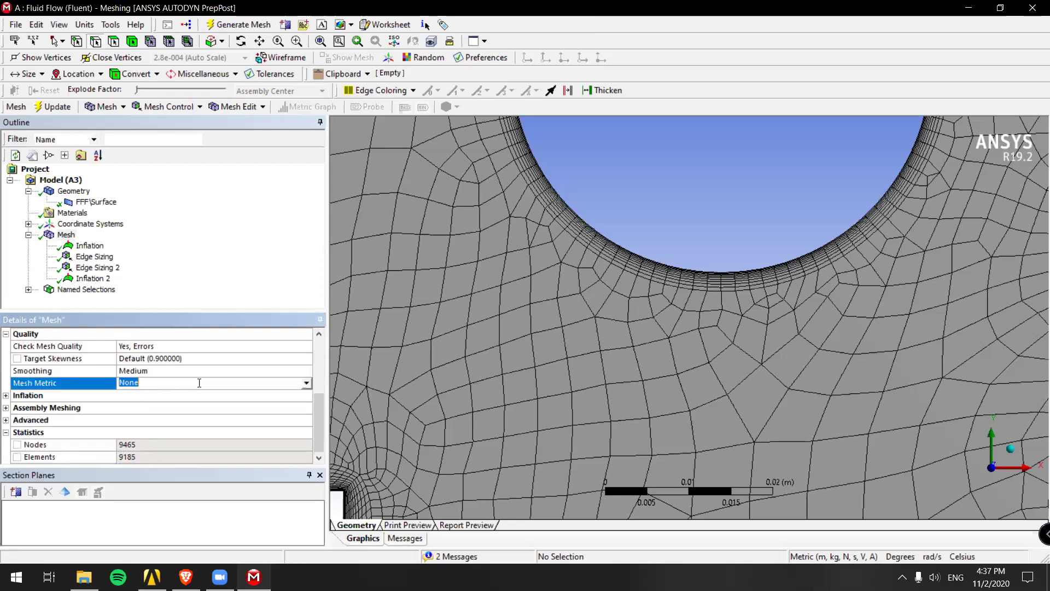
left_click(306, 384)
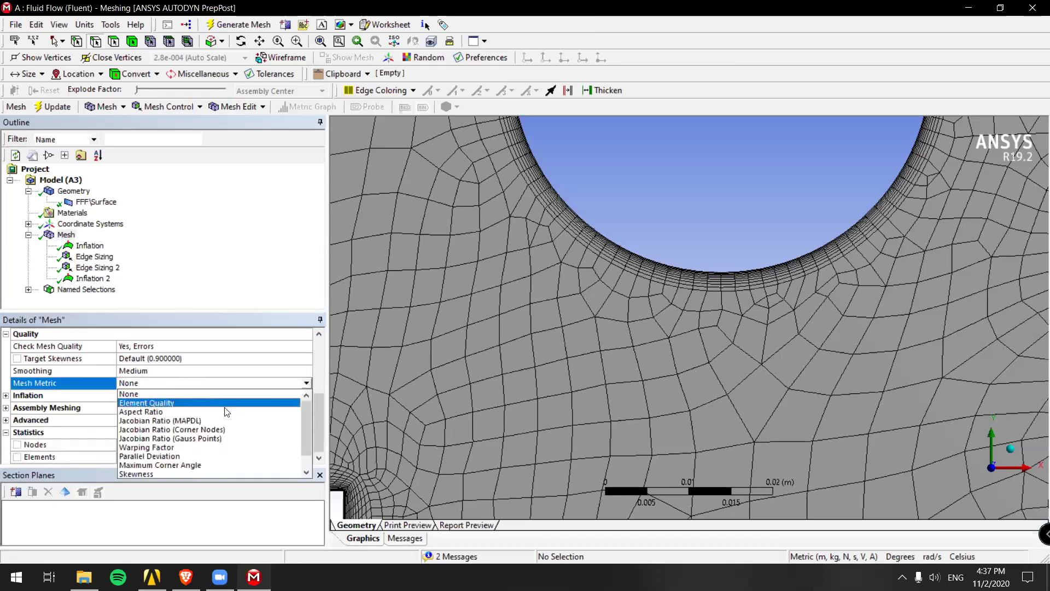
left_click(164, 403)
scroll(631, 423, "down", 1)
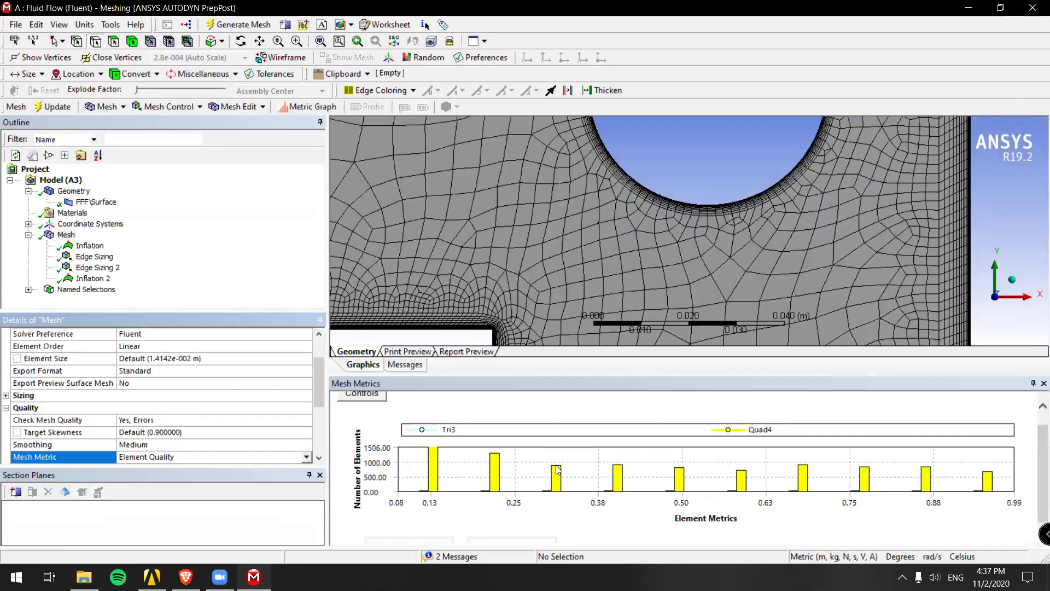
left_click(435, 469)
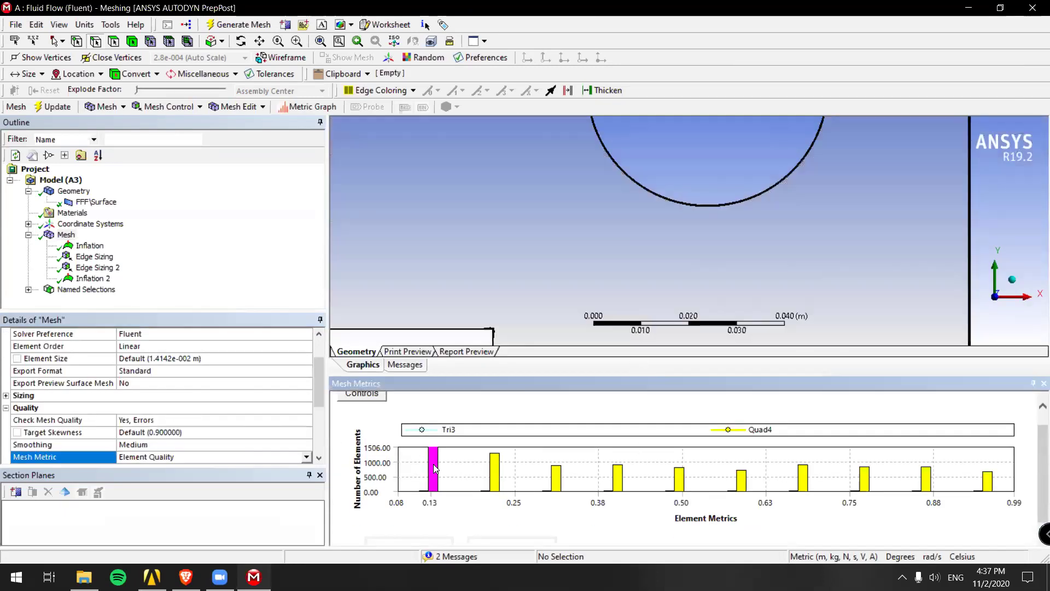
Switch the mesh metric to Skewness and isolate the Quad4 elements in the lowest-skewness bar to see where they lie
left_click(307, 456)
left_click(180, 548)
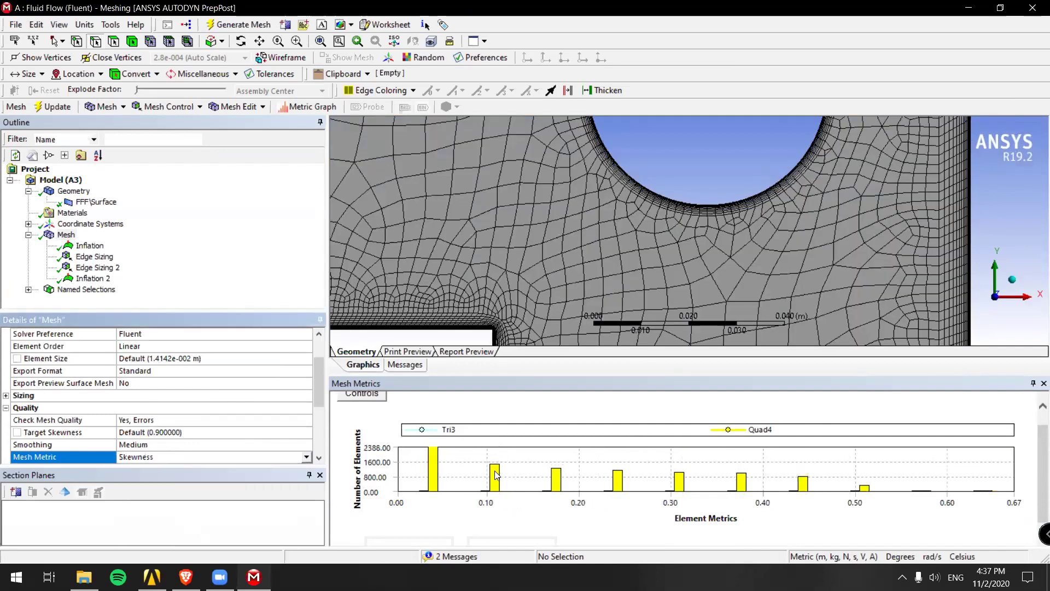
left_click(495, 479)
left_click(437, 469)
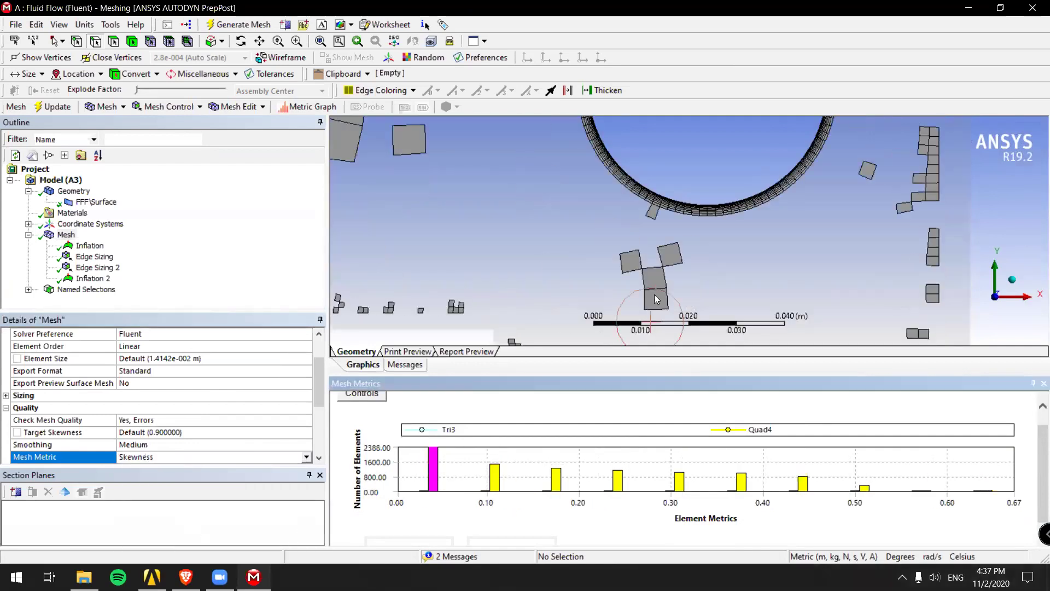
scroll(654, 294, "down", 3)
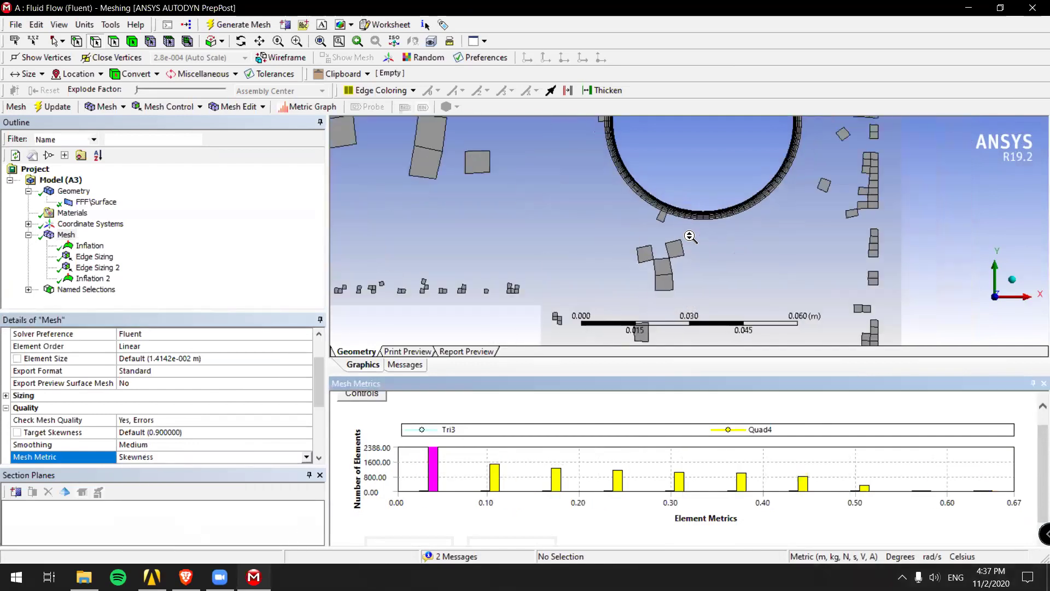
Switch the mesh metric to Orthogonal Quality and isolate the Quad4 elements in the highest-quality bar
left_click(306, 457)
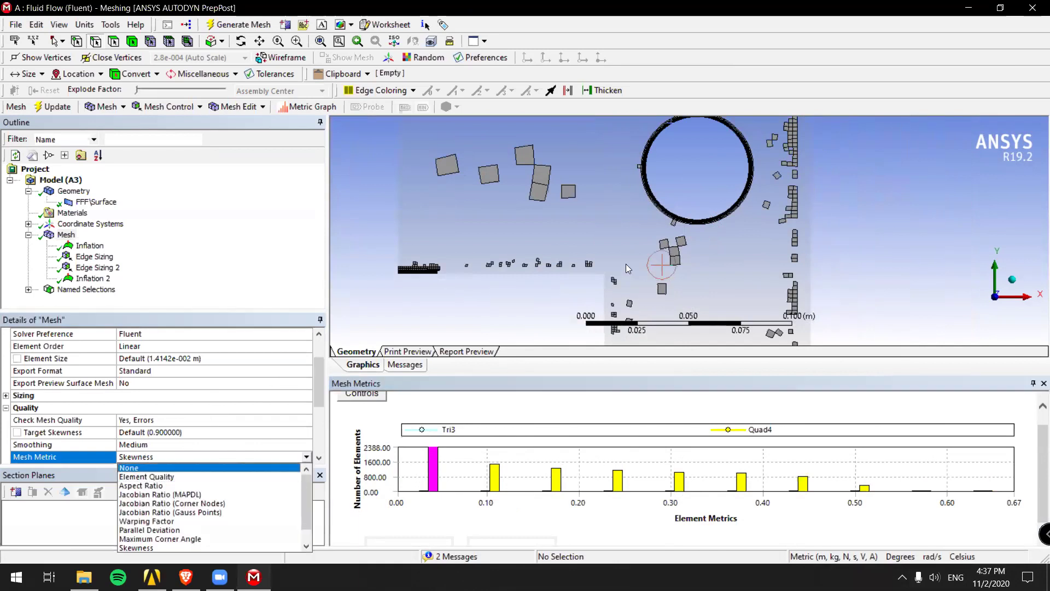
scroll(169, 533, "down", 1)
left_click(168, 538)
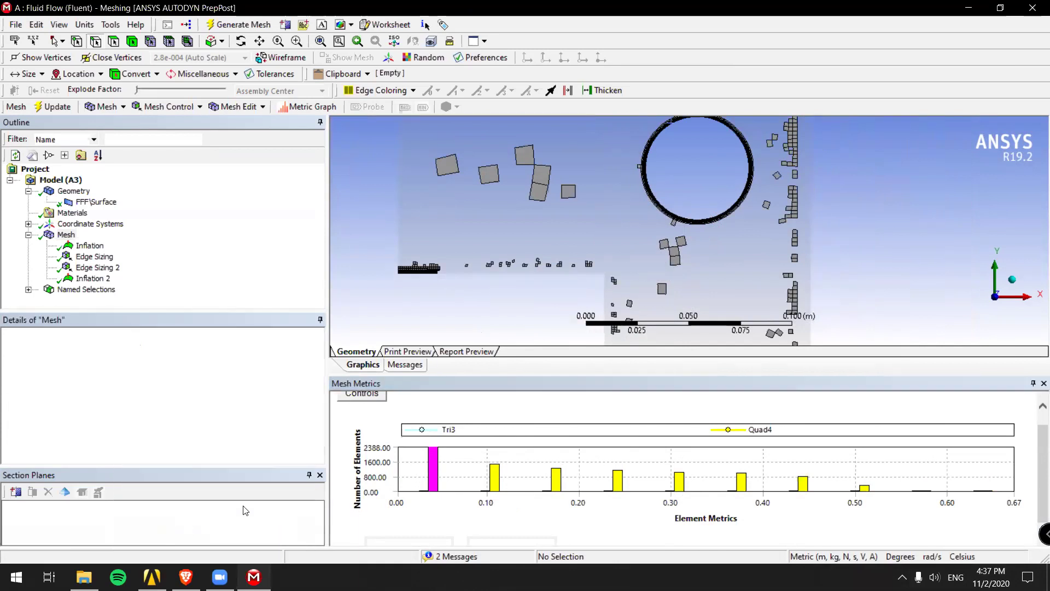
left_click(989, 464)
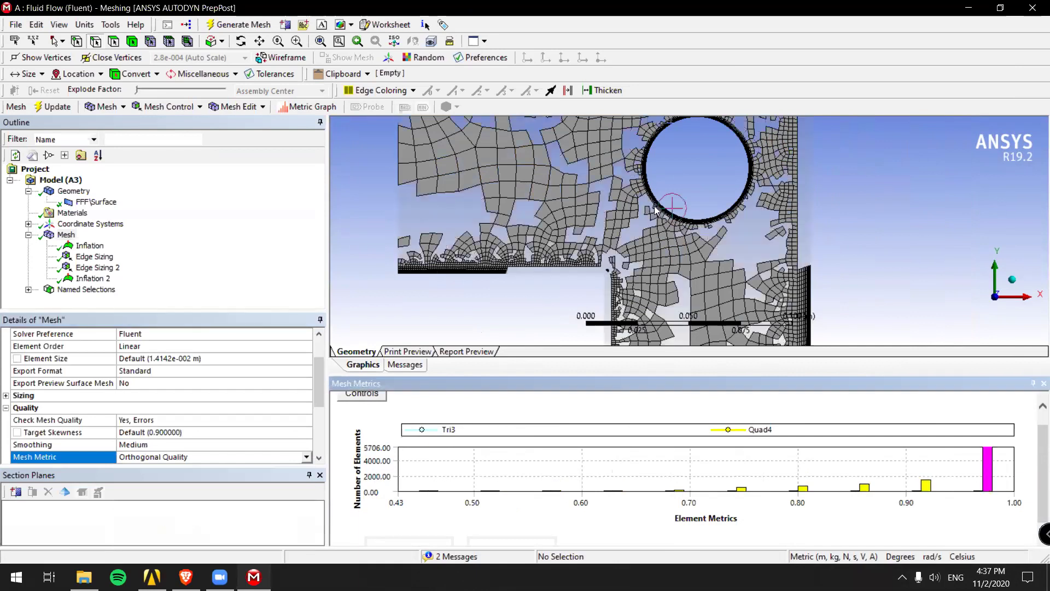
Isolate the Quad4 elements with orthogonal quality just below 0.70 and inspect those at the domain's inner corner
left_click(438, 495)
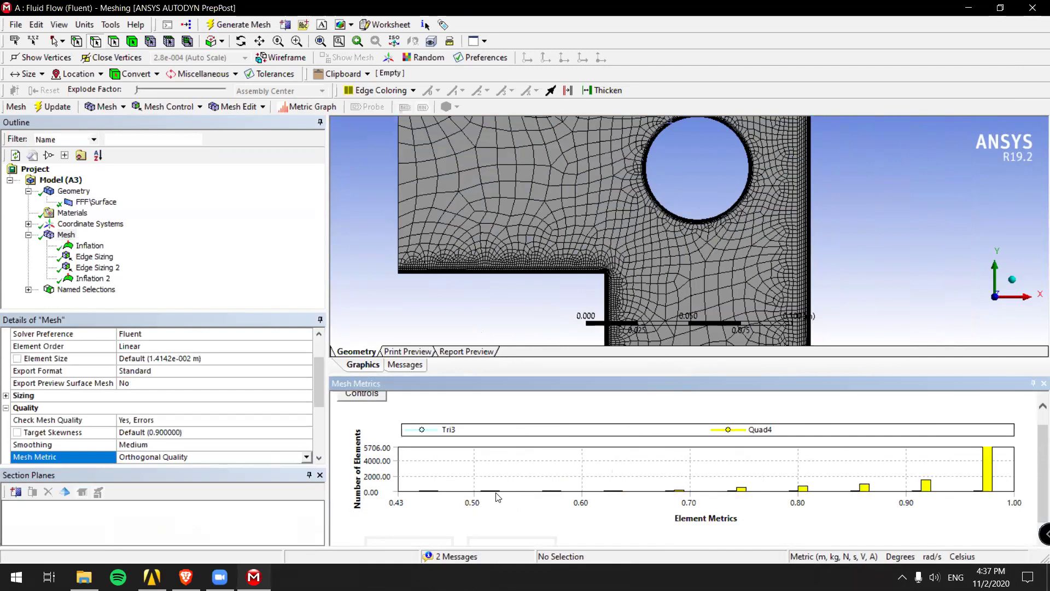
left_click(682, 495)
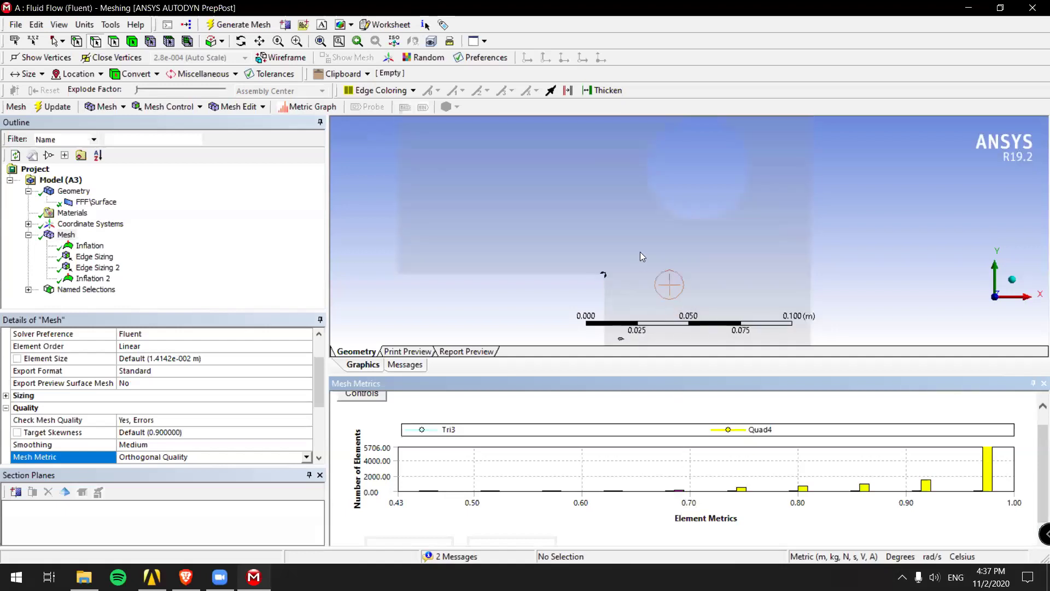
scroll(604, 268, "up", 2)
middle_click_drag(581, 282, 769, 217, "ctrl")
scroll(655, 159, "up", 2)
scroll(675, 293, "up", 1)
scroll(680, 227, "up", 3)
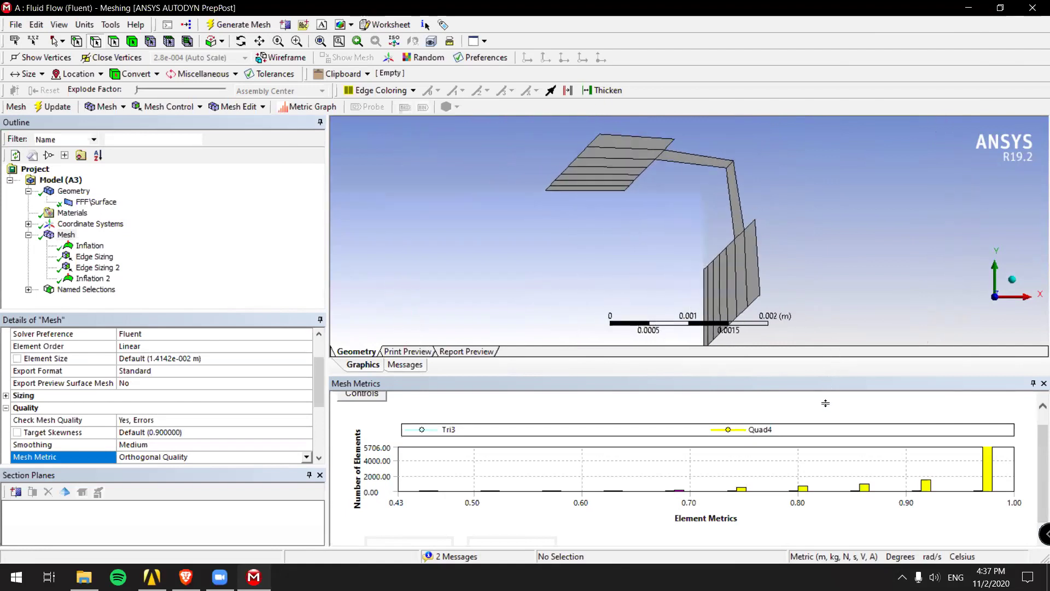
Enlarge the graphics area, examine the isolated lower-orthogonal-quality elements at the outer corner and lower end, and restore the full mesh display
left_click_drag(822, 442, 822, 510)
middle_click_drag(744, 273, 786, 265, "ctrl")
scroll(786, 265, "down", 5)
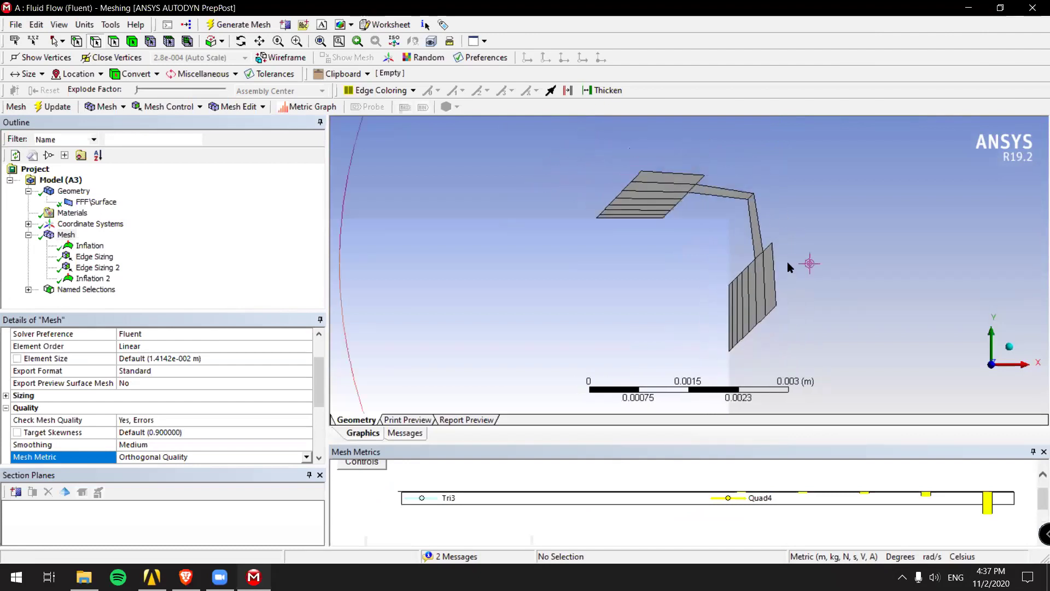
scroll(789, 250, "down", 9)
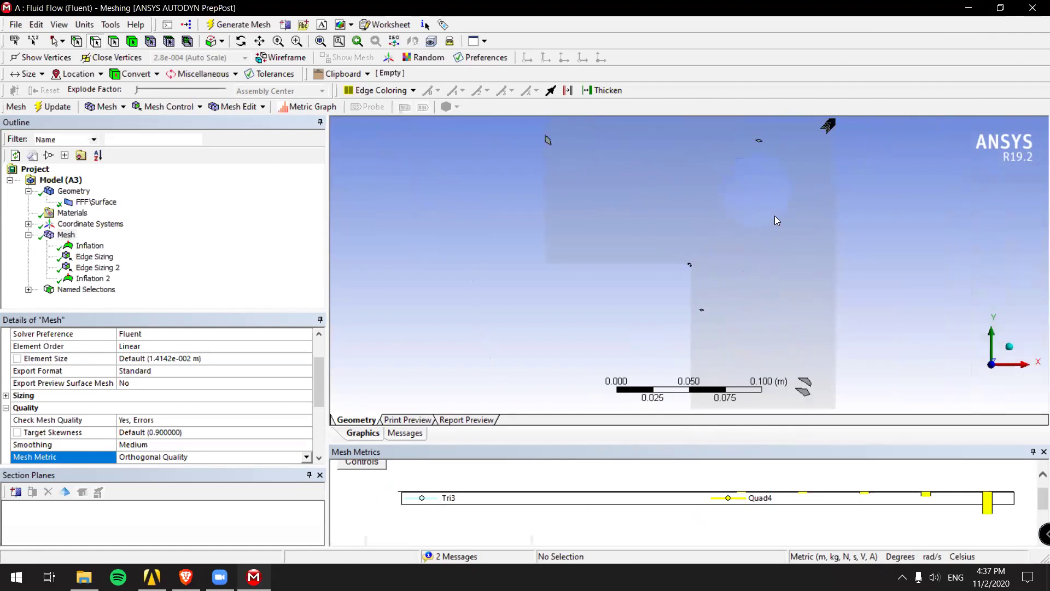
scroll(785, 199, "up", 9)
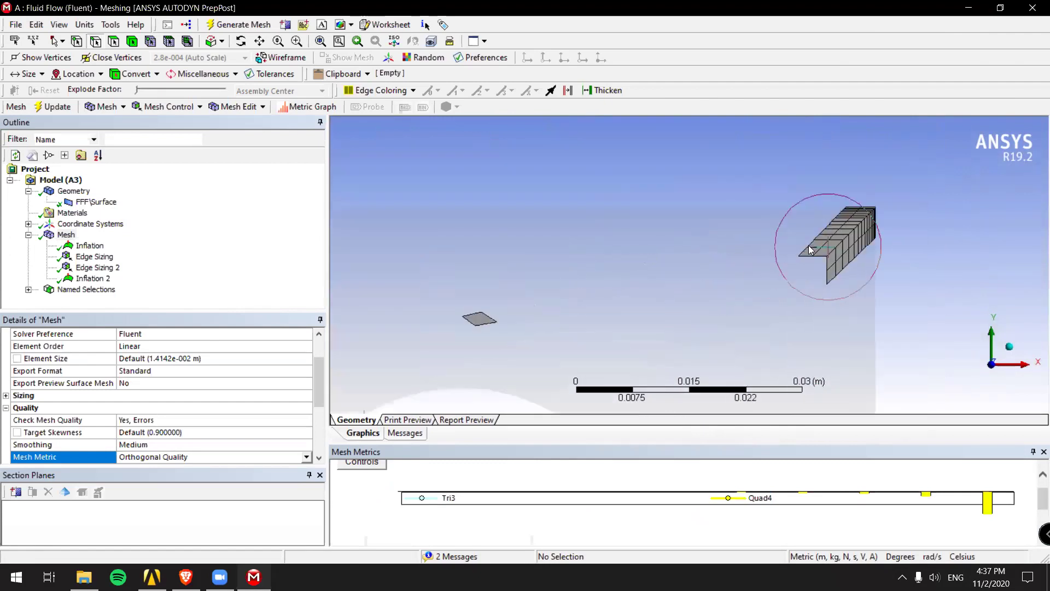
middle_click_drag(733, 264, 692, 206)
scroll(692, 206, "down", 5)
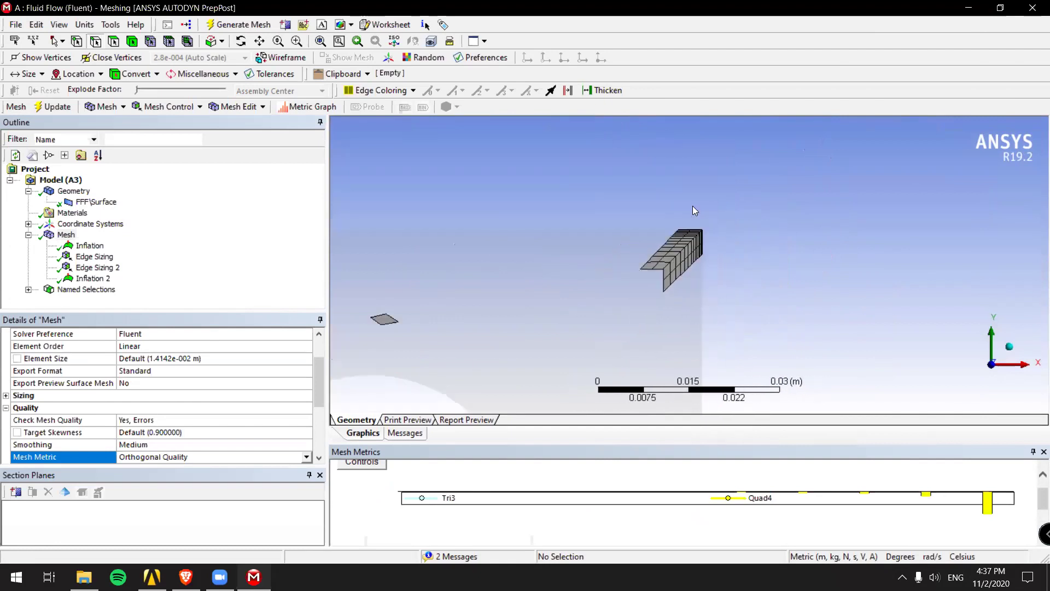
middle_click_drag(520, 278, 842, 113)
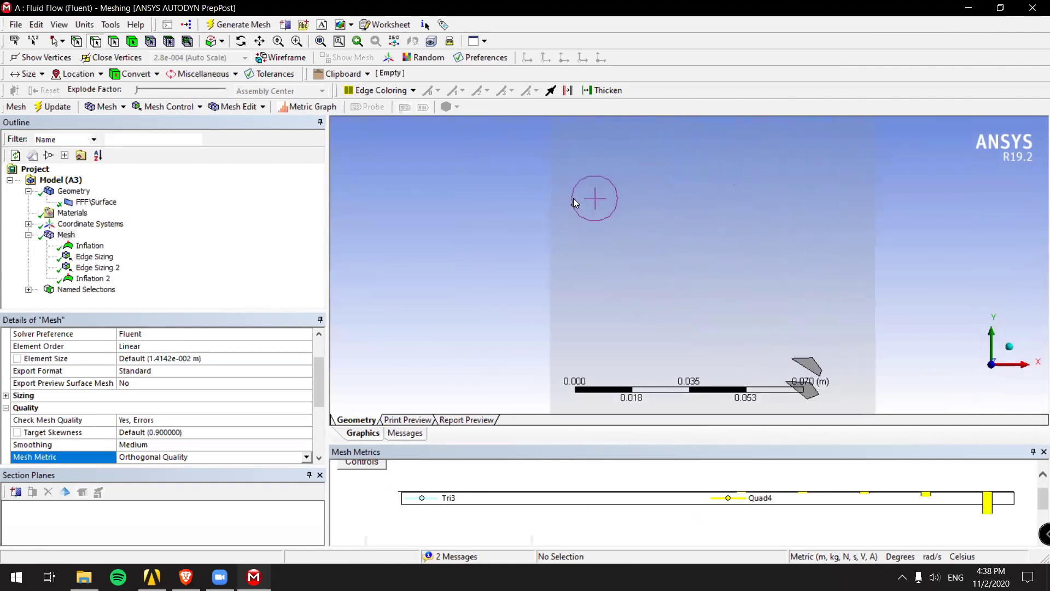
scroll(575, 198, "up", 3)
middle_click_drag(573, 193, 809, 244)
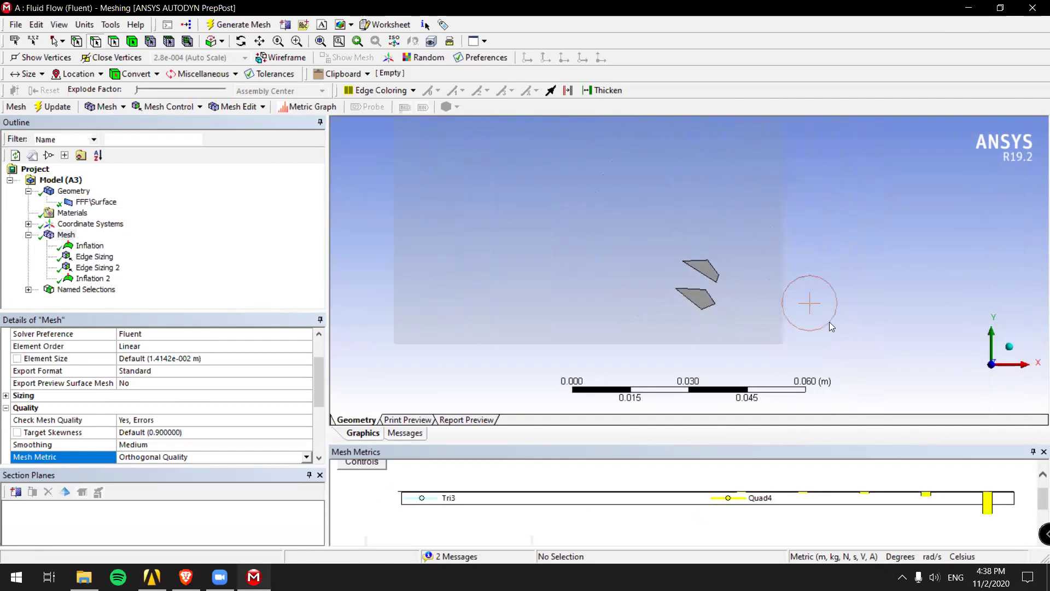
left_click(986, 506)
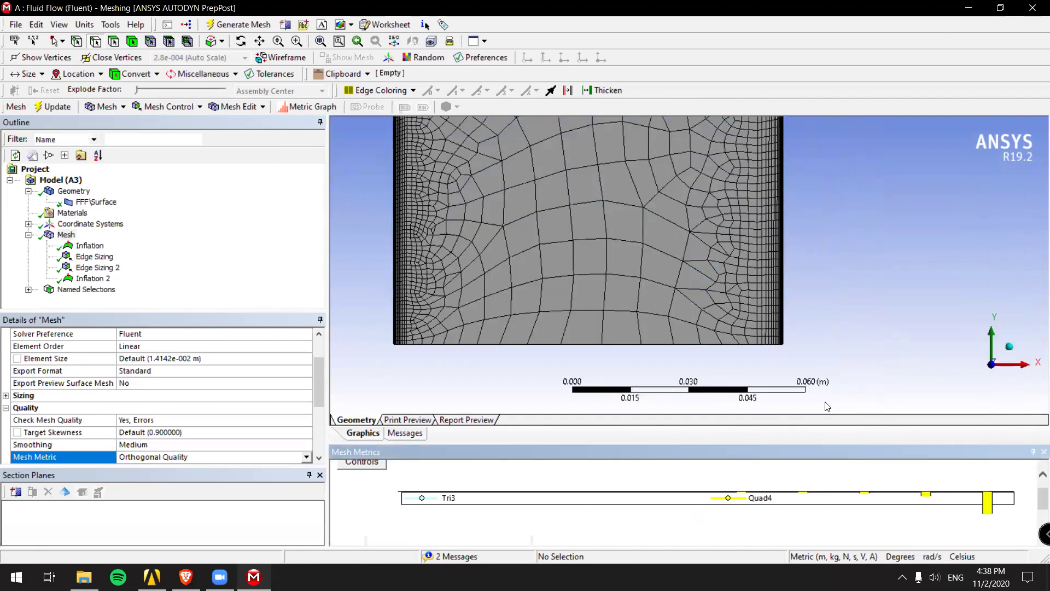
Set the mesh metric back to Element Quality, enlarge the chart, and compare the elements in its highest and lowest bars
left_click(305, 457)
left_click(159, 467)
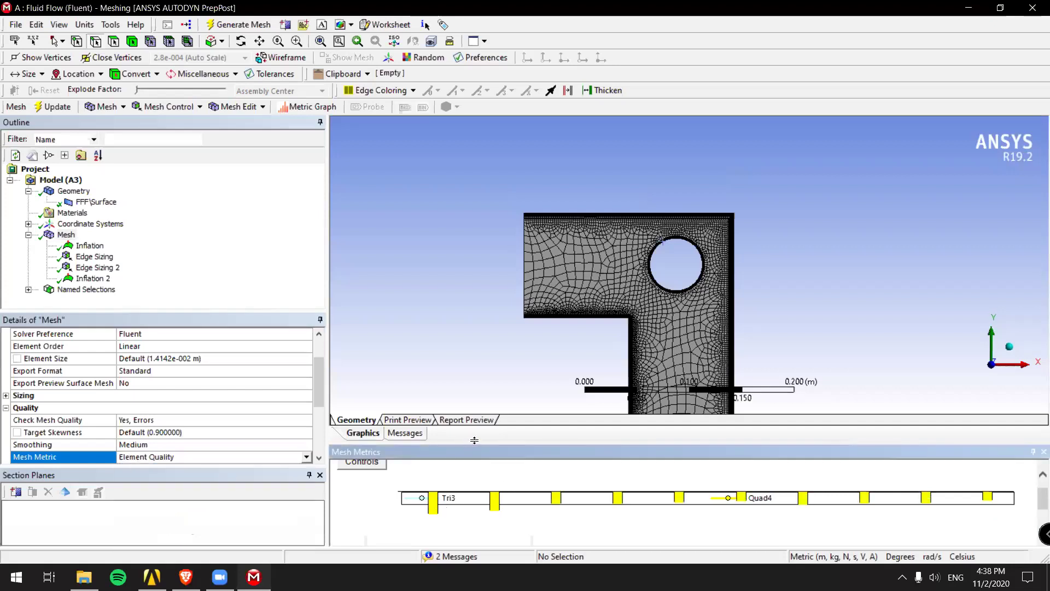
left_click_drag(474, 440, 491, 365)
left_click(435, 474)
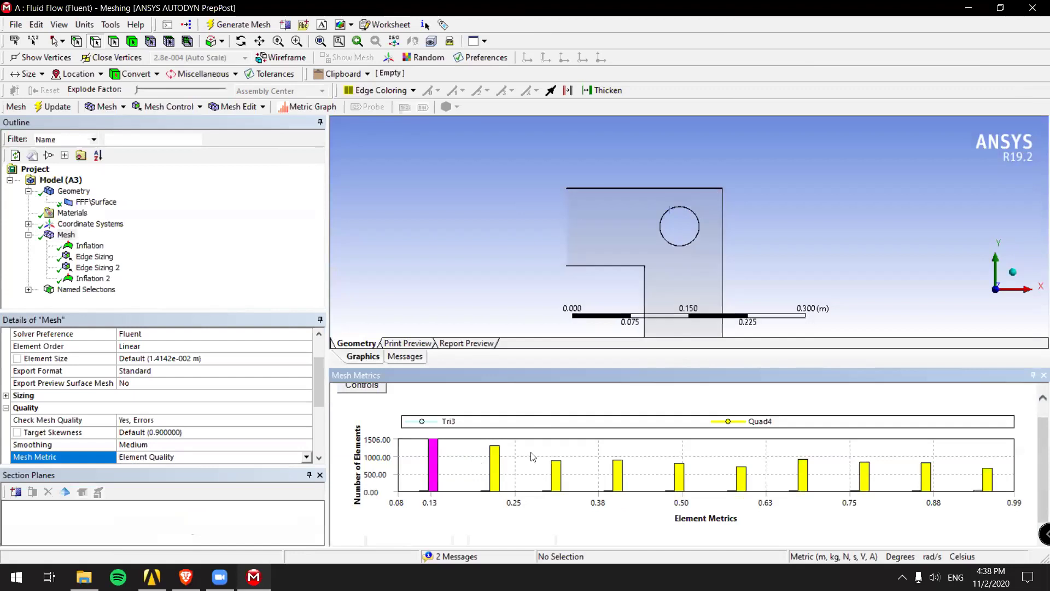
left_click(984, 481)
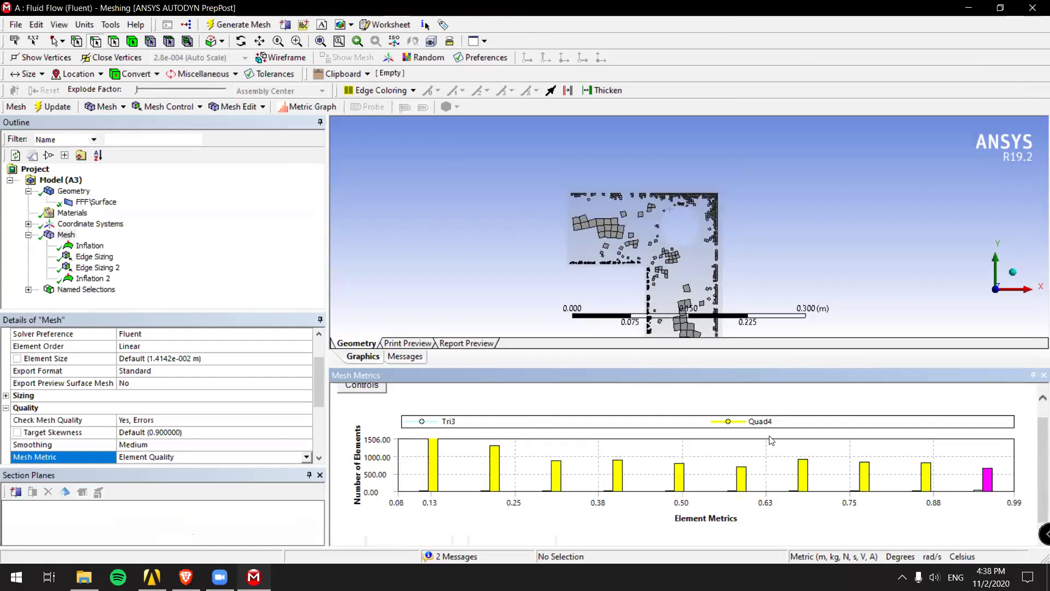
left_click(499, 470)
left_click(436, 467)
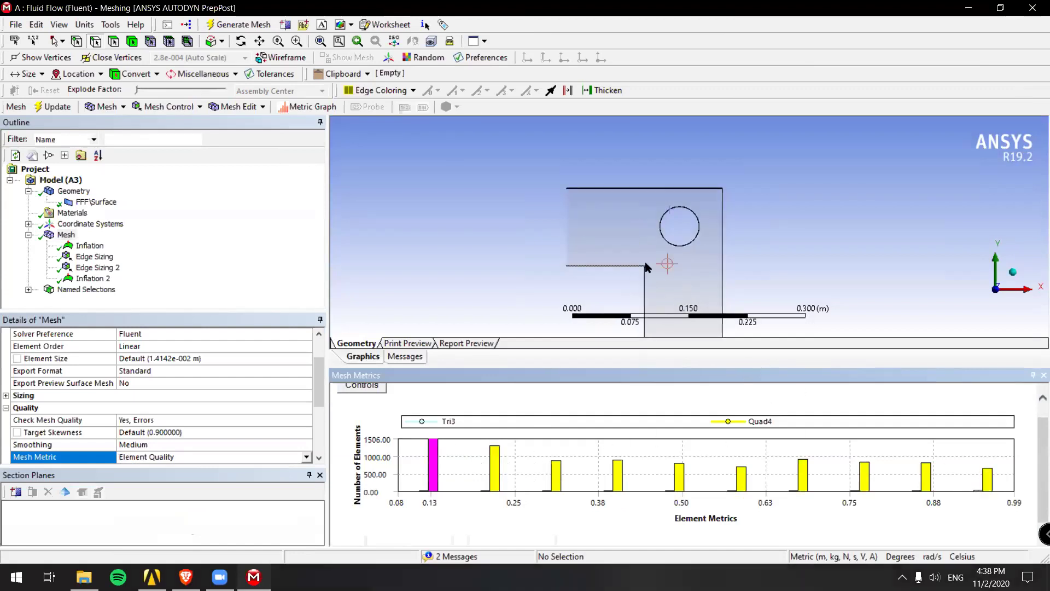
Inspect the isolated lowest-element-quality cells in the inflation layers around the circular hole
scroll(656, 257, "up", 10)
scroll(690, 238, "up", 4)
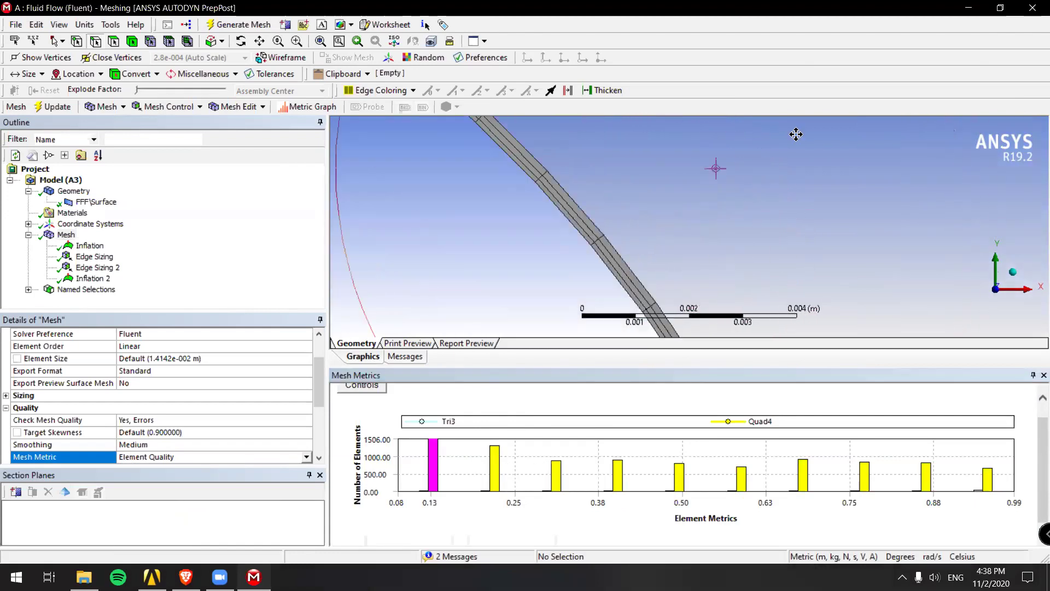
scroll(689, 223, "down", 8)
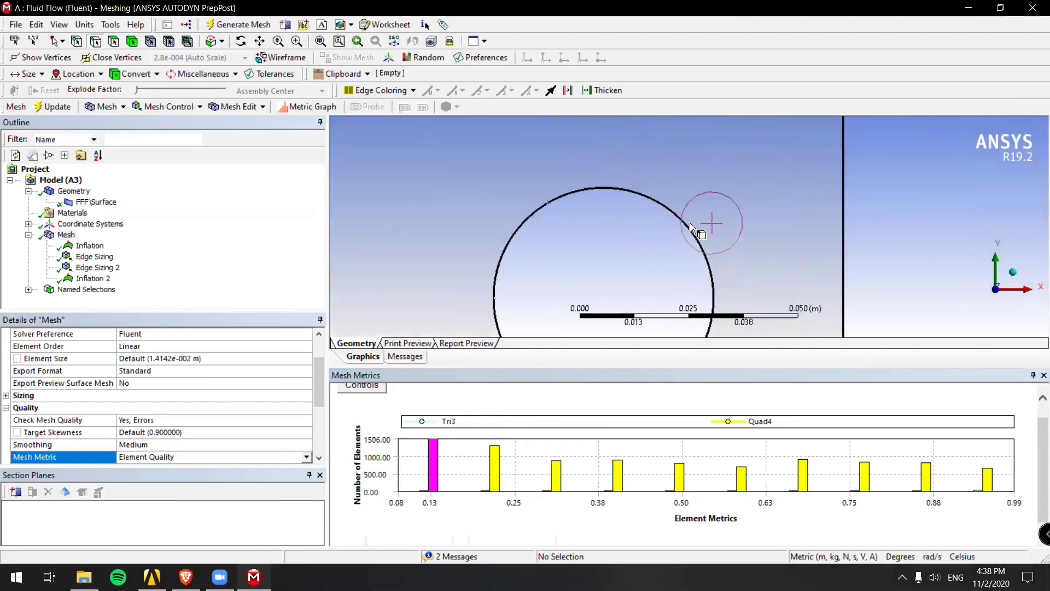
scroll(716, 224, "down", 2)
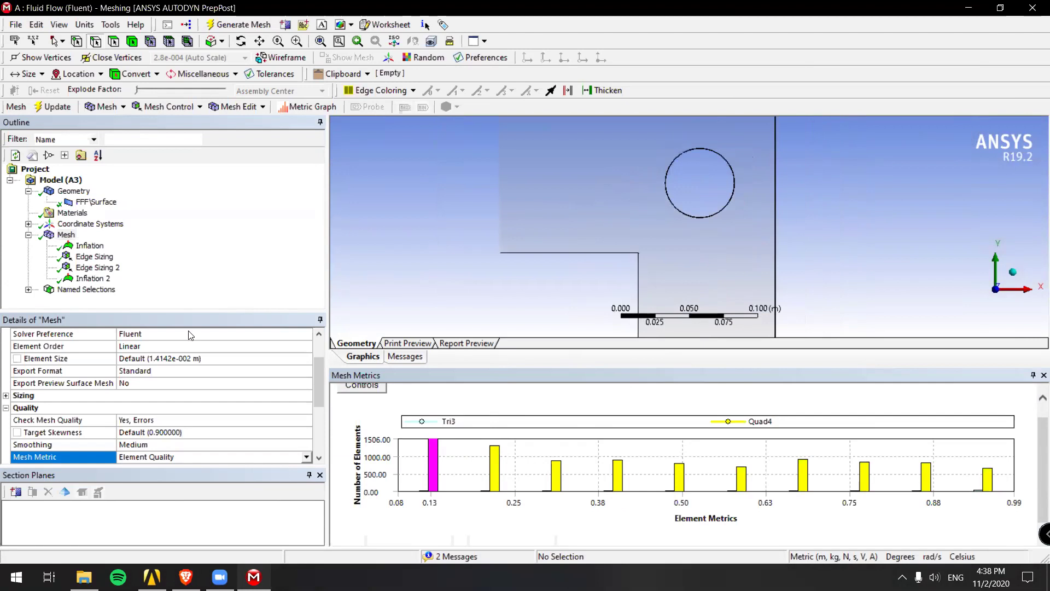
Set the mesh metric to None and view the full mesh of the L-shaped domain
left_click(305, 457)
left_click(191, 465)
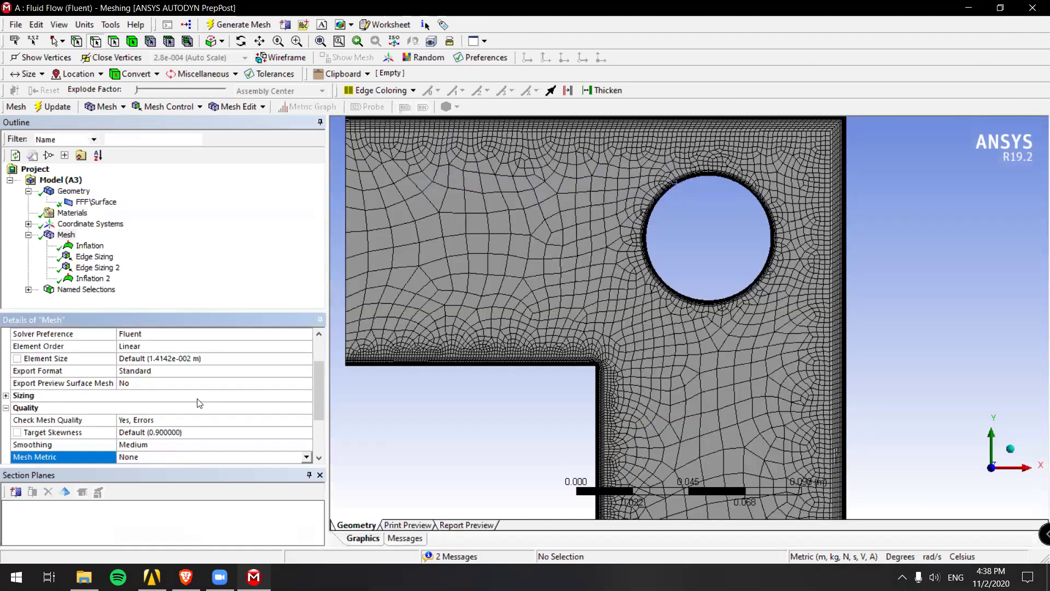
scroll(636, 295, "down", 3)
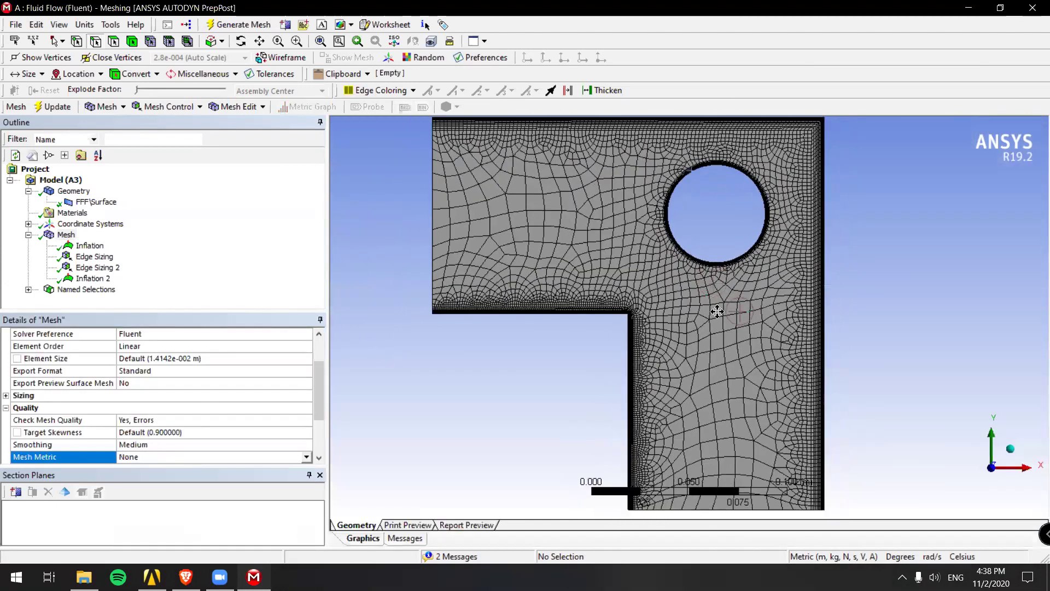
scroll(732, 323, "down", 2)
middle_click_drag(738, 328, 696, 307, "ctrl")
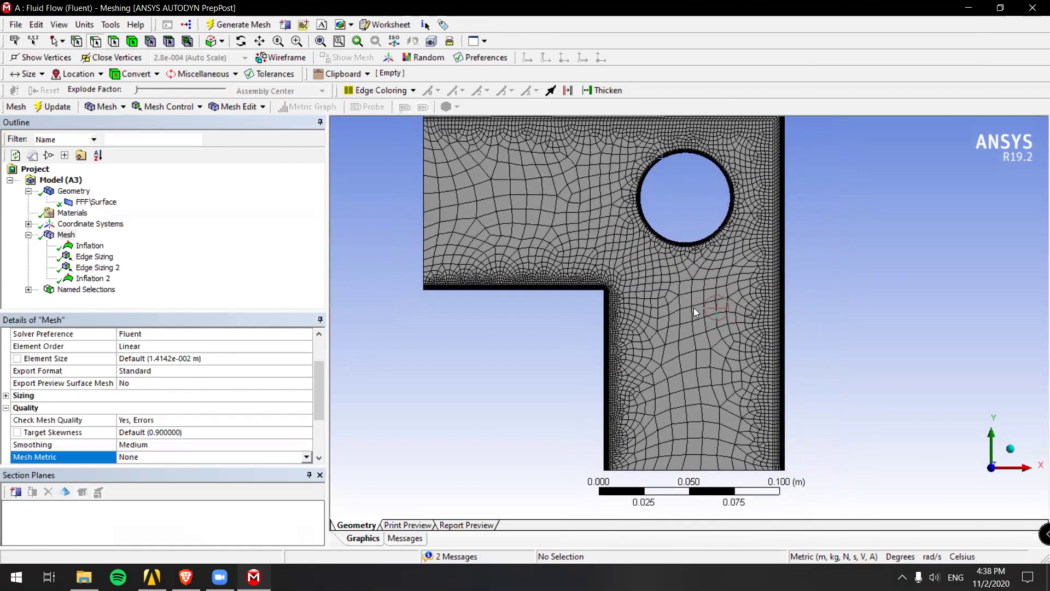
Examine the inflation layers along the outer wall and around the circular hole, and compare their transition to the surrounding mesh
scroll(697, 303, "down", 1)
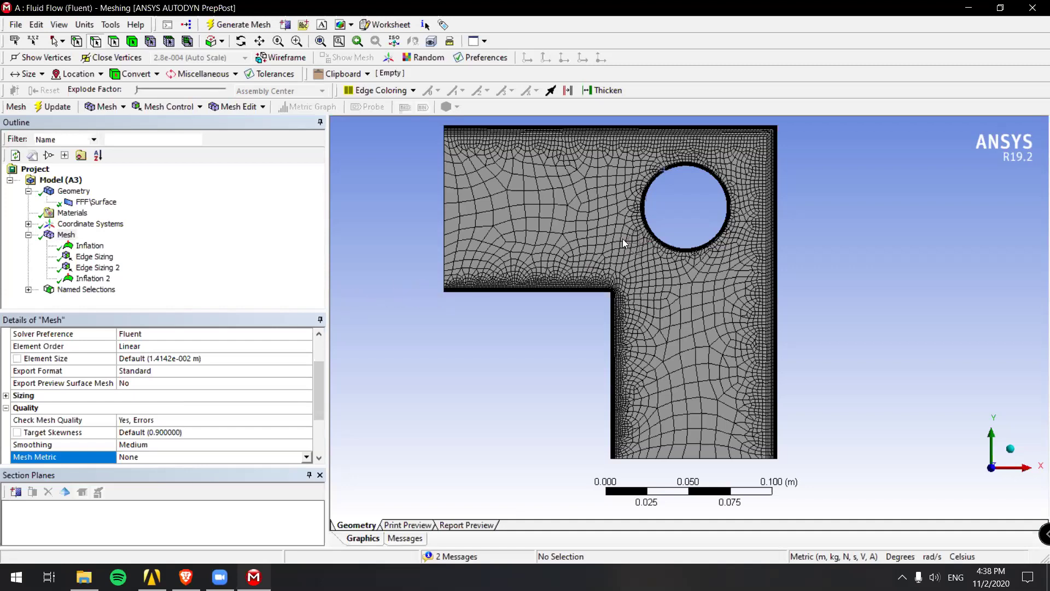
scroll(691, 170, "up", 3)
middle_click_drag(697, 144, 469, 223, "ctrl")
scroll(684, 268, "up", 5)
scroll(837, 289, "up", 2)
middle_click_drag(836, 289, 601, 194, "ctrl")
scroll(620, 209, "down", 4)
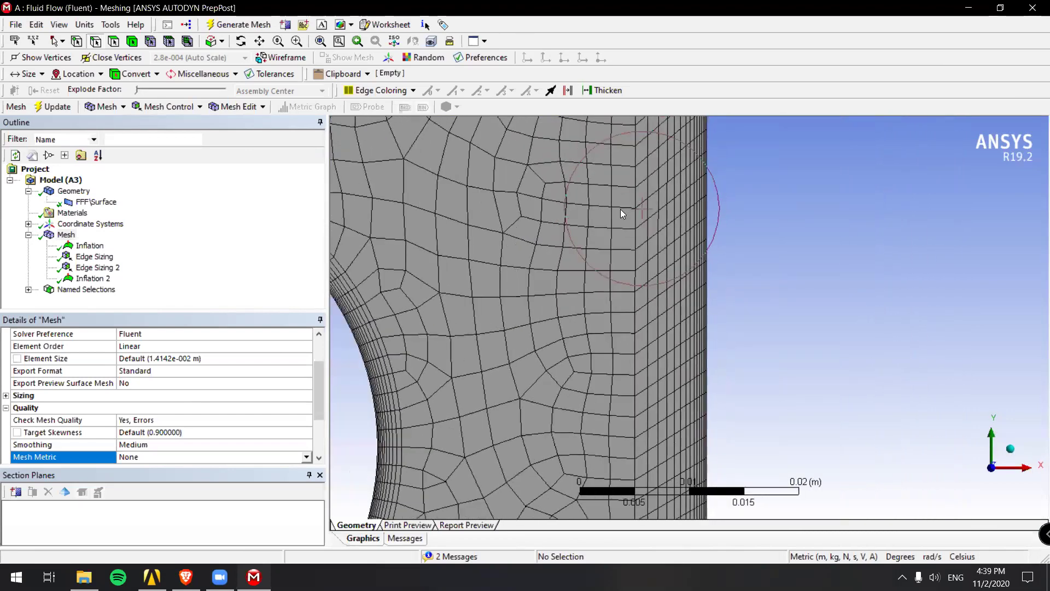
middle_click_drag(514, 277, 666, 283, "ctrl")
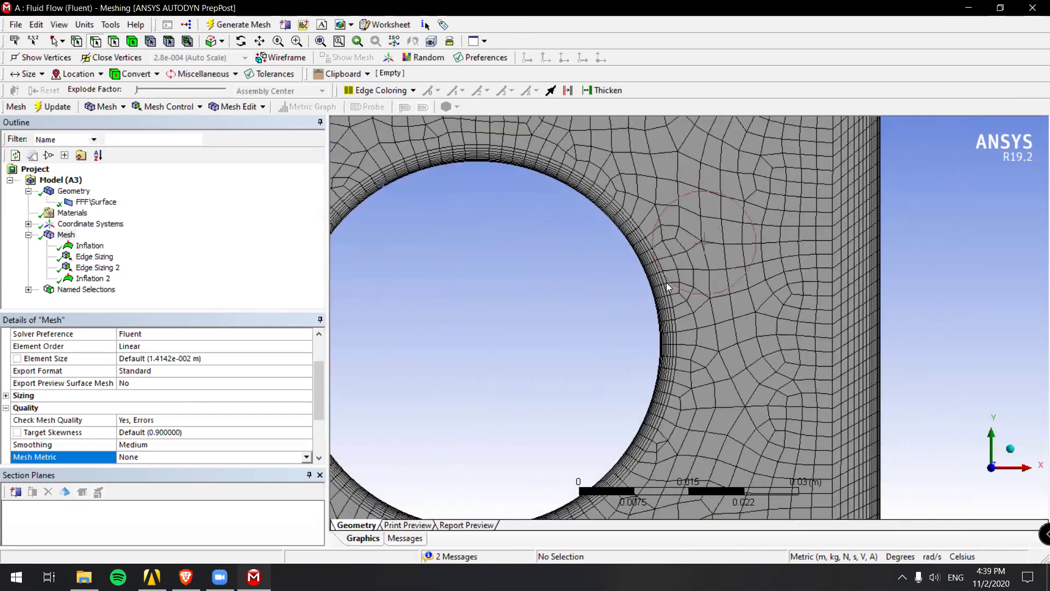
scroll(666, 283, "up", 4)
Set the maximum layers of the hole's Inflation 2 control to 12 and update the mesh
left_click(92, 278)
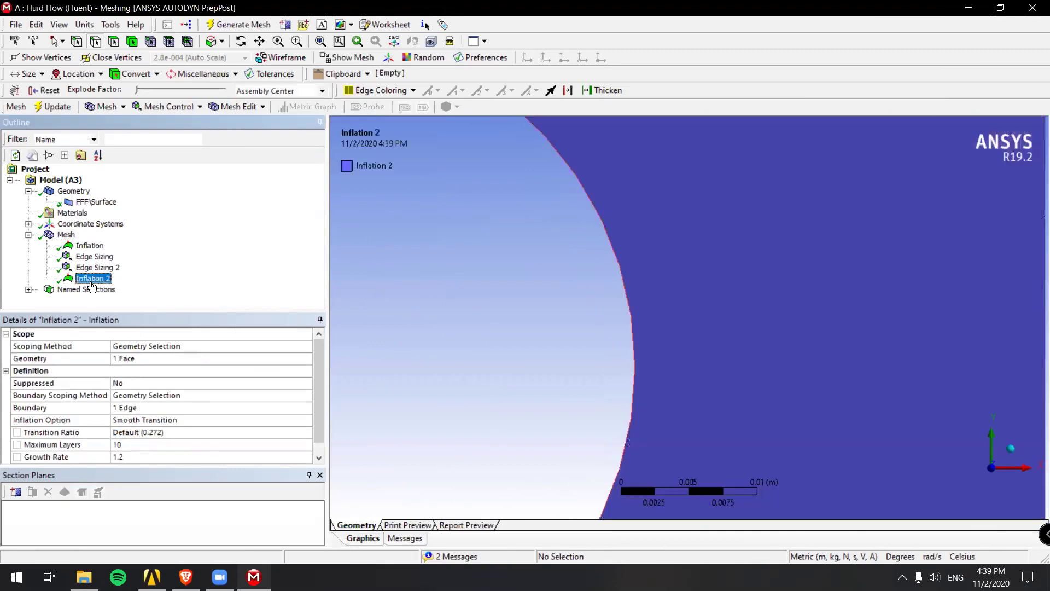
scroll(167, 424, "down", 1)
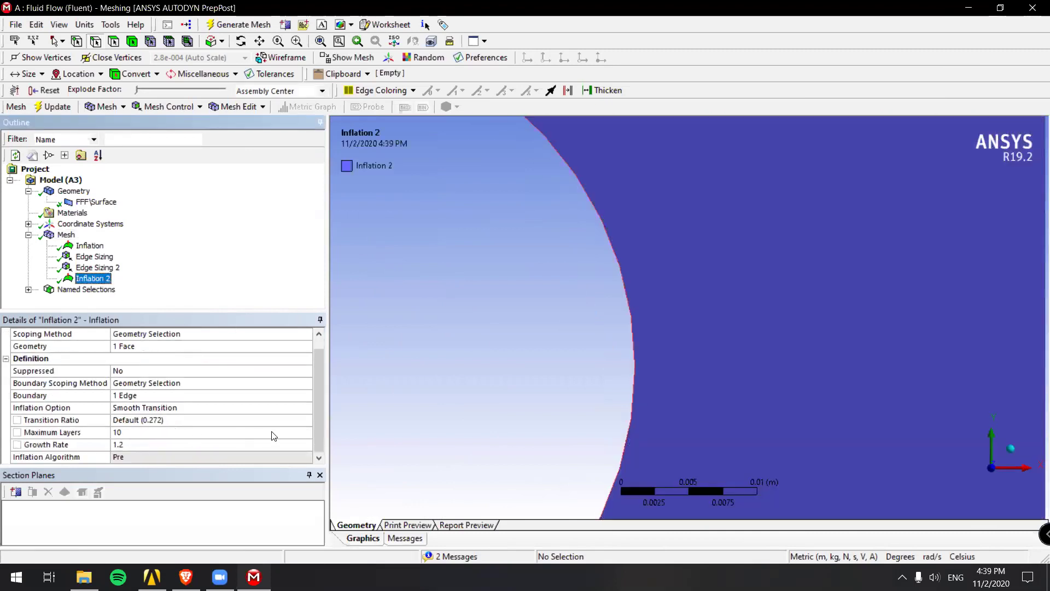
left_click(289, 438)
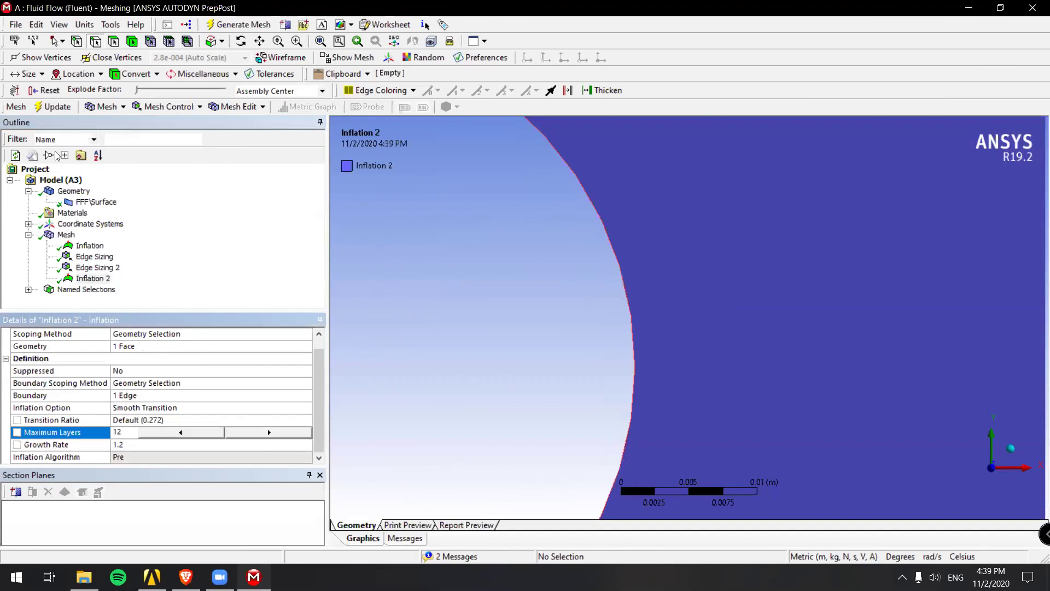
left_click(58, 108)
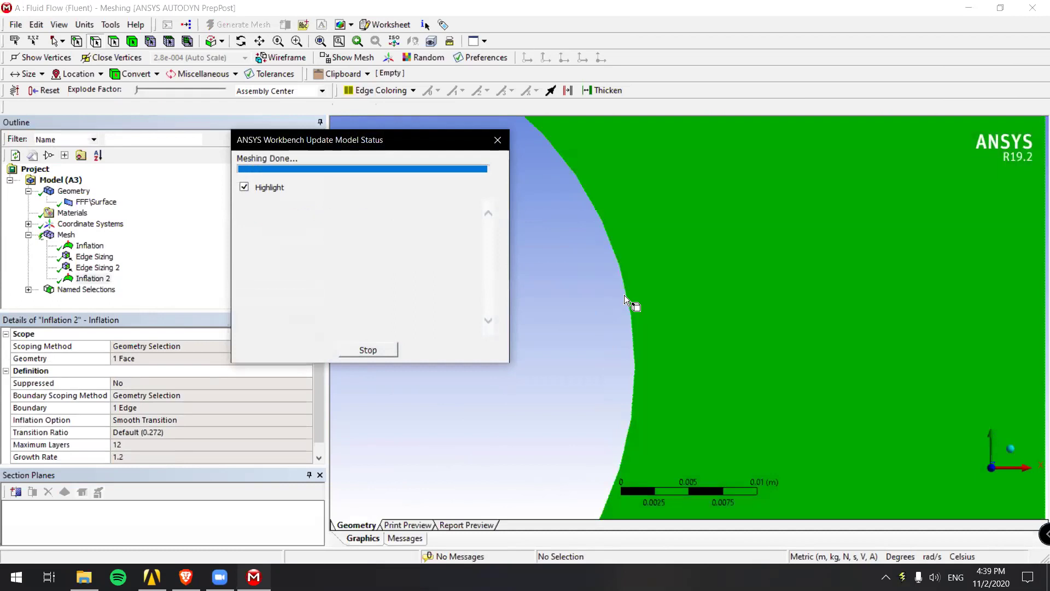
scroll(649, 295, "down", 4)
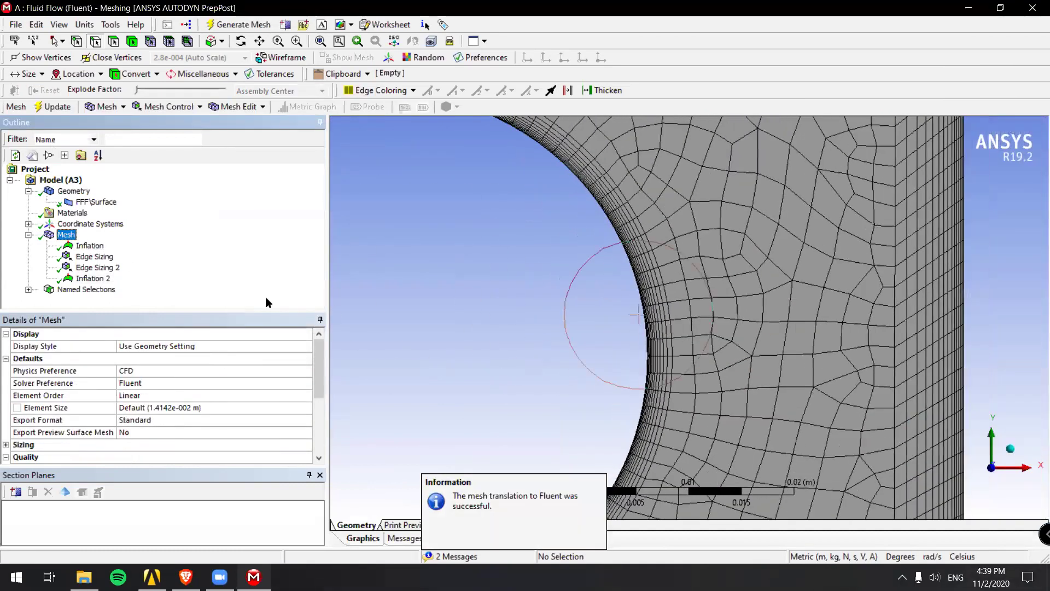
Set the transition ratio of Inflation 2 to 0.5 and update the mesh again
left_click(93, 277)
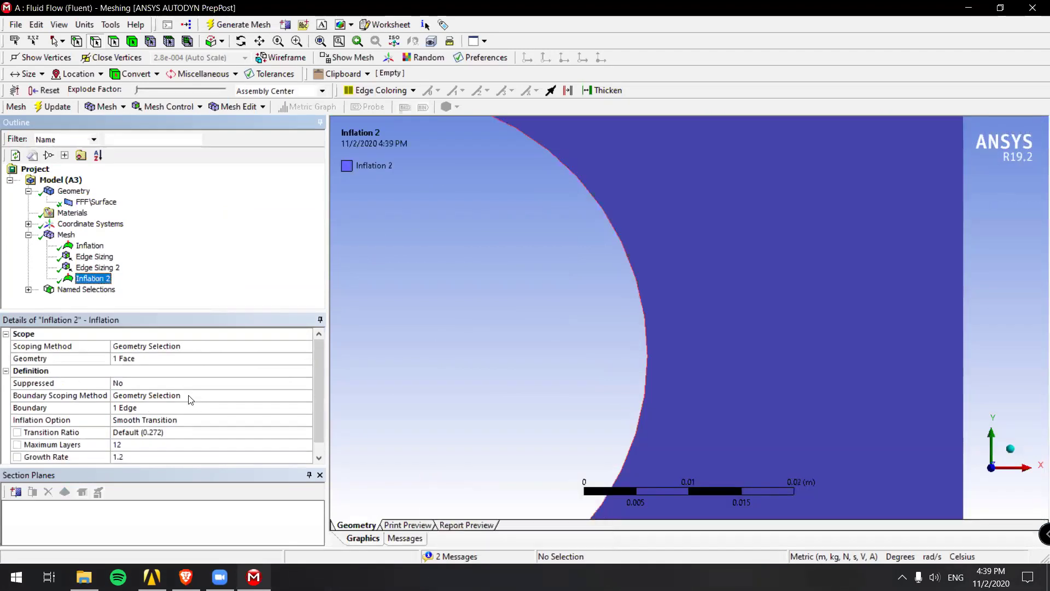
scroll(177, 444, "down", 1)
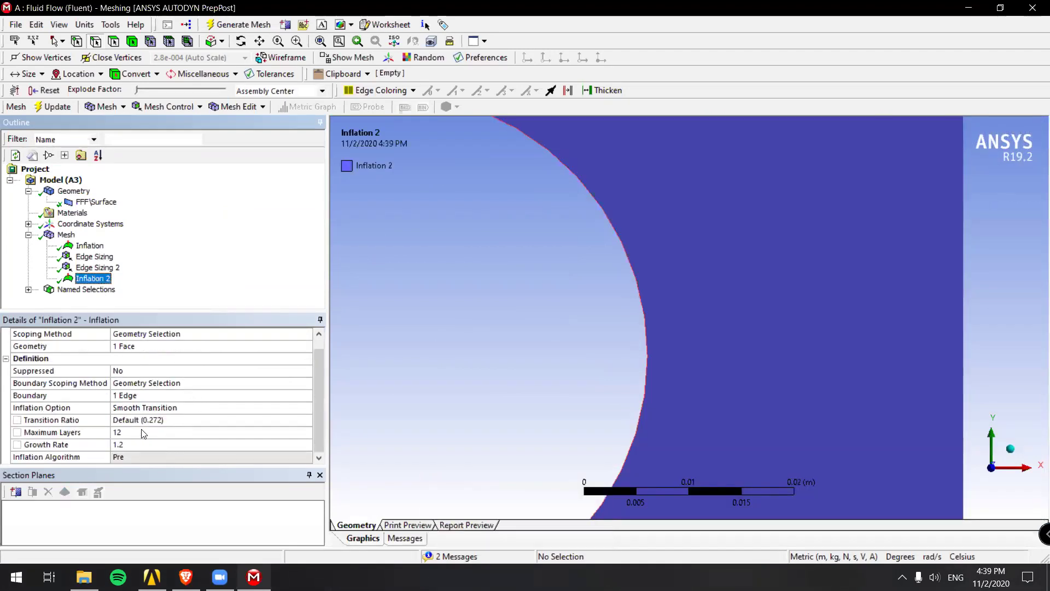
left_click(175, 420)
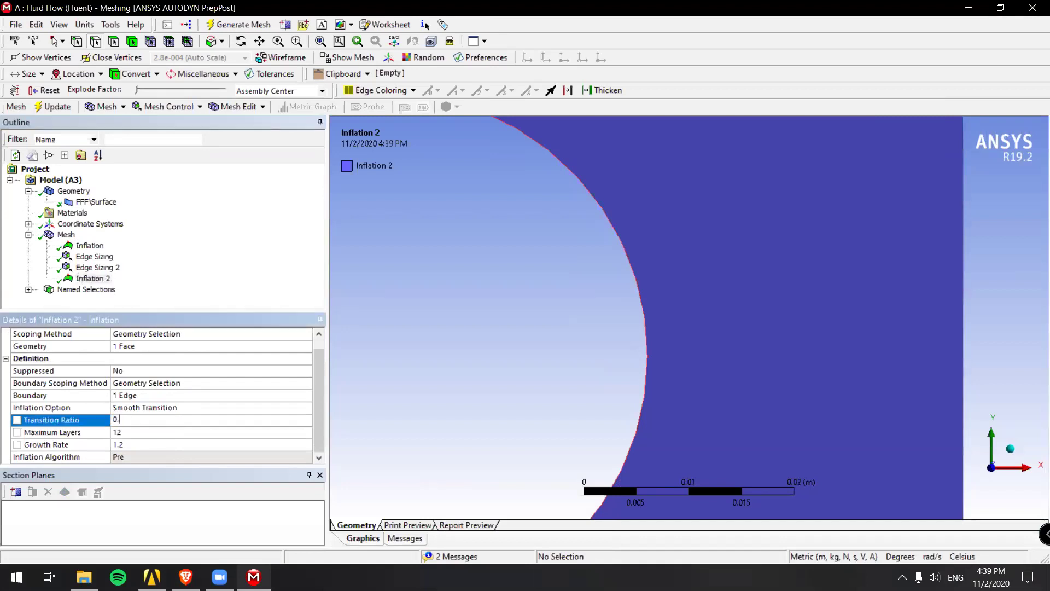
left_click(55, 107)
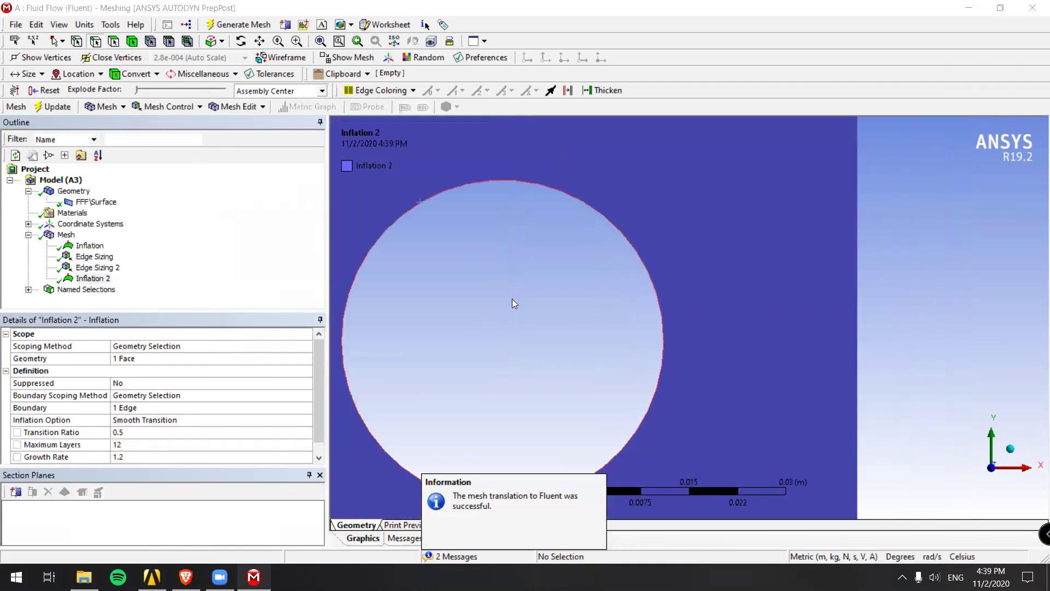
Display the updated mesh and inspect the inflation layers around the circular hole and the whole domain
left_click(66, 235)
scroll(651, 265, "down", 3)
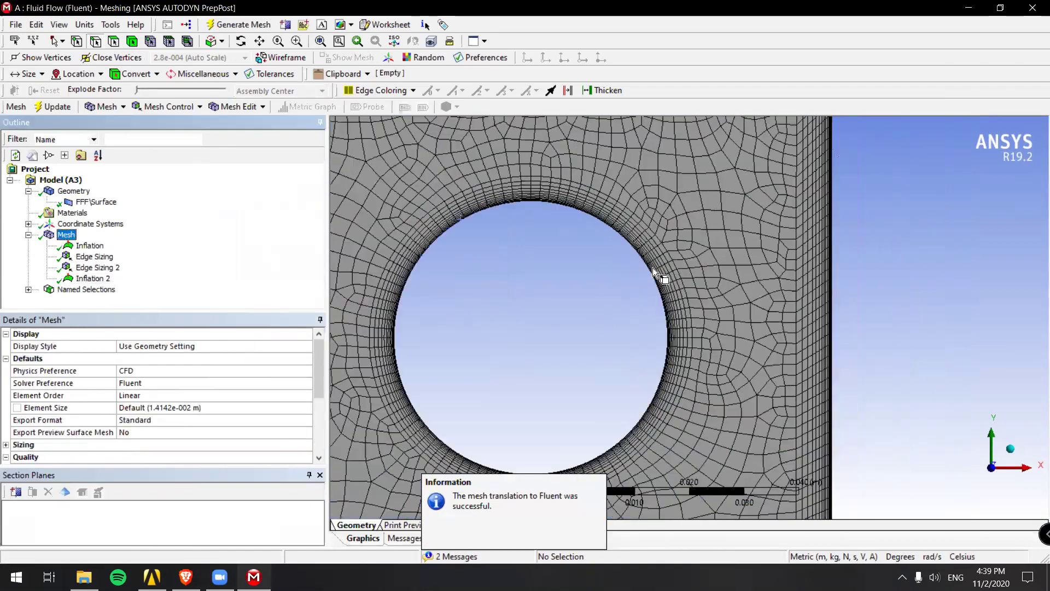
scroll(681, 251, "up", 6)
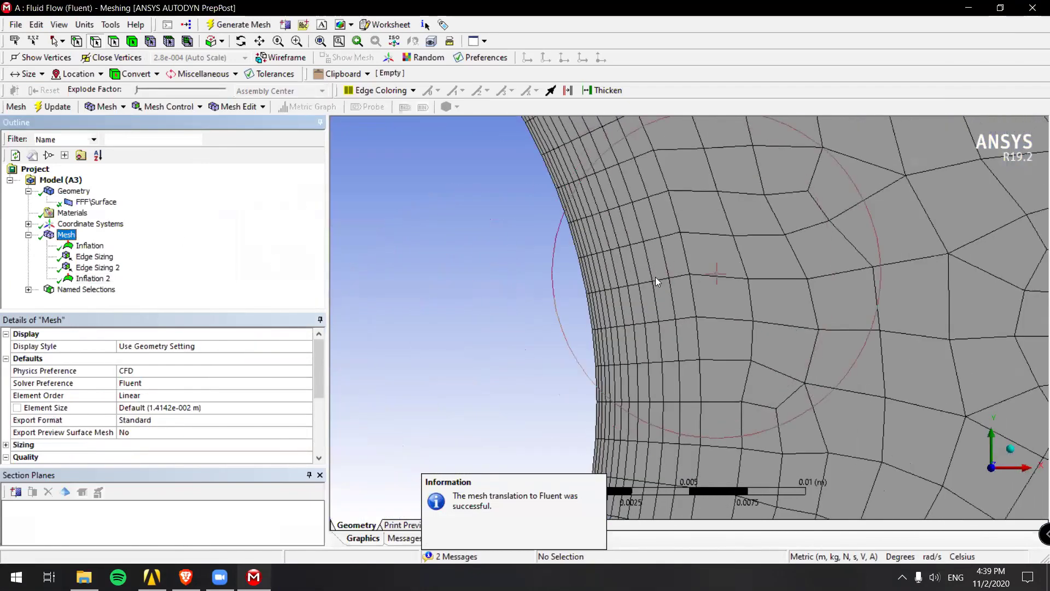
scroll(657, 279, "down", 8)
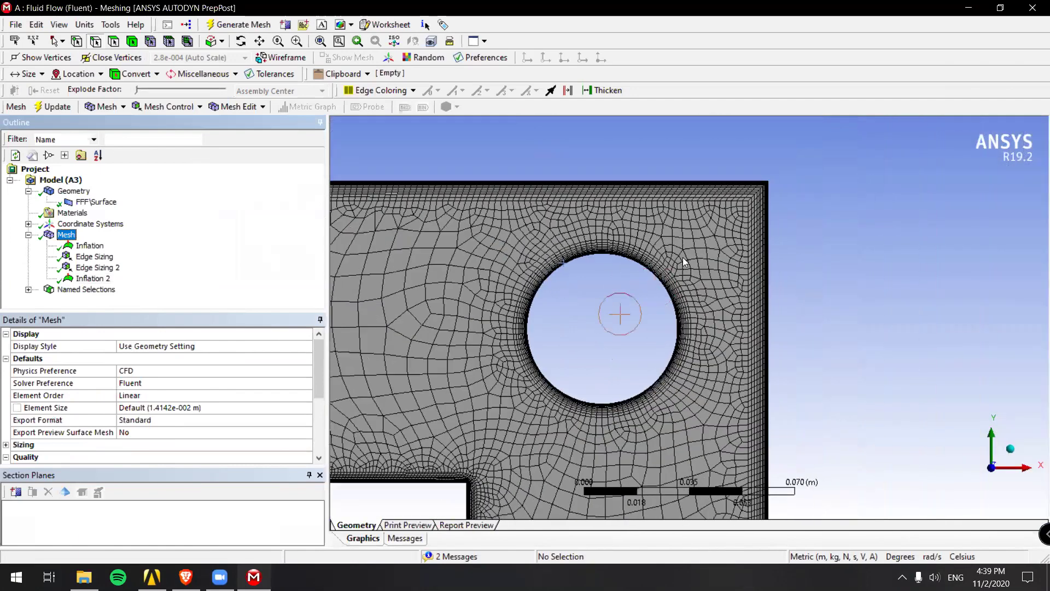
scroll(673, 263, "down", 5)
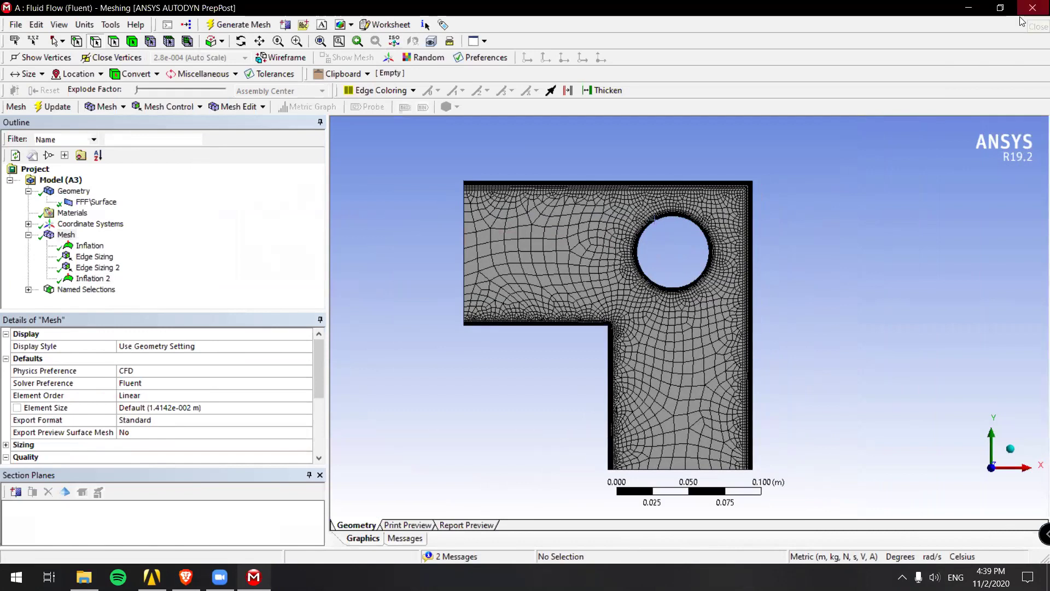
Review the edges assigned to the inlet, outlet, outer_wall and inner_wall named selections
left_click(28, 288)
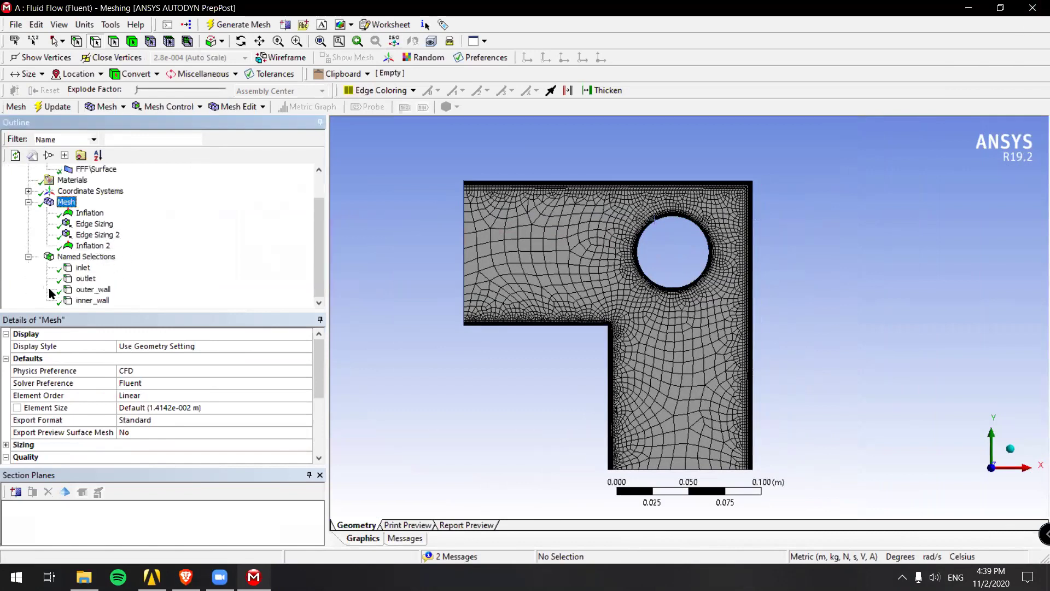
left_click(88, 258)
left_click(83, 268)
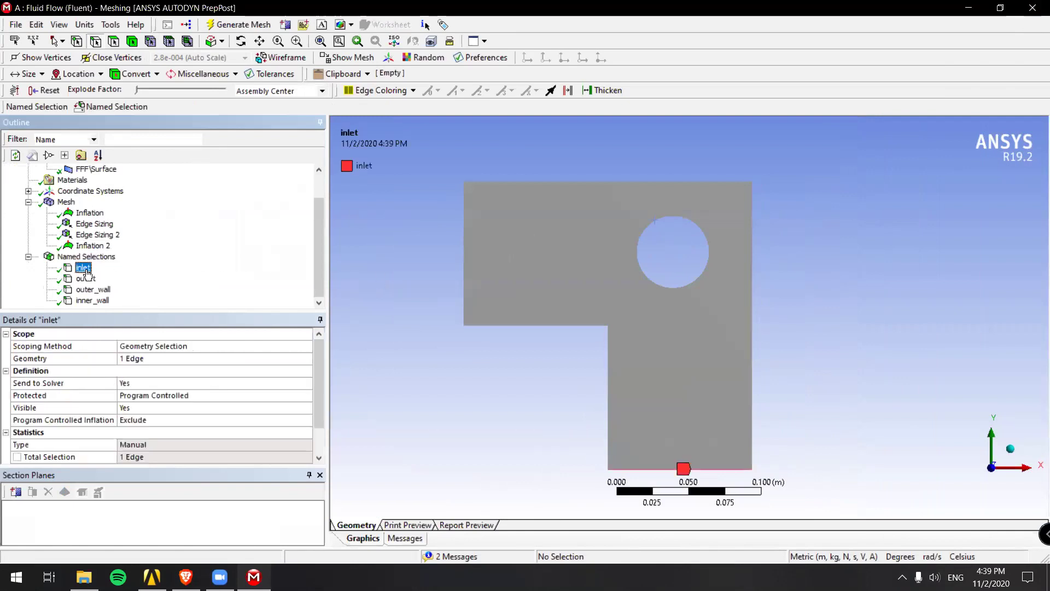
left_click(85, 279)
left_click(93, 290)
left_click(92, 300)
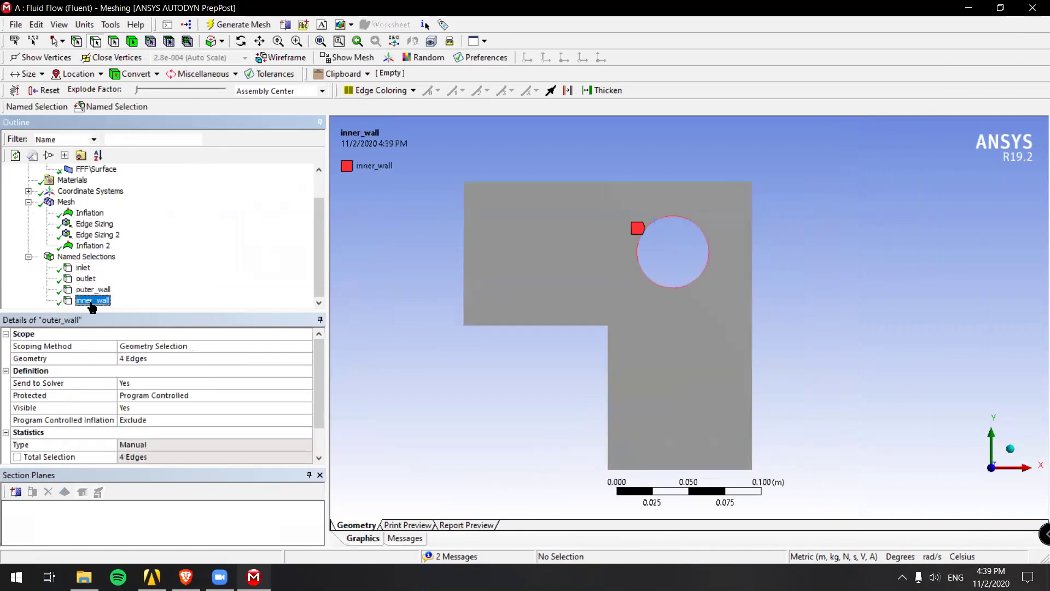
left_click(84, 268)
left_click(85, 279)
left_click(92, 289)
left_click(92, 300)
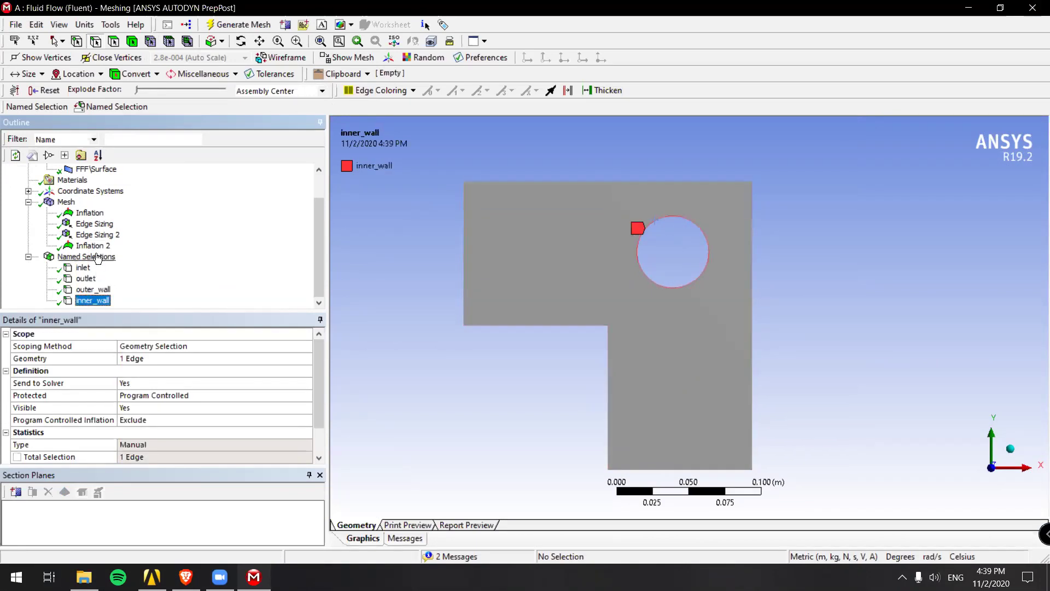
Check the two edge sizing controls and redisplay the full mesh of the L-shaped domain
left_click(70, 203)
left_click(89, 225)
left_click(90, 234)
left_click(67, 202)
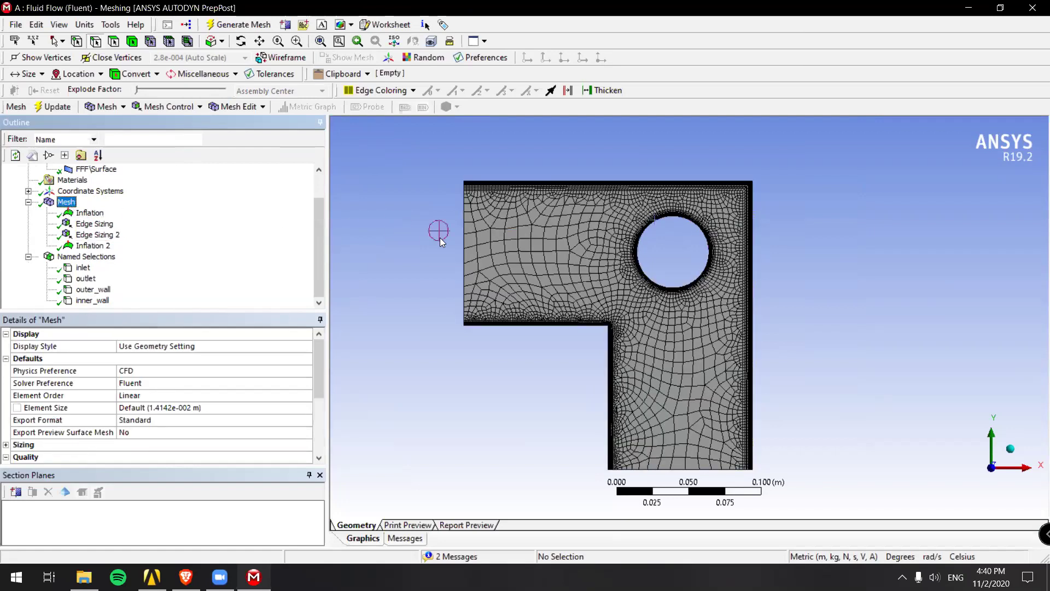
middle_click_drag(519, 248, 547, 234, "ctrl")
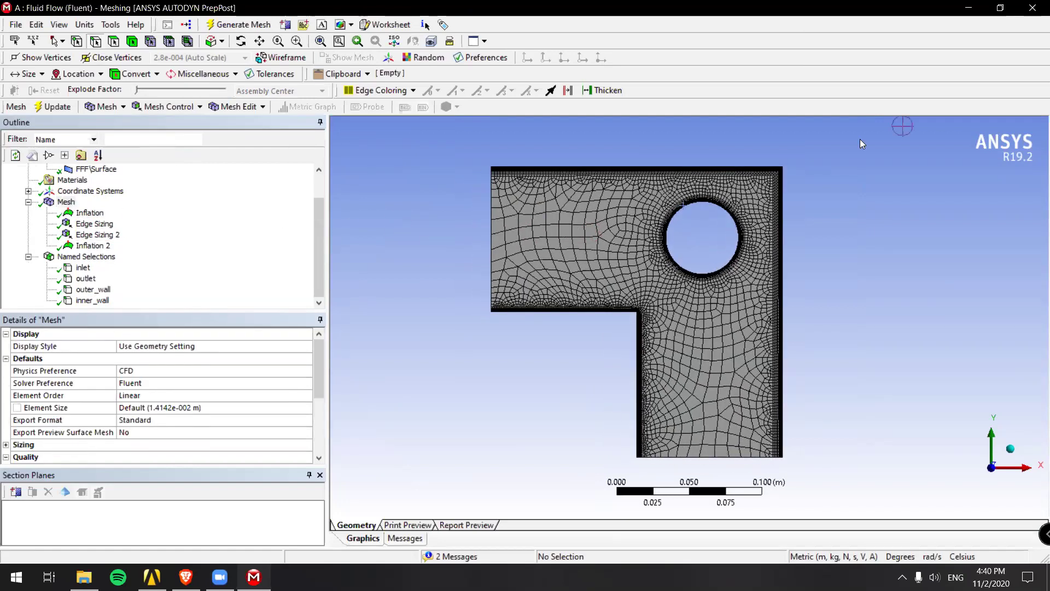
Close the Meshing application, return to Workbench and refresh the Setup cell of the Fluid Flow (Fluent) system
left_click(1032, 8)
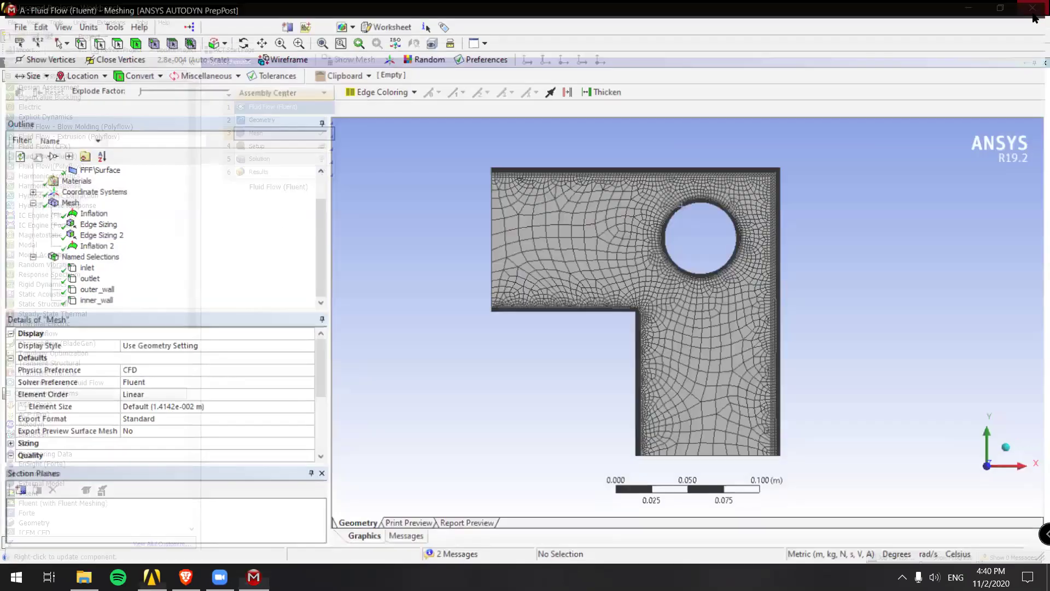
right_click(308, 151)
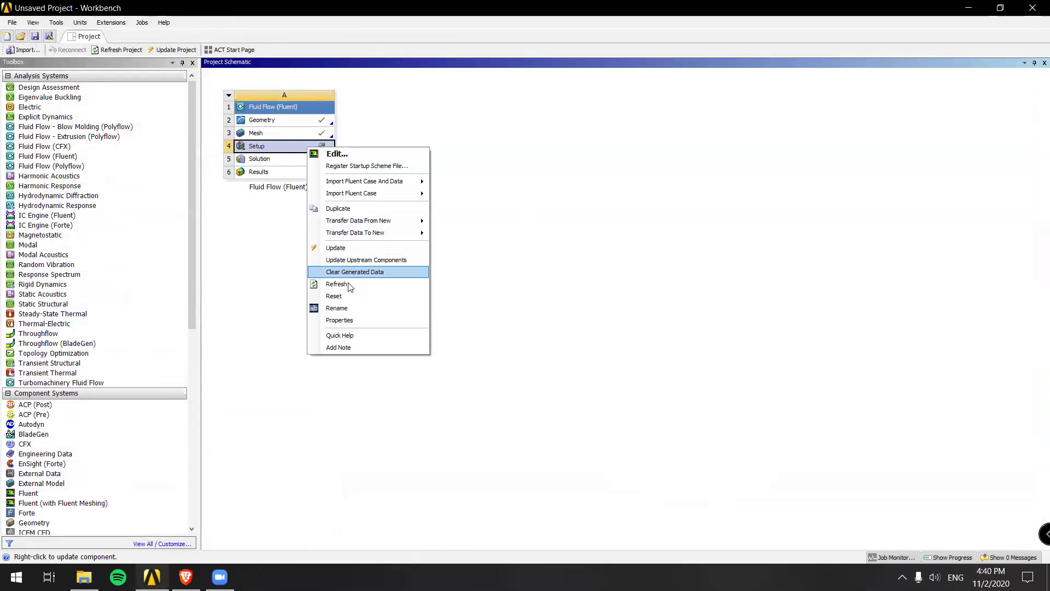
left_click(339, 284)
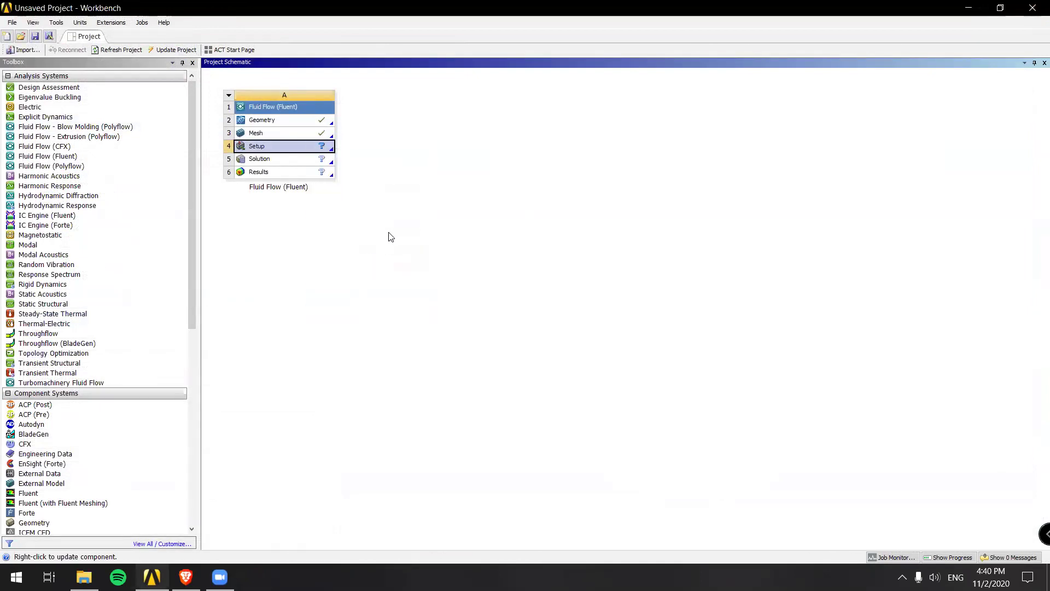
Launch Fluent from the Setup cell in parallel mode on the local machine with 8 solver processes
double_click(316, 146)
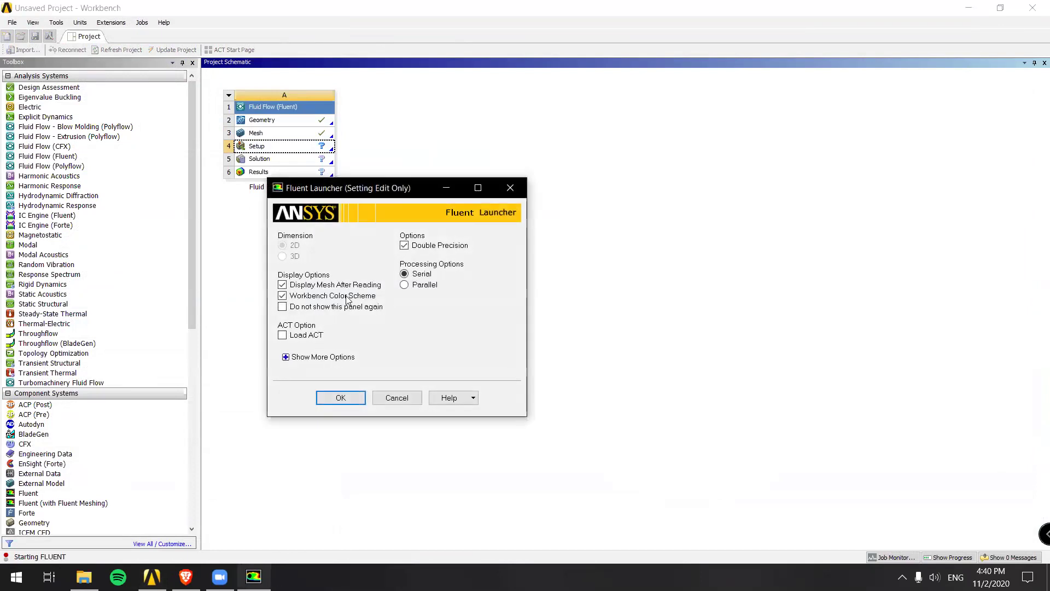
left_click(425, 285)
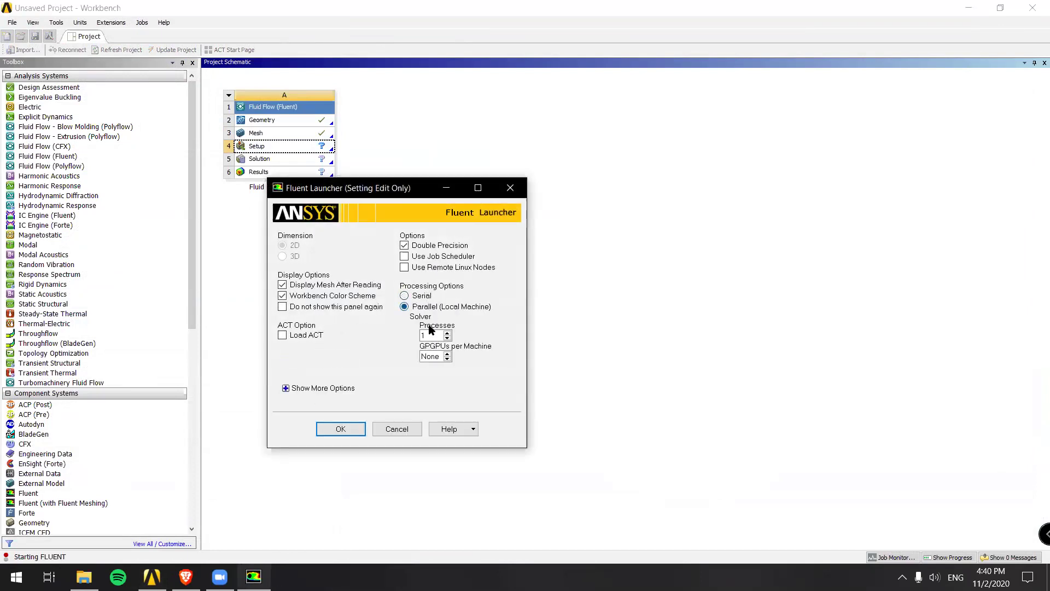
type("1")
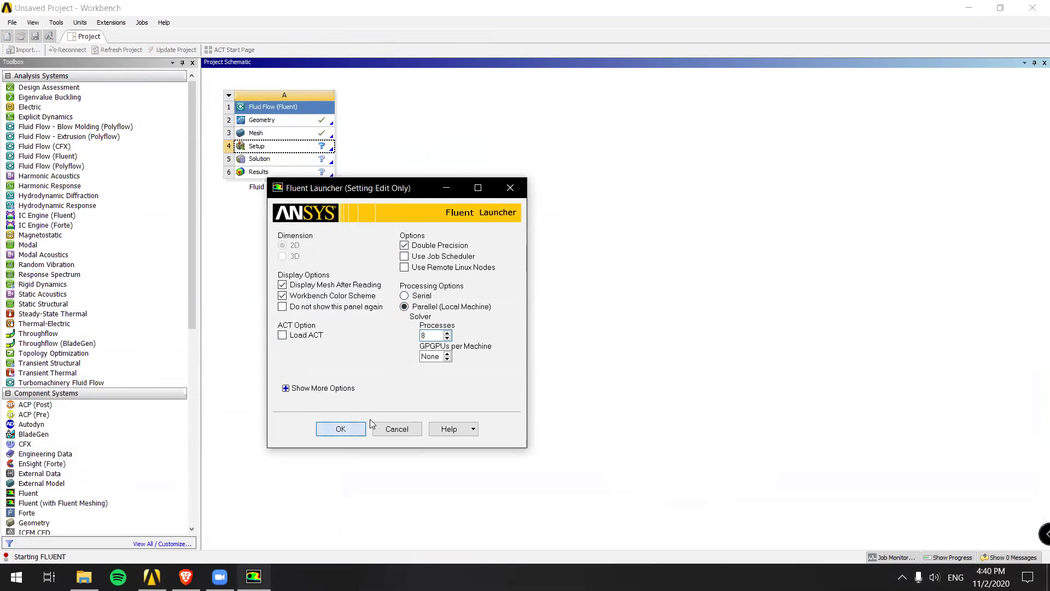
left_click(363, 427)
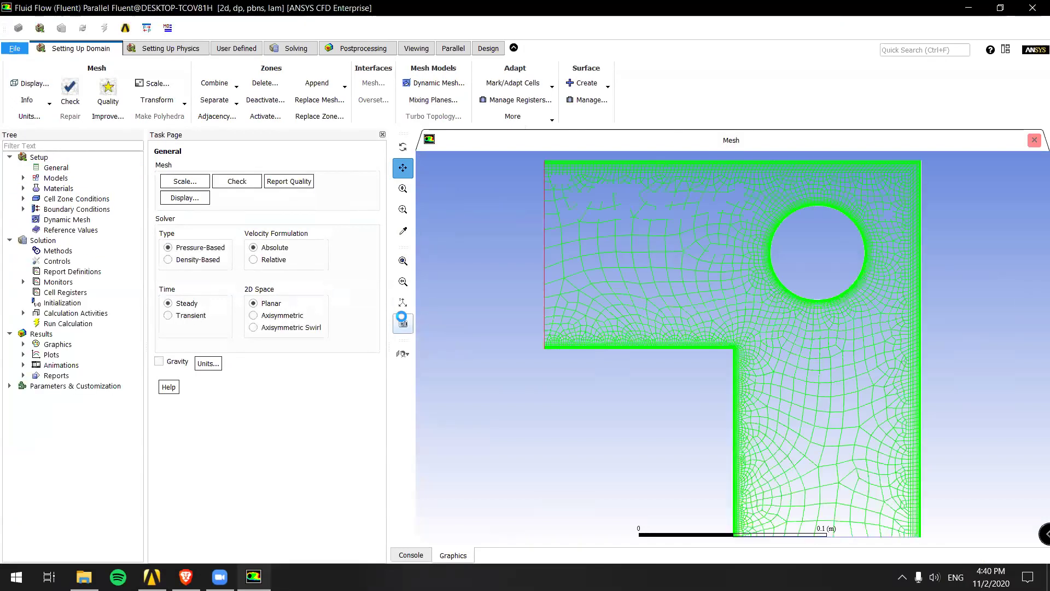
Inspect the imported mesh in Fluent and center the L-shaped domain in the graphics view
scroll(713, 284, "up", 4)
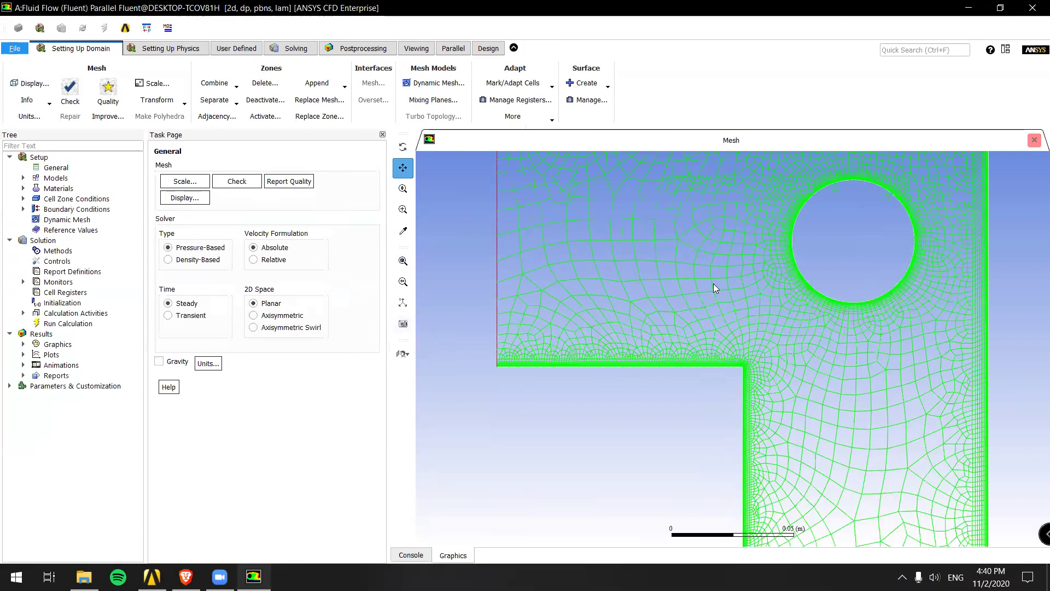
scroll(717, 283, "down", 5)
middle_click_drag(810, 246, 756, 256)
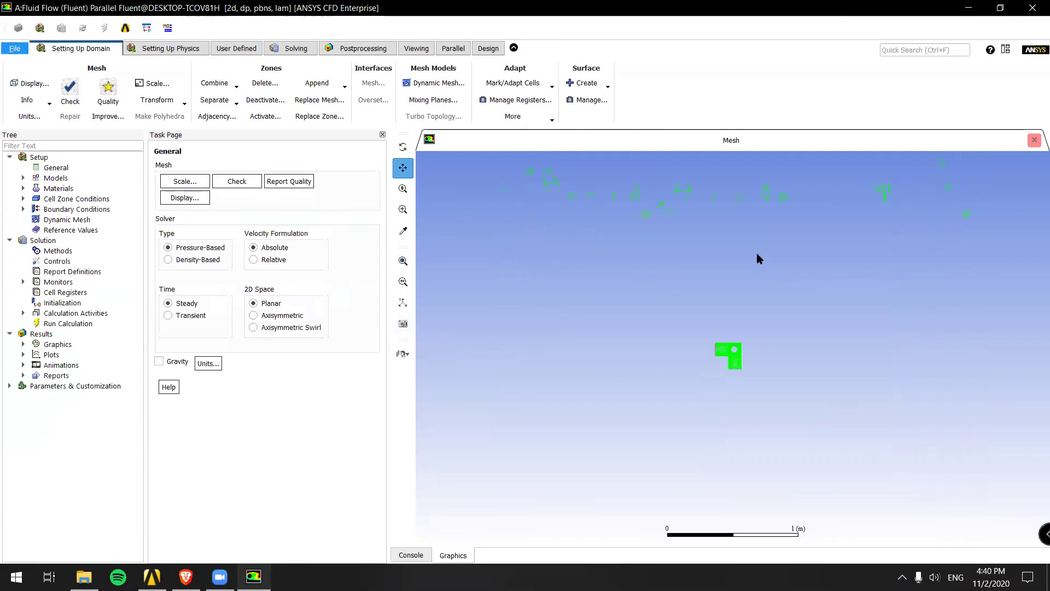
scroll(733, 345, "up", 3)
scroll(732, 345, "up", 6)
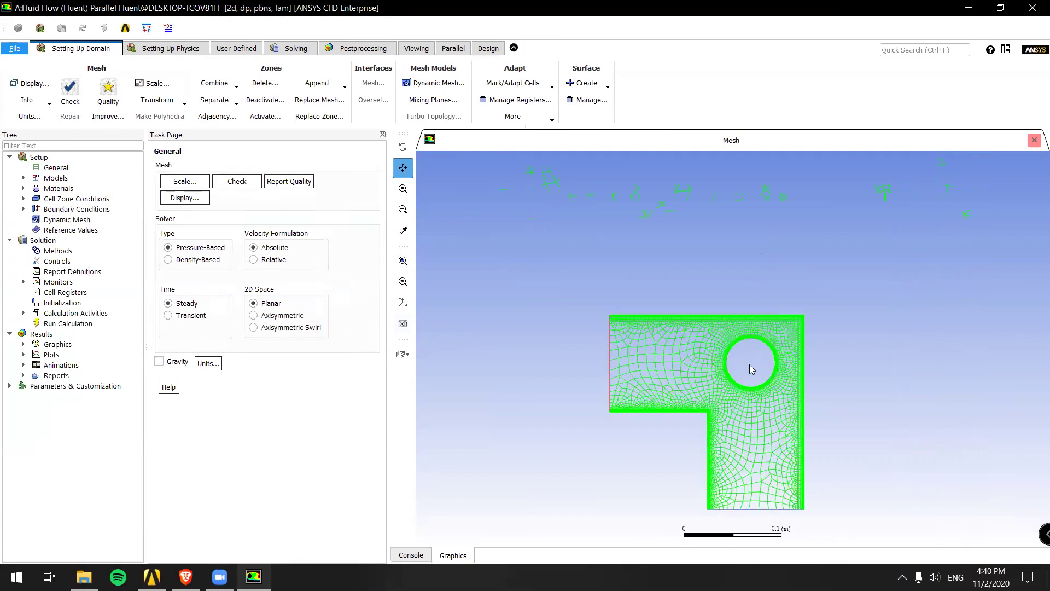
left_click_drag(760, 278, 770, 241)
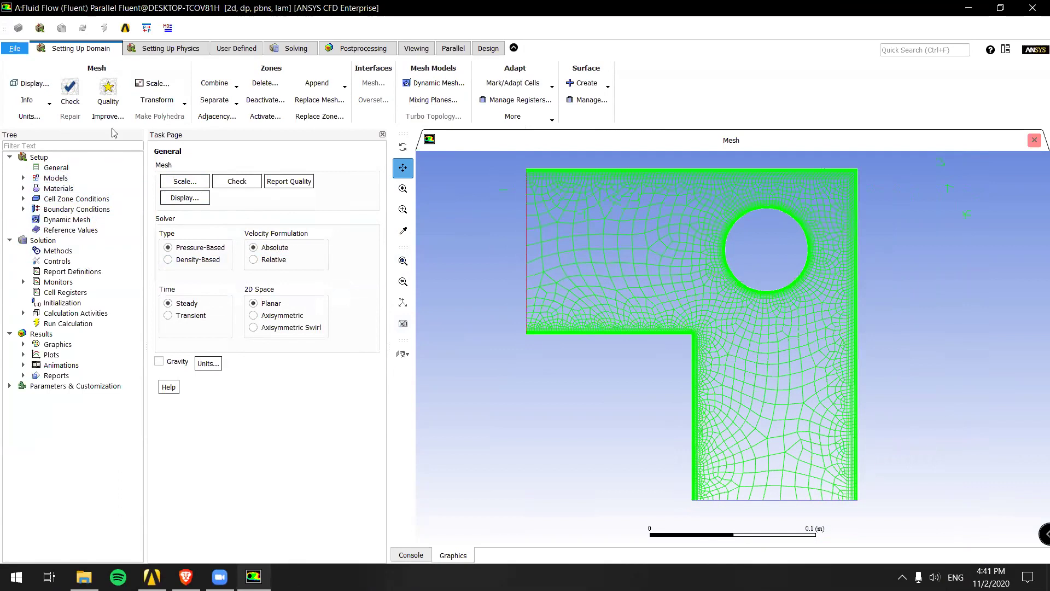
left_click(172, 49)
scroll(131, 50, "down", 4)
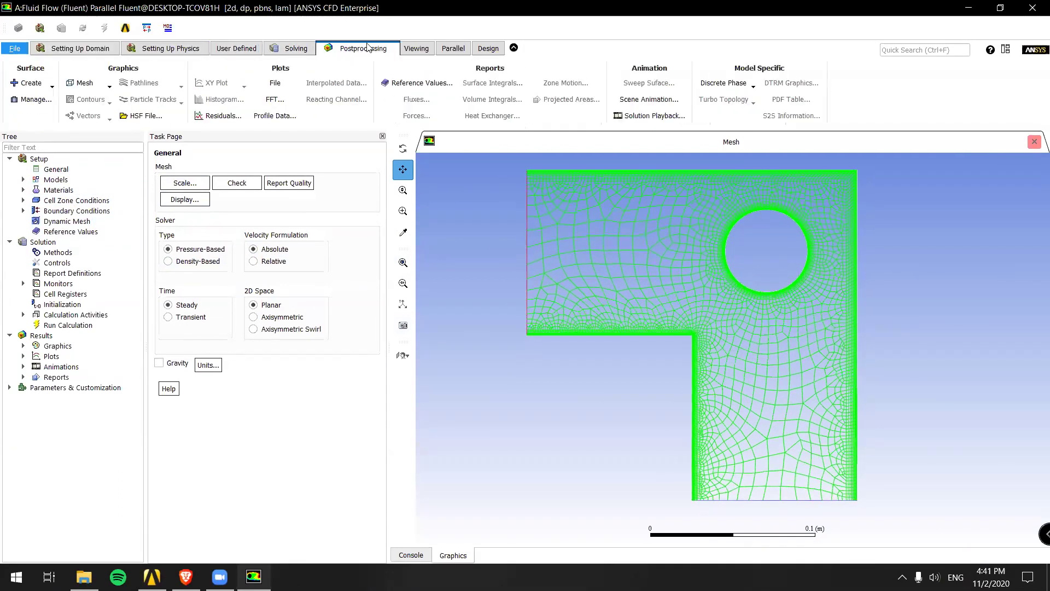
scroll(131, 50, "up", 5)
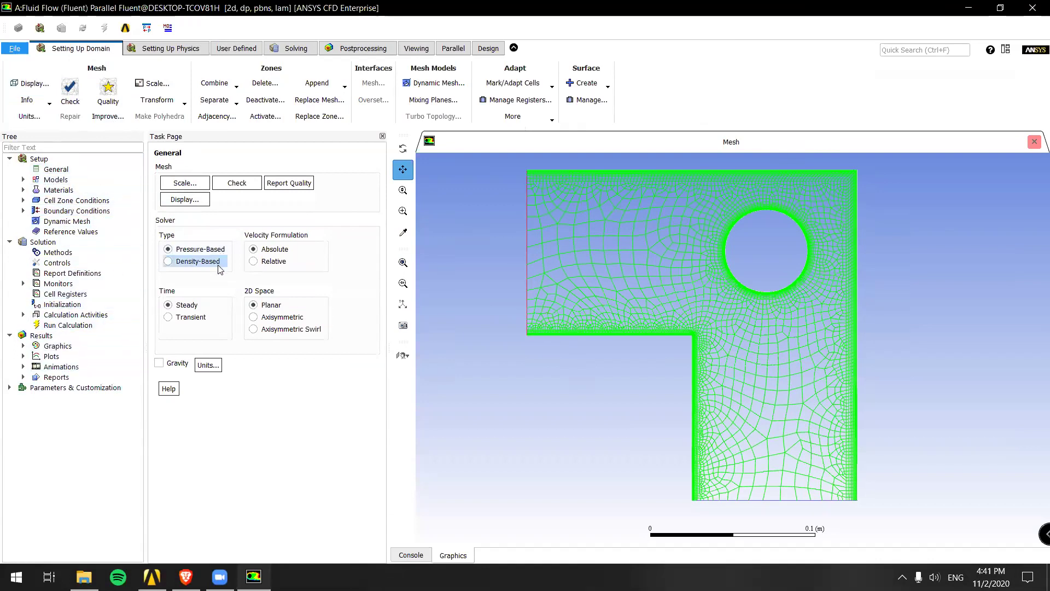
Set the solver time to Transient and bring up the list of physical models
left_click(193, 320)
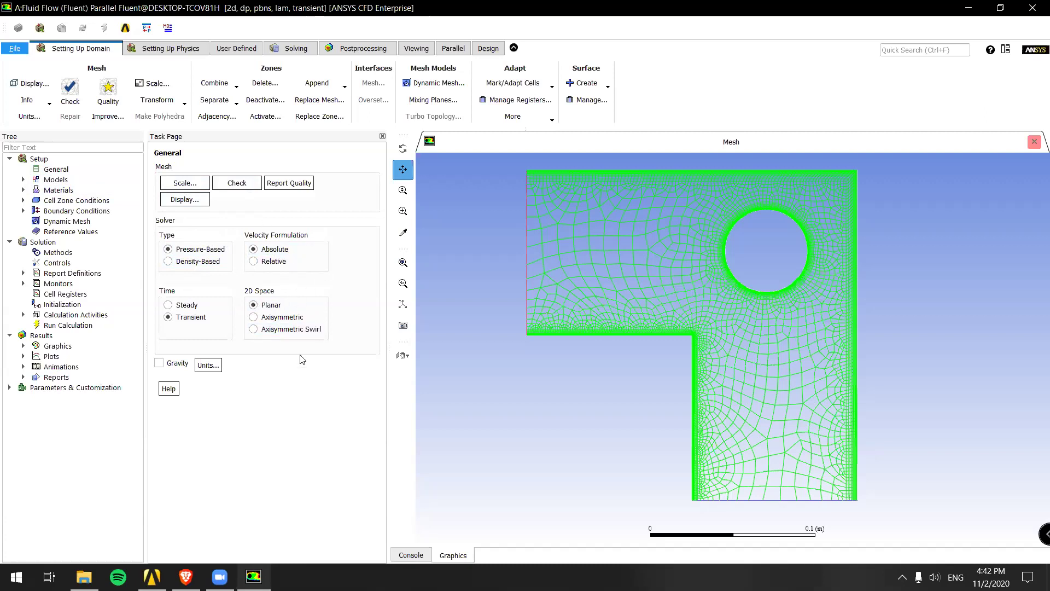
left_click(23, 180)
left_click(73, 171)
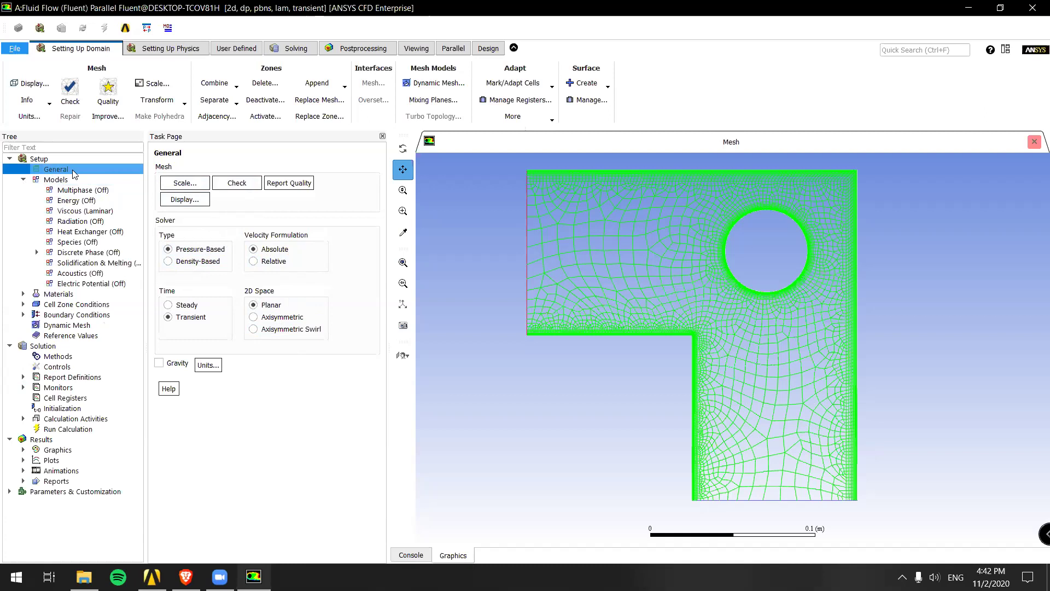
left_click(23, 180)
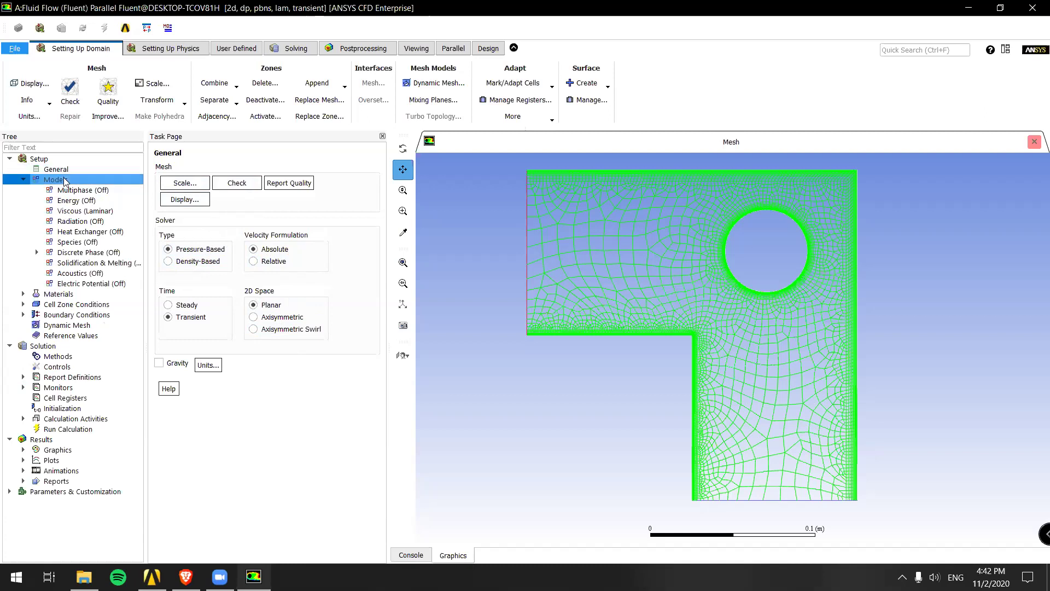
left_click(24, 180)
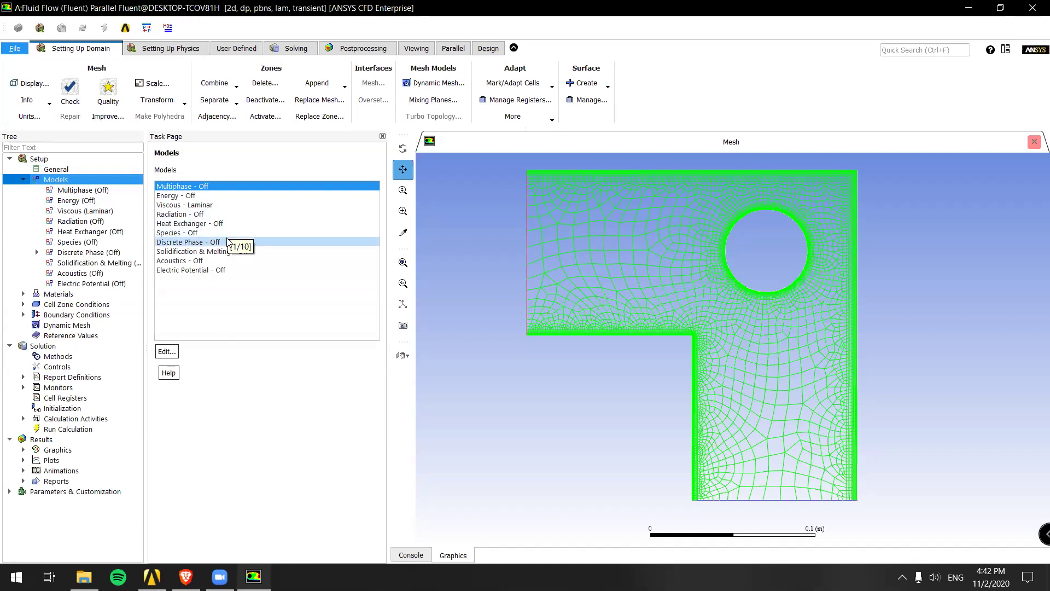
Keep Laminar as the viscous model and confirm the Viscous Model settings
left_click(221, 206)
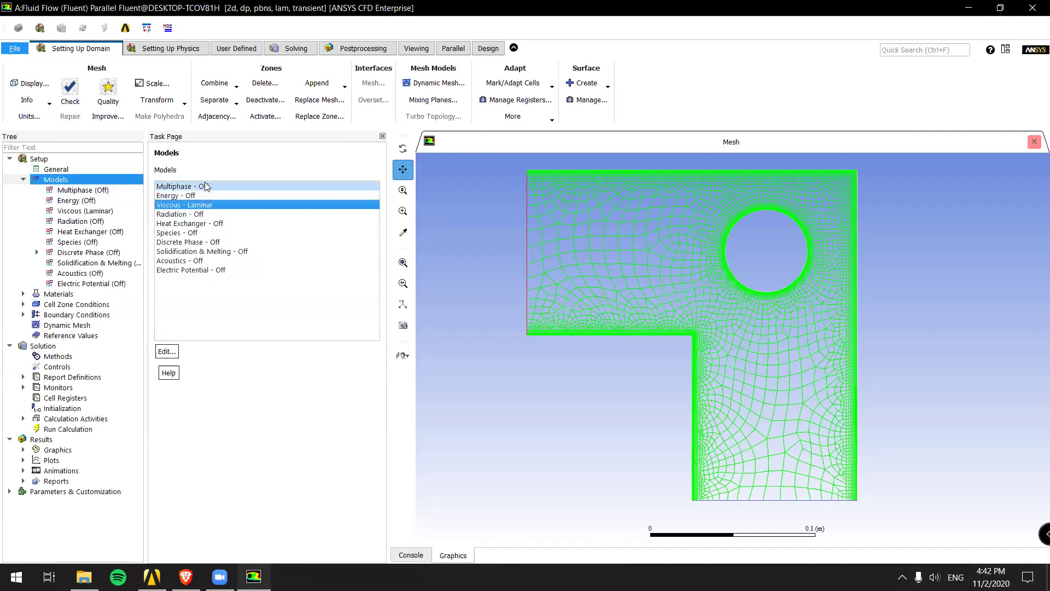
double_click(204, 207)
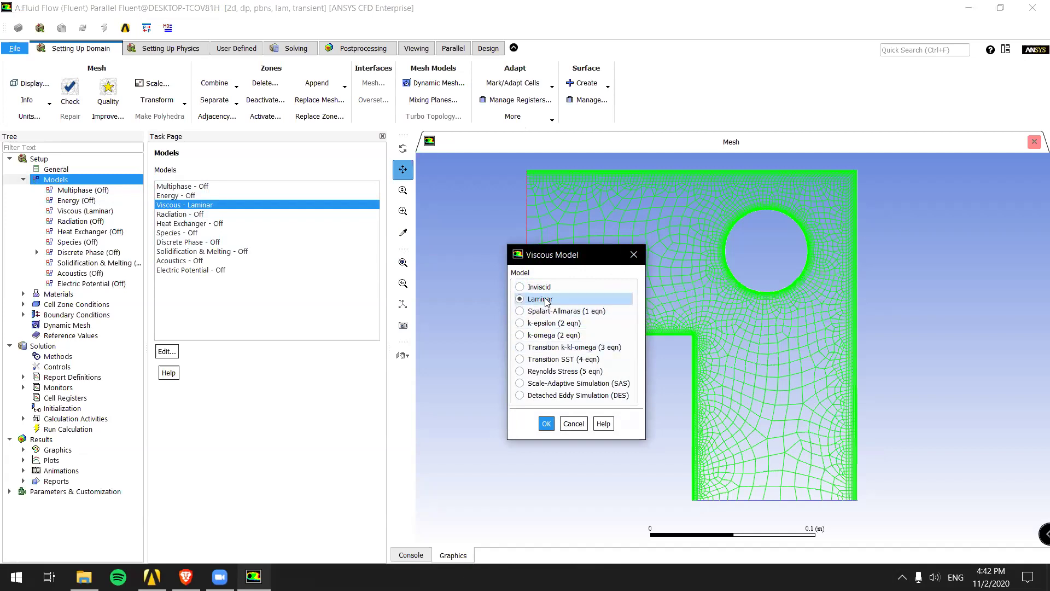
left_click(547, 423)
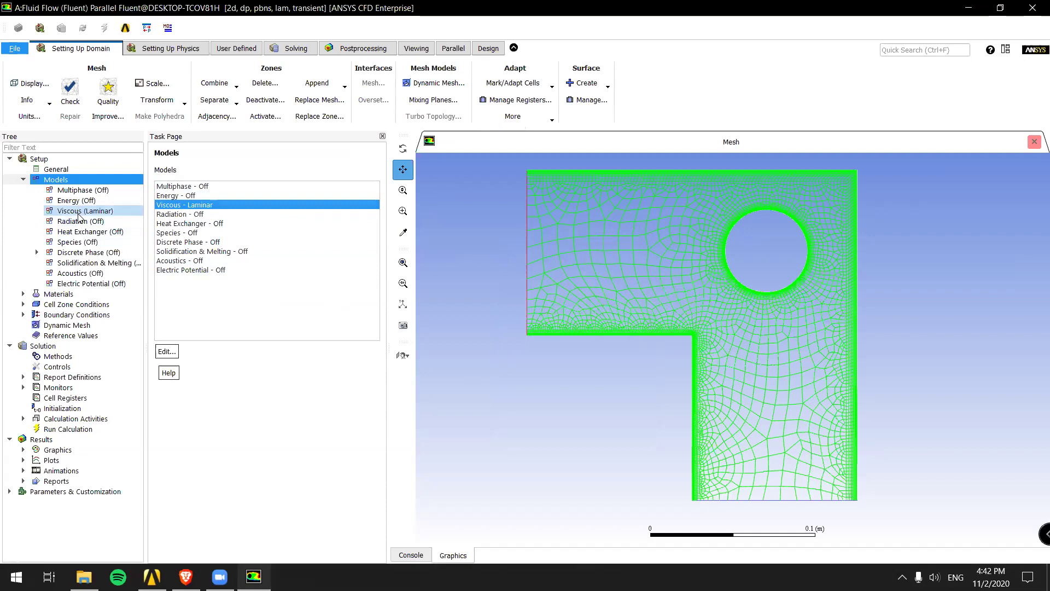
left_click(26, 180)
Review the density and viscosity definitions of the fluid material air, and check which solid material is defined
left_click(23, 190)
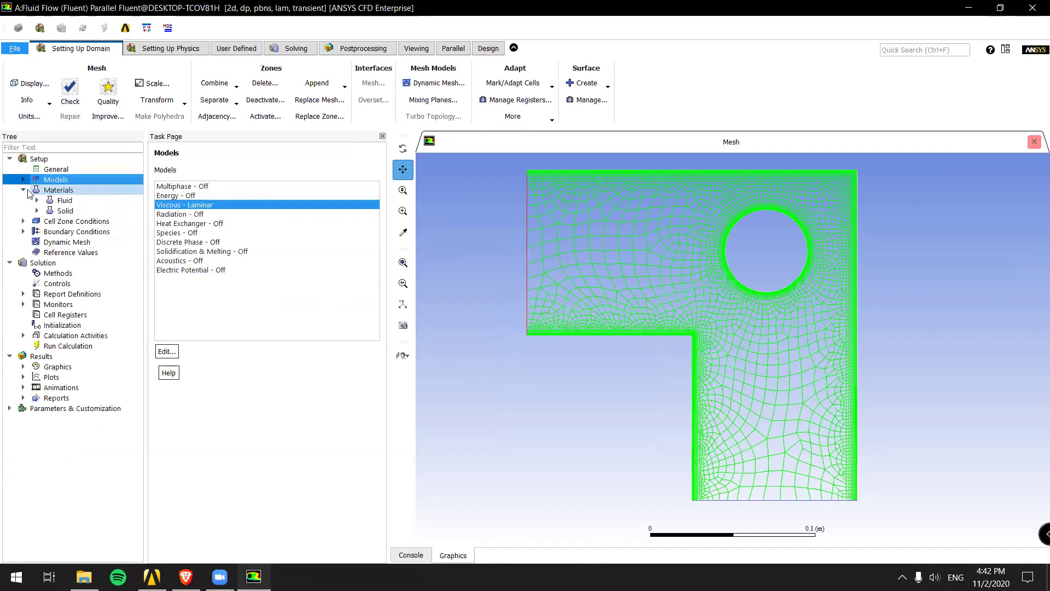
left_click(37, 200)
left_click(71, 211)
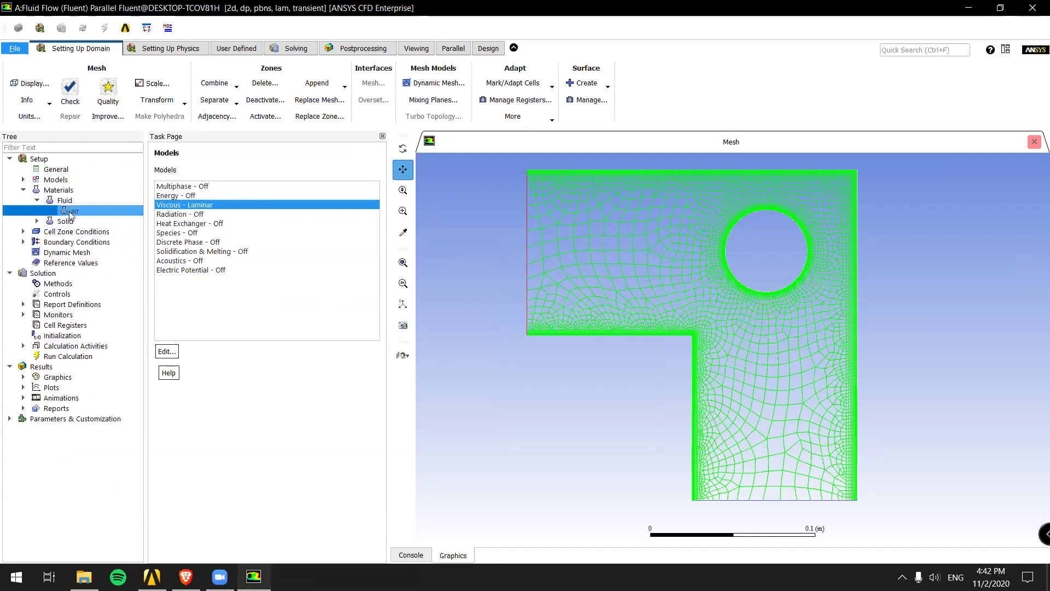
double_click(74, 212)
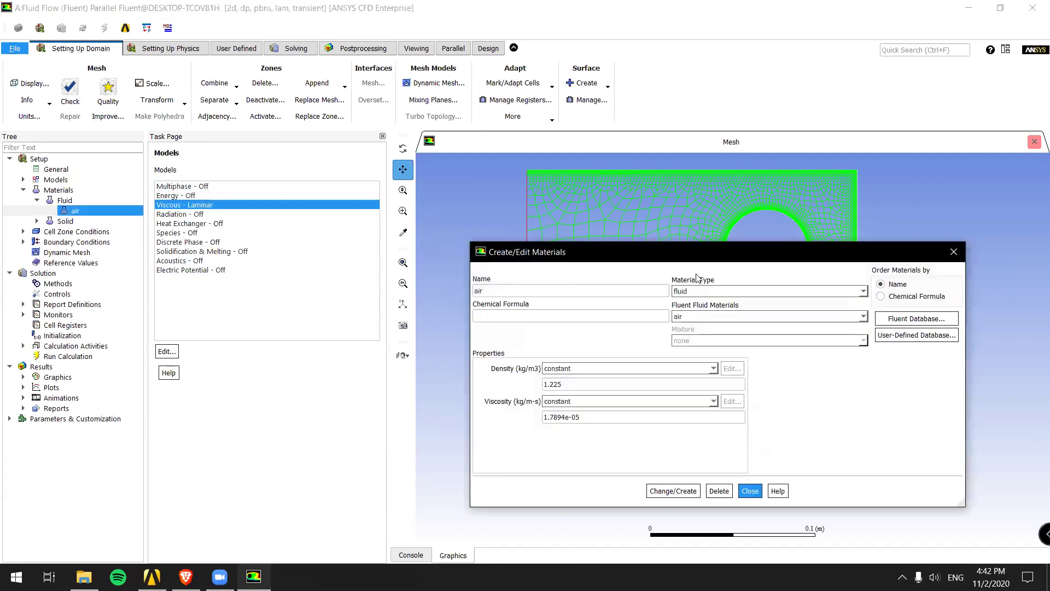
left_click_drag(708, 256, 331, 199)
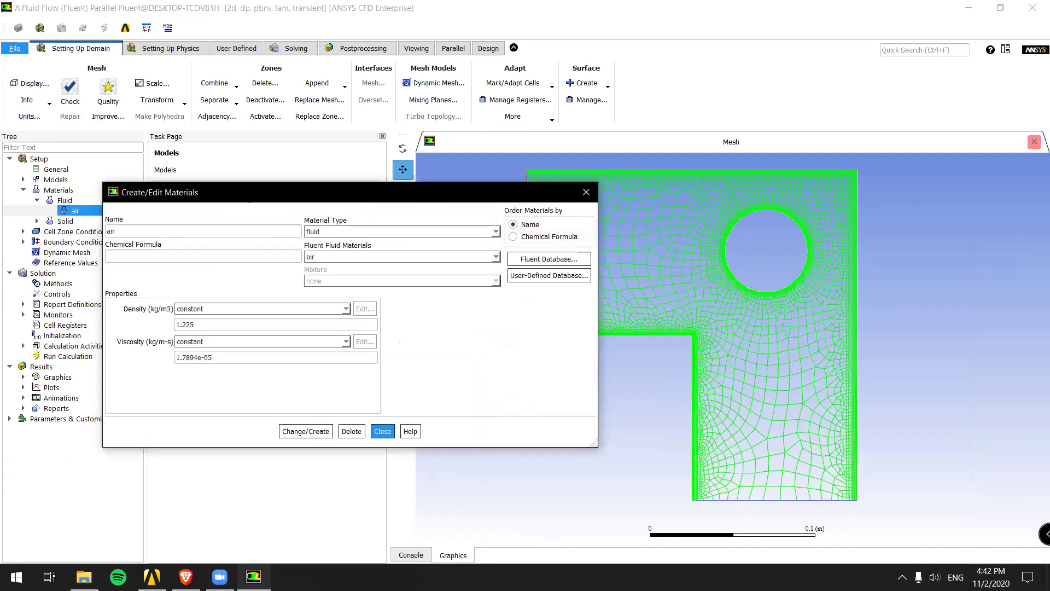
left_click_drag(236, 201, 332, 145)
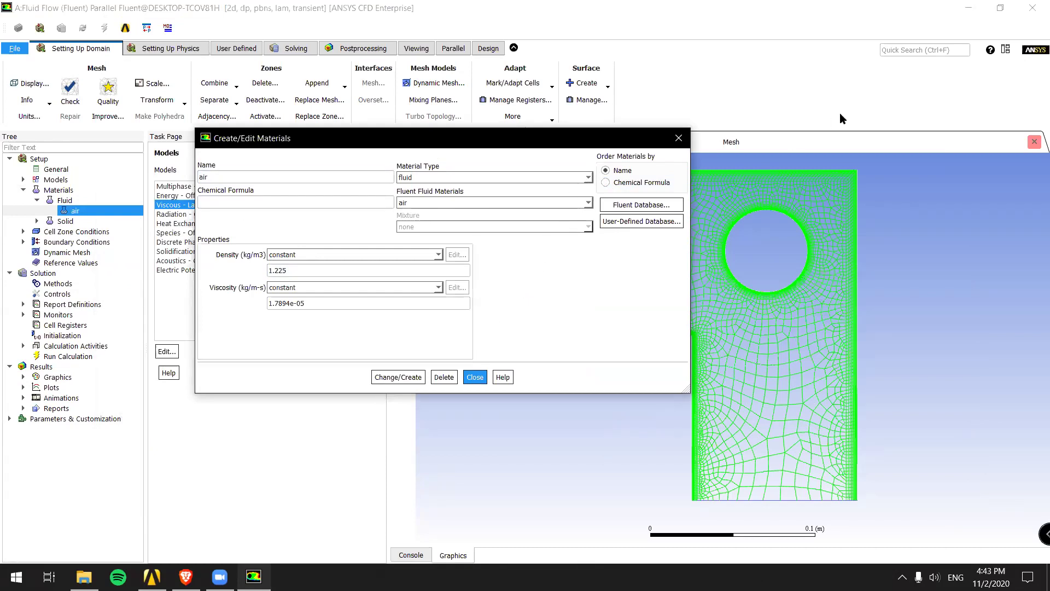
left_click(678, 138)
left_click(37, 221)
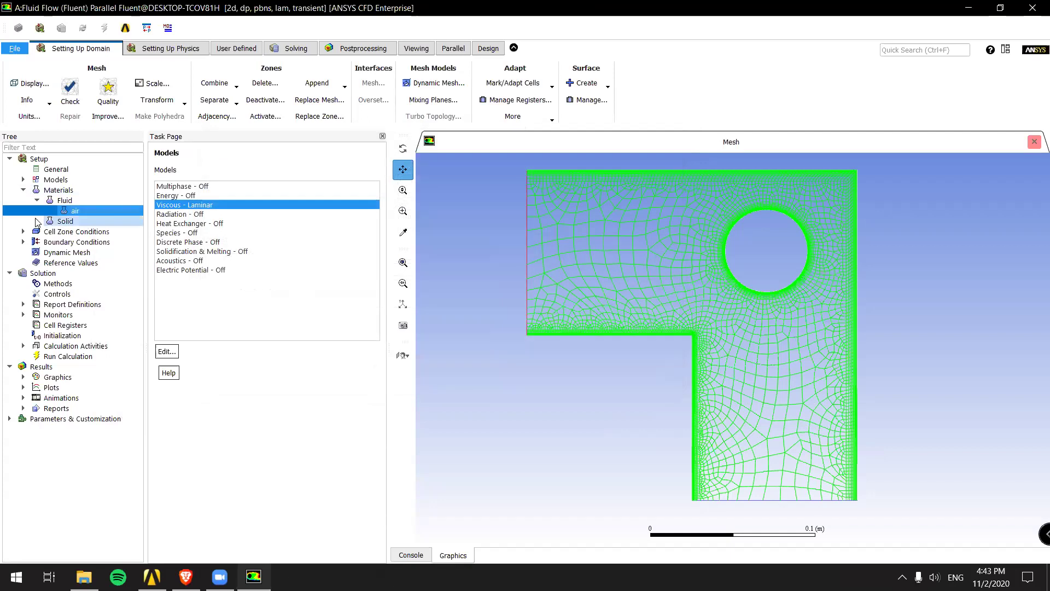
left_click(78, 222)
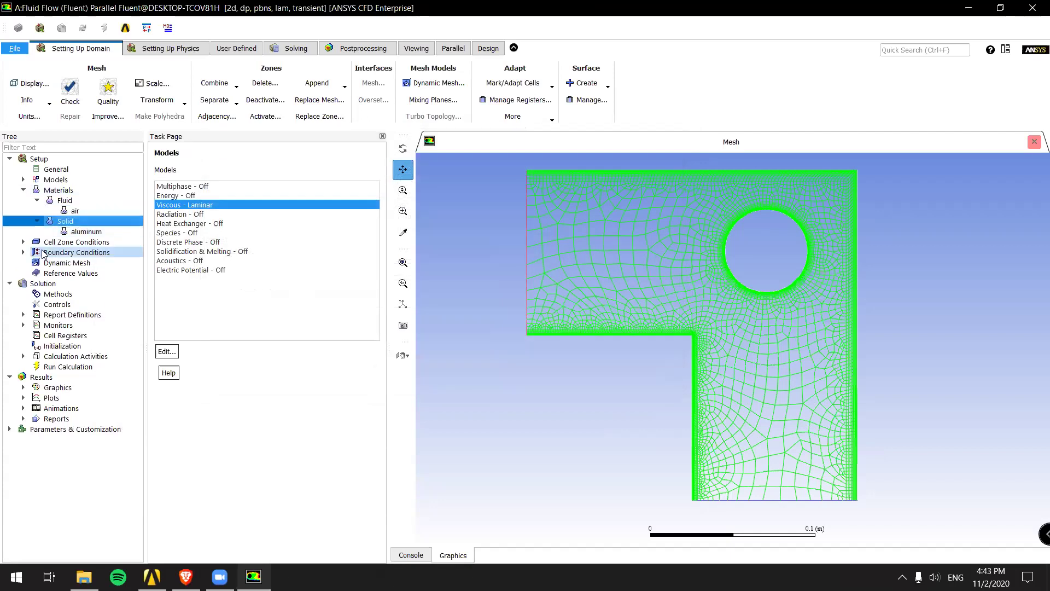
Examine the cell zone conditions and the fff_surface fluid zone, glancing at the general settings and boundary conditions
left_click(23, 242)
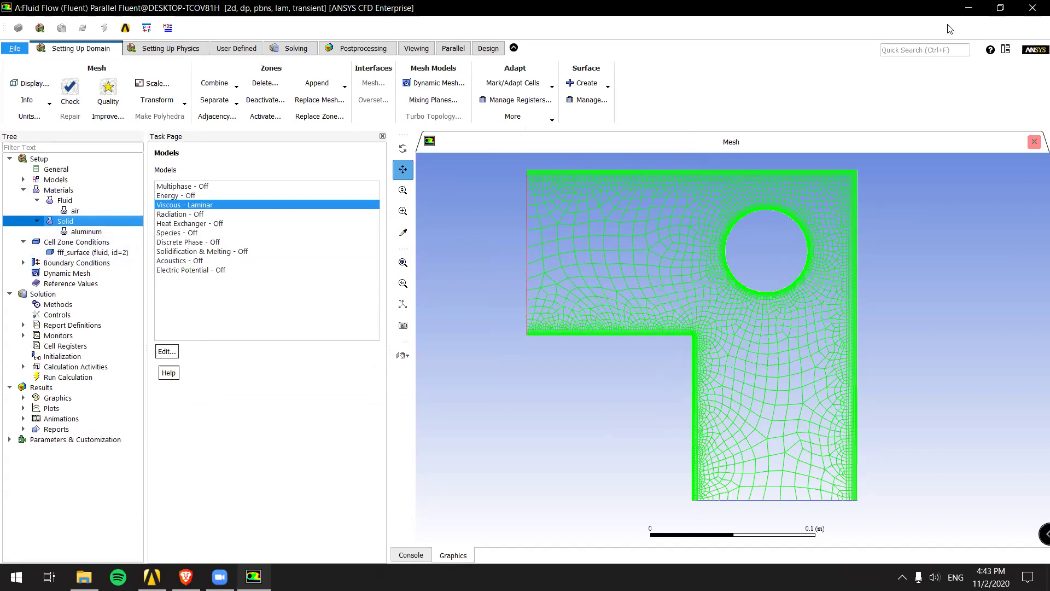
left_click(60, 169)
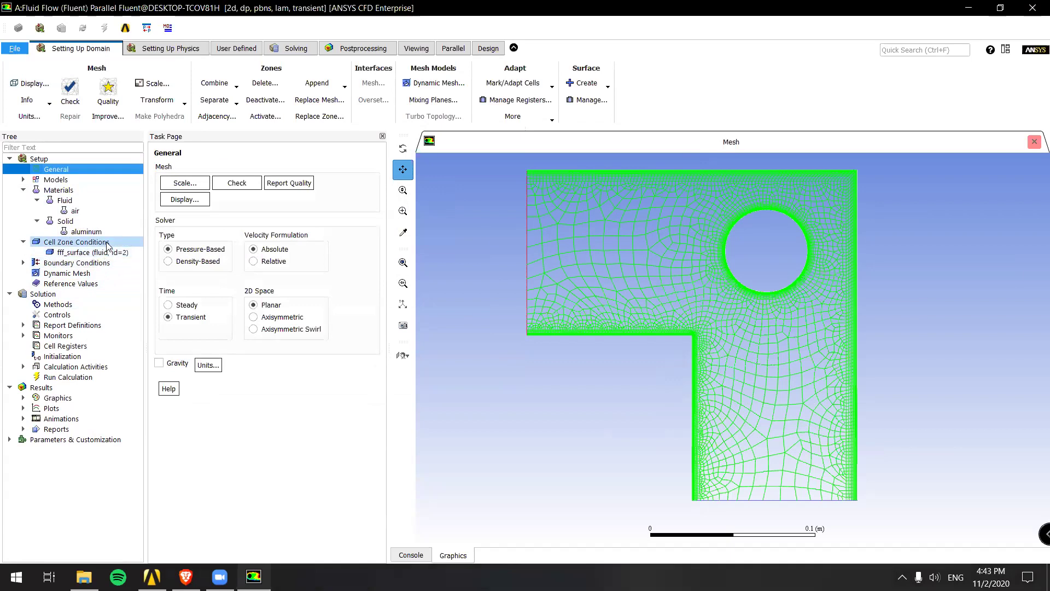
left_click(23, 263)
double_click(52, 263)
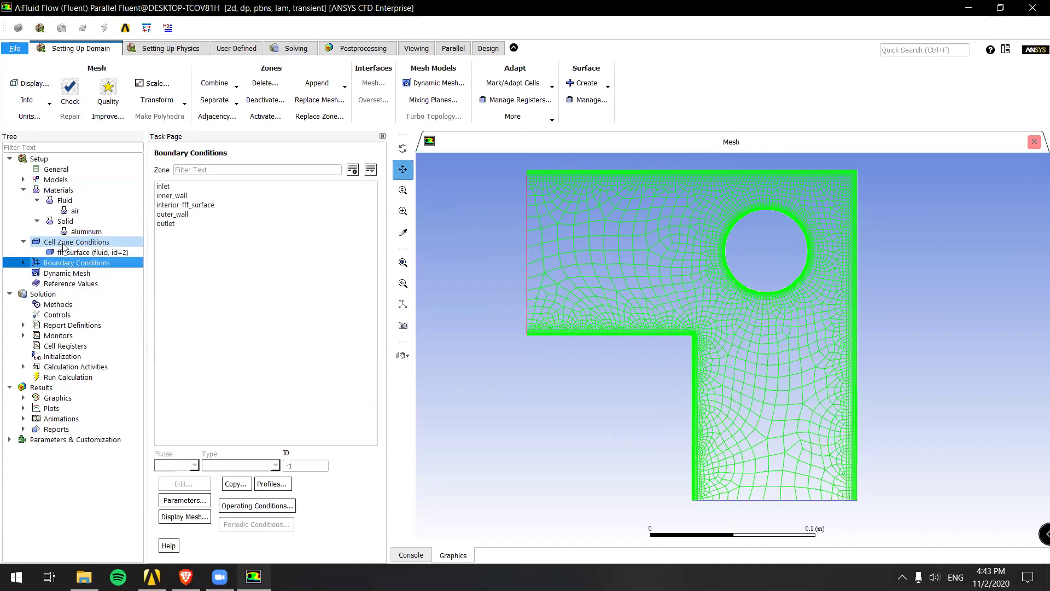
double_click(64, 243)
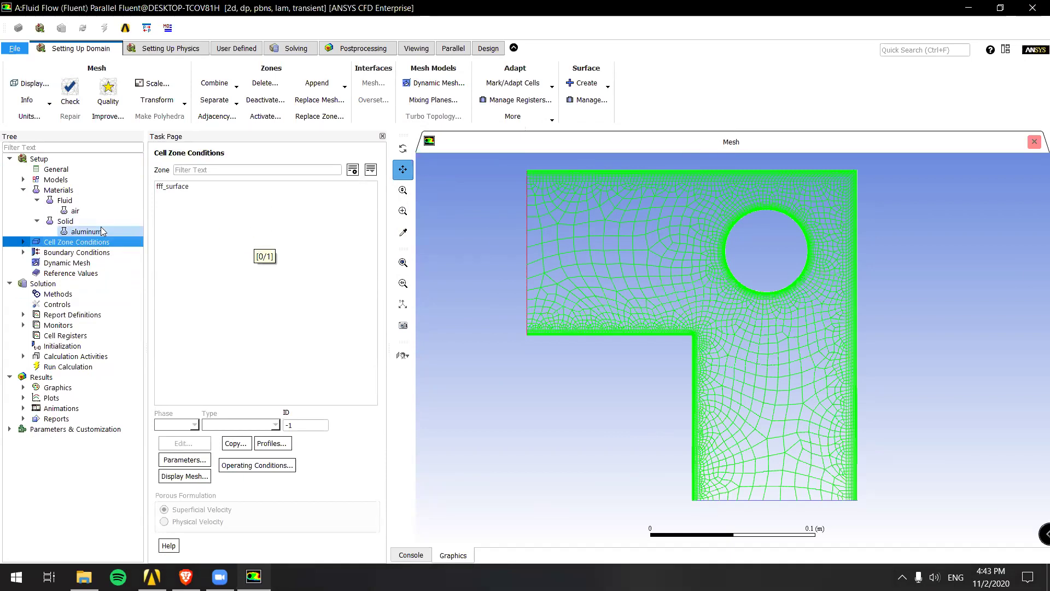
left_click(23, 241)
right_click(47, 244)
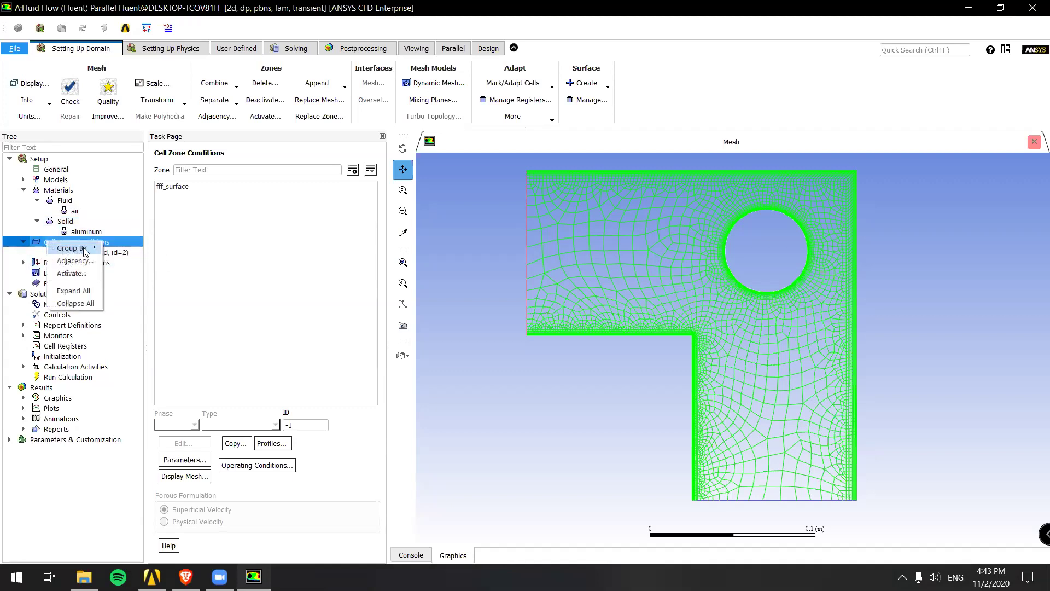
left_click(221, 225)
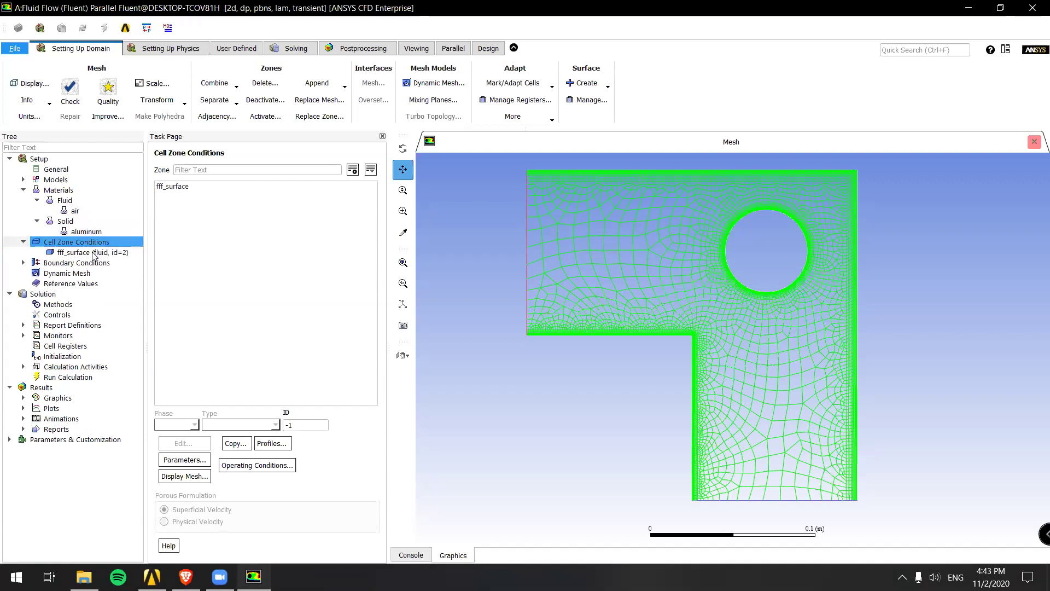
left_click(23, 263)
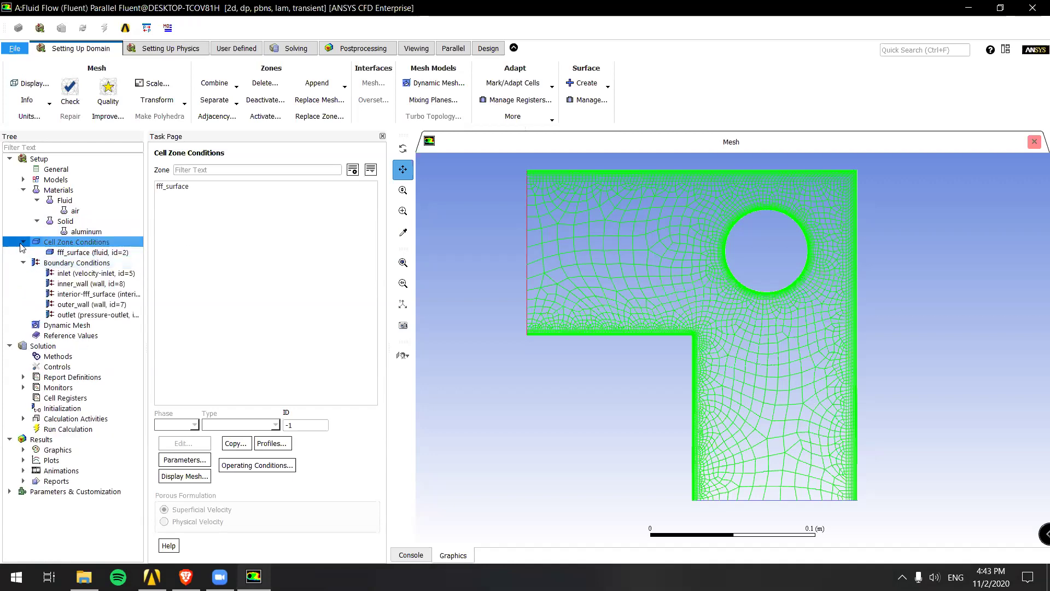
left_click(22, 242)
double_click(53, 243)
left_click(57, 253)
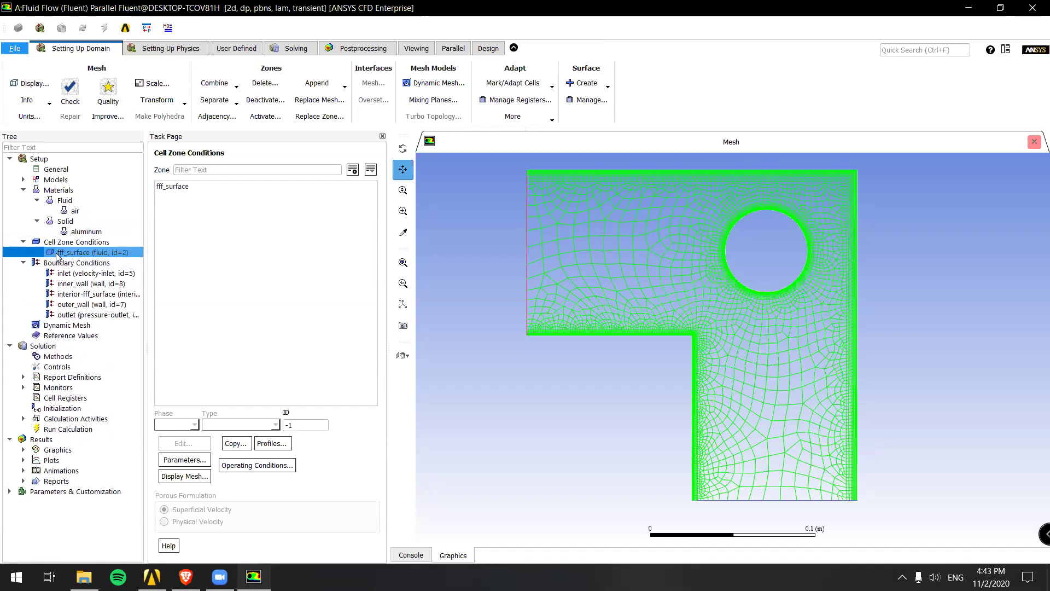
left_click(22, 242)
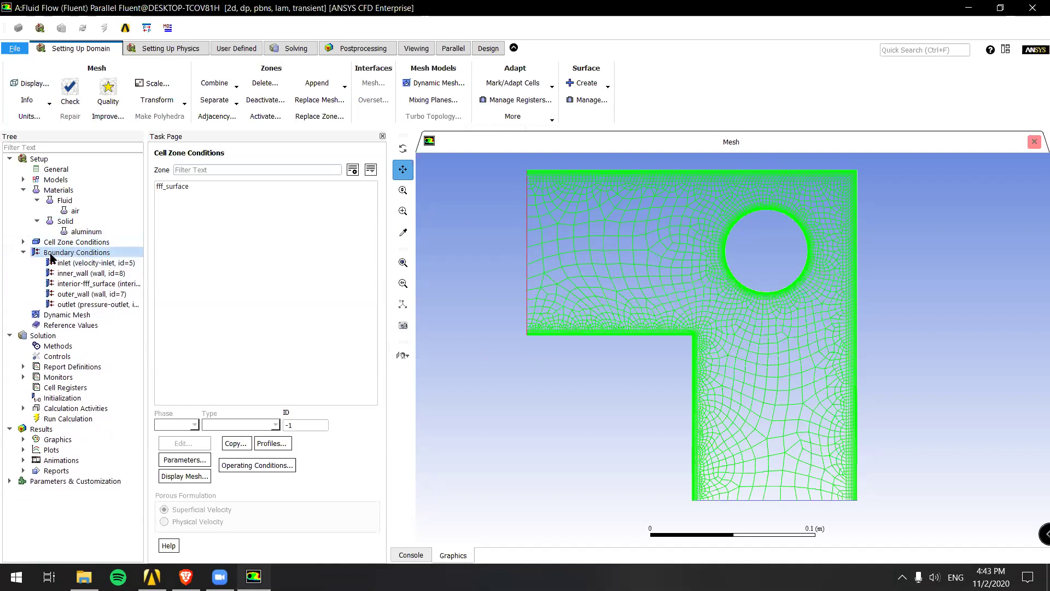
Review the boundary type assigned to each zone: inlet, inner_wall, interior-fff_surface, outer_wall and outlet
double_click(43, 255)
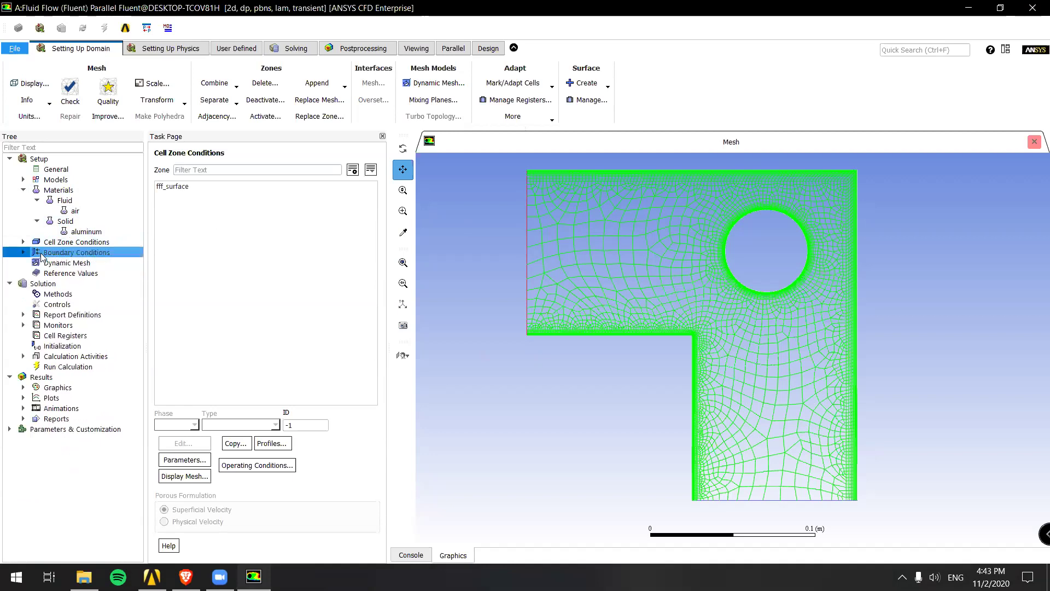
left_click(23, 252)
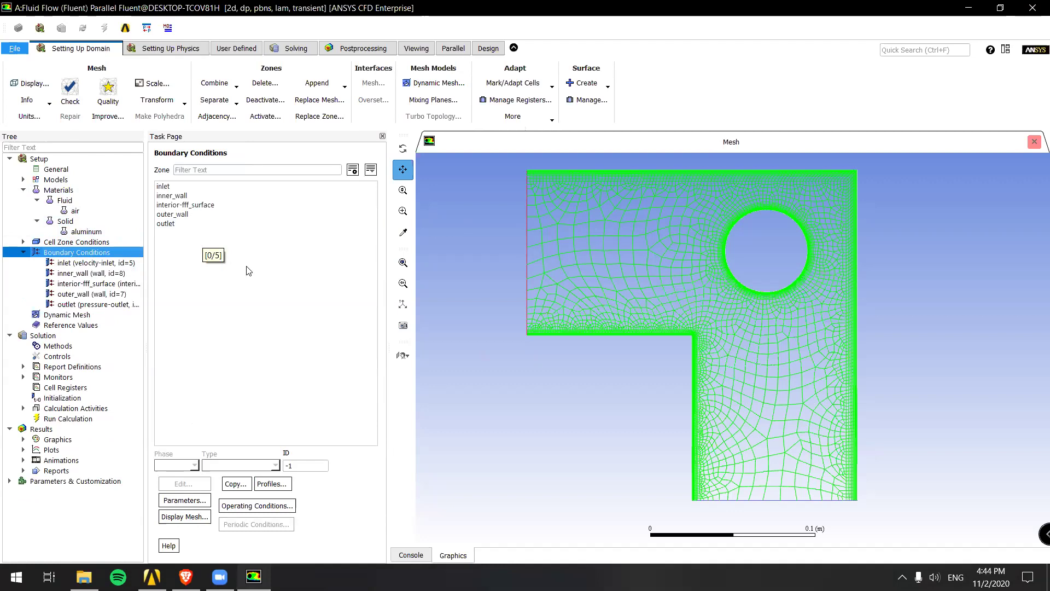
left_click(182, 187)
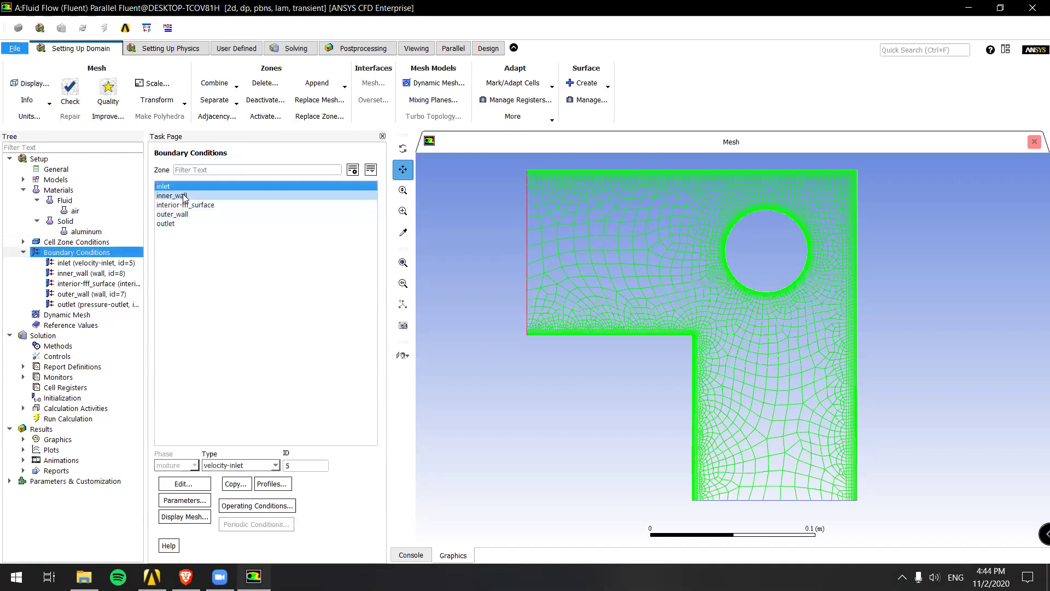
left_click(184, 196)
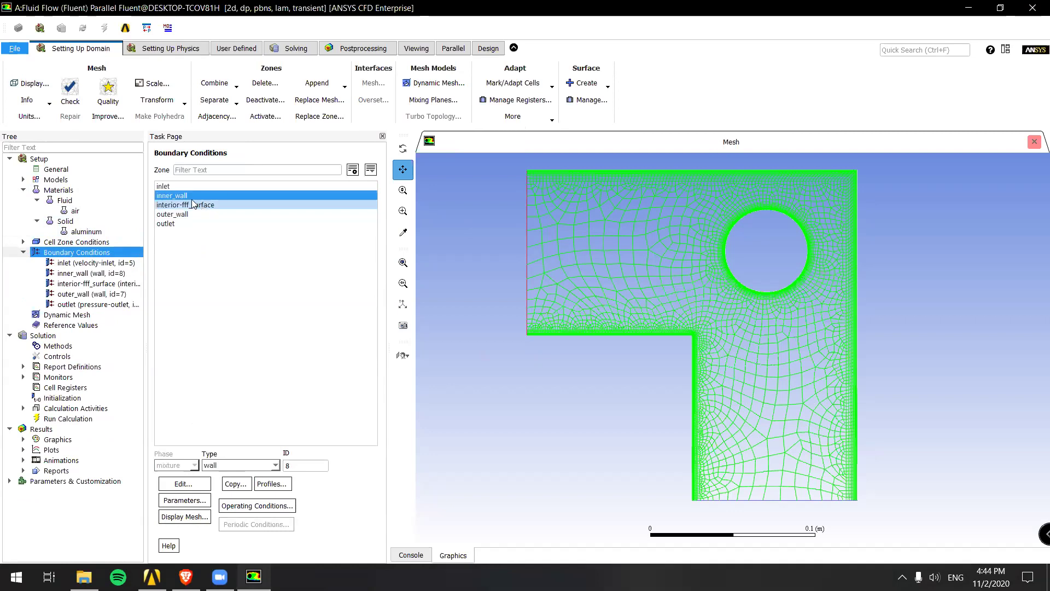
left_click(199, 206)
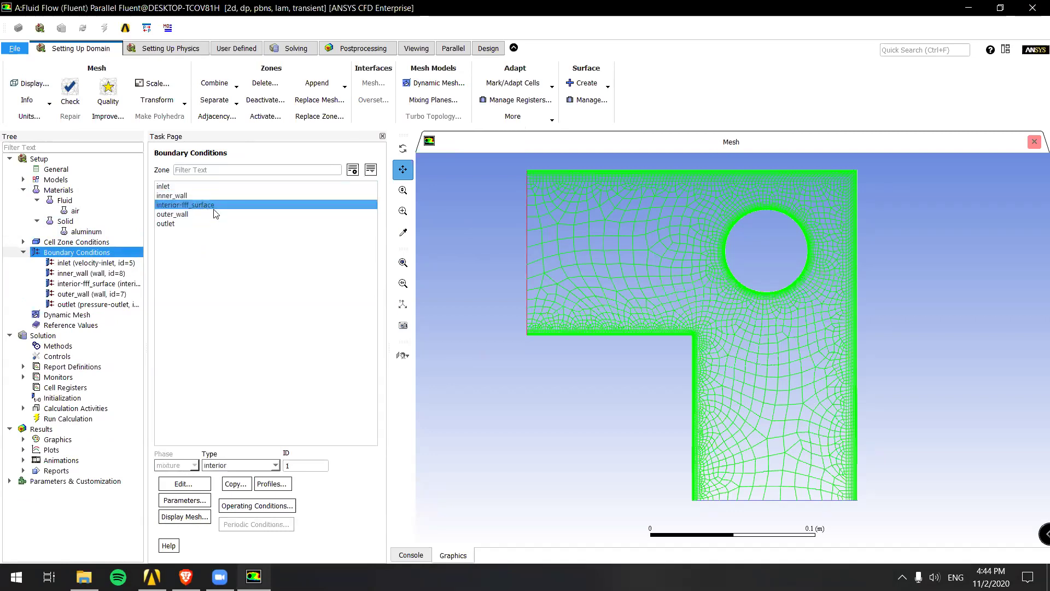
left_click(186, 214)
left_click(175, 223)
scroll(657, 332, "up", 2)
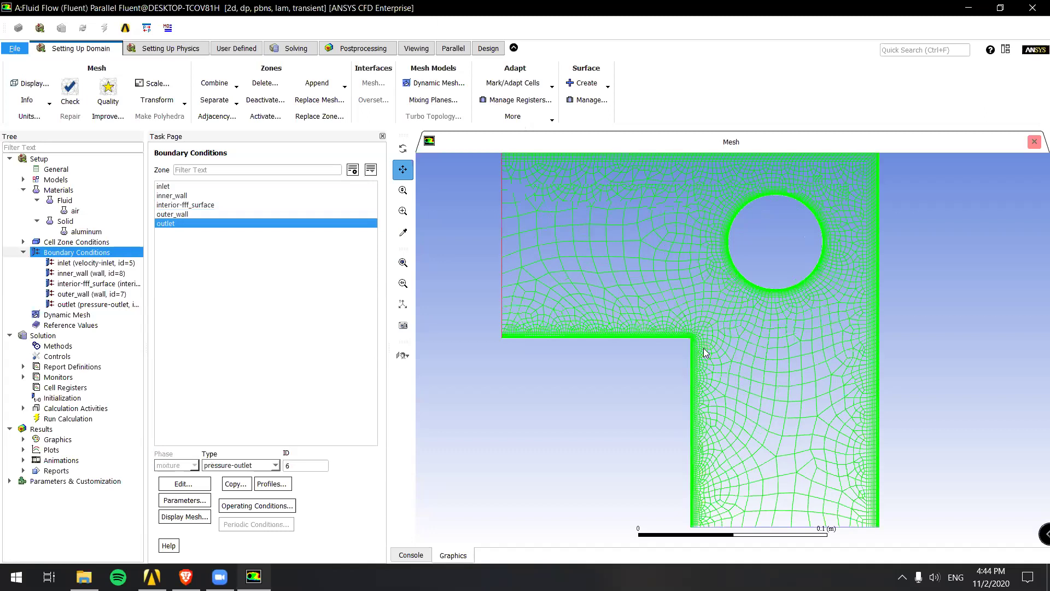
scroll(544, 392, "down", 1)
key("Up")
key("Up")
key("Up")
key("Up")
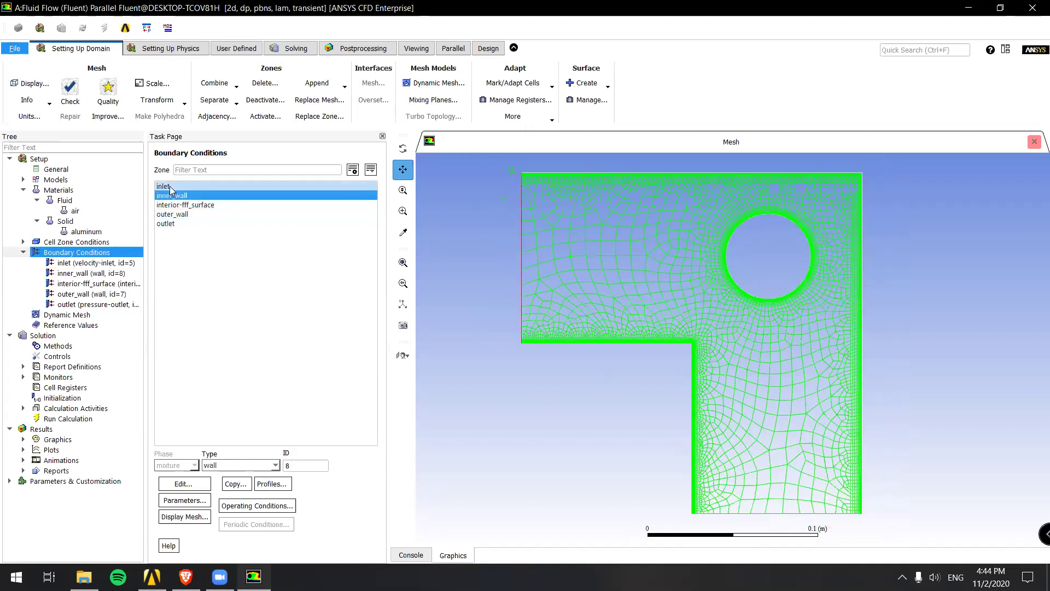
Display only the inlet surface in the mesh view to identify where it lies
left_click(190, 521)
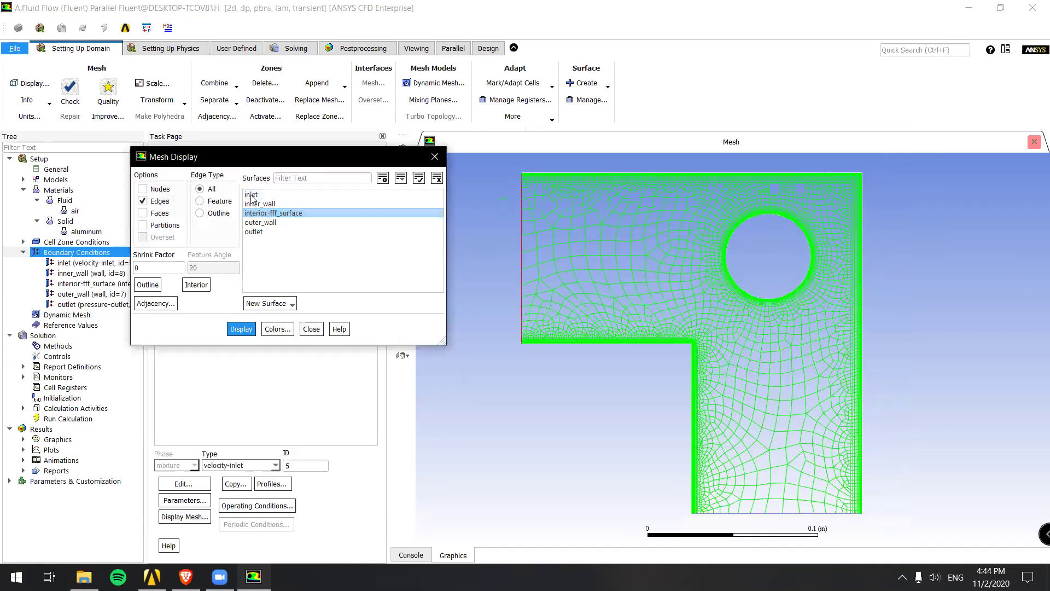
left_click(254, 194)
left_click(247, 330)
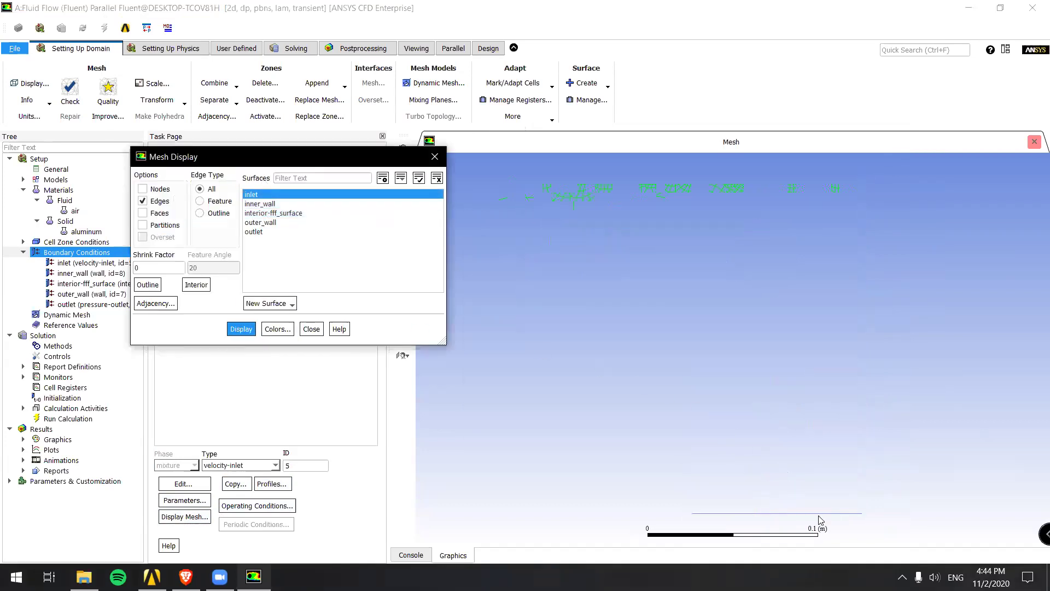
left_click(709, 404)
left_click_drag(772, 437, 658, 391)
Add the inner_wall and interior-fff_surface surfaces, one after the other, to the displayed mesh
left_click(273, 204)
left_click(241, 329)
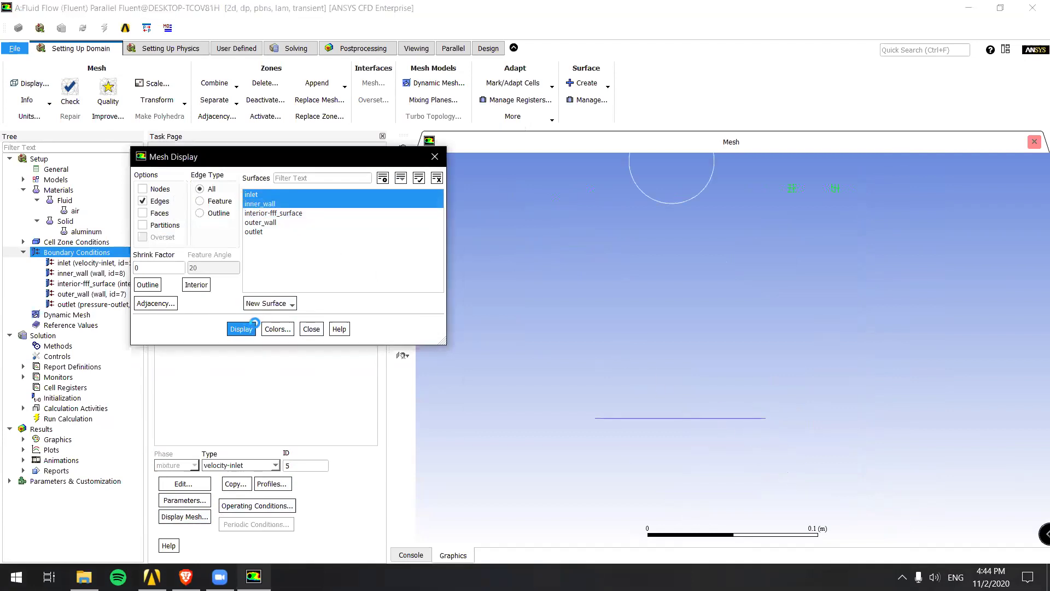
left_click_drag(681, 250, 676, 263)
left_click(268, 213)
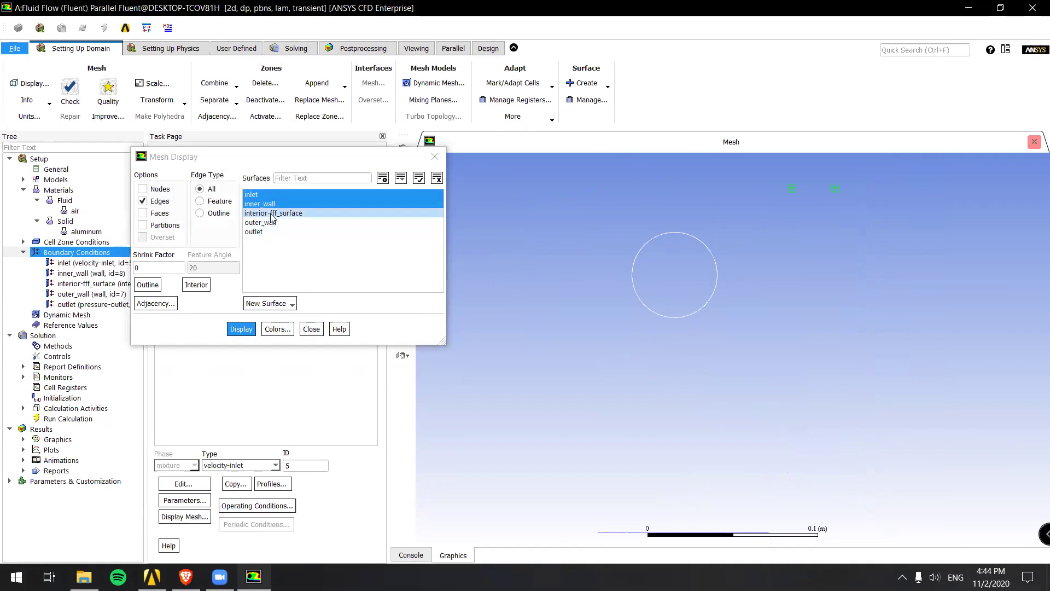
left_click(241, 329)
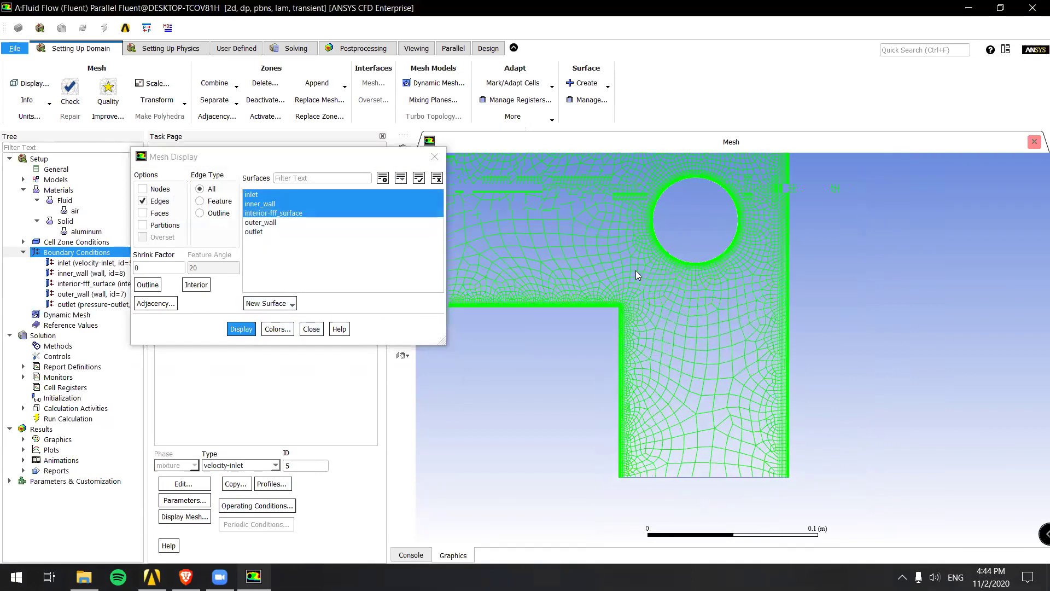
Display only the outer_wall surface in the mesh view, deselecting inlet, inner_wall and interior-fff_surface
scroll(644, 283, "down", 3)
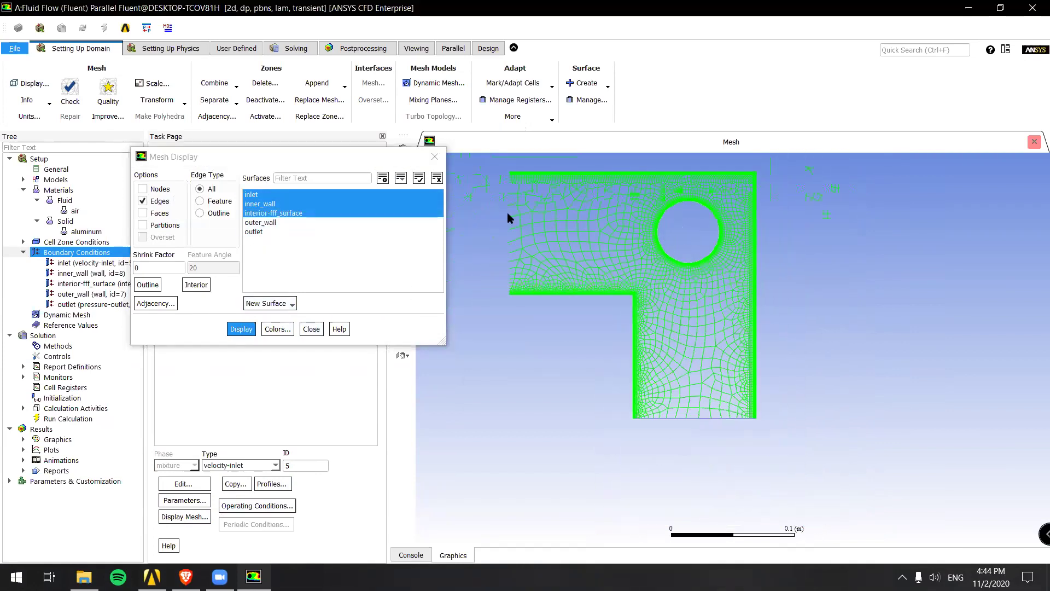
left_click(252, 196)
left_click(271, 212)
left_click(276, 222)
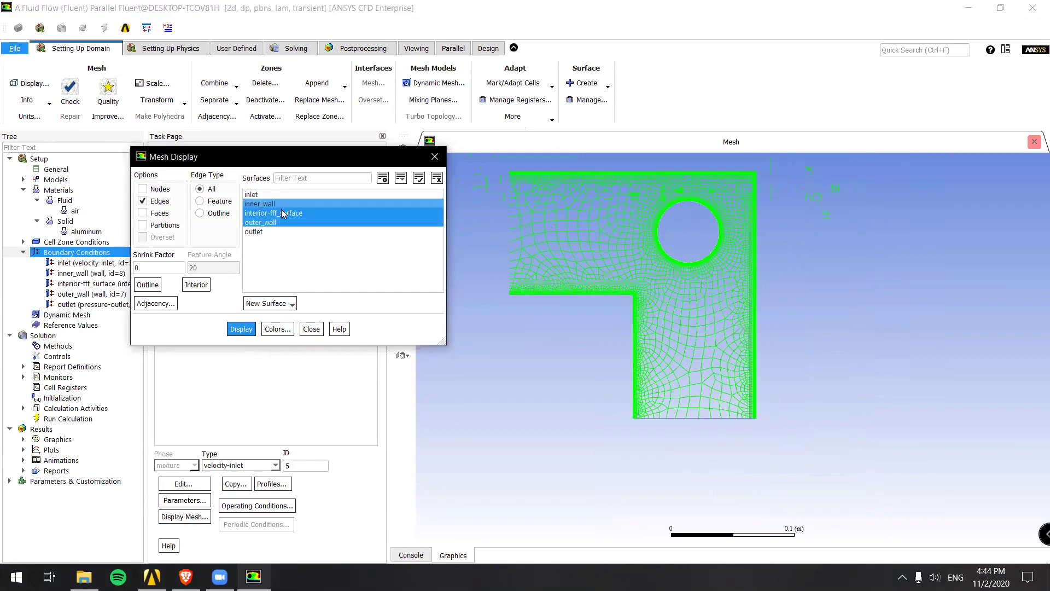
left_click(268, 204)
left_click(273, 213)
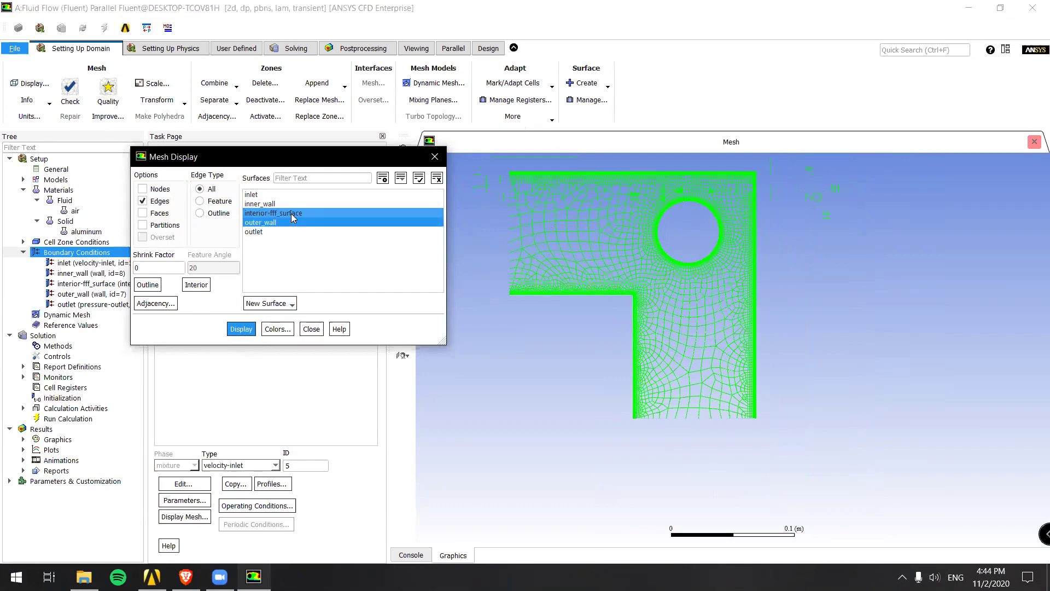
left_click(273, 213)
left_click(241, 328)
Display only the outlet surface in the mesh view in place of outer_wall, and close the mesh display settings
left_click(261, 232)
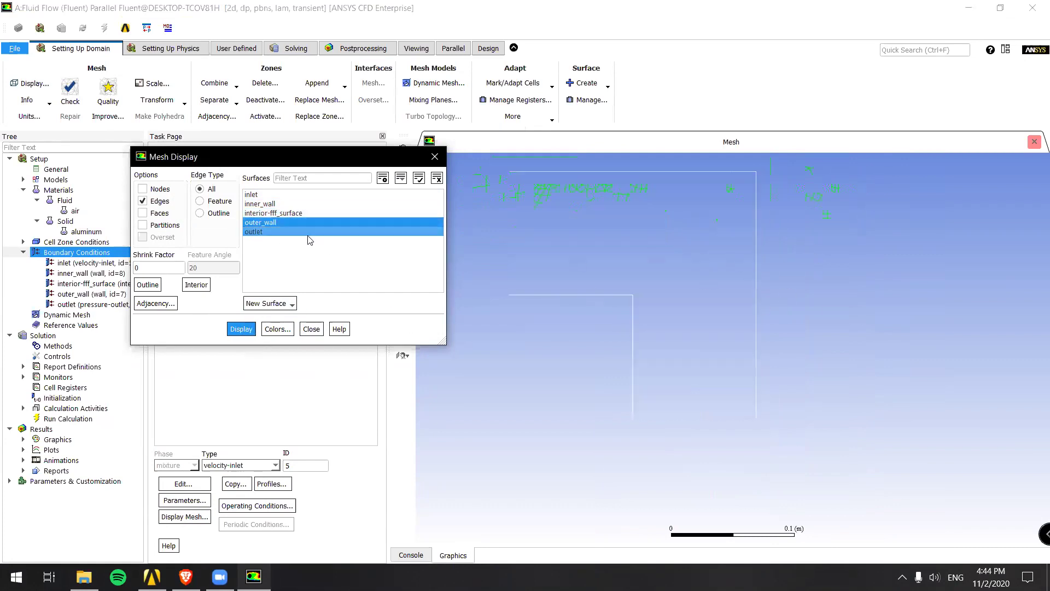
left_click(262, 222)
left_click(241, 329)
left_click(435, 157)
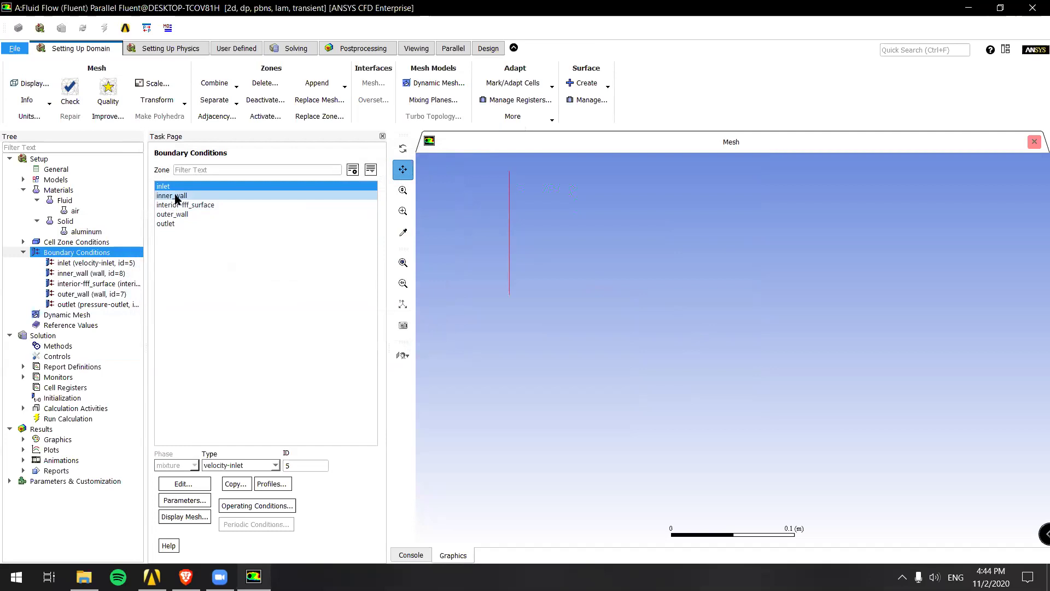
Keep the inlet as a velocity-inlet, set its velocity magnitude to a constant 0.1 m/s, and recheck the entry
left_click(239, 466)
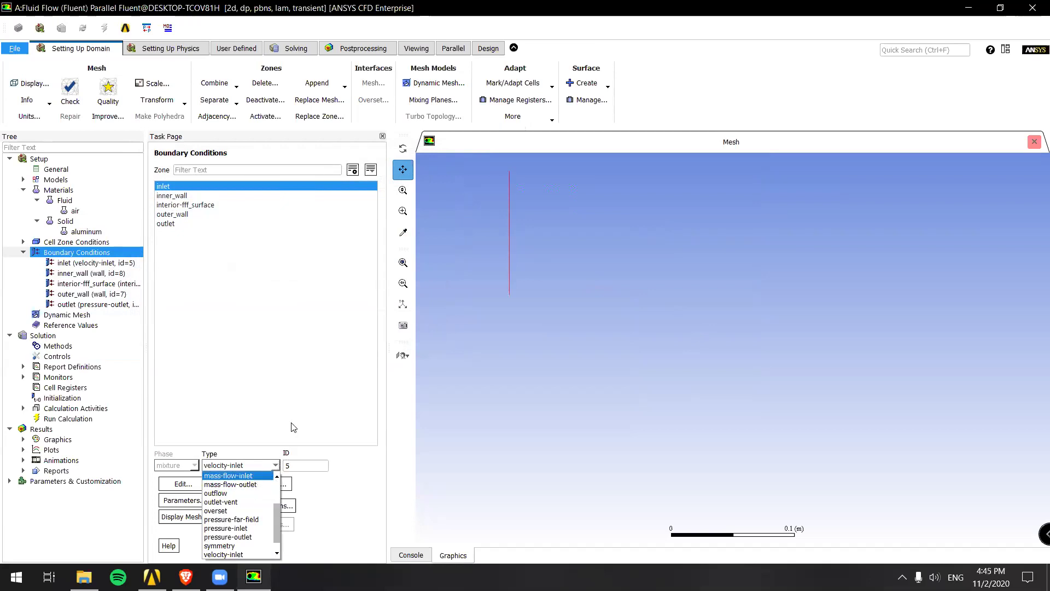
left_click(278, 465)
left_click(175, 186)
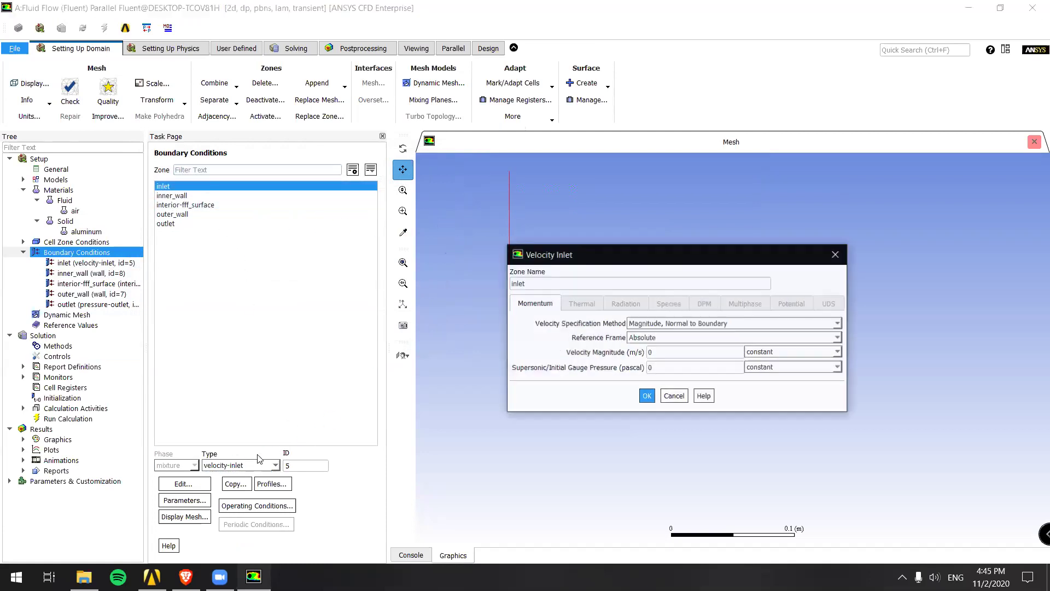
left_click_drag(673, 250, 539, 187)
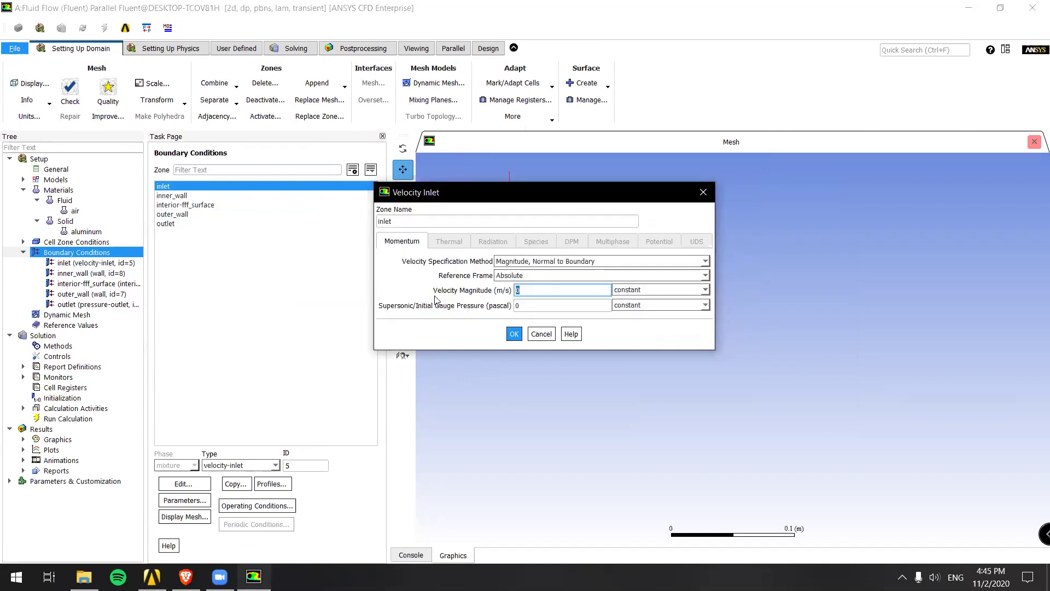
type(".1")
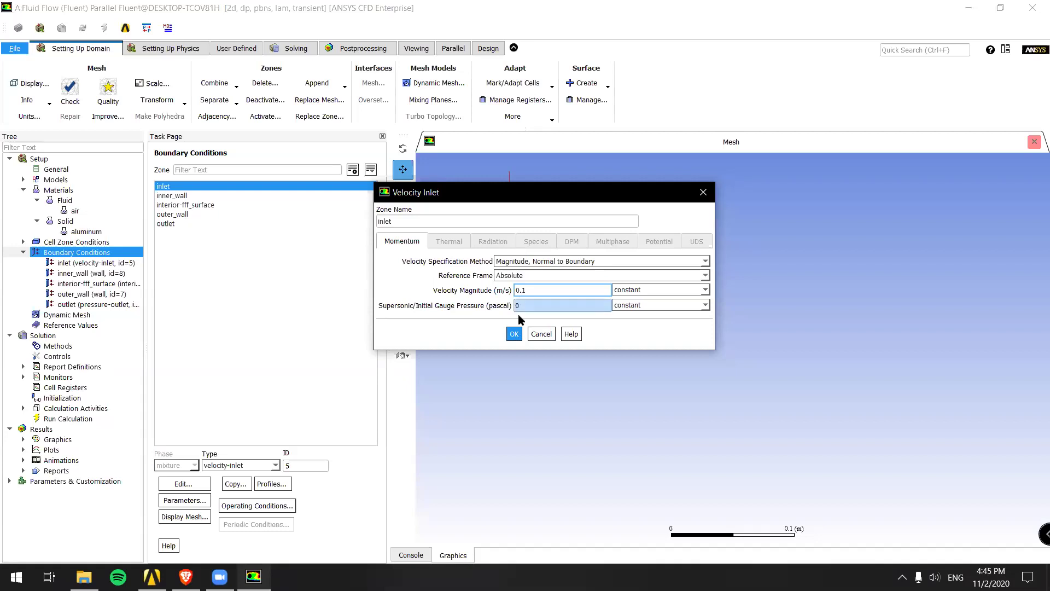
left_click(515, 332)
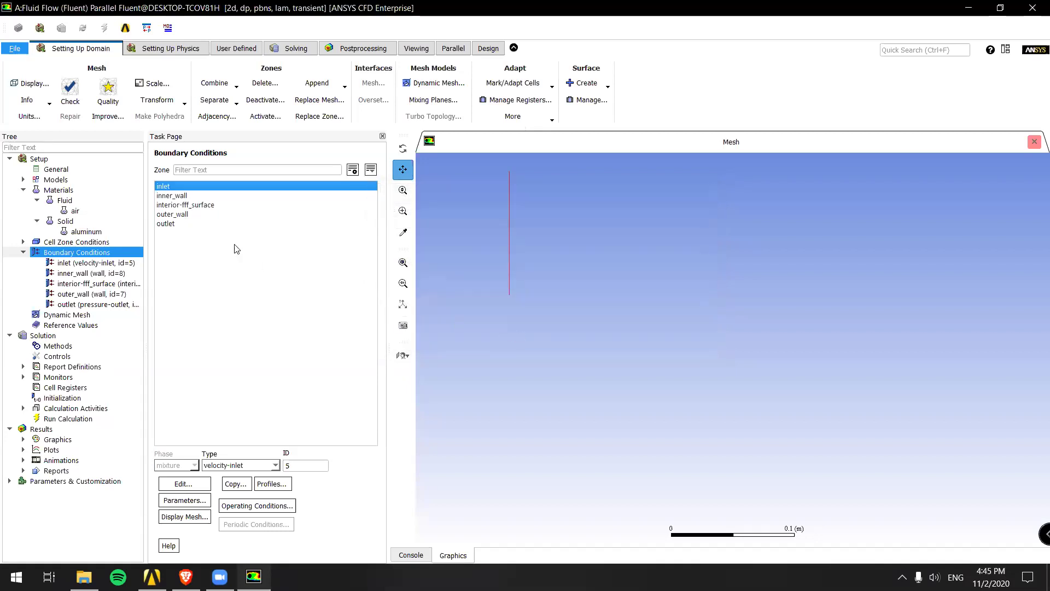
double_click(202, 186)
double_click(519, 307)
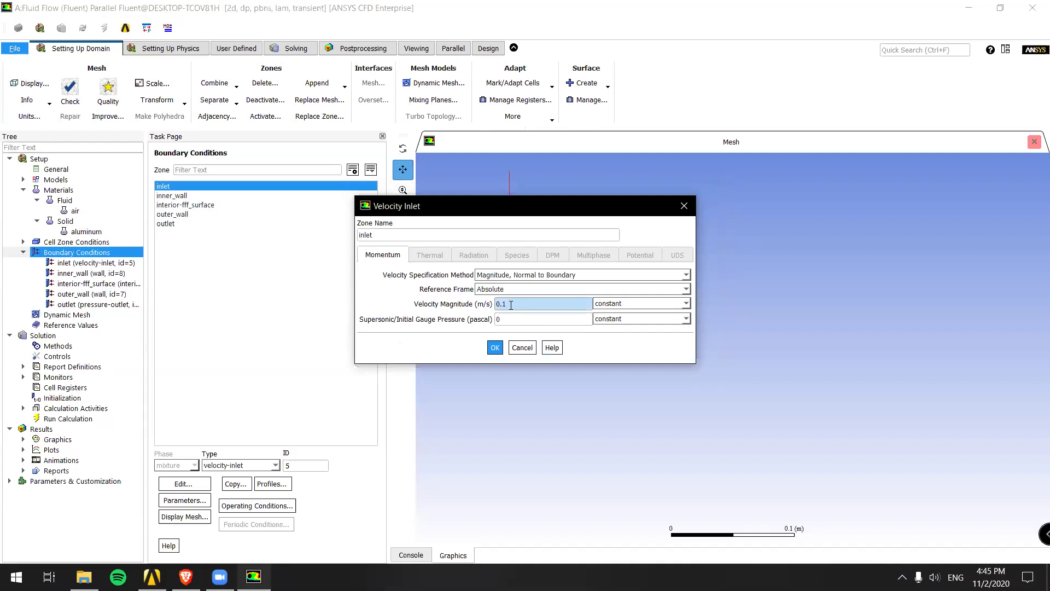
left_click(494, 348)
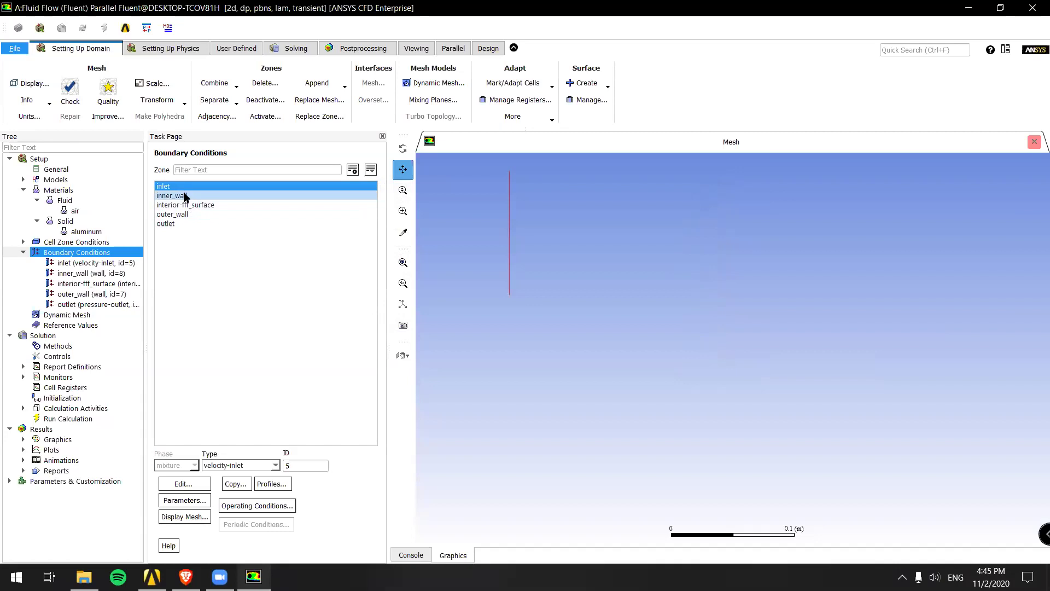
Review the wall motion and shear condition of inner_wall, accepting the stationary, no-slip settings
left_click(196, 198)
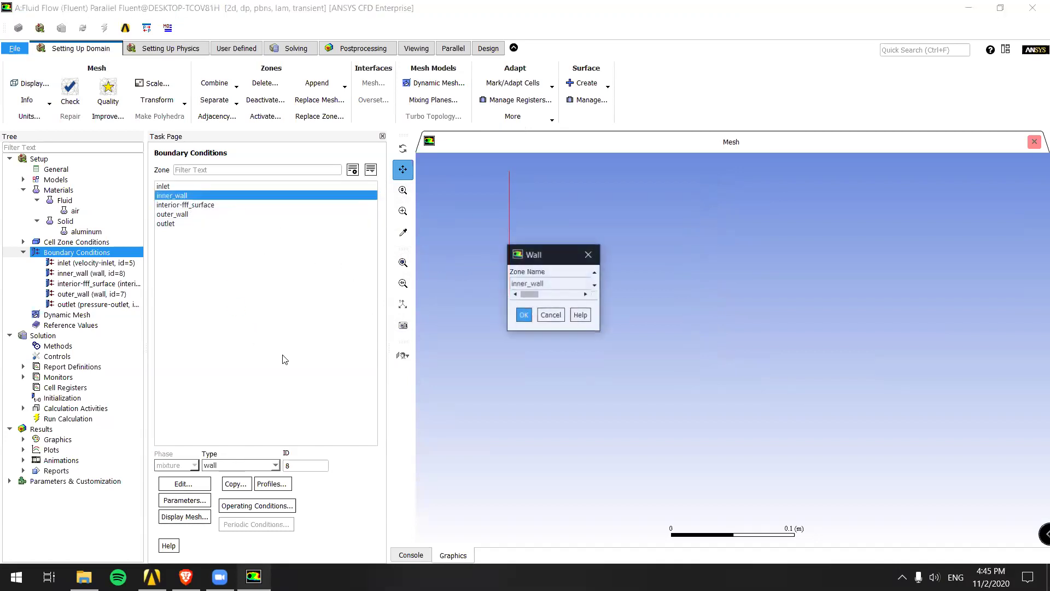
left_click_drag(646, 254, 394, 131)
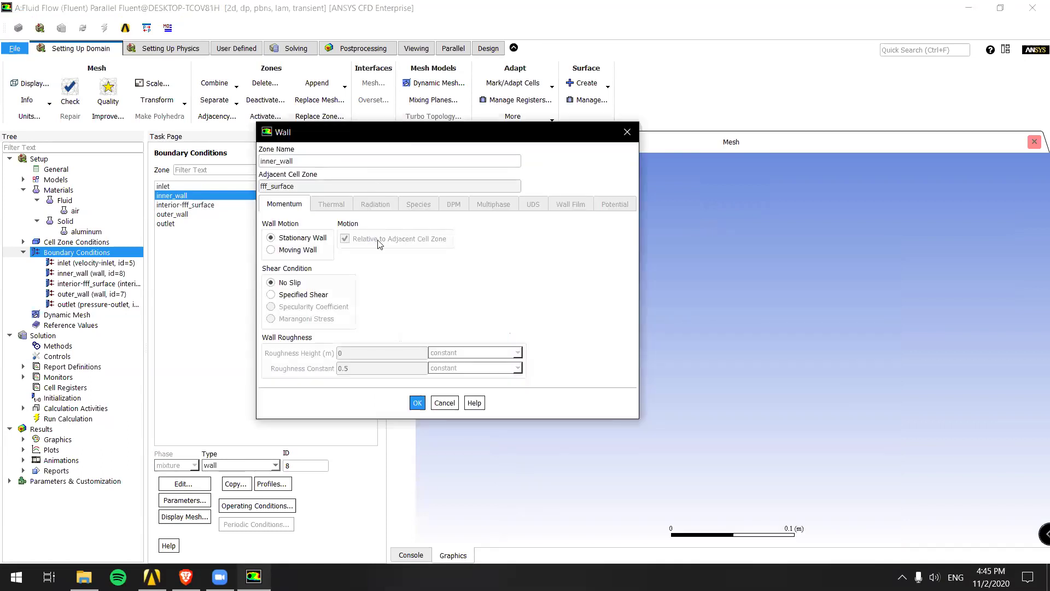
left_click(417, 402)
Review the outlet's pressure-outlet settings, including gauge pressure and backflow options, and accept the defaults
left_click(193, 223)
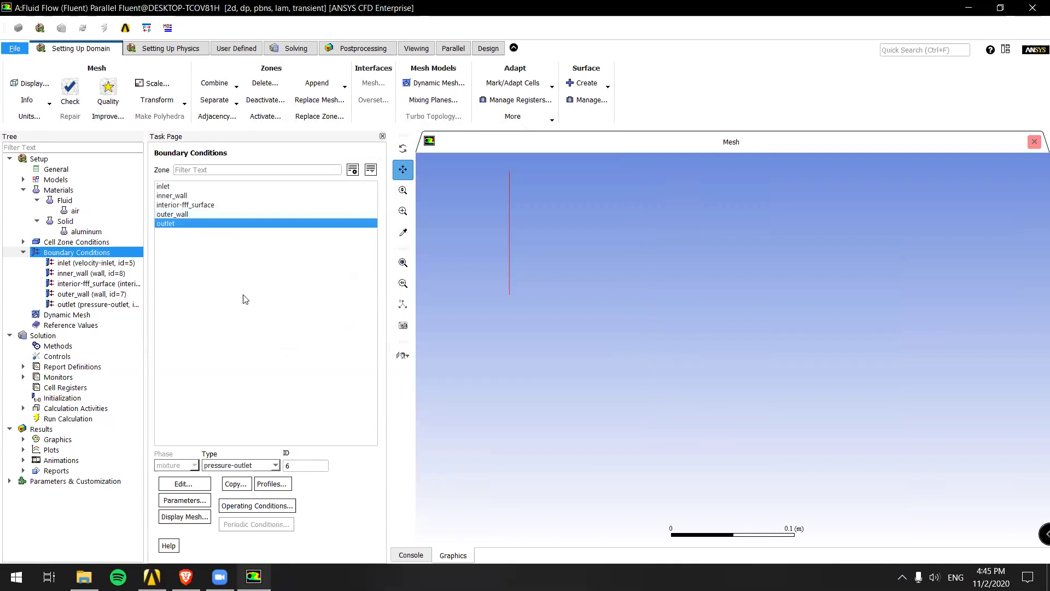
left_click(175, 186)
left_click(183, 225)
mouse_move(181, 224)
left_mouse_down()
mouse_move(174, 187)
mouse_move(169, 225)
left_mouse_up()
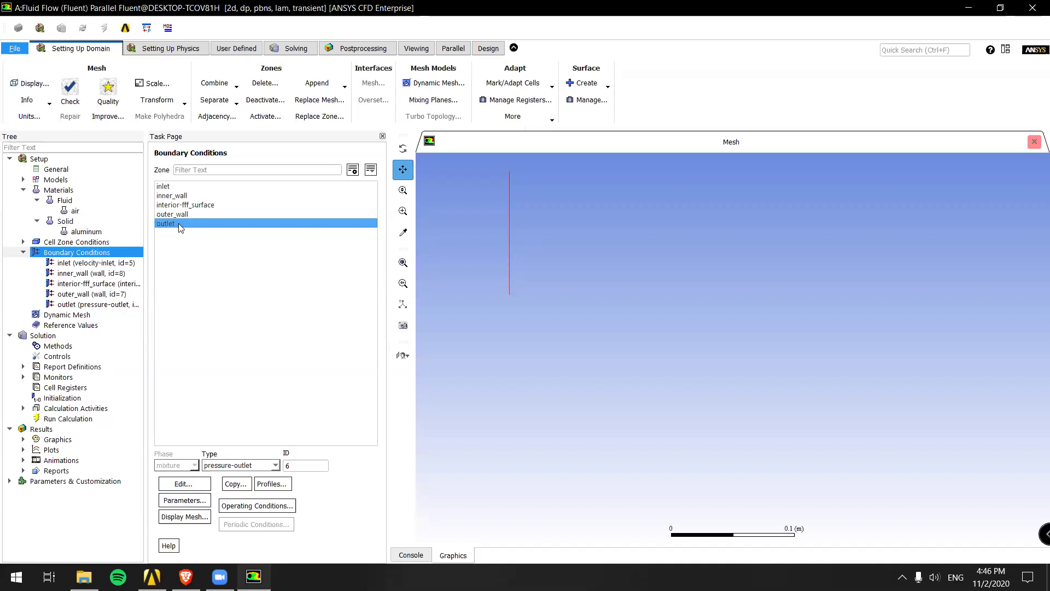
double_click(208, 224)
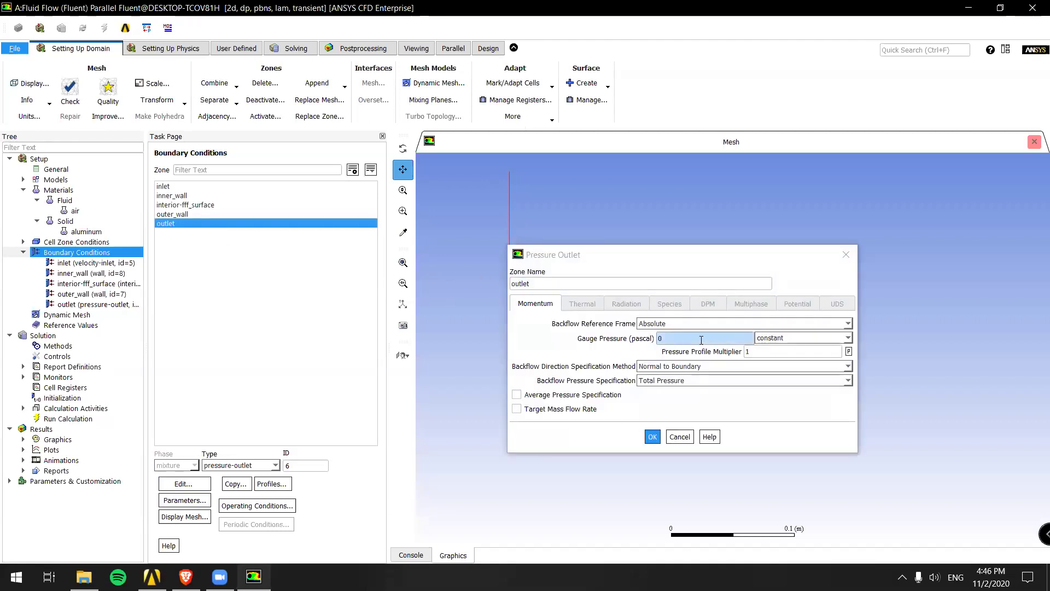
left_click(654, 436)
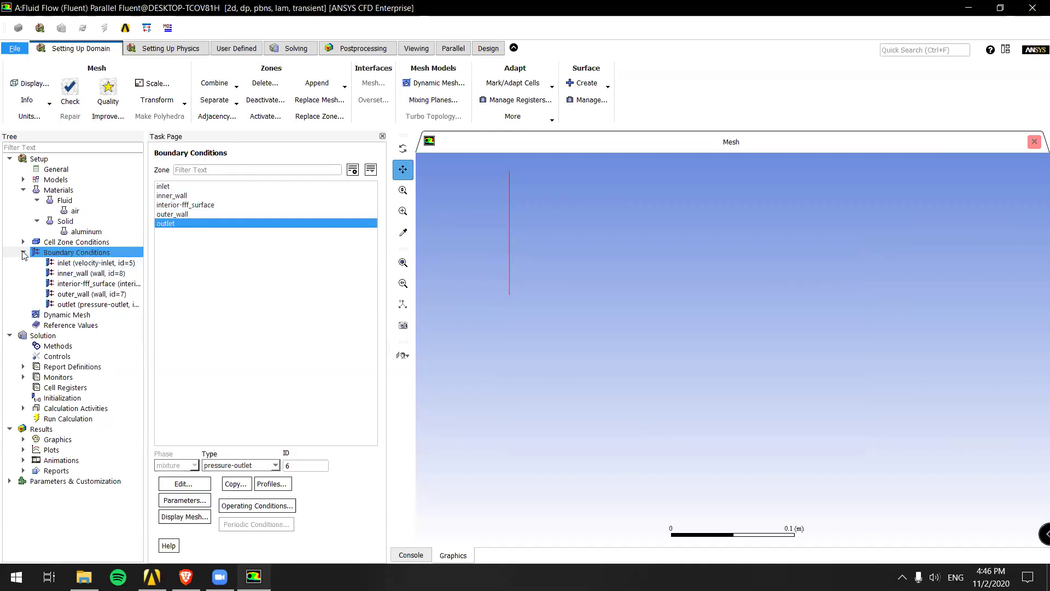
Collapse the boundary conditions branch and examine the reference values, including the density
left_click(164, 186)
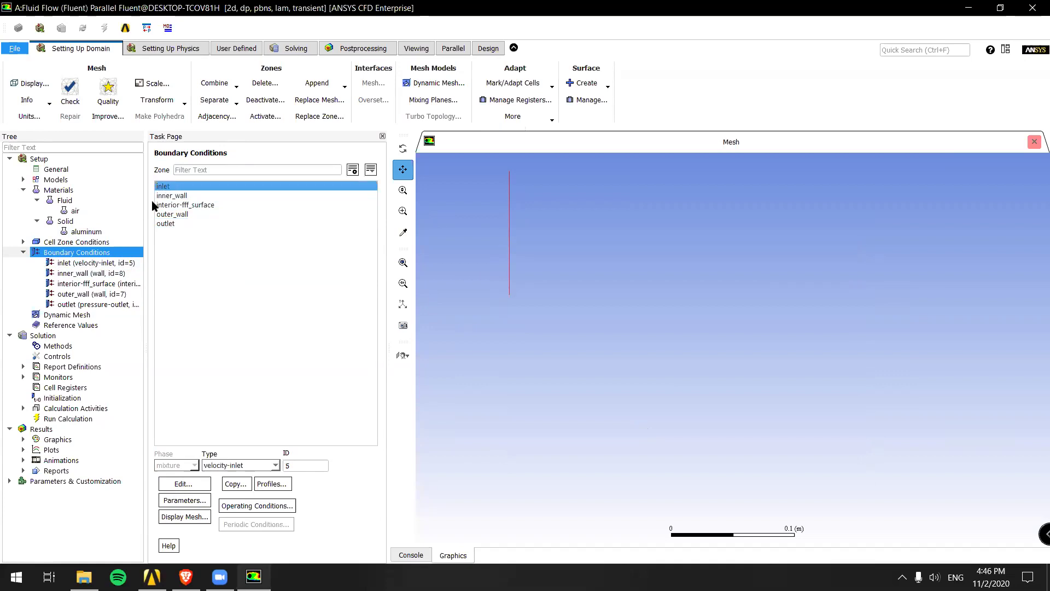
left_click(22, 253)
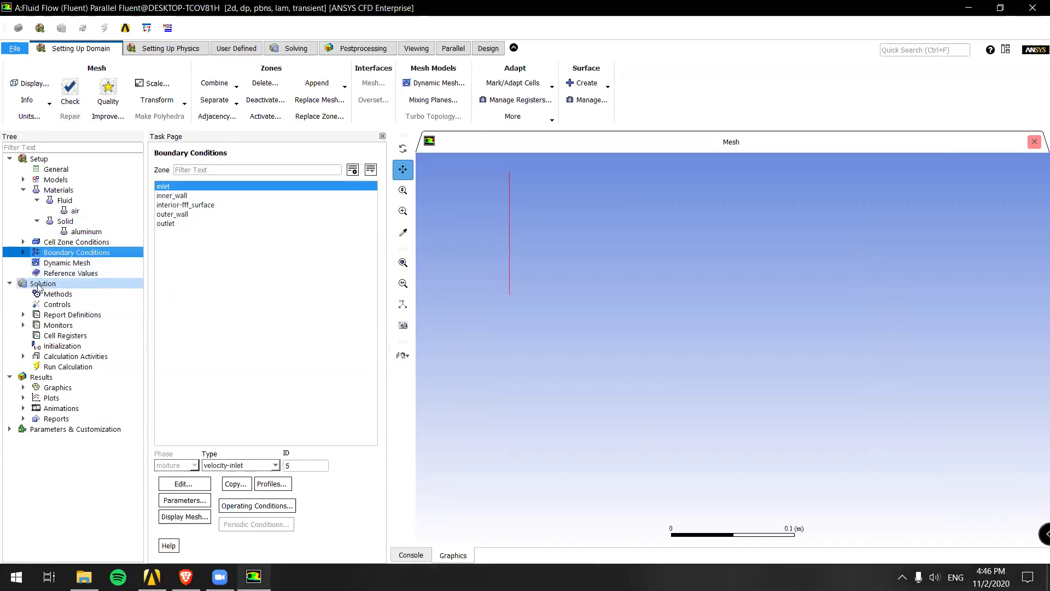
left_click(60, 274)
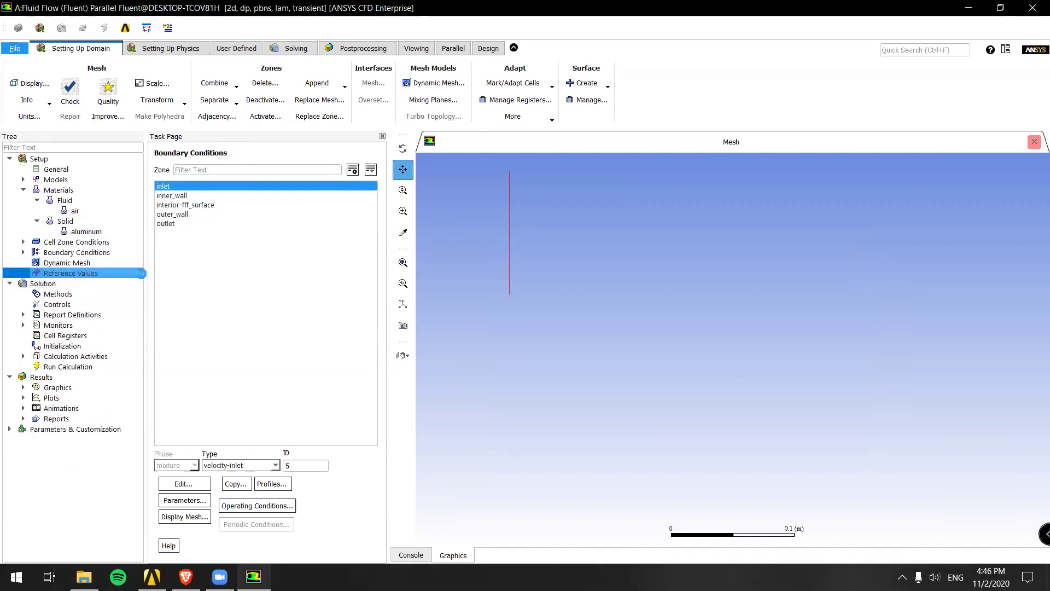
left_click(140, 274)
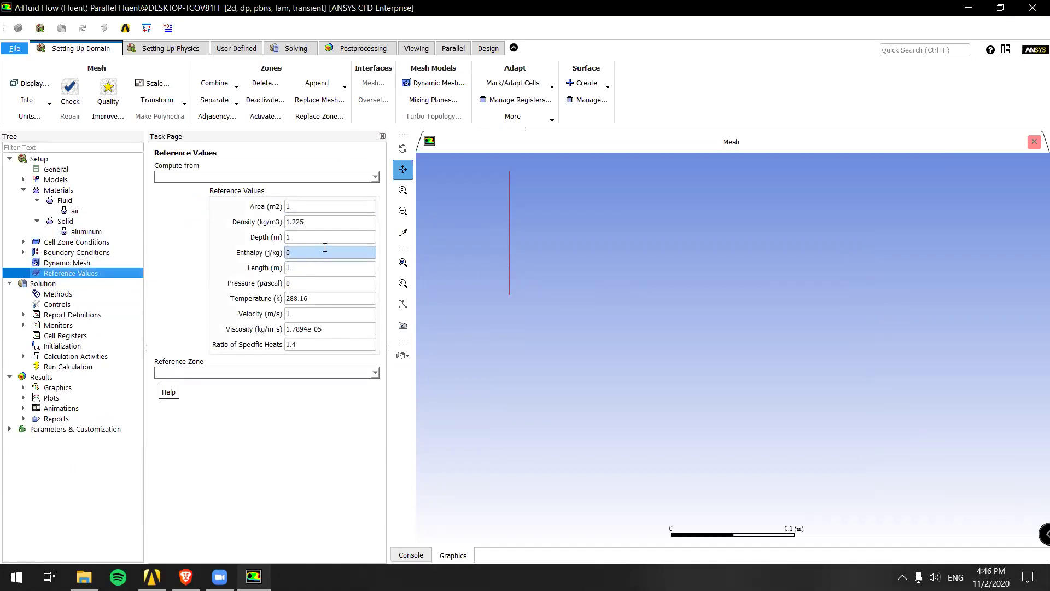
left_click_drag(308, 222, 282, 222)
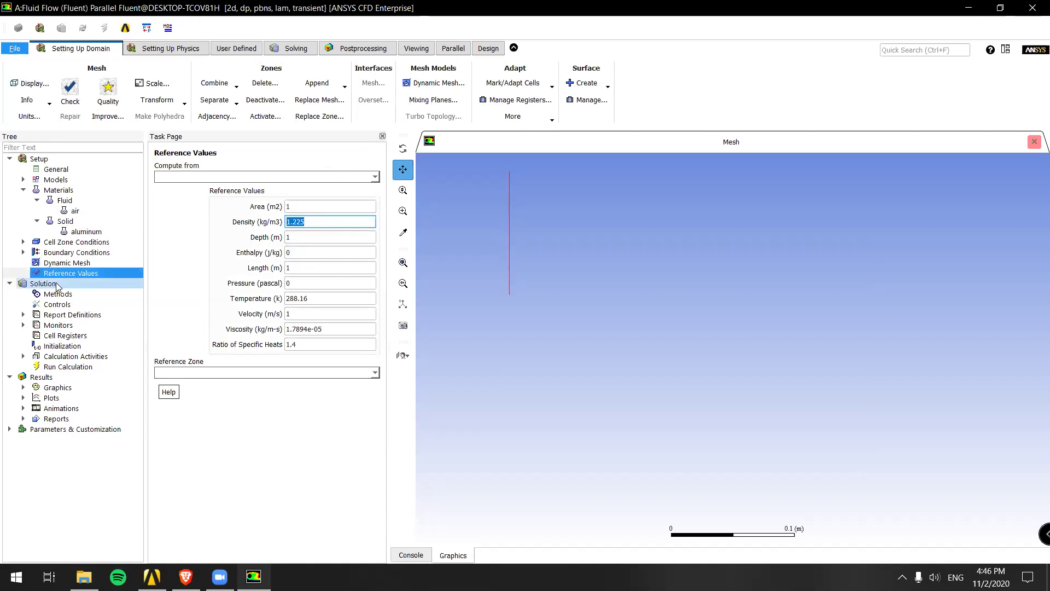
Review the solution methods and the available pressure-velocity coupling schemes, leaving SIMPLE selected
double_click(26, 284)
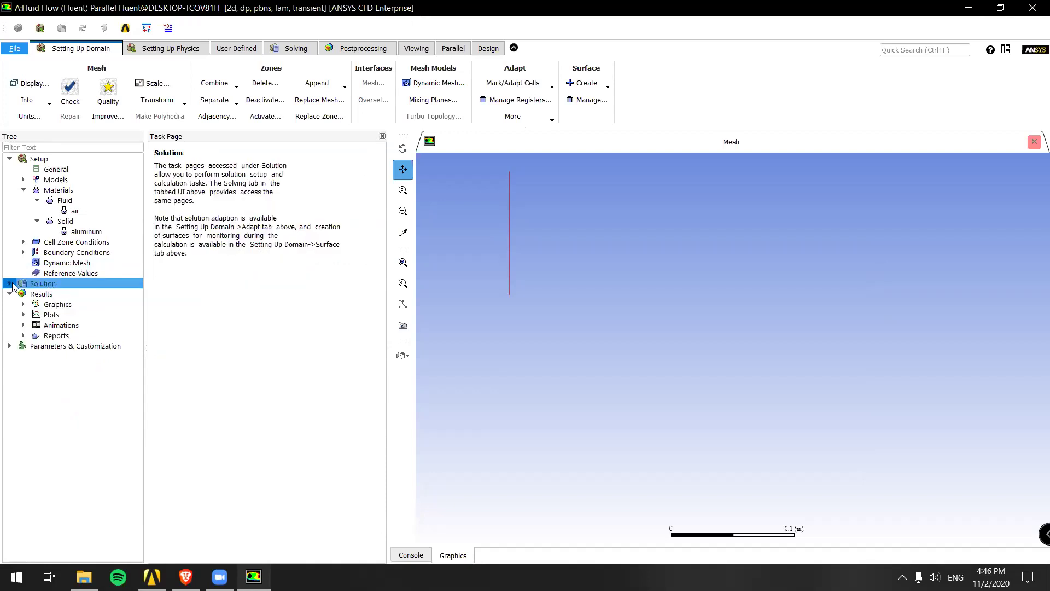
left_click(11, 284)
left_click(44, 293)
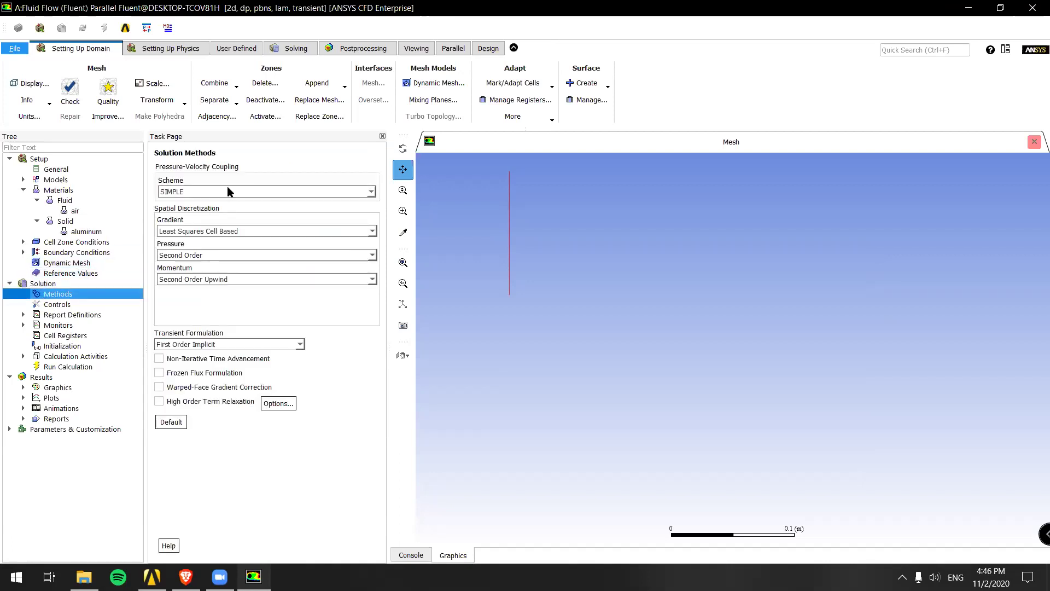
left_click(371, 192)
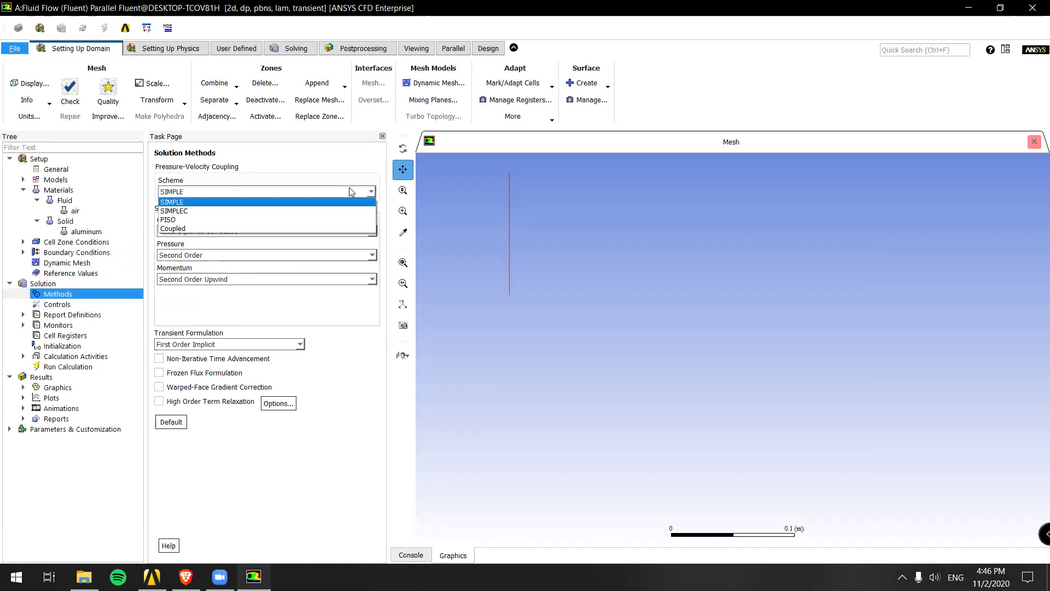
left_click(351, 191)
left_click(350, 192)
left_click(184, 192)
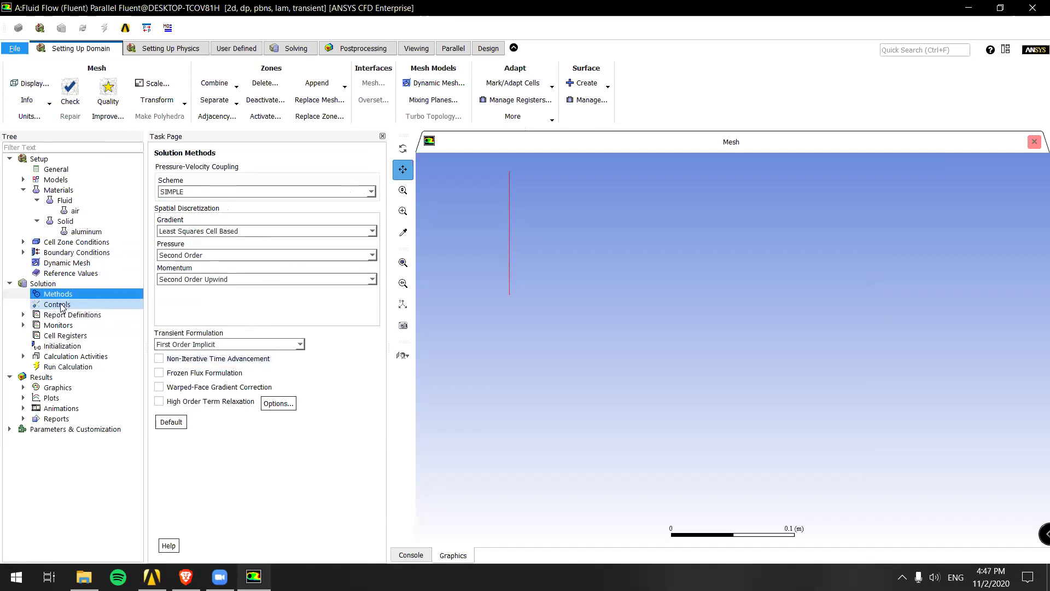
Examine the under-relaxation factors in the solution controls and the list of existing report definitions
left_click(80, 305)
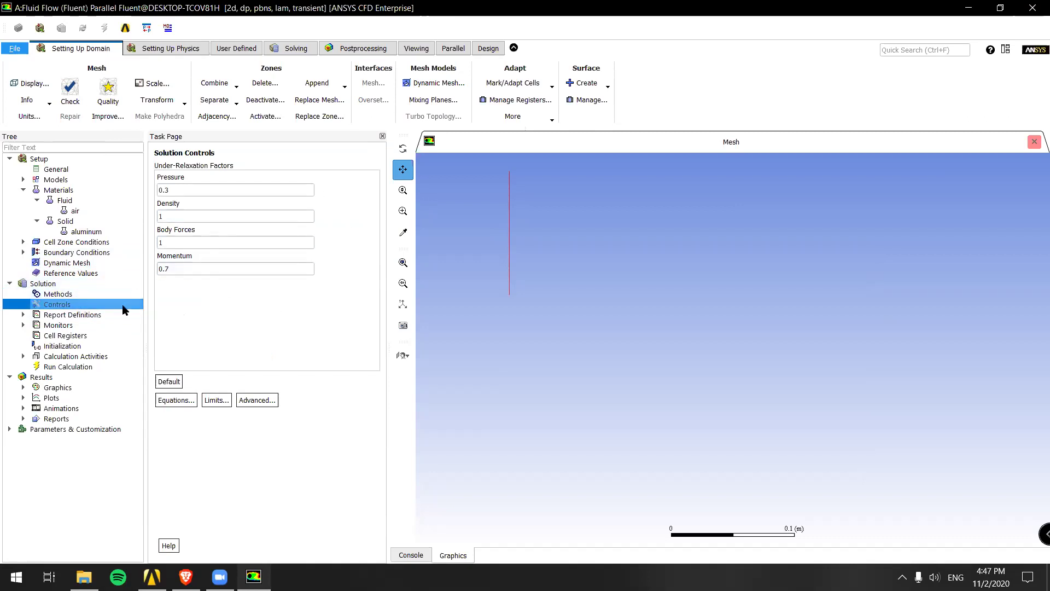
left_click(23, 315)
double_click(44, 316)
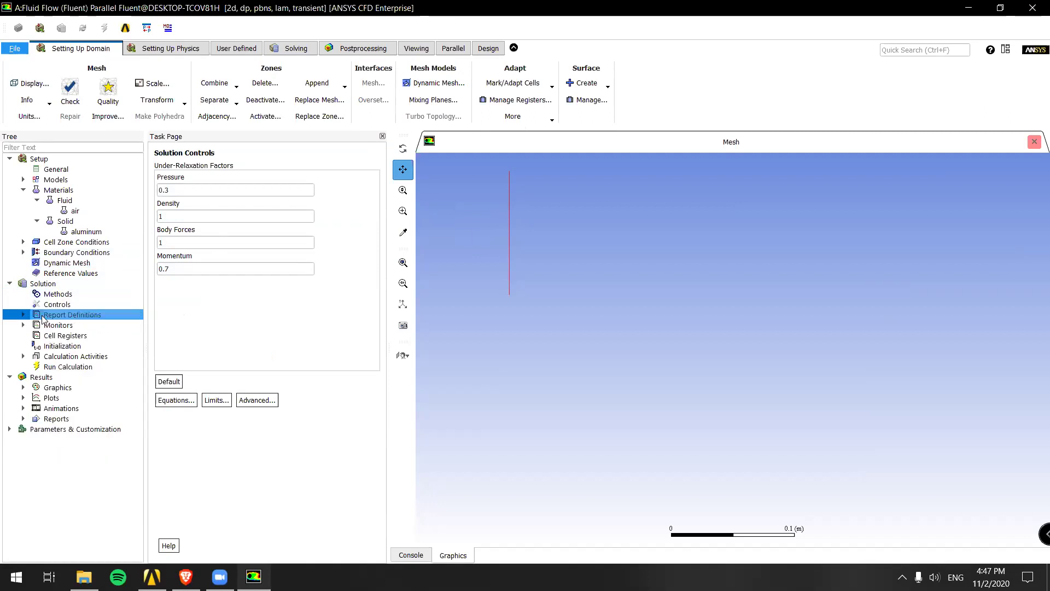
left_click_drag(627, 241, 320, 96)
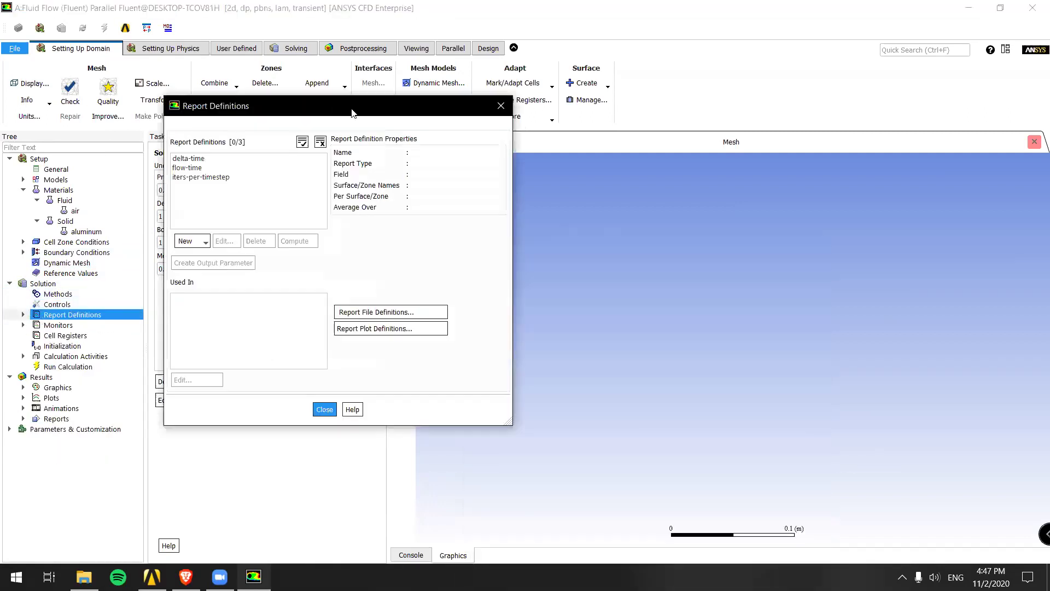
left_click(501, 105)
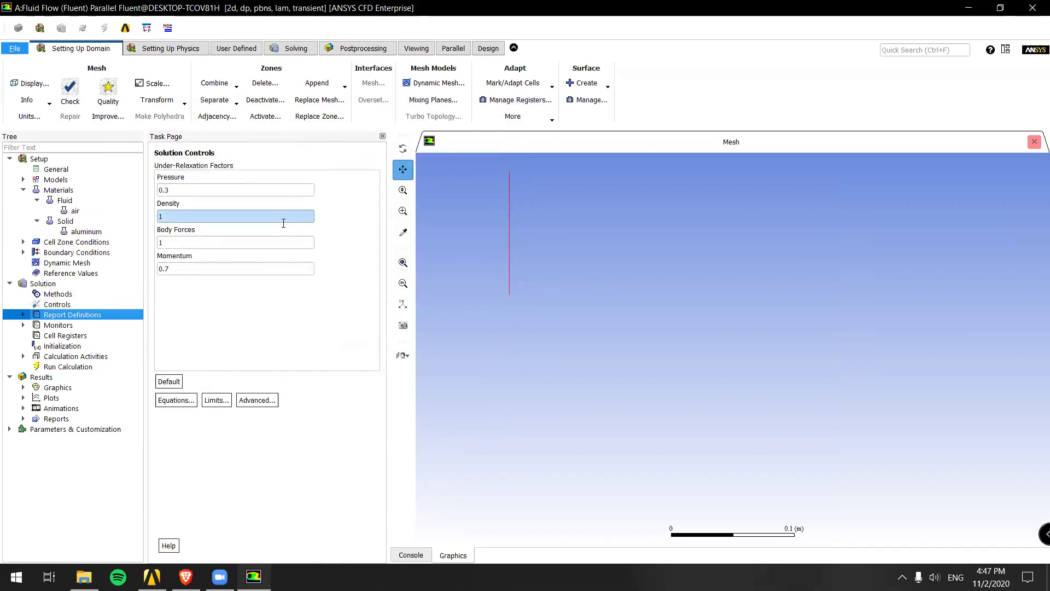
mouse_move(160, 572)
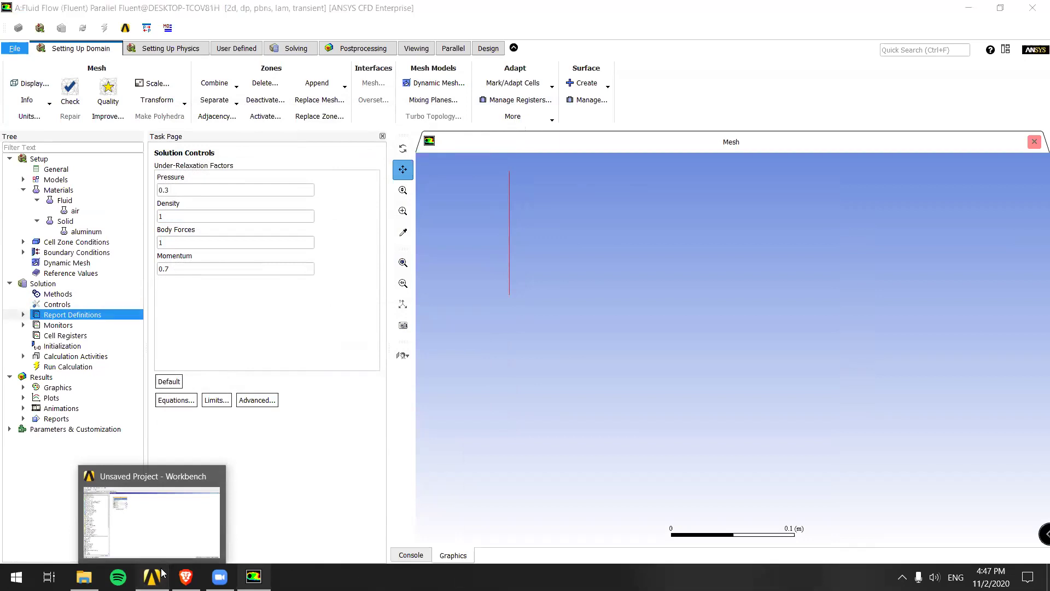
left_click(161, 571)
left_click(254, 576)
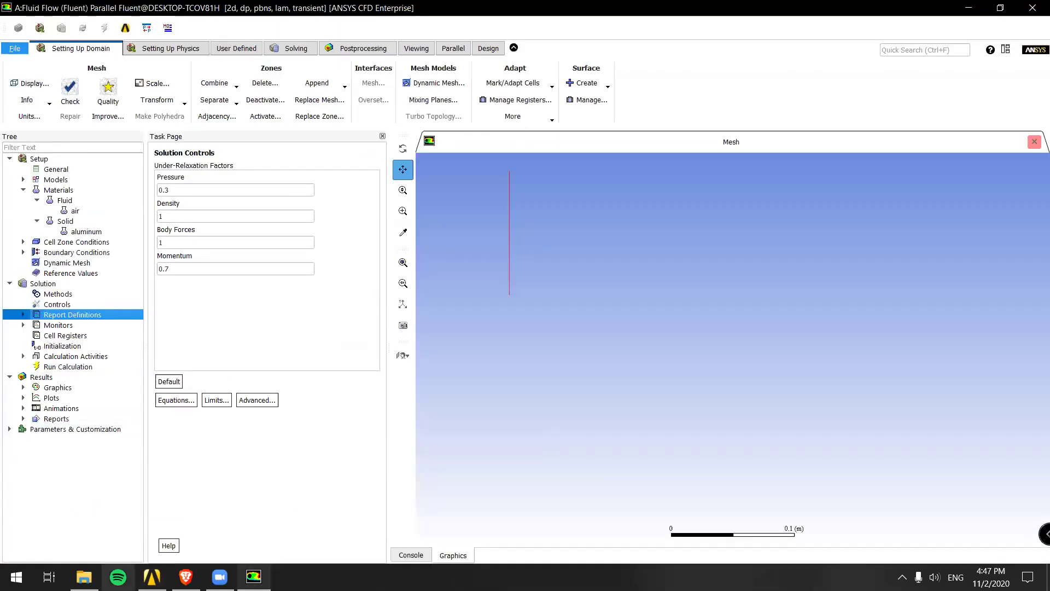
left_click(152, 577)
left_click(254, 576)
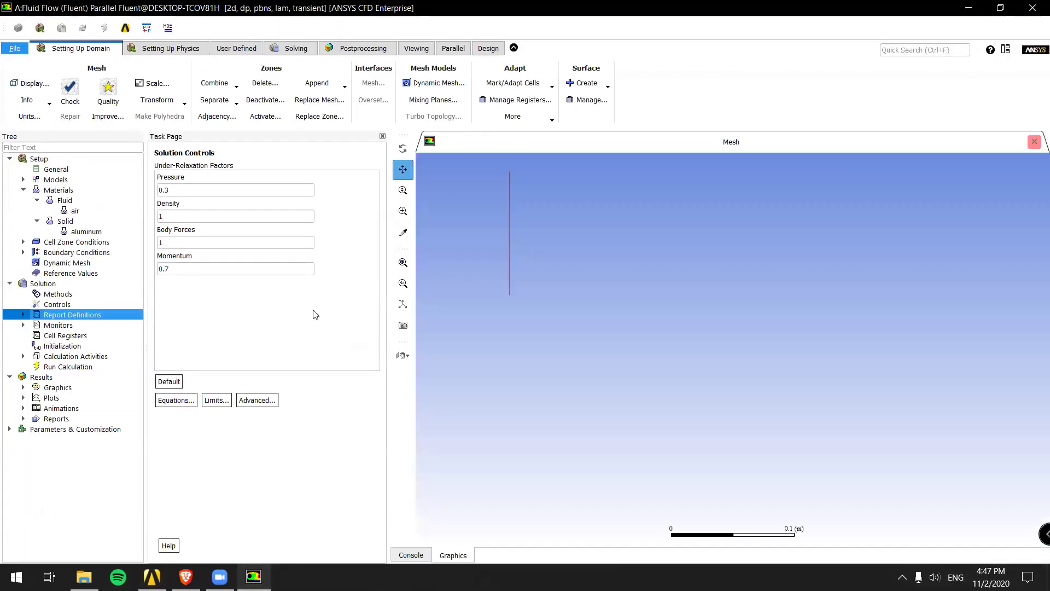
Open the residual monitor settings and examine the absolute convergence criteria for the continuity and velocity equations
left_click(36, 327)
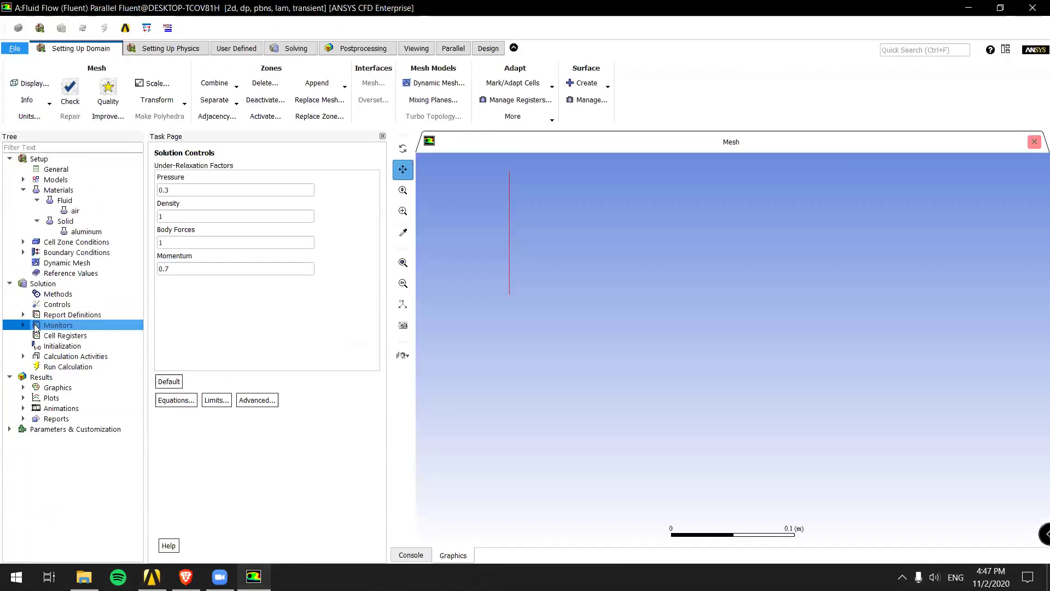
left_click(37, 327)
left_click(72, 336)
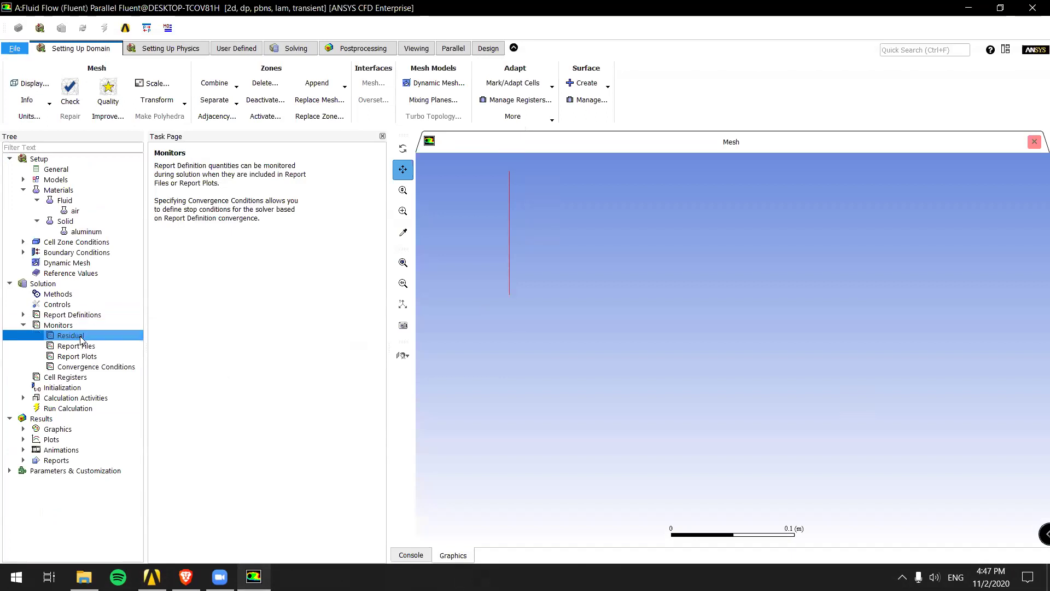
double_click(80, 339)
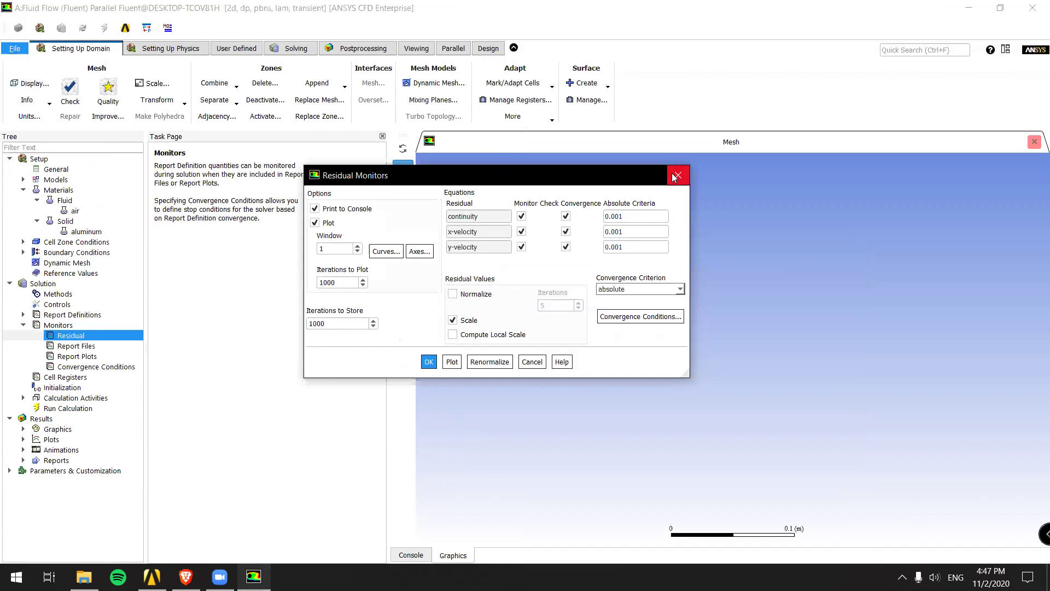
left_click(640, 217)
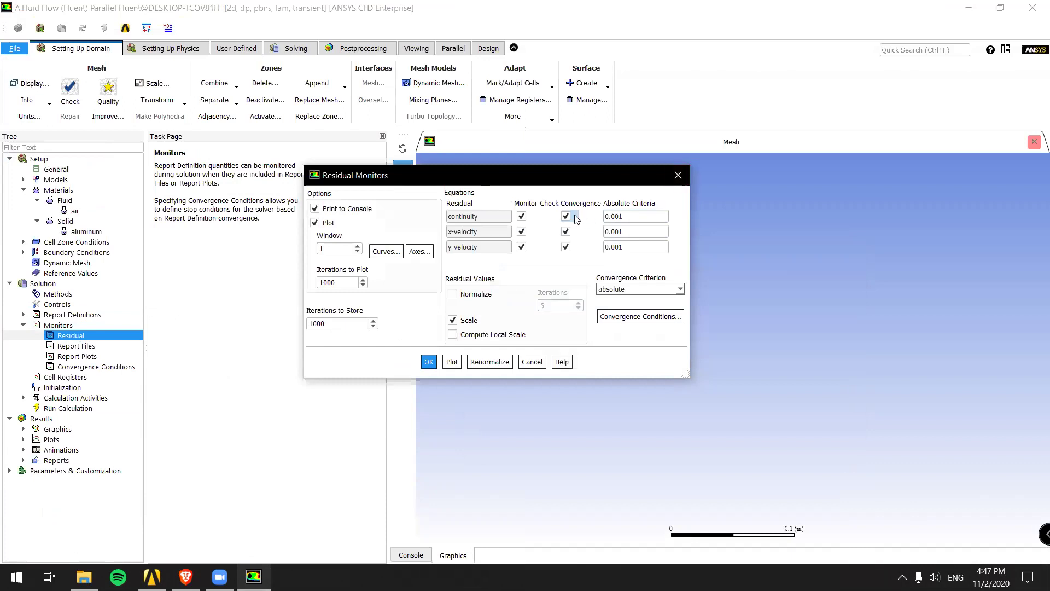
left_click(628, 217)
left_click_drag(627, 217, 613, 217)
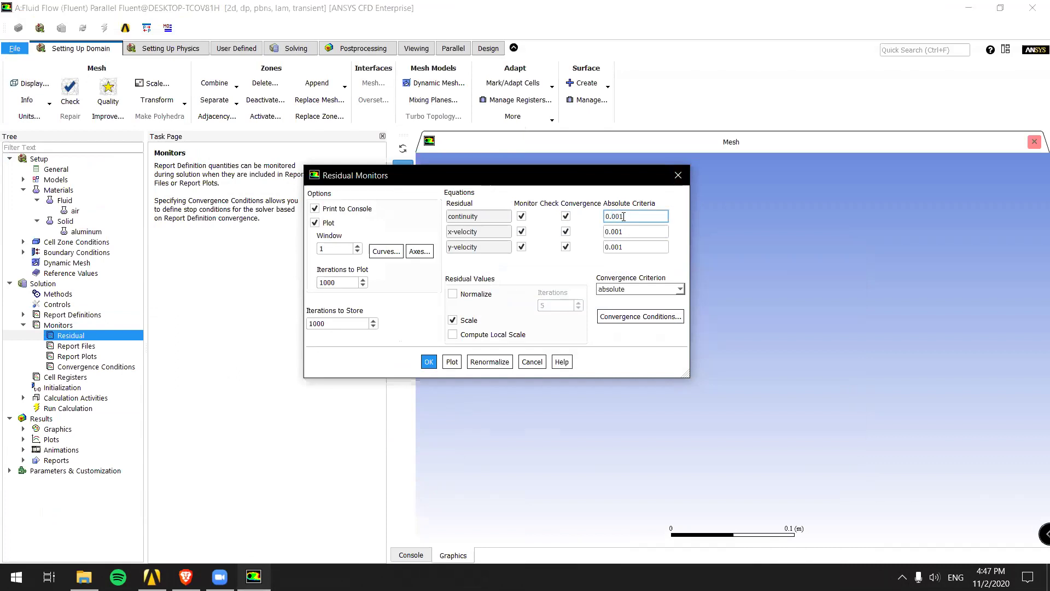
left_click_drag(613, 215, 589, 217)
left_click(642, 215)
left_click_drag(642, 215, 603, 215)
left_click(636, 214)
Try switching off the convergence checks for continuity and x-velocity, restore both, and accept the residual monitor settings
left_click(566, 217)
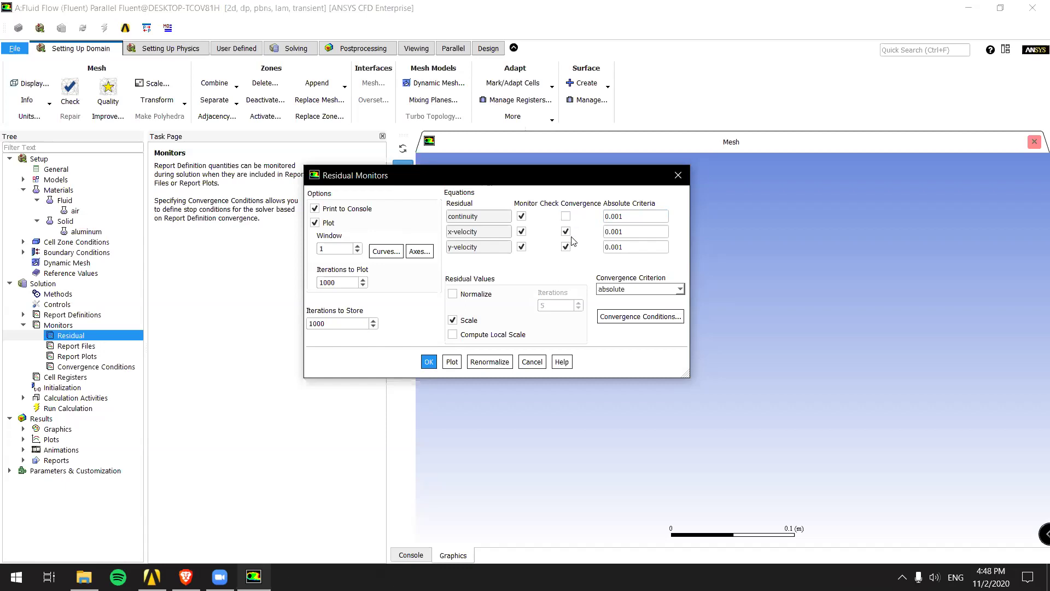
left_click(566, 232)
left_click(566, 232)
left_click(566, 217)
left_click(429, 363)
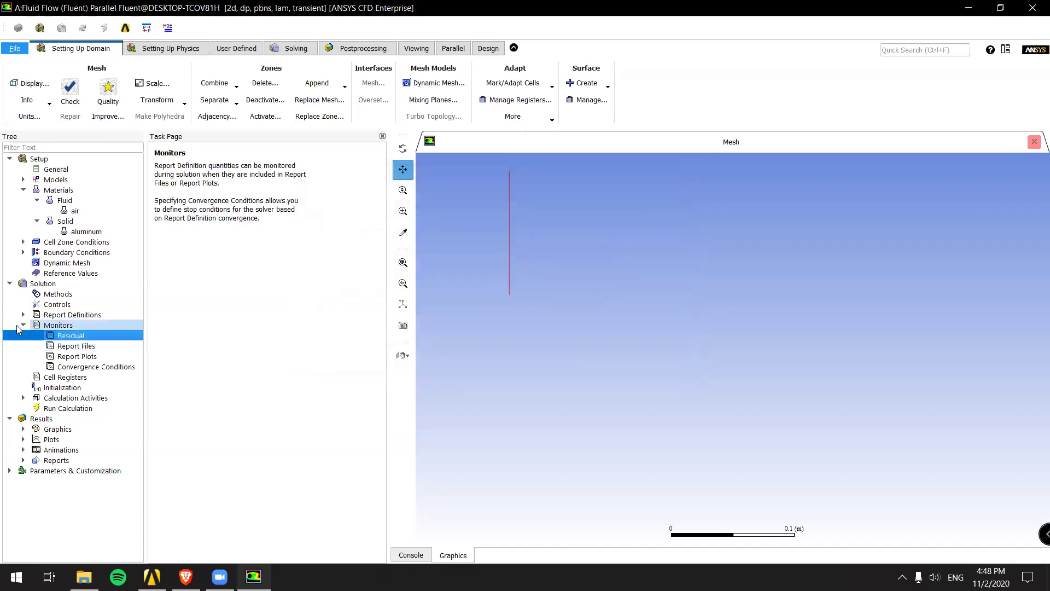
Collapse the monitors branch and review the solution initialization, report definitions and run calculation settings
left_click(23, 325)
left_click(50, 345)
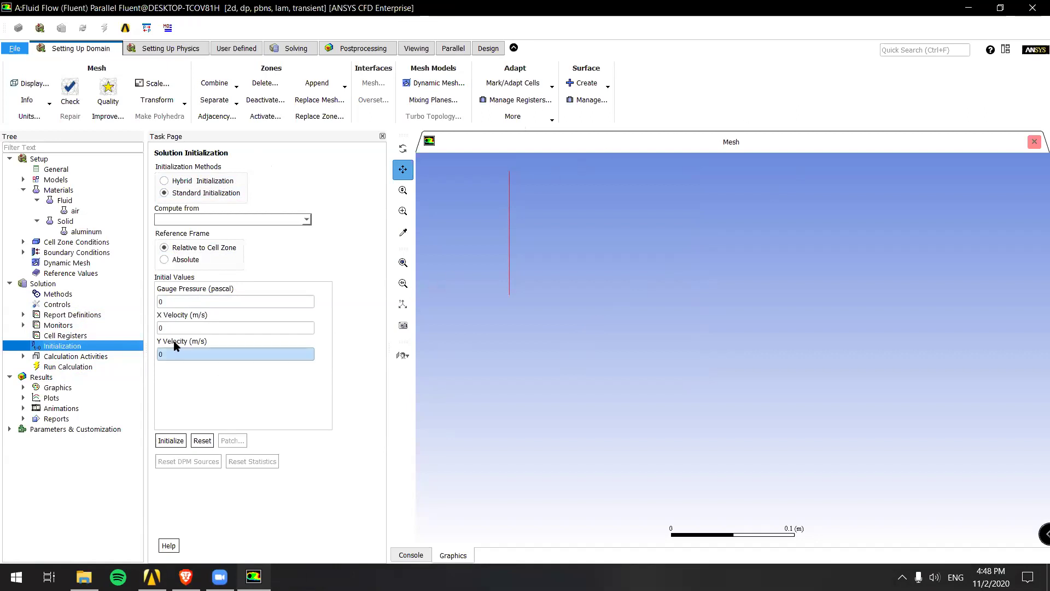
left_click(23, 314)
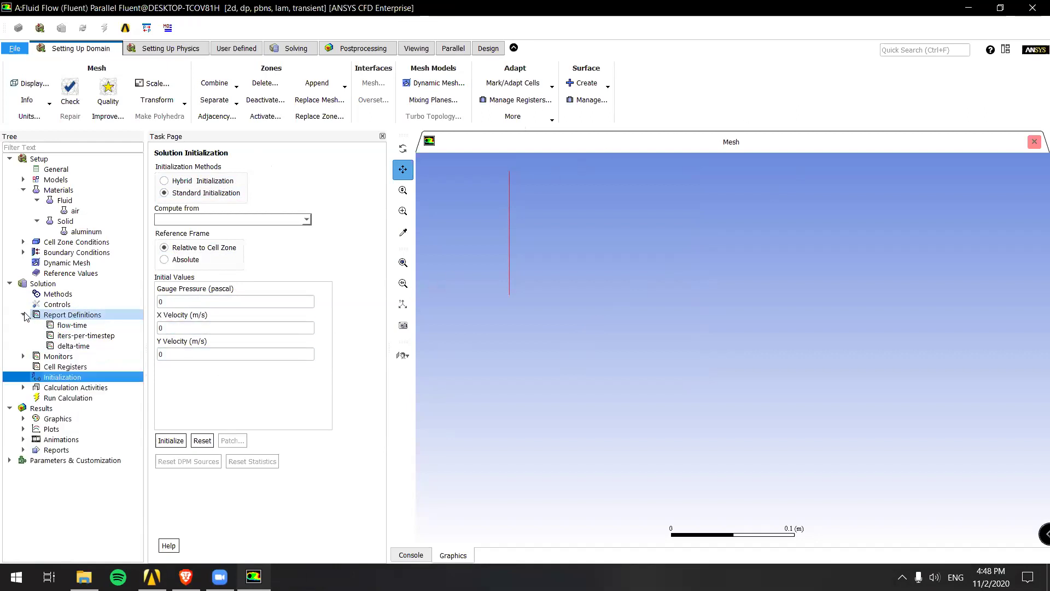
left_click(23, 315)
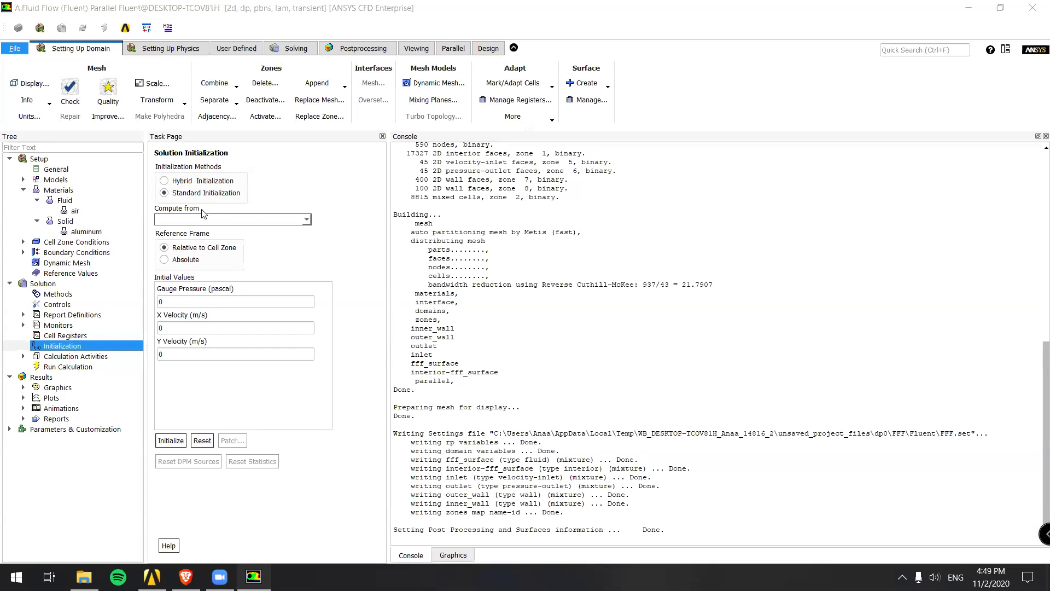
left_click(68, 366)
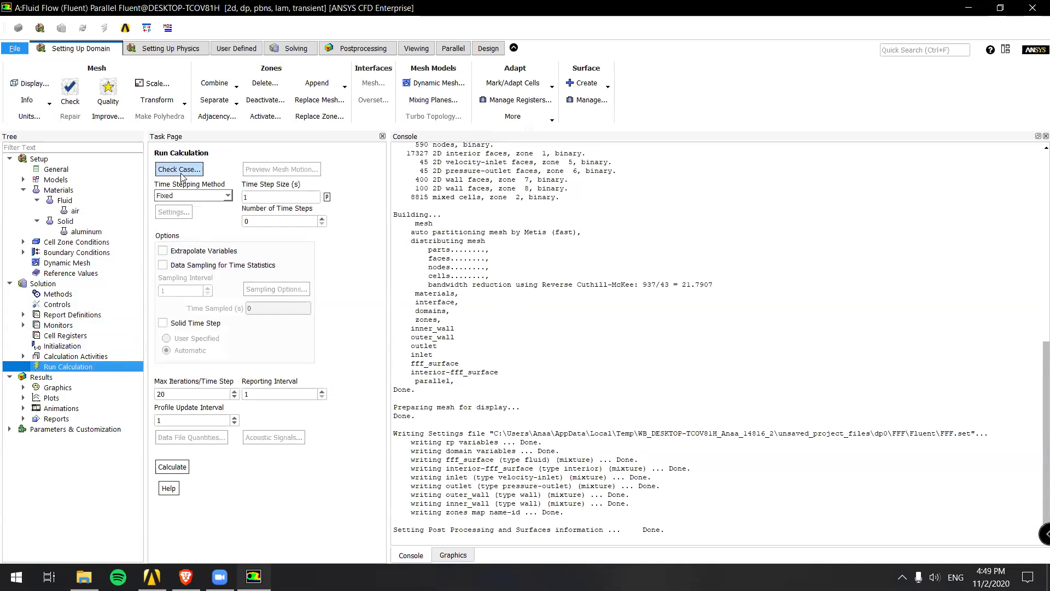
left_click(63, 346)
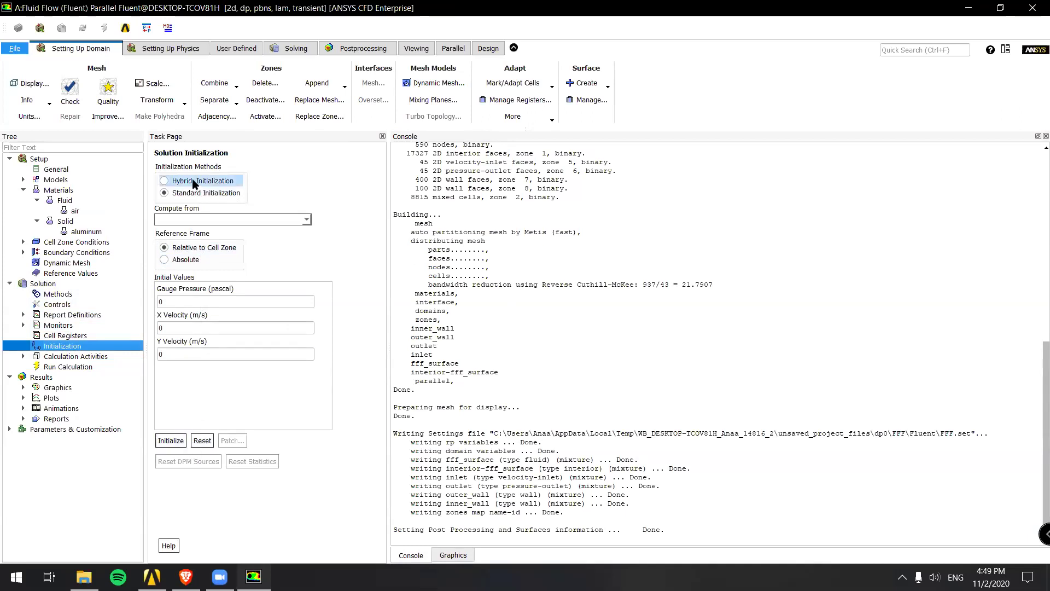
Run a mesh check and examine the domain extents, volume statistics and face area statistics in the console
left_click(247, 41)
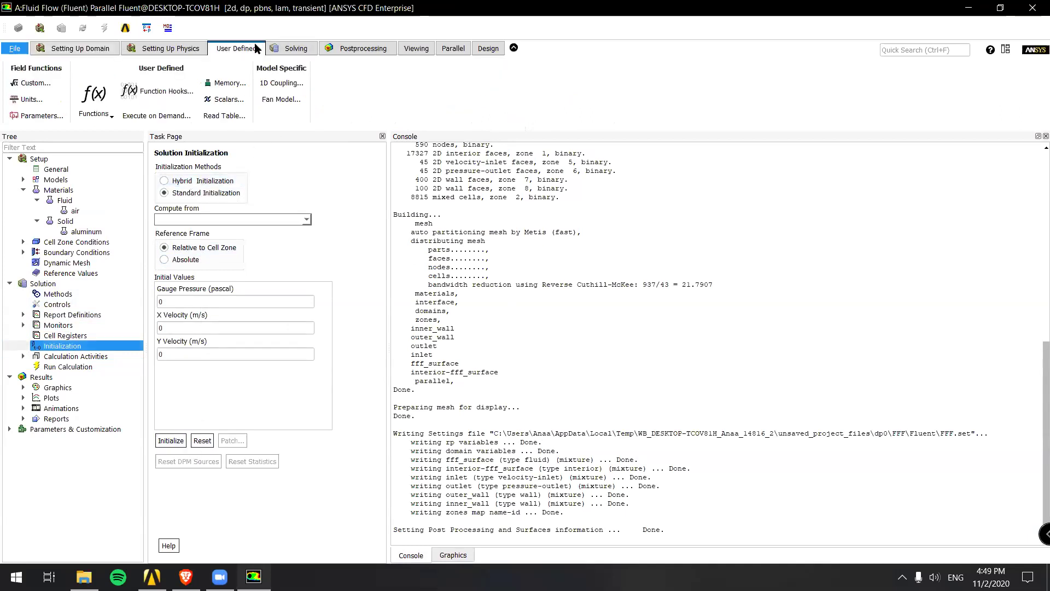
left_click(178, 51)
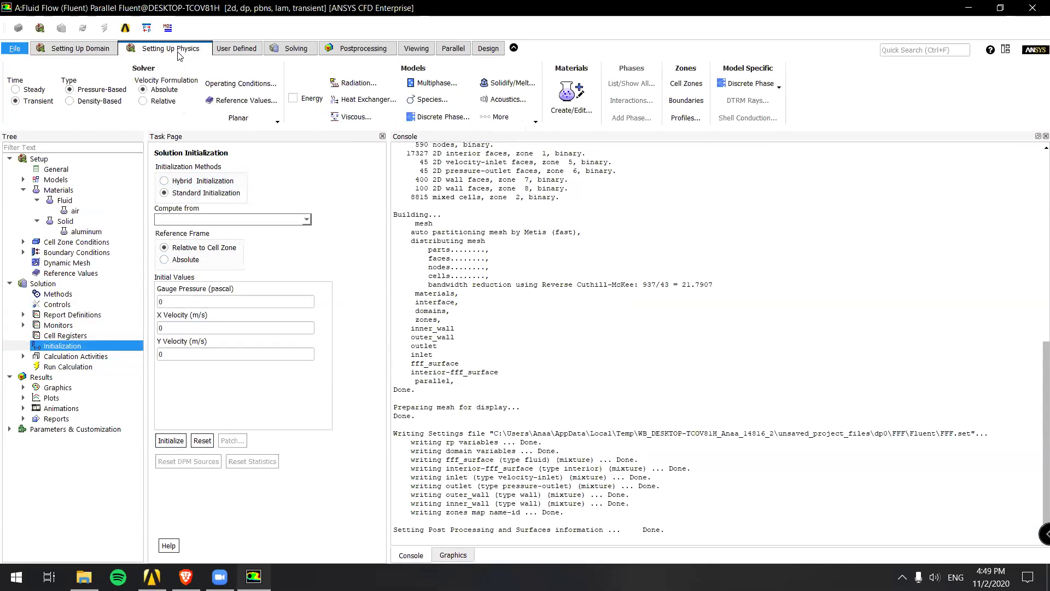
left_click(90, 55)
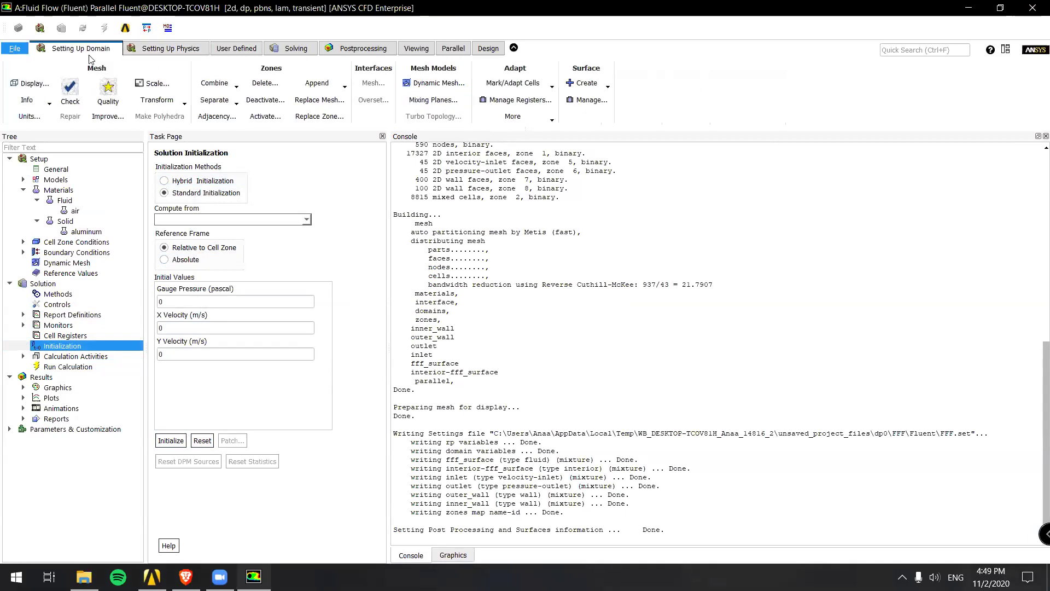
left_click(71, 90)
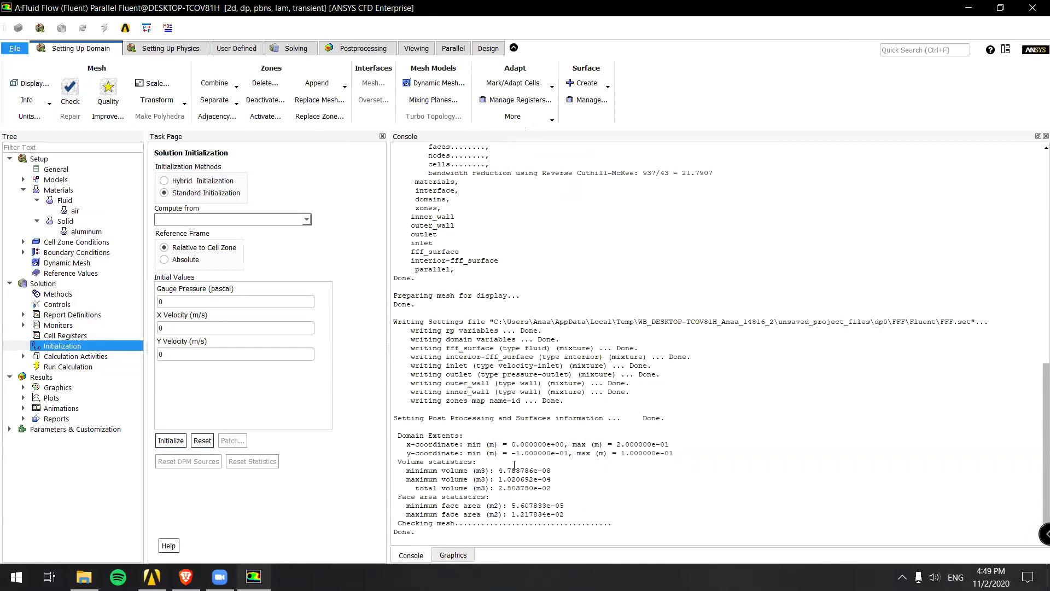
left_click_drag(486, 454, 654, 461)
left_click_drag(522, 461, 552, 489)
left_click(537, 479)
scroll(538, 455, "down", 1)
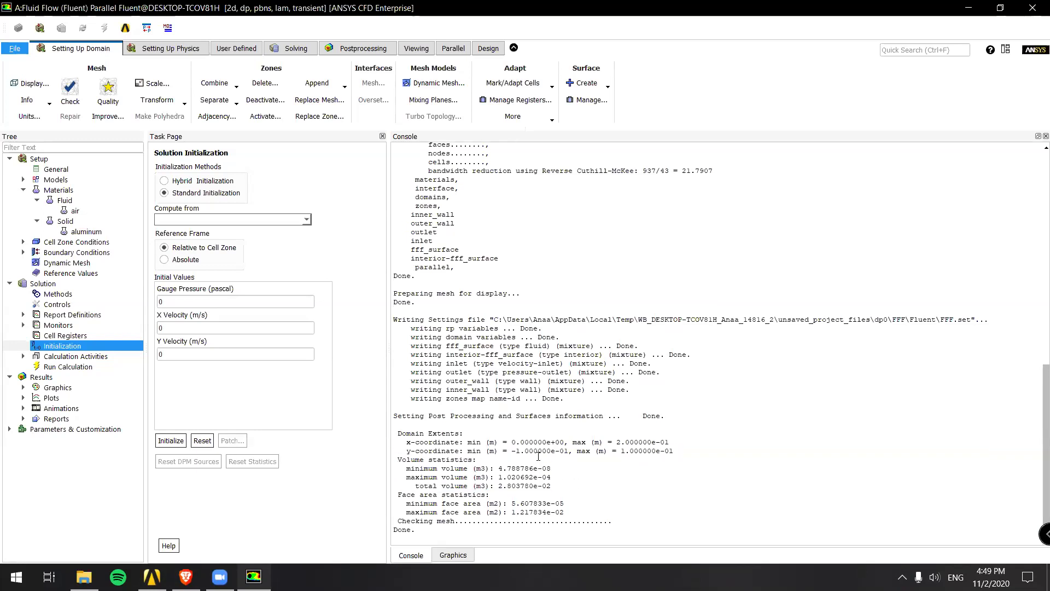
Display the mesh edges for all surfaces, adding inner_wall, outer_wall and interior-fff_surface to the inlet and outlet
left_click(452, 554)
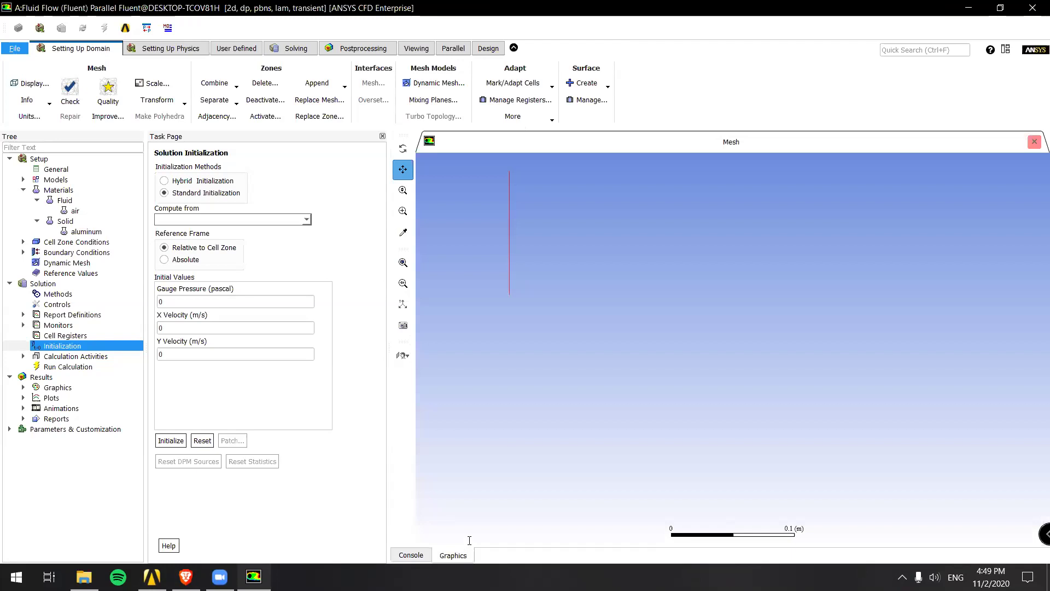
left_click(410, 555)
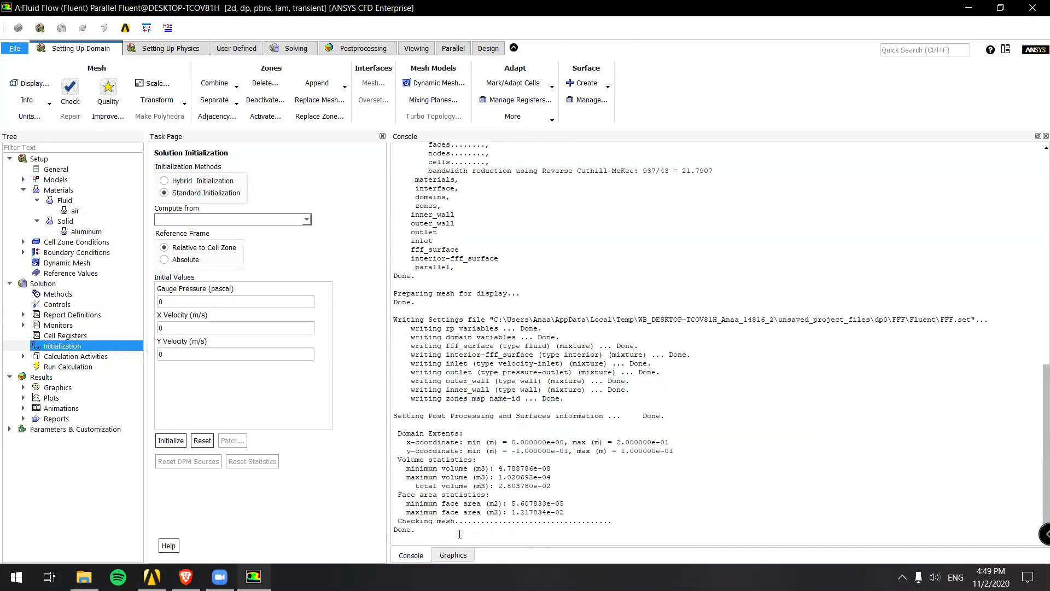
double_click(66, 252)
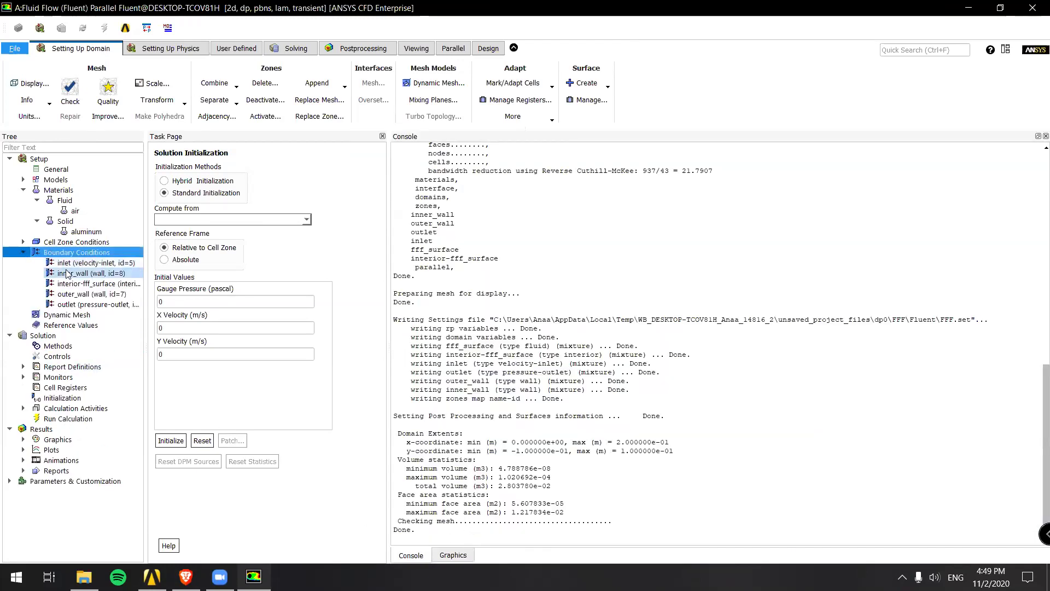
double_click(80, 252)
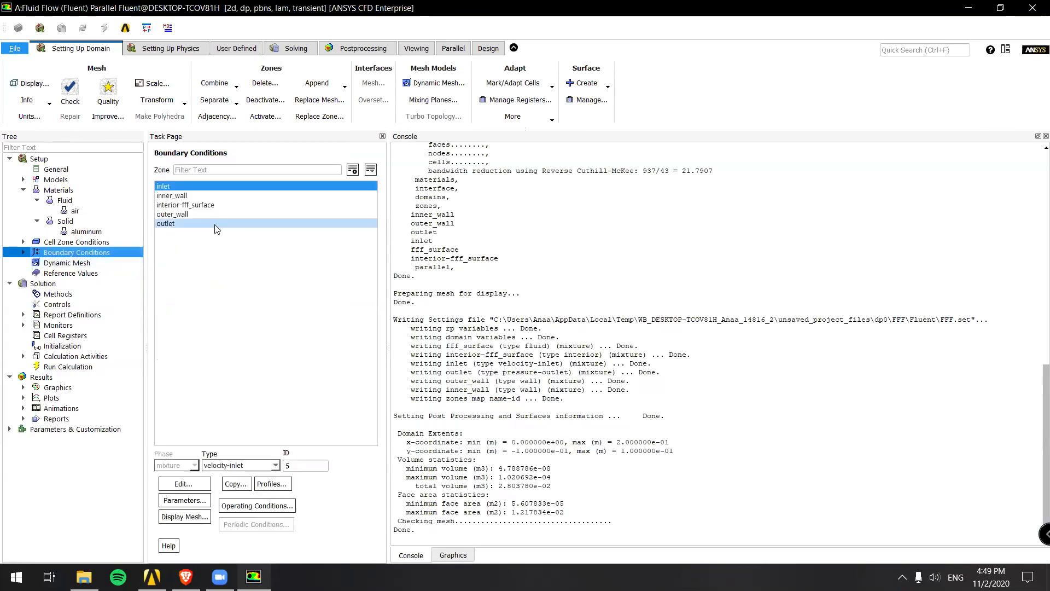
left_click(188, 516)
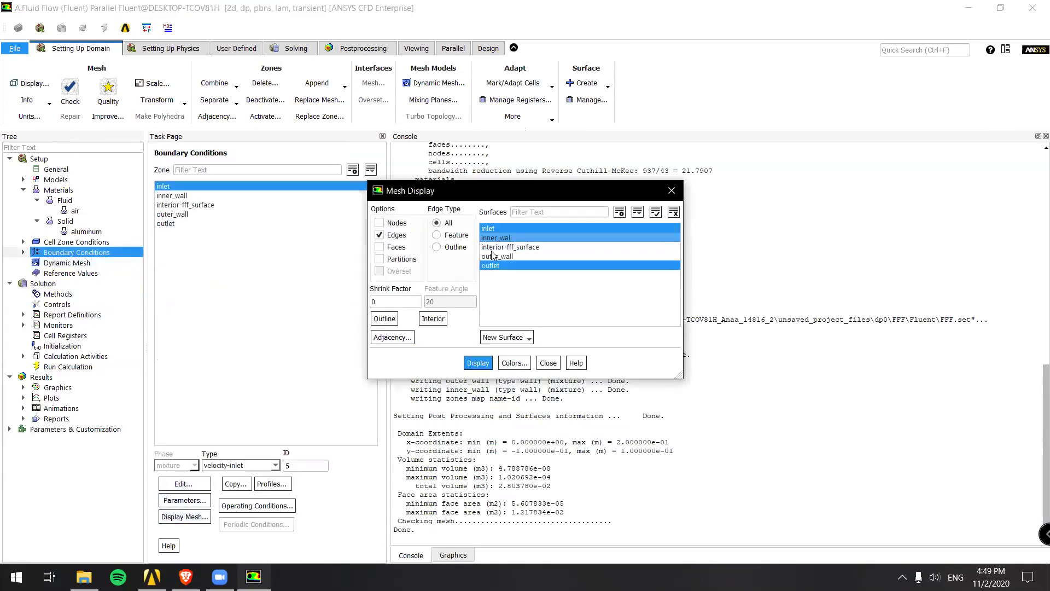
left_click(493, 256)
left_click(498, 246)
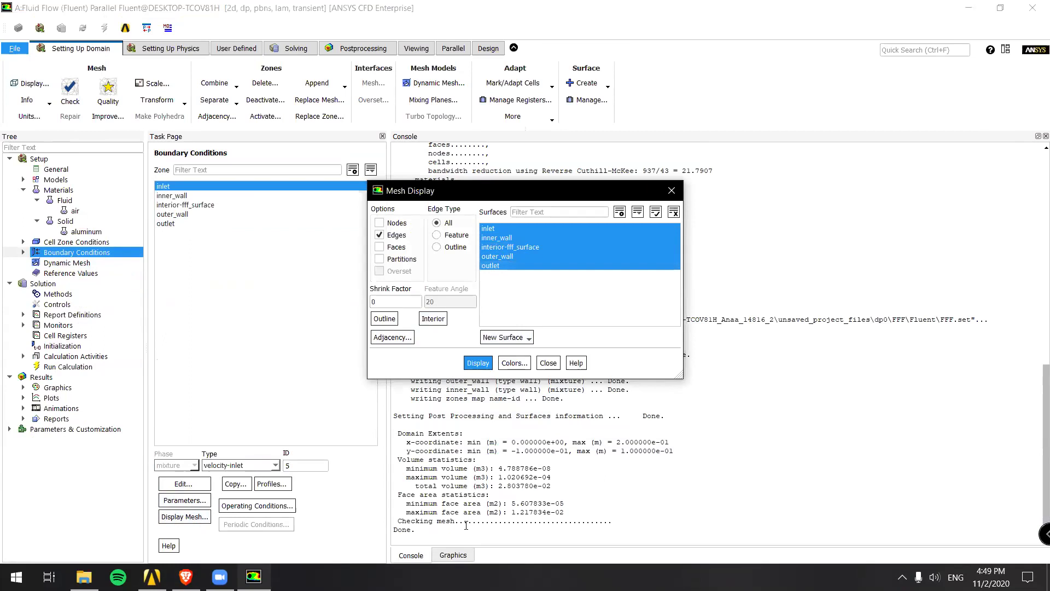
left_click(478, 362)
left_click(671, 190)
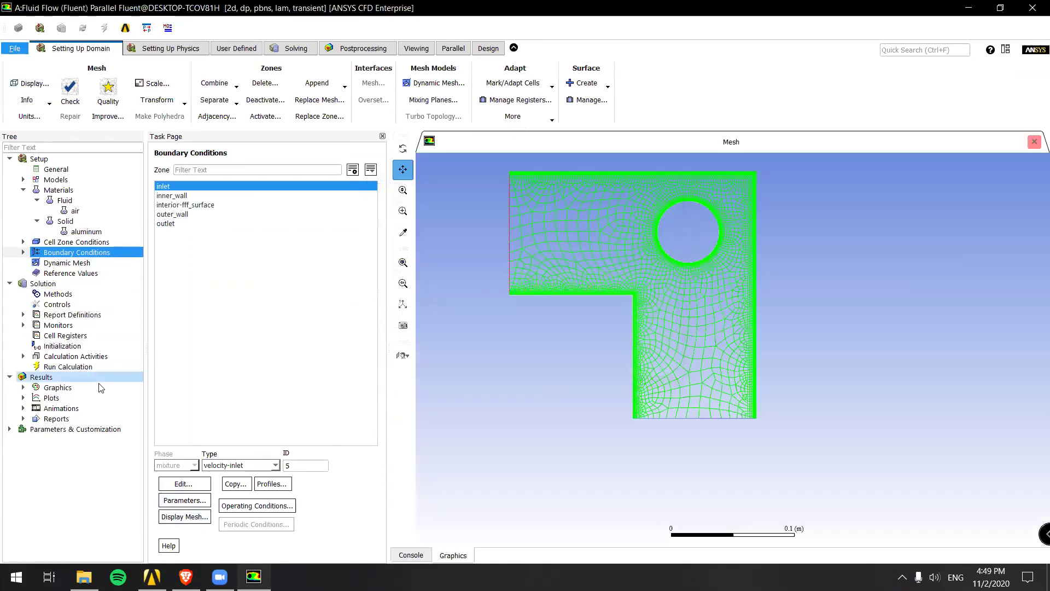